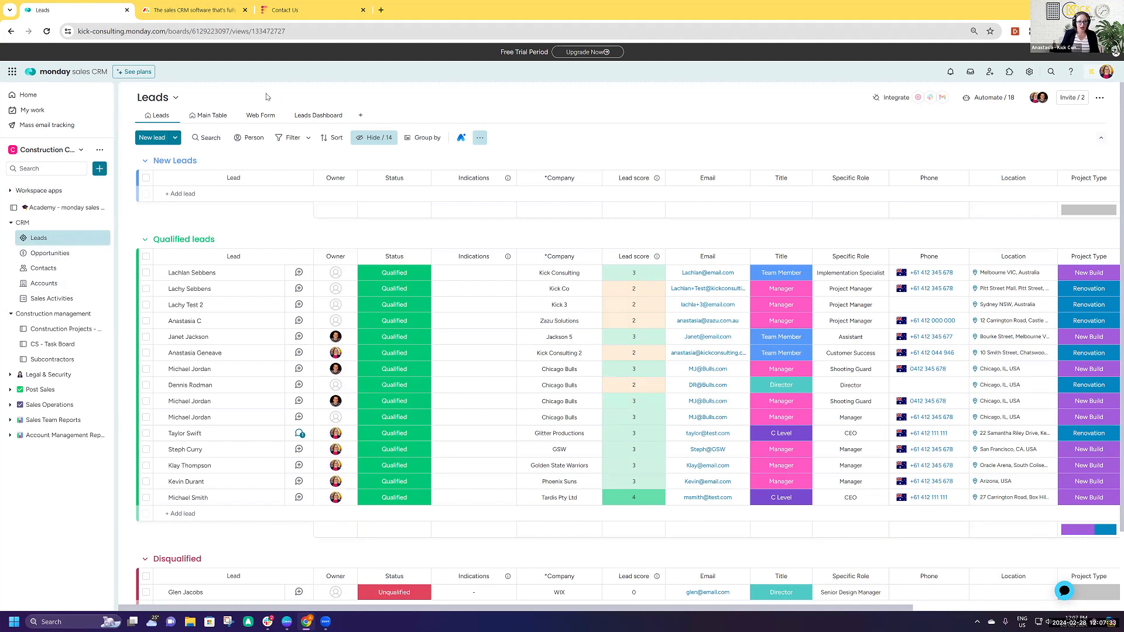
- Open the Leads board's web form and review the Contact Us form's fields and sharing options
{"action": "left_click", "coordinate": [259, 116]}
{"action": "scroll", "coordinate": [786, 323], "scroll_direction": "down", "scroll_amount": 3}
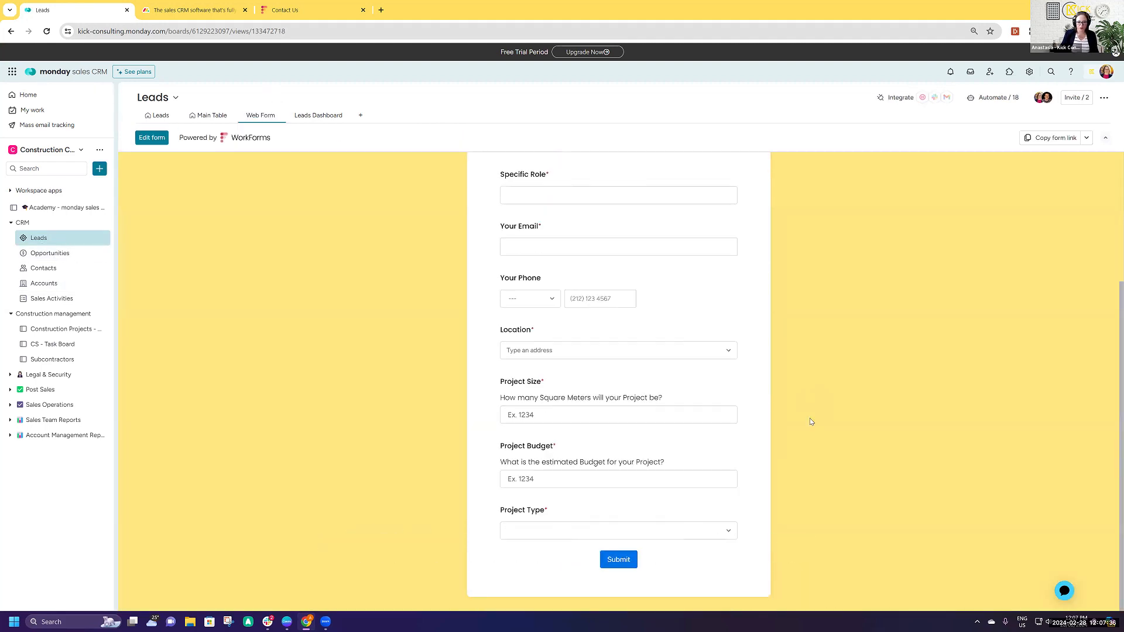
{"action": "scroll", "coordinate": [810, 418], "scroll_direction": "up", "scroll_amount": 3}
{"action": "scroll", "coordinate": [809, 421], "scroll_direction": "up", "scroll_amount": 1}
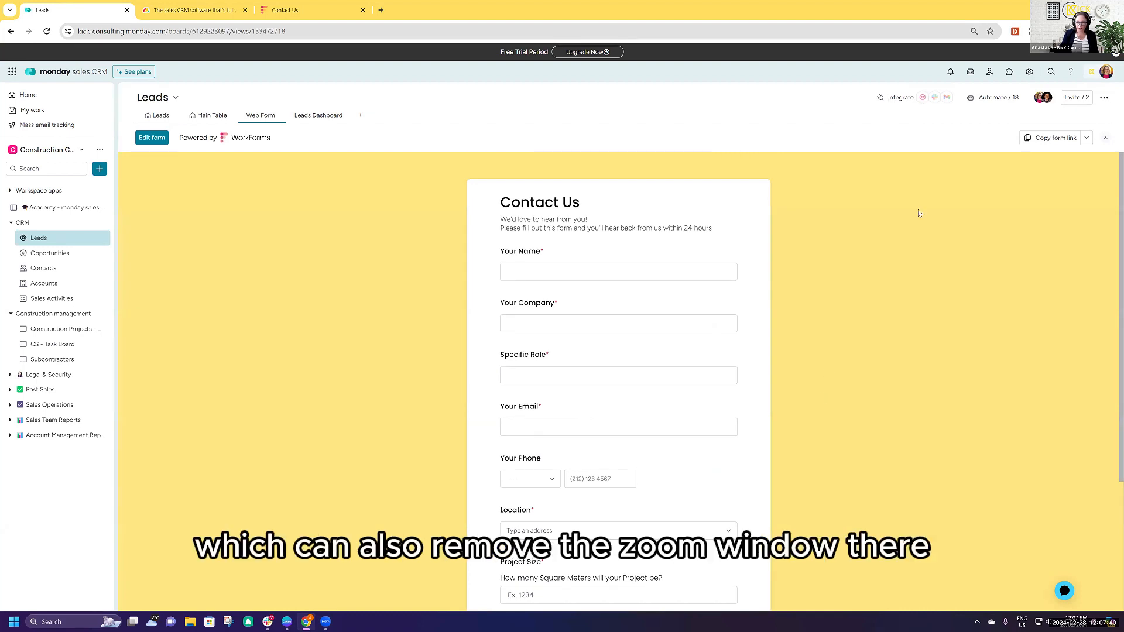
{"action": "left_click", "coordinate": [1087, 138]}
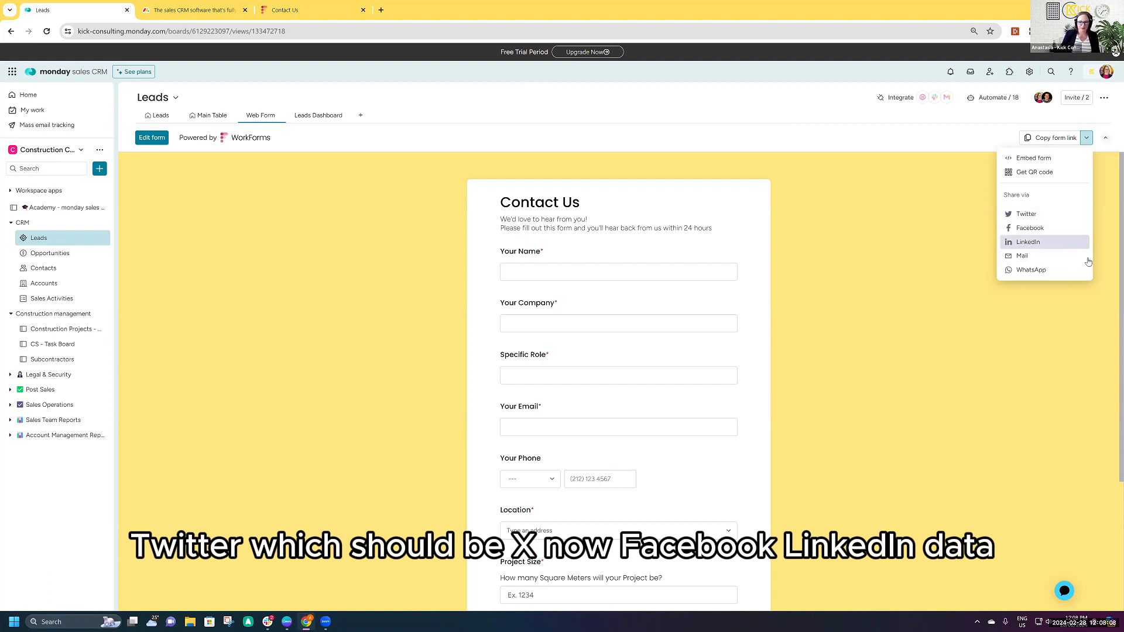
{"action": "left_click", "coordinate": [1086, 138]}
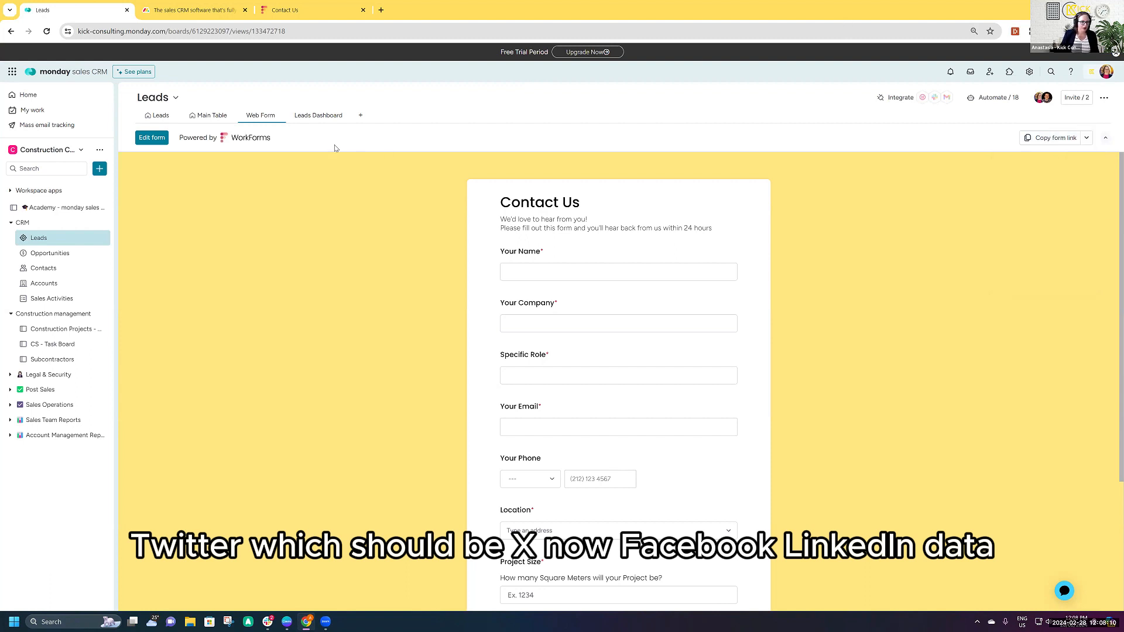
- Enter the lead's full name, the company Lego Pty Ltd and the specific role CEO in the Contact Us form
{"action": "left_click", "coordinate": [518, 270]}
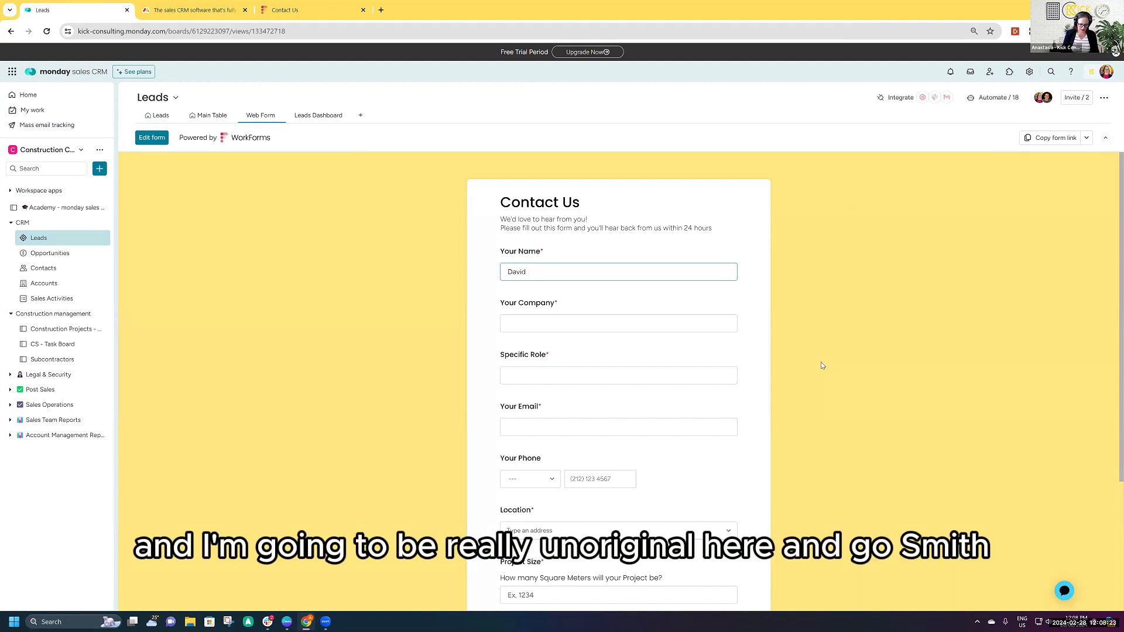
{"action": "type", "text": "ith"}
{"action": "key", "text": "Tab"}
{"action": "left_click", "coordinate": [788, 333]}
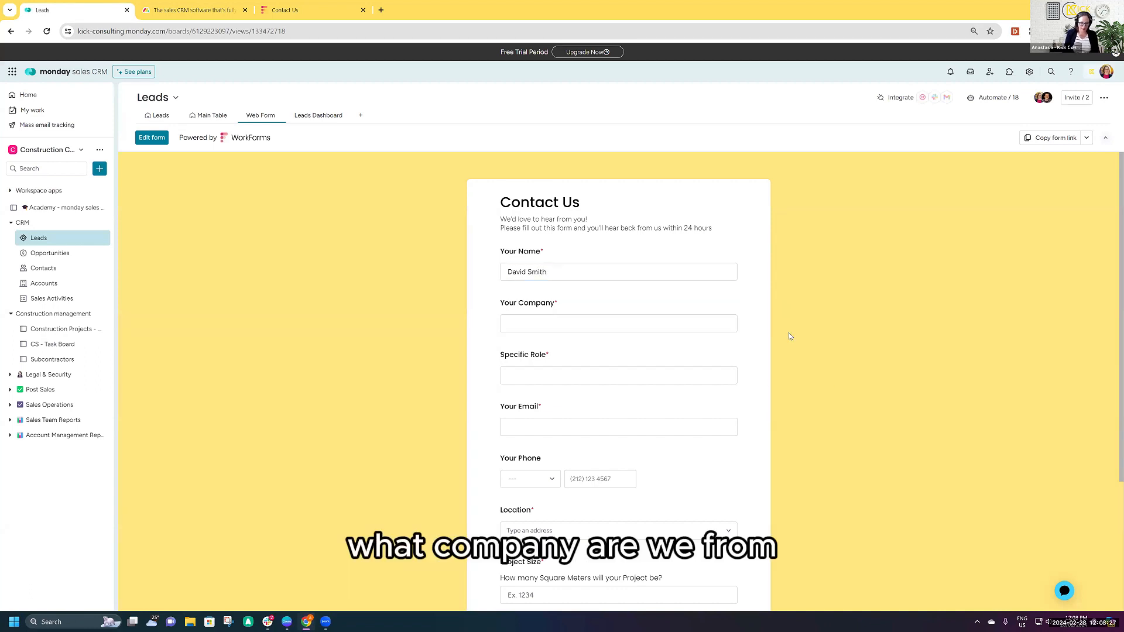
{"action": "left_click", "coordinate": [720, 321]}
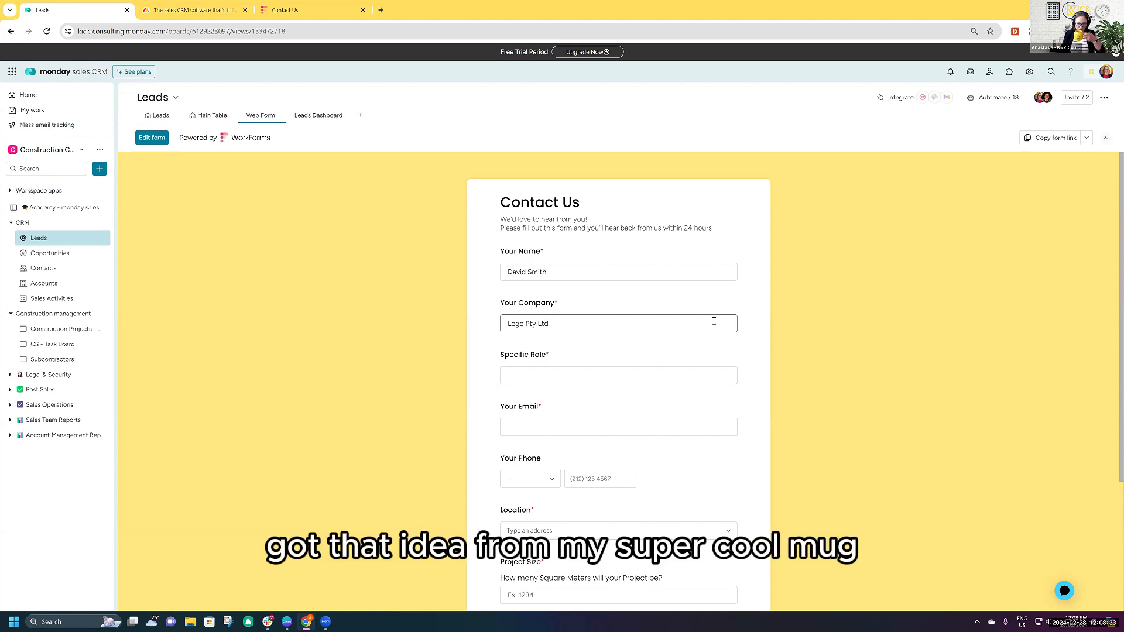
{"action": "left_click", "coordinate": [581, 369]}
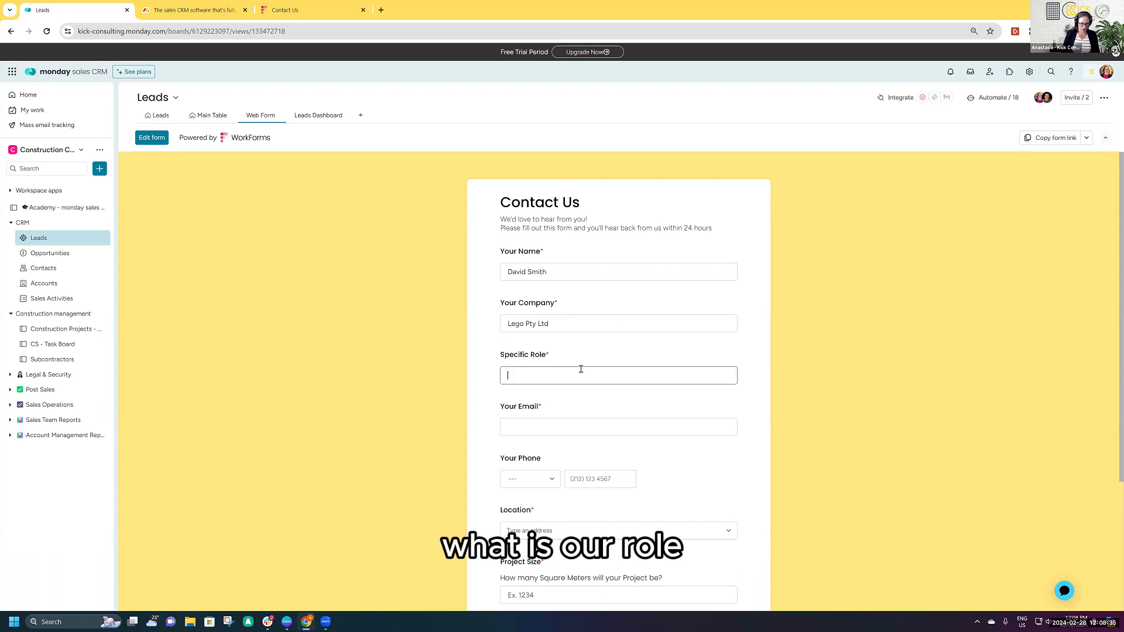
{"action": "type", "text": "CEO"}
- Fill in the lead's e-mail address and the phone number with the Australian country code (+61)
{"action": "left_click", "coordinate": [586, 427]}
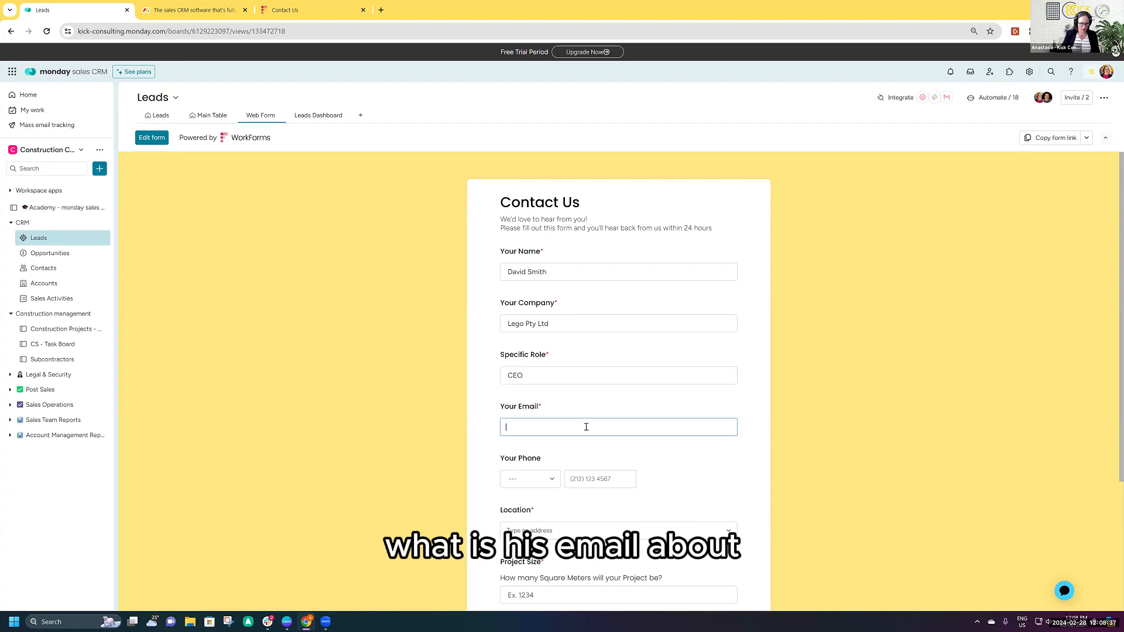
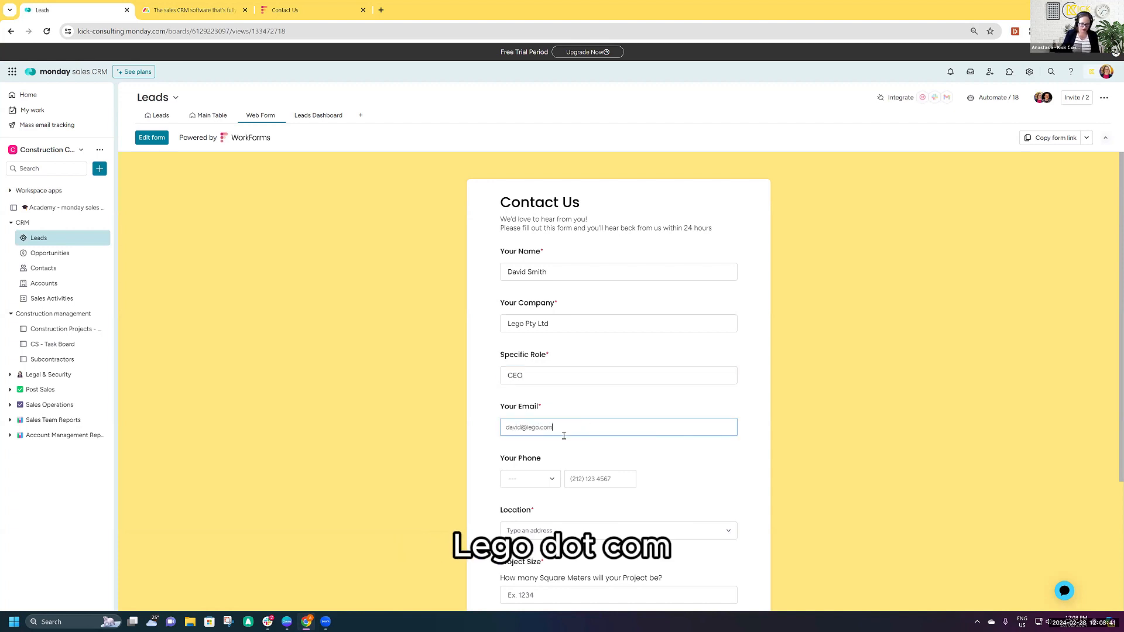
{"action": "key", "text": "Tab"}
{"action": "left_click", "coordinate": [537, 476]}
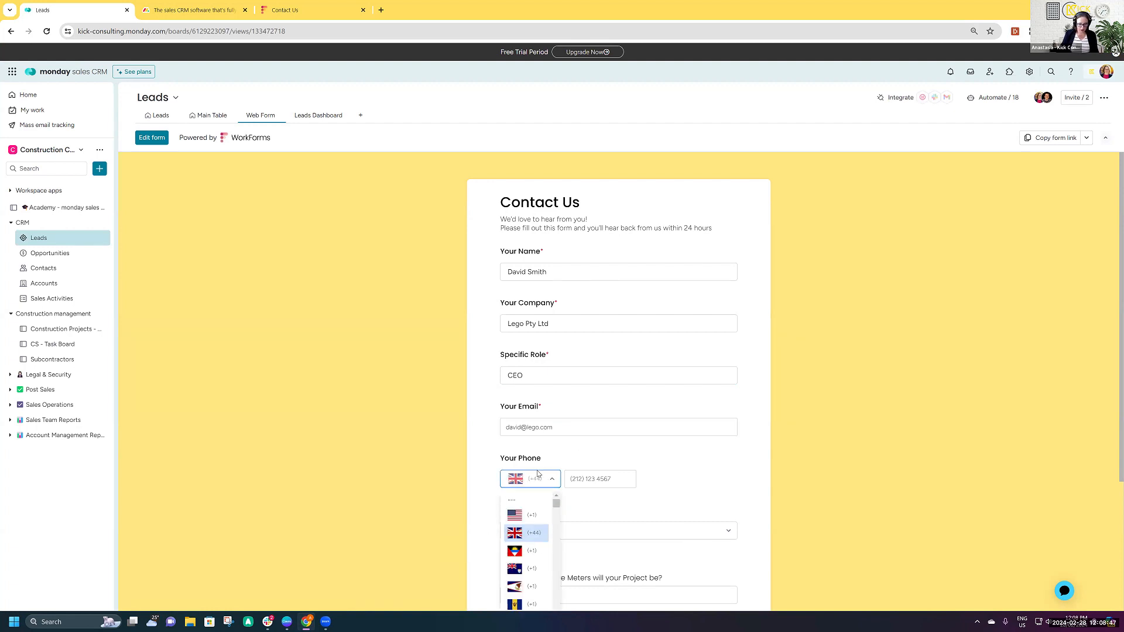
{"action": "type", "text": "au"}
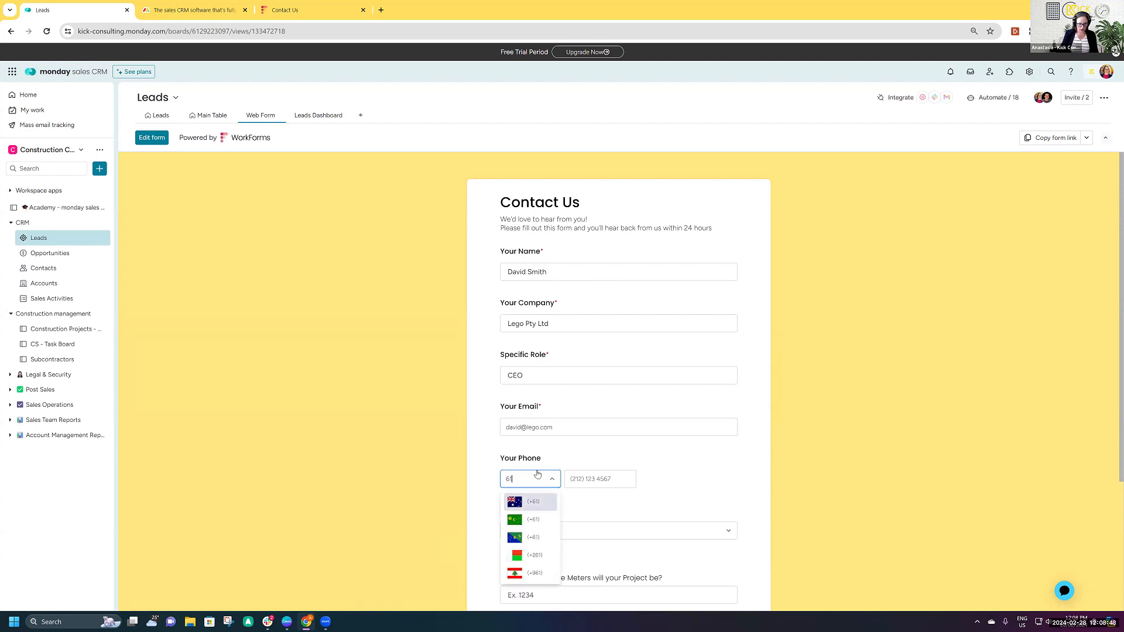
{"action": "key", "text": "Return"}
{"action": "type", "text": "411111111"}
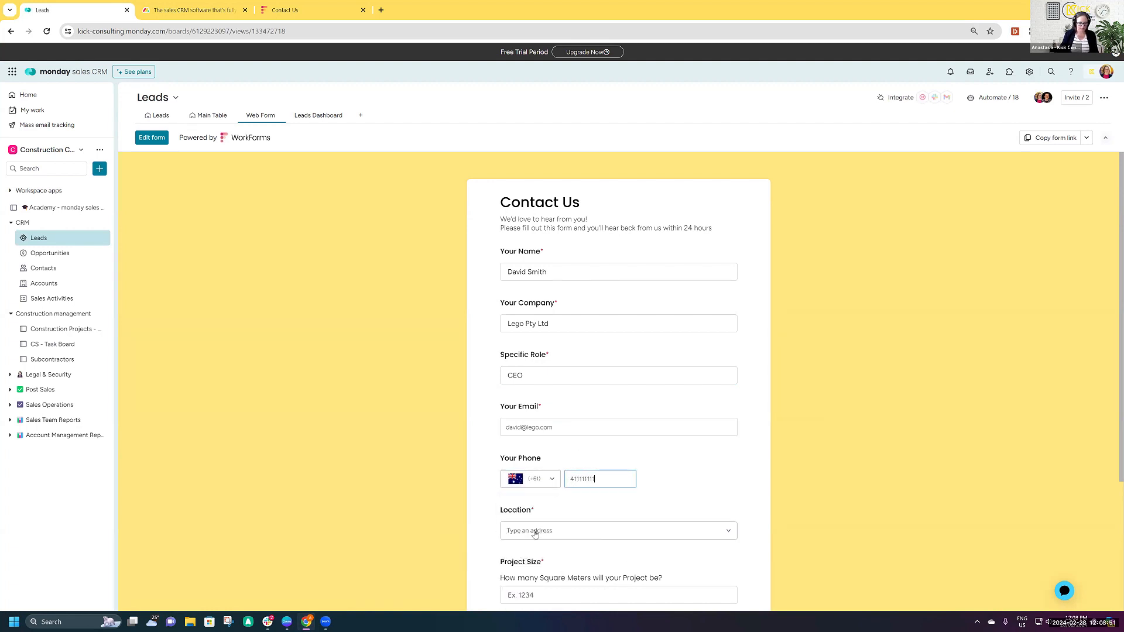
- Search for the lead's street address in the Location field and choose the matching Australian suggestion
{"action": "scroll", "coordinate": [563, 532], "scroll_direction": "down", "scroll_amount": 2}
{"action": "left_click", "coordinate": [562, 433]}
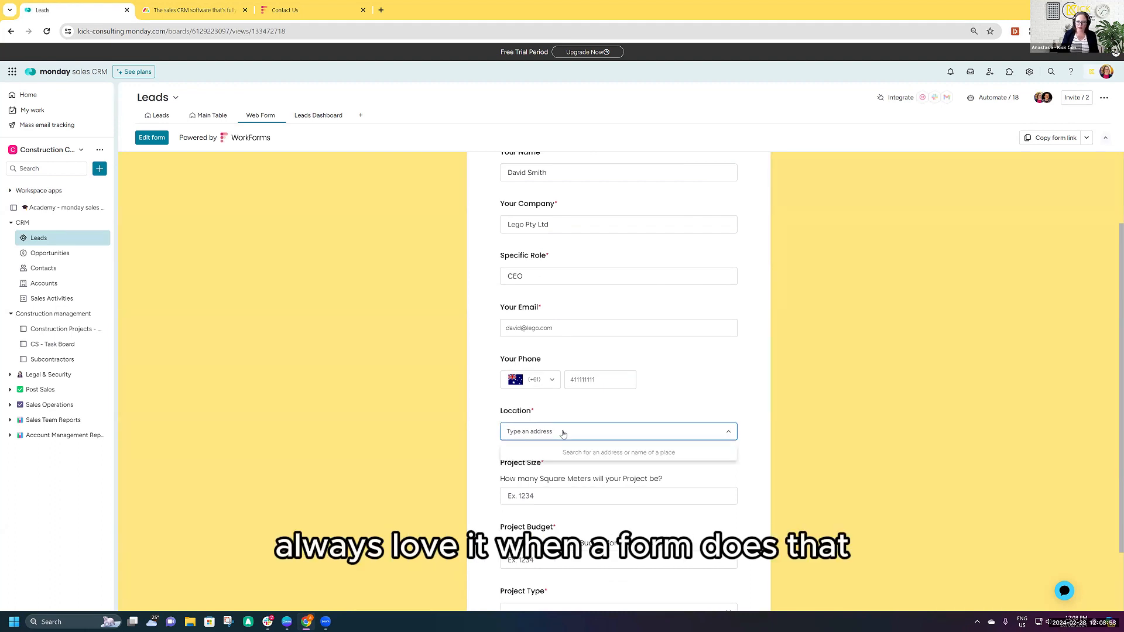
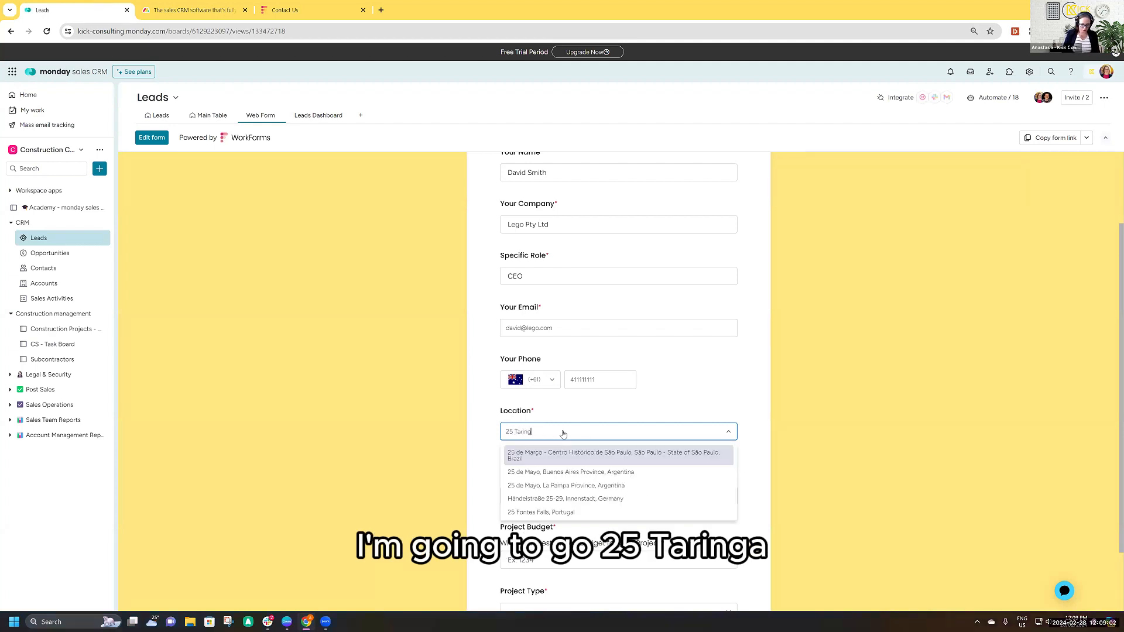
{"action": "left_click", "coordinate": [570, 453]}
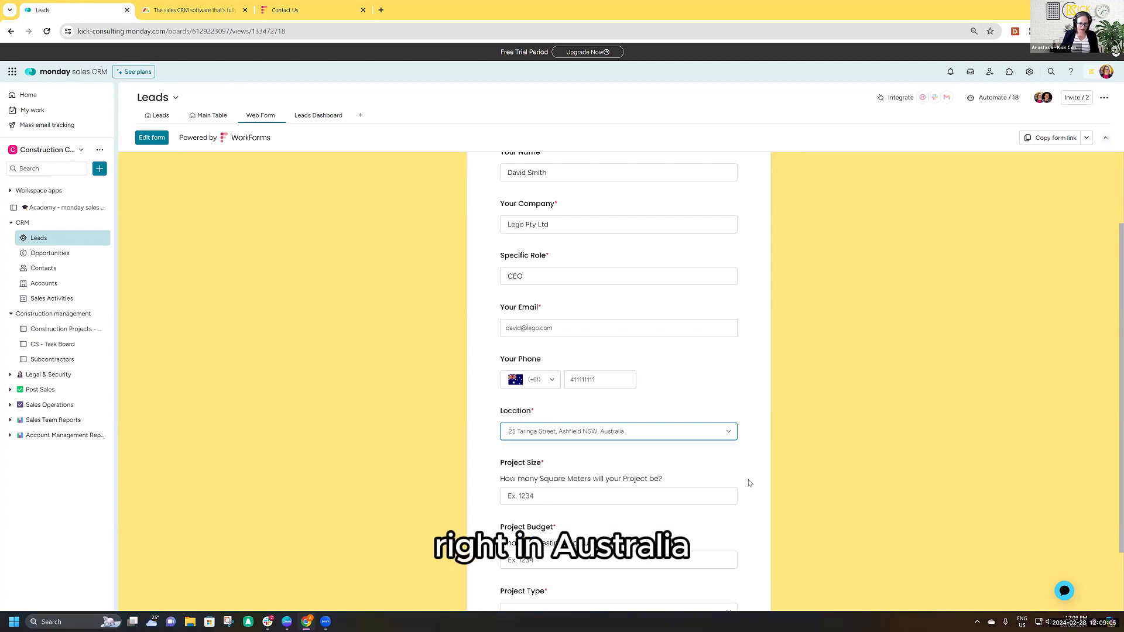
- Set the project size to 2000 square meters and the project budget to 190000
{"action": "scroll", "coordinate": [749, 482], "scroll_direction": "down", "scroll_amount": 1}
{"action": "left_click", "coordinate": [620, 416]}
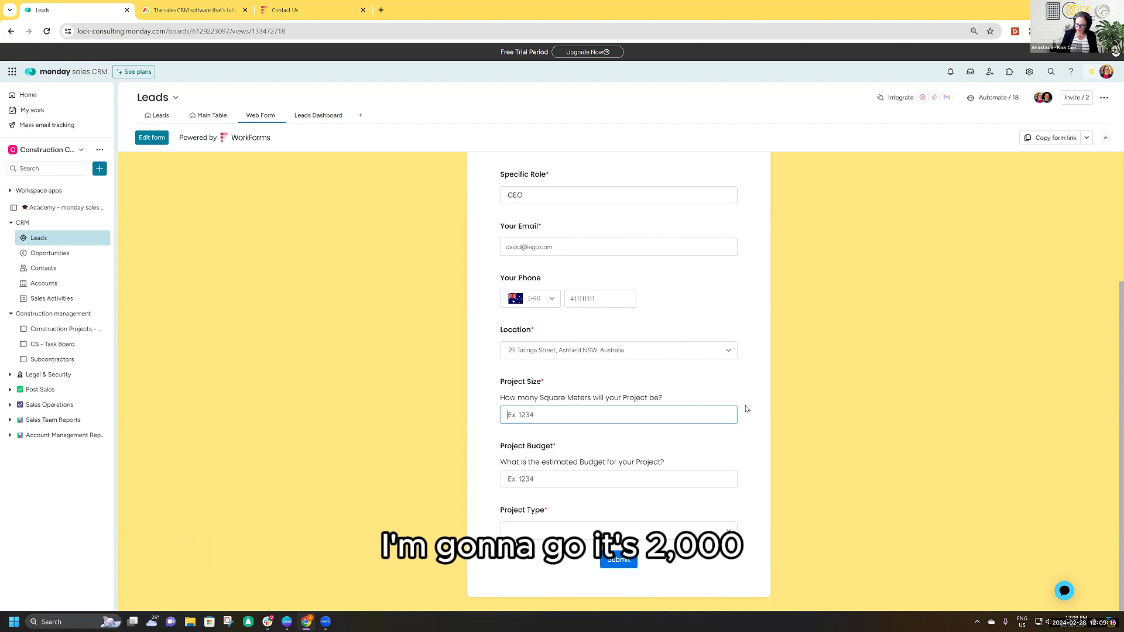
{"action": "type", "text": "2000"}
{"action": "left_click", "coordinate": [567, 480]}
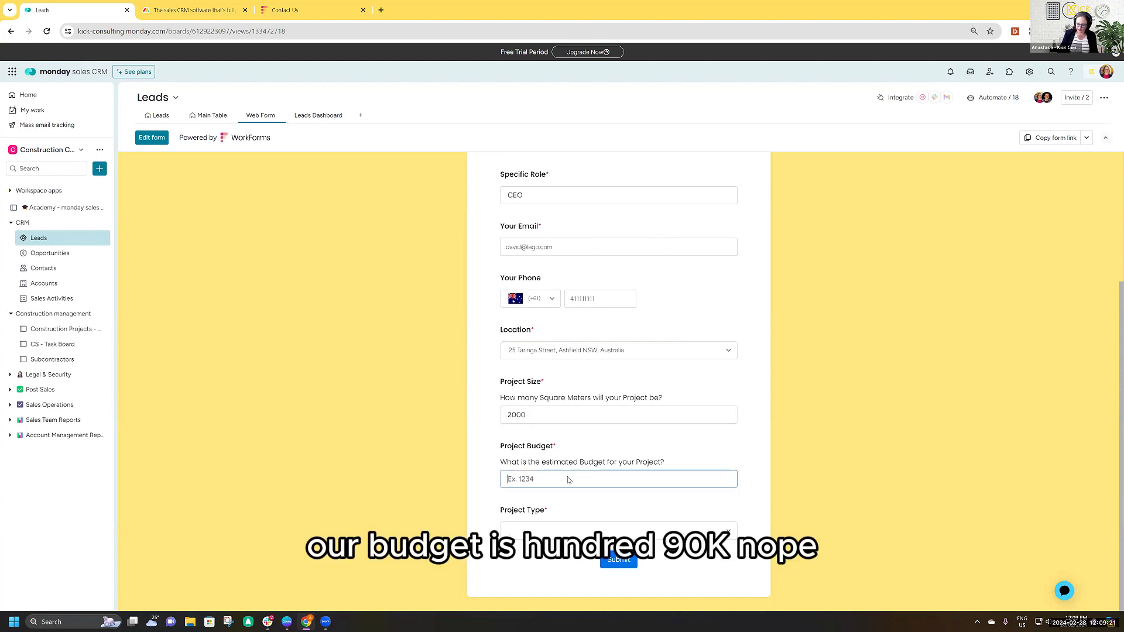
{"action": "type", "text": "190000"}
{"action": "key", "text": "Tab"}
{"action": "left_click", "coordinate": [601, 480]}
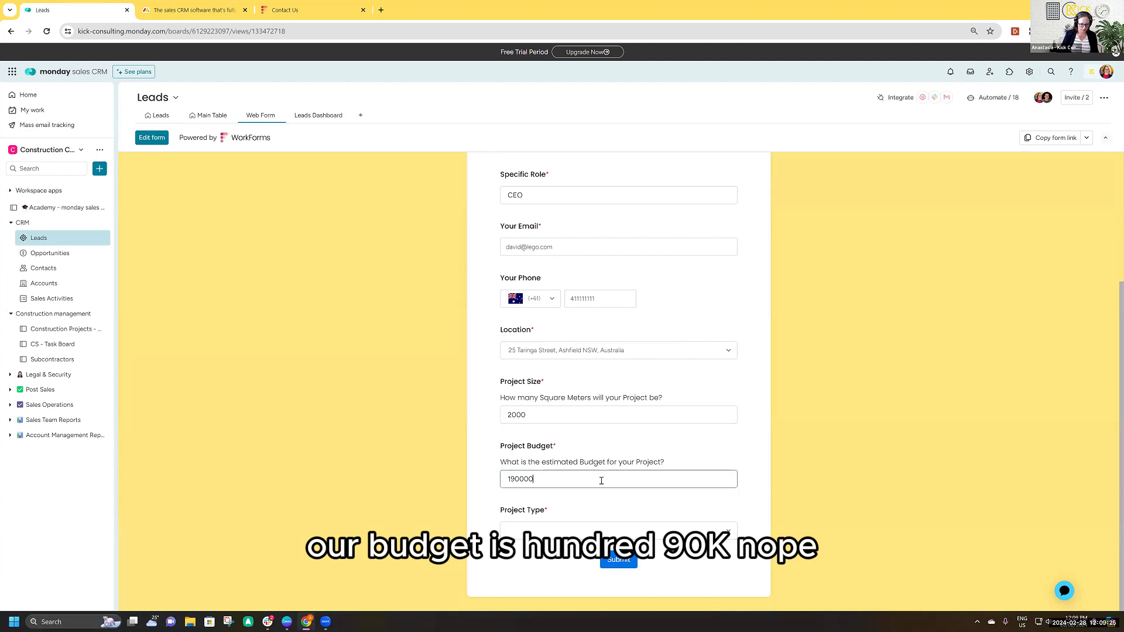
- Choose Renovation as the project type and submit the Contact Us form
{"action": "left_click", "coordinate": [552, 529]}
{"action": "left_click", "coordinate": [525, 566]}
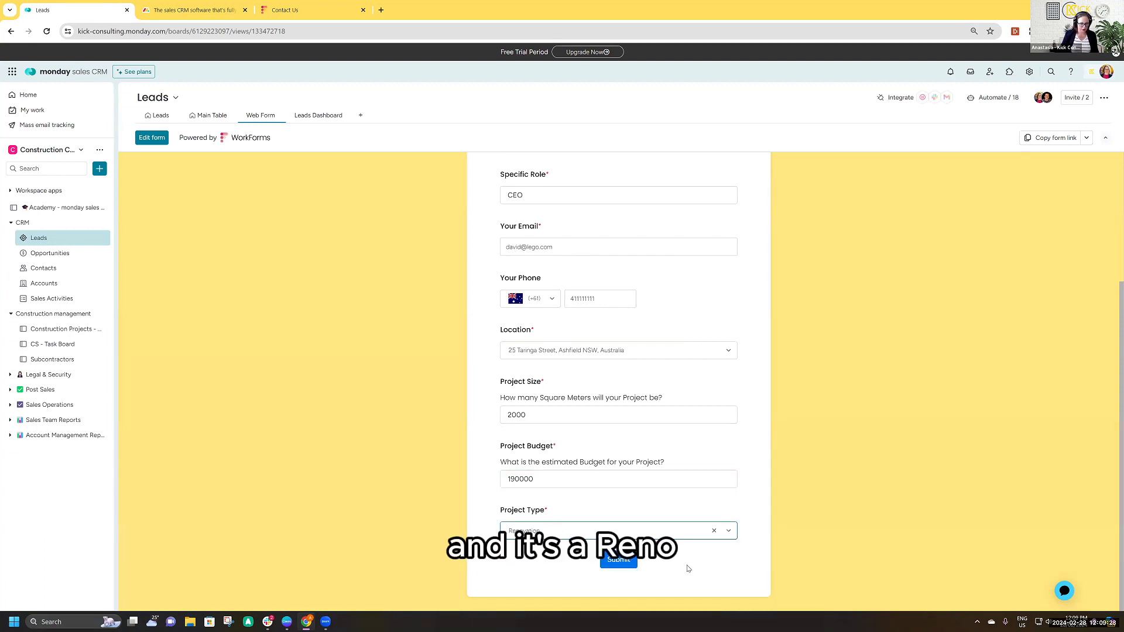
{"action": "left_click", "coordinate": [618, 561]}
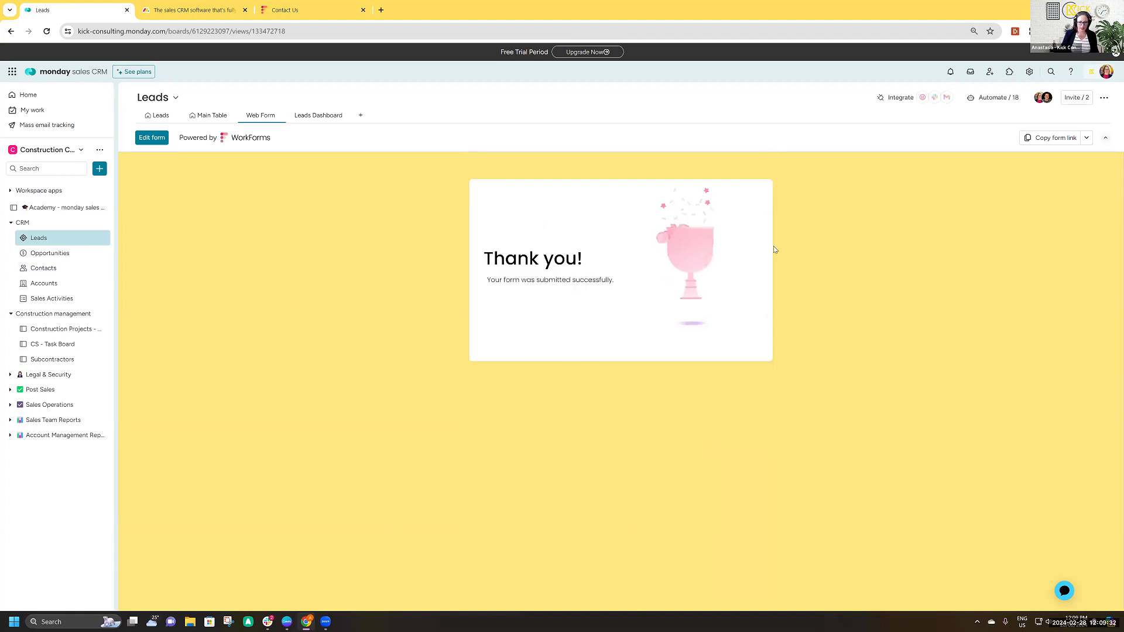
- Return to the Leads view and examine the new lead's score, project type, size and budget columns
{"action": "left_click", "coordinate": [145, 120]}
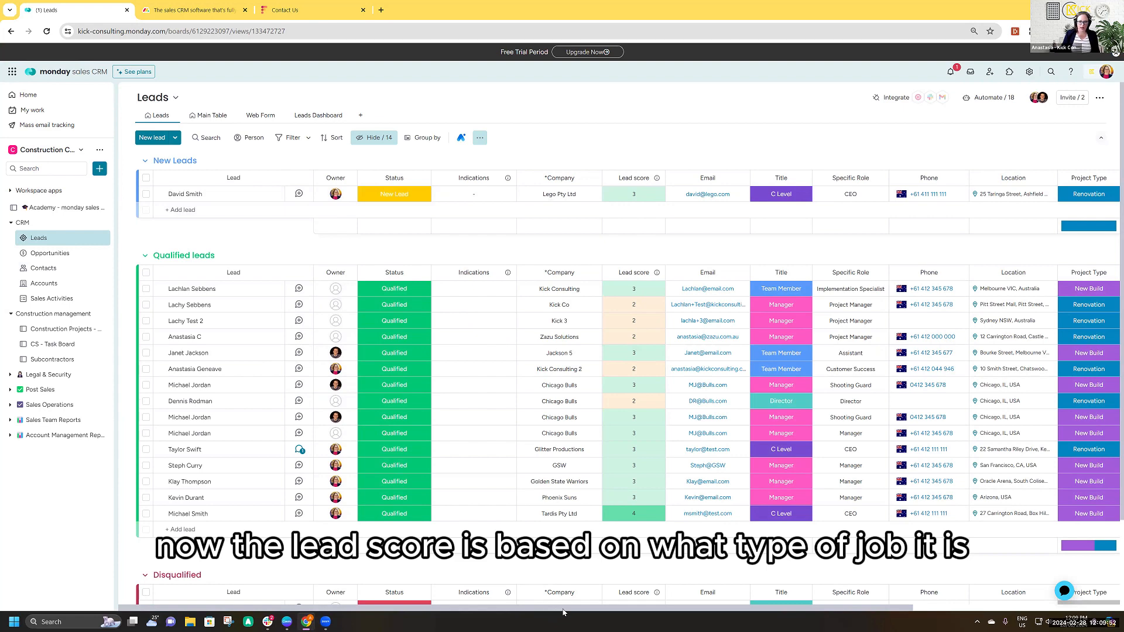
{"action": "scroll", "coordinate": [563, 612], "scroll_direction": "right", "scroll_amount": 1}
{"action": "scroll", "coordinate": [708, 622], "scroll_direction": "right", "scroll_amount": 4}
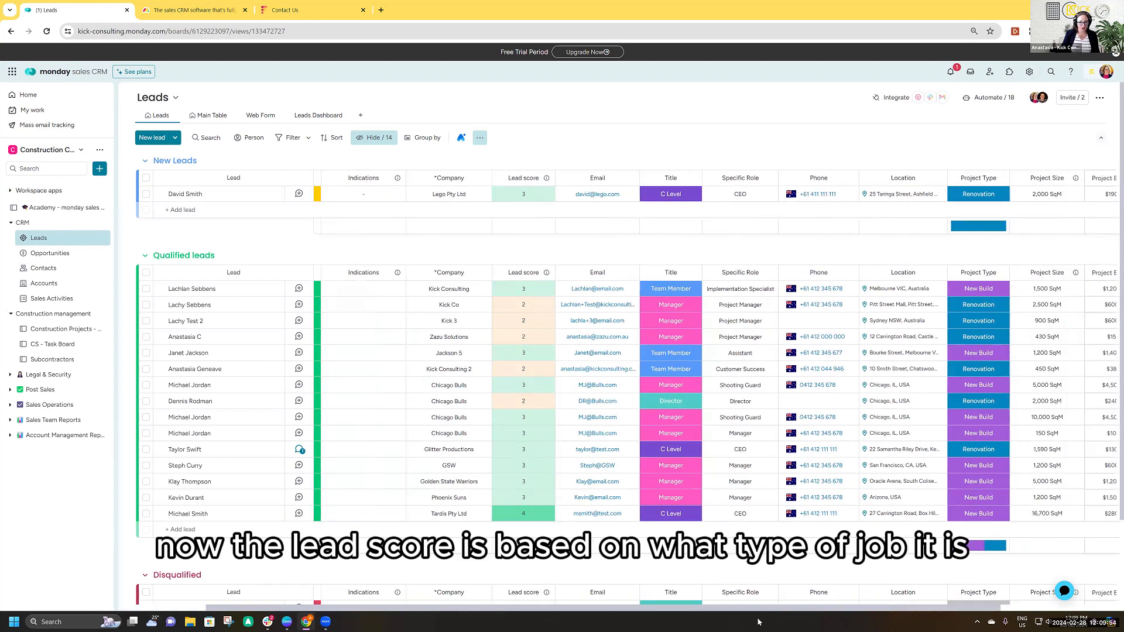
{"action": "scroll", "coordinate": [763, 621], "scroll_direction": "right", "scroll_amount": 3}
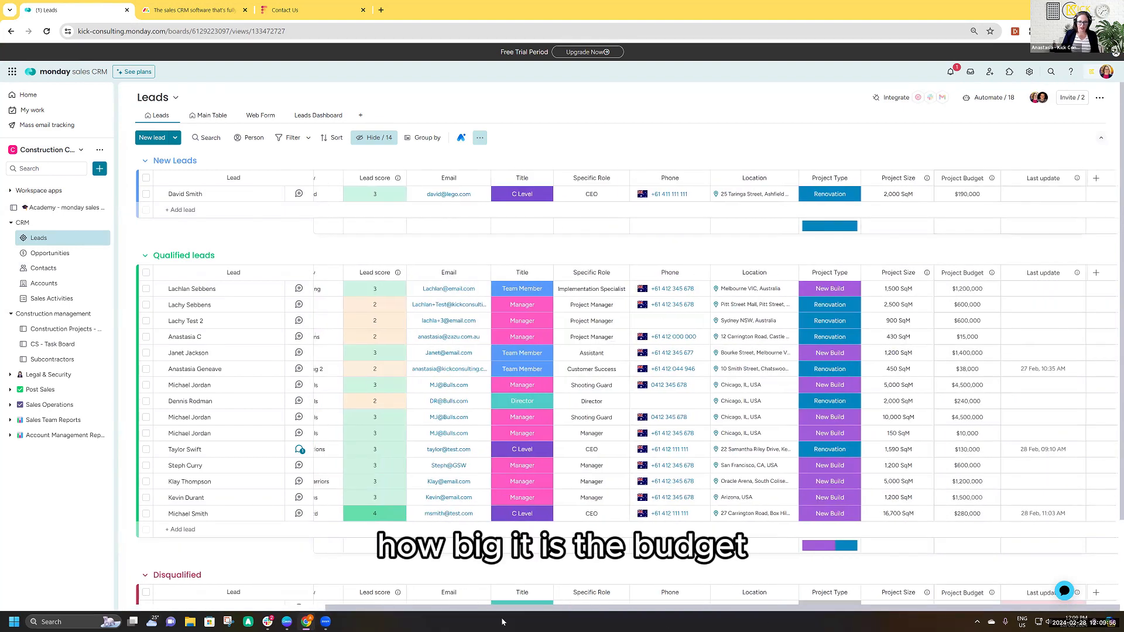
{"action": "scroll", "coordinate": [762, 622], "scroll_direction": "left", "scroll_amount": 8}
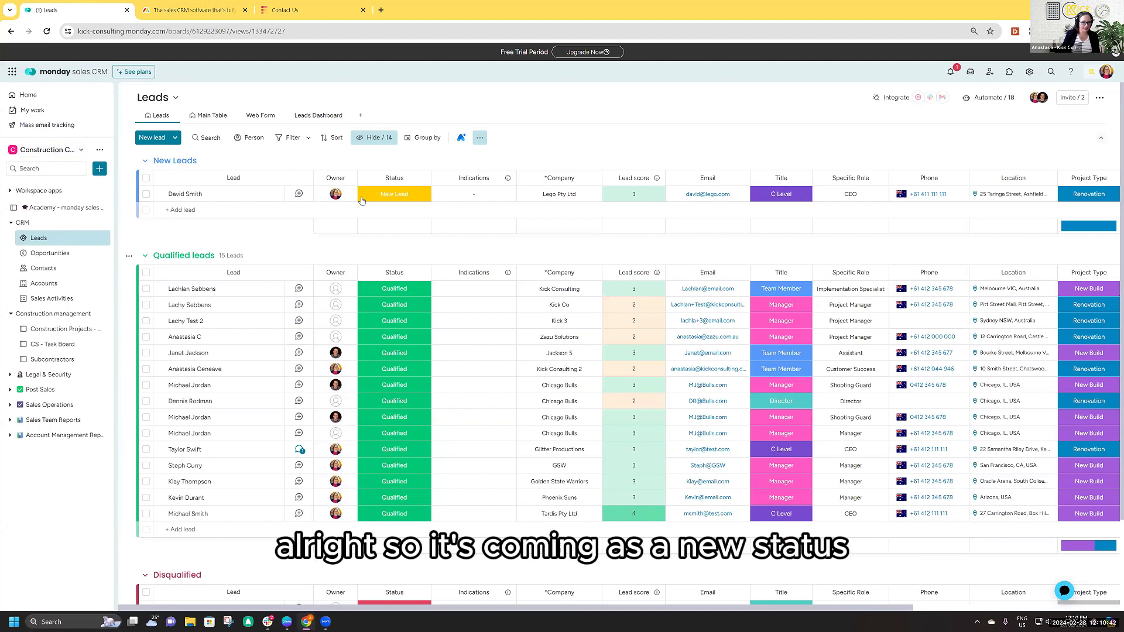
- Open the new Lego Pty Ltd lead and log a call summary noting an attempted call with no answer
{"action": "left_click", "coordinate": [268, 193]}
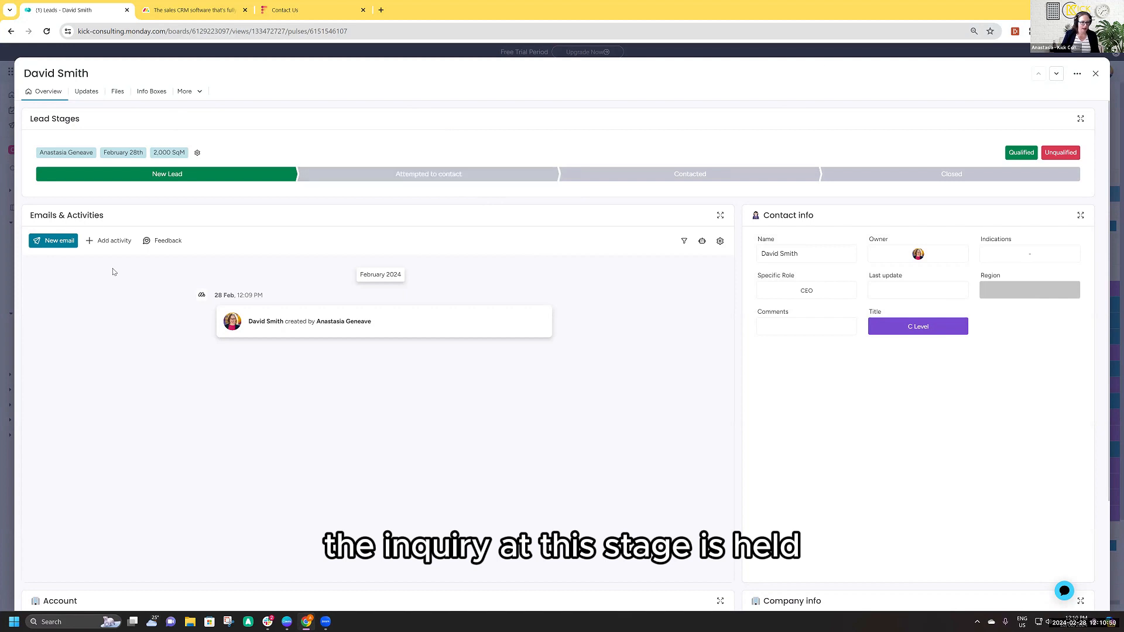
{"action": "left_click", "coordinate": [110, 240]}
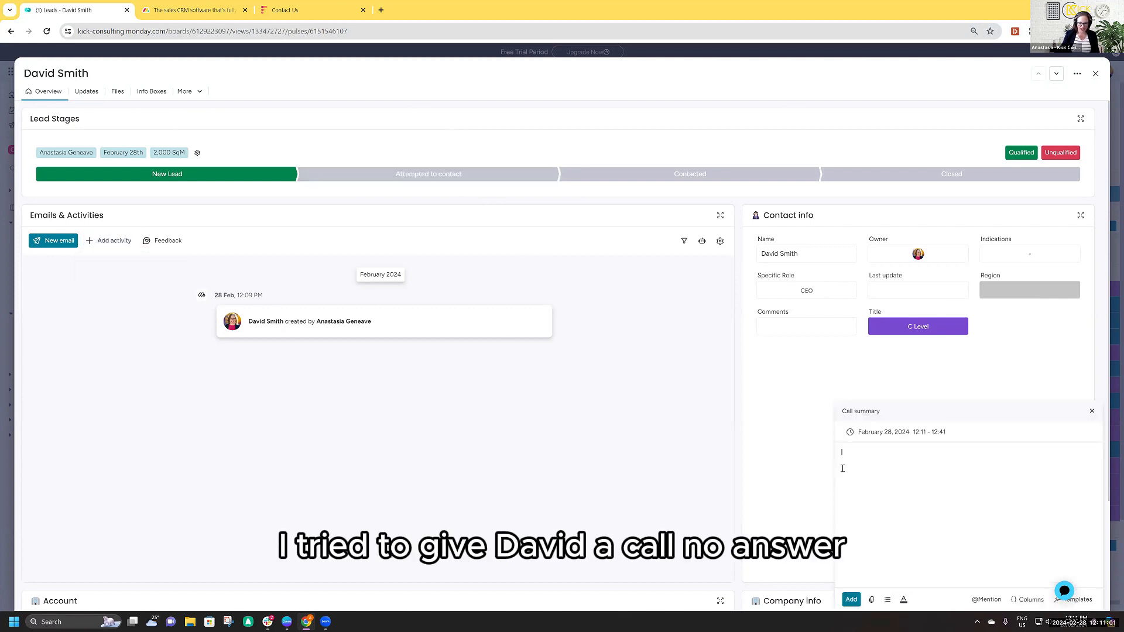
{"action": "left_click", "coordinate": [855, 461]}
{"action": "type", "text": "Tried to give David a call, no answer."}
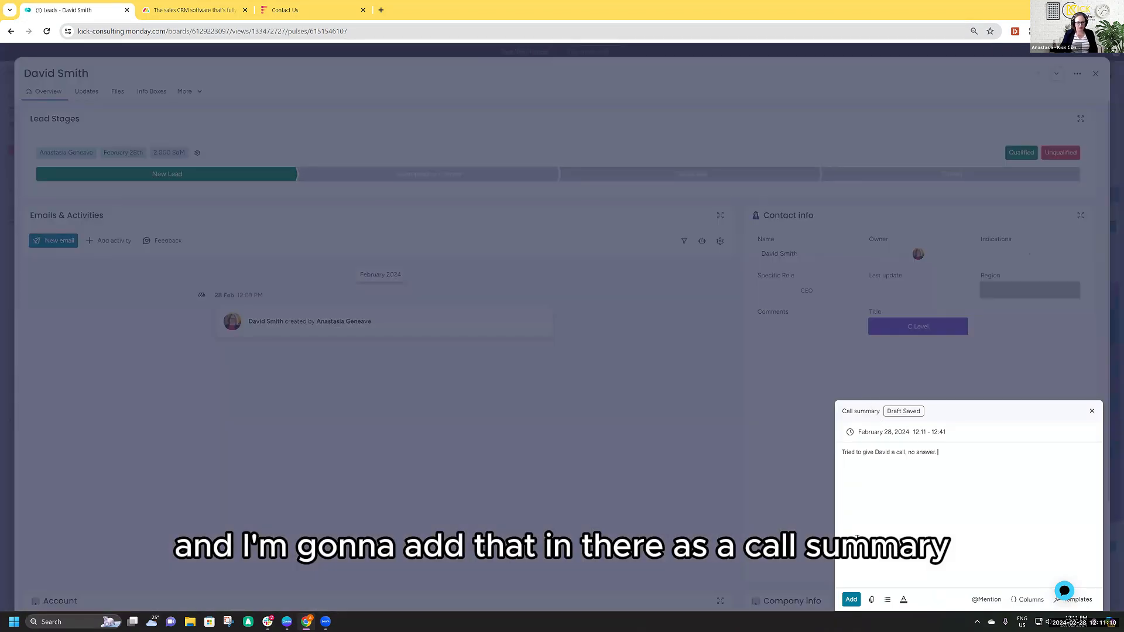
{"action": "left_click", "coordinate": [852, 600]}
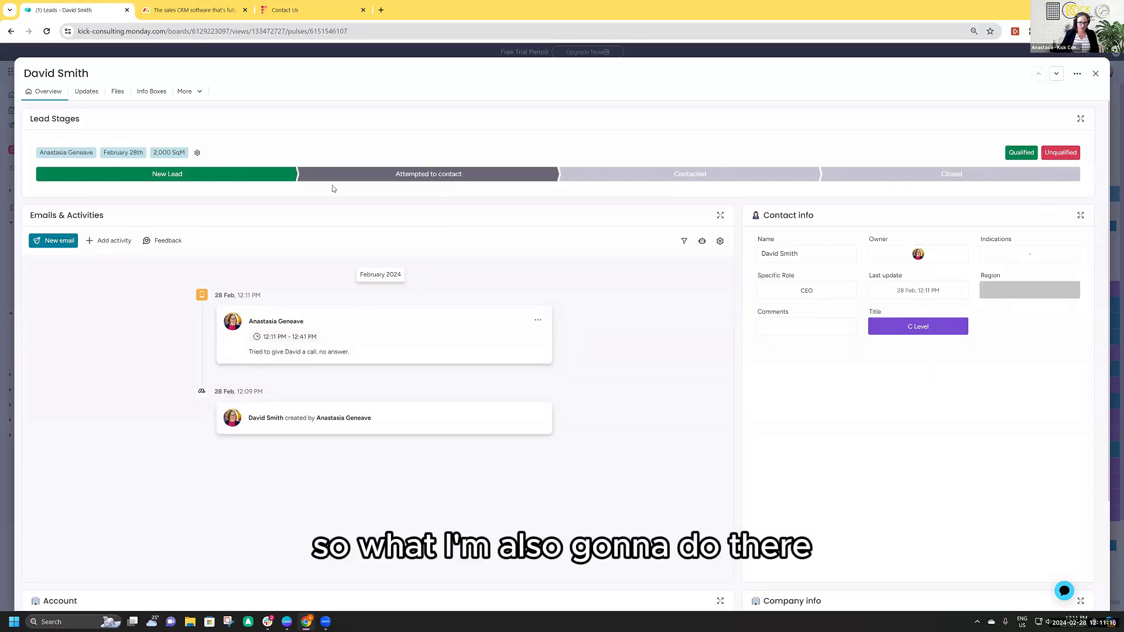
- Move the lead's stage to Attempted to contact and close the lead's card
{"action": "left_click", "coordinate": [420, 176]}
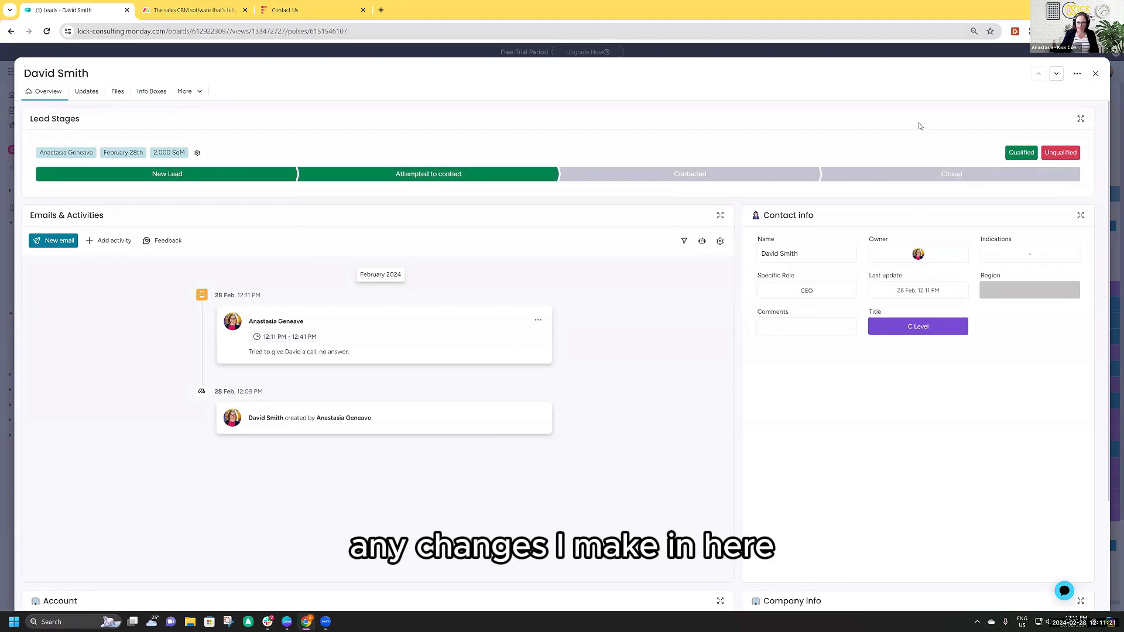
{"action": "left_click", "coordinate": [1095, 73]}
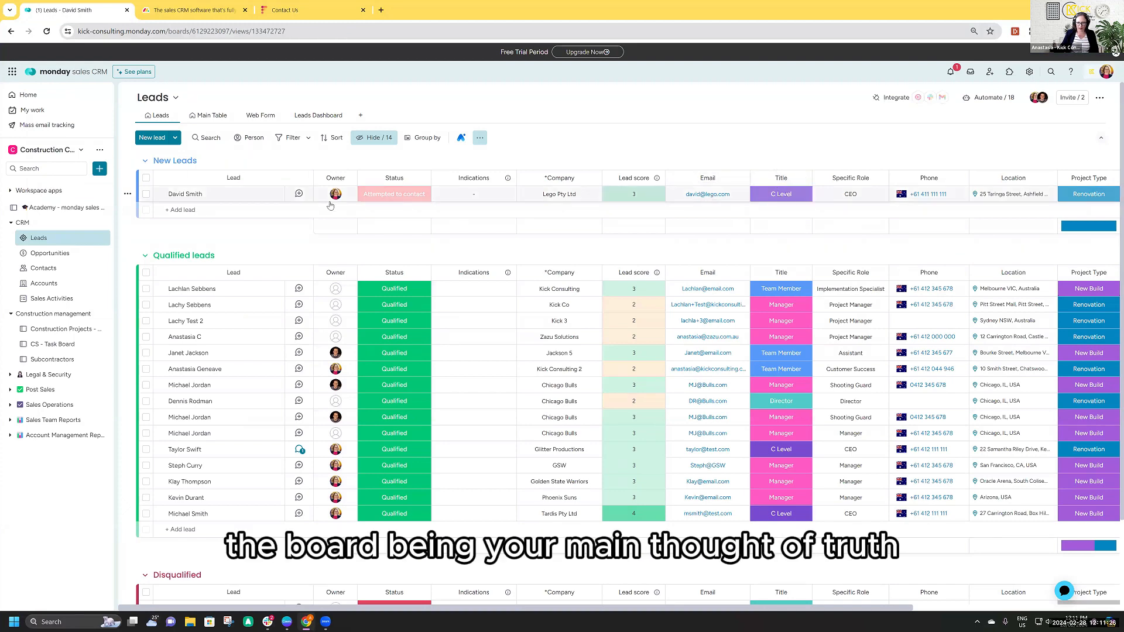
- Reopen the Lego Pty Ltd lead, log a second call summary reading "proceeding." and set the stage to Contacted
{"action": "left_click", "coordinate": [246, 193]}
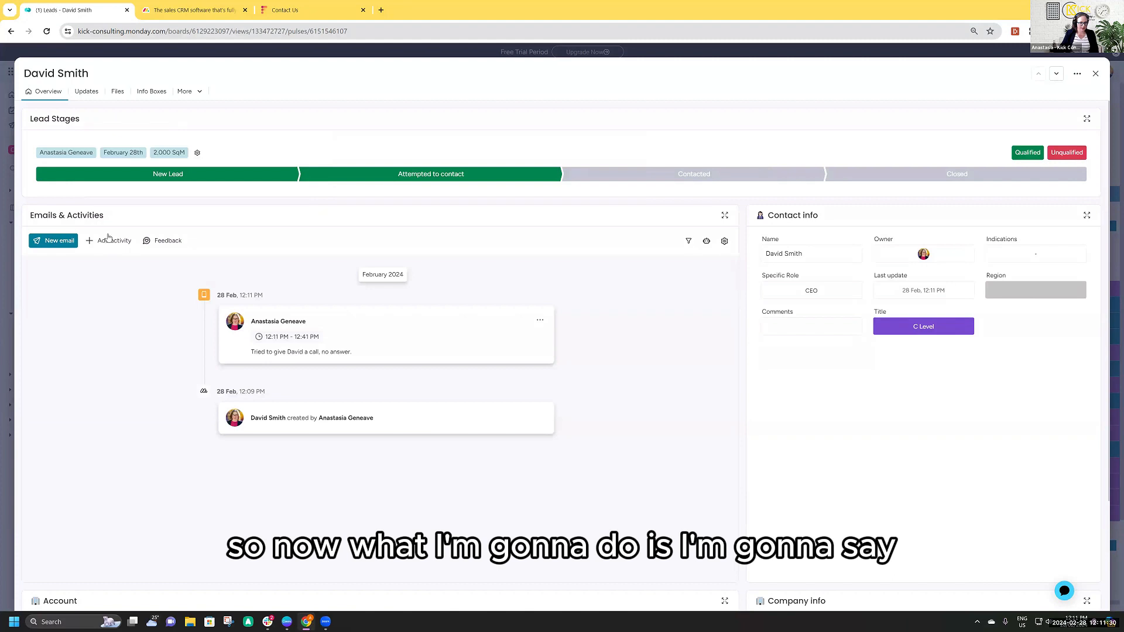
{"action": "left_click", "coordinate": [110, 243]}
{"action": "left_click", "coordinate": [125, 289]}
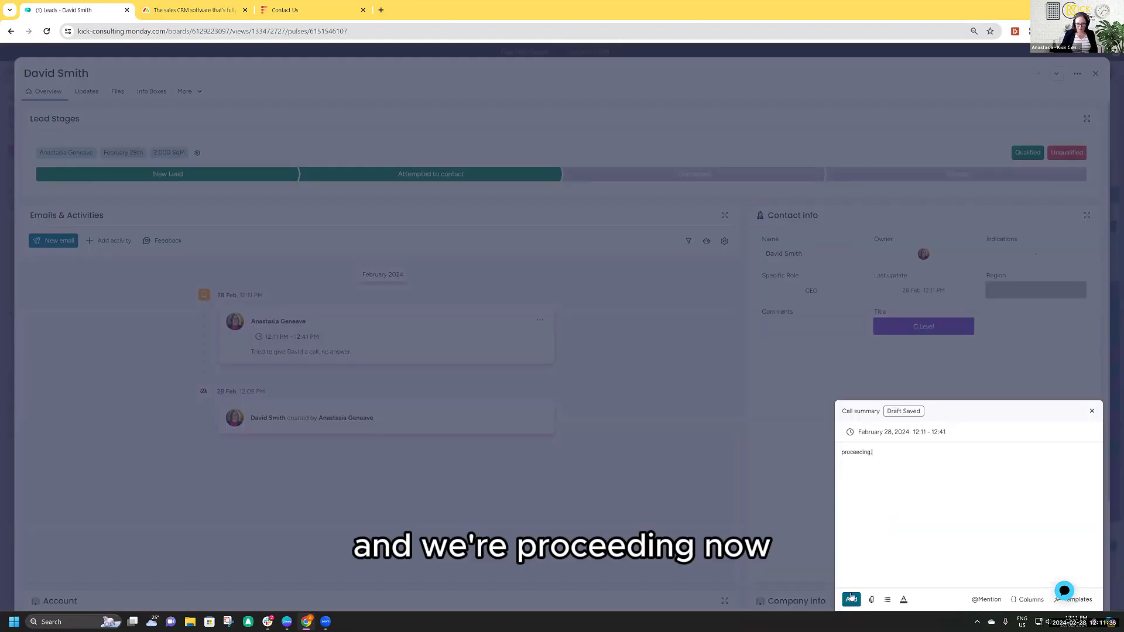
{"action": "left_click", "coordinate": [851, 599]}
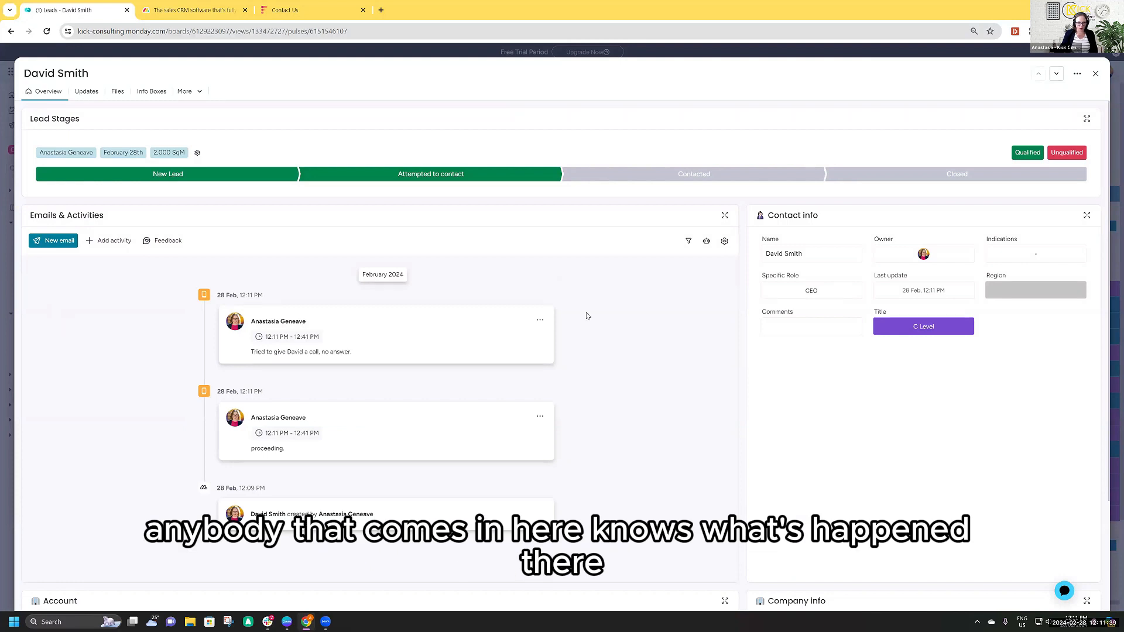
{"action": "left_click", "coordinate": [708, 175]}
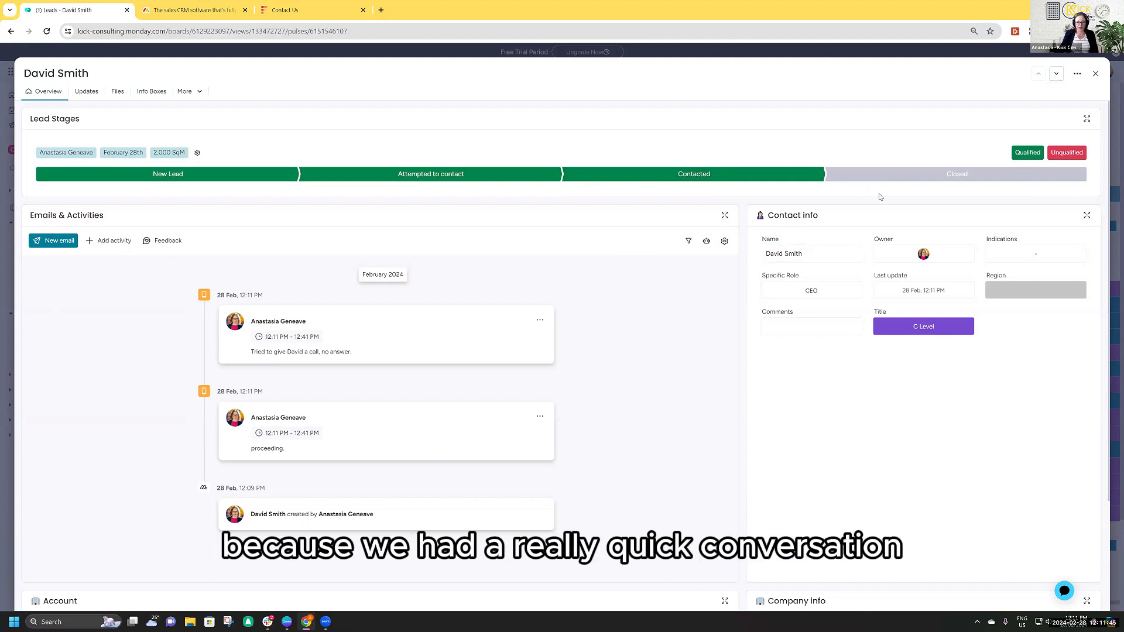
- Close the lead as Qualified and exit its card
{"action": "left_click", "coordinate": [951, 153]}
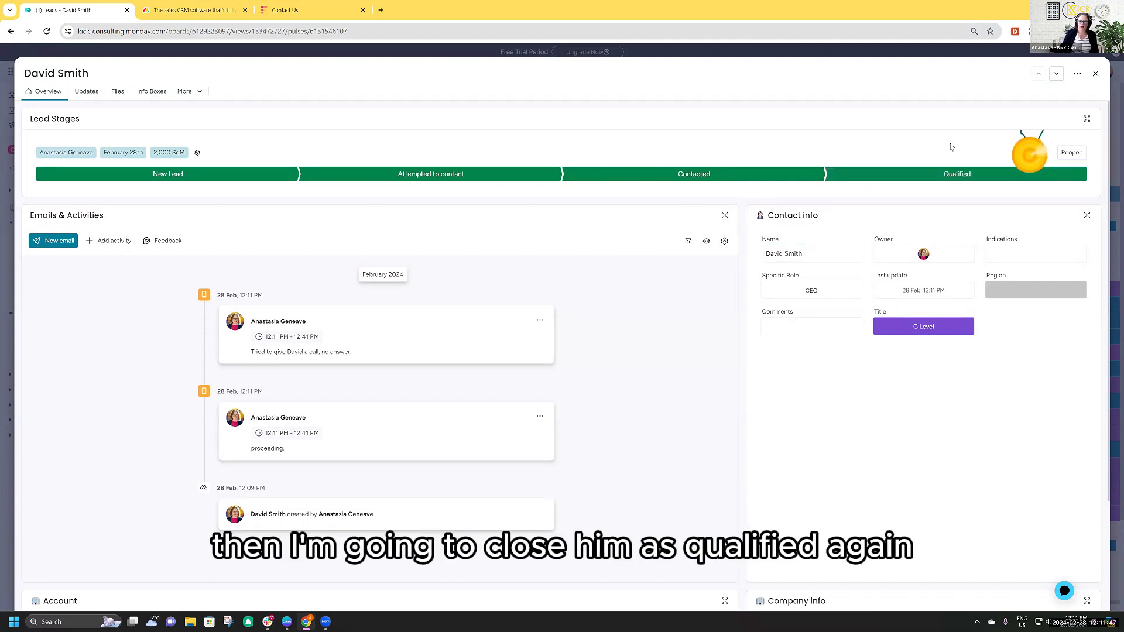
{"action": "left_click", "coordinate": [1096, 76]}
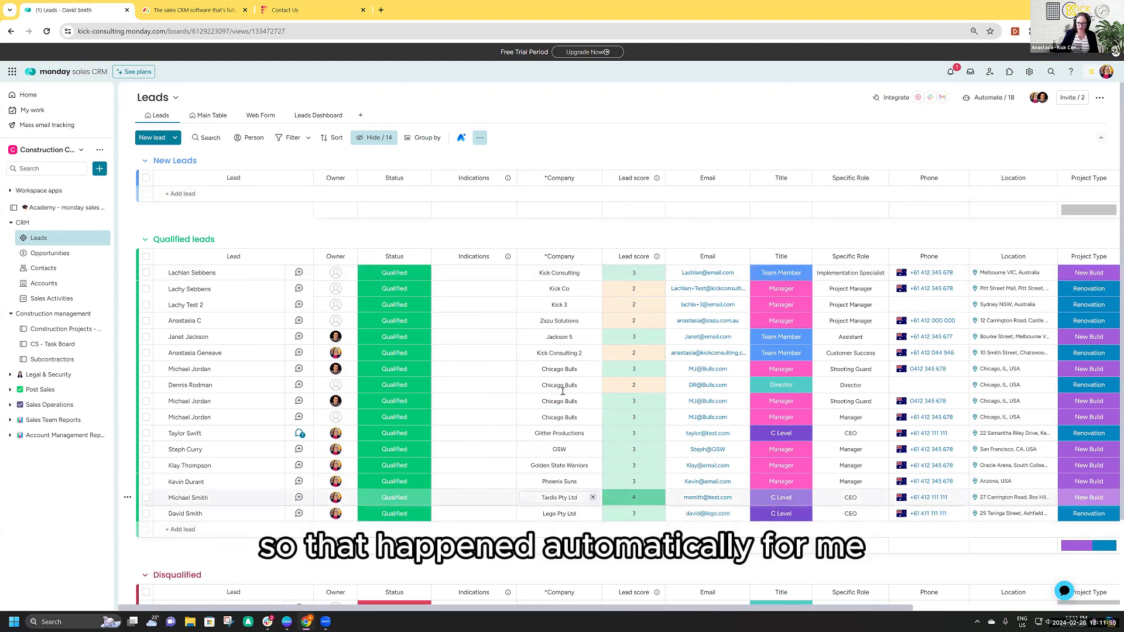
- Reopen the Lego Pty Ltd lead from the Qualified leads group, review its linked account and company details, and close the card
{"action": "scroll", "coordinate": [543, 412], "scroll_direction": "down", "scroll_amount": 1}
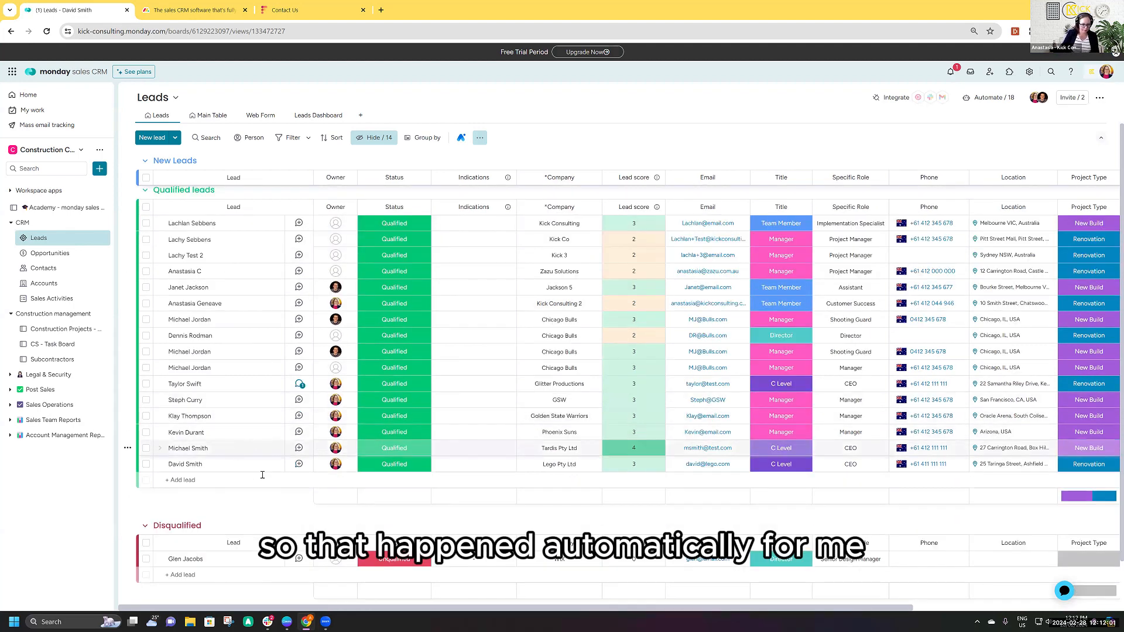
{"action": "scroll", "coordinate": [348, 440], "scroll_direction": "down", "scroll_amount": 1}
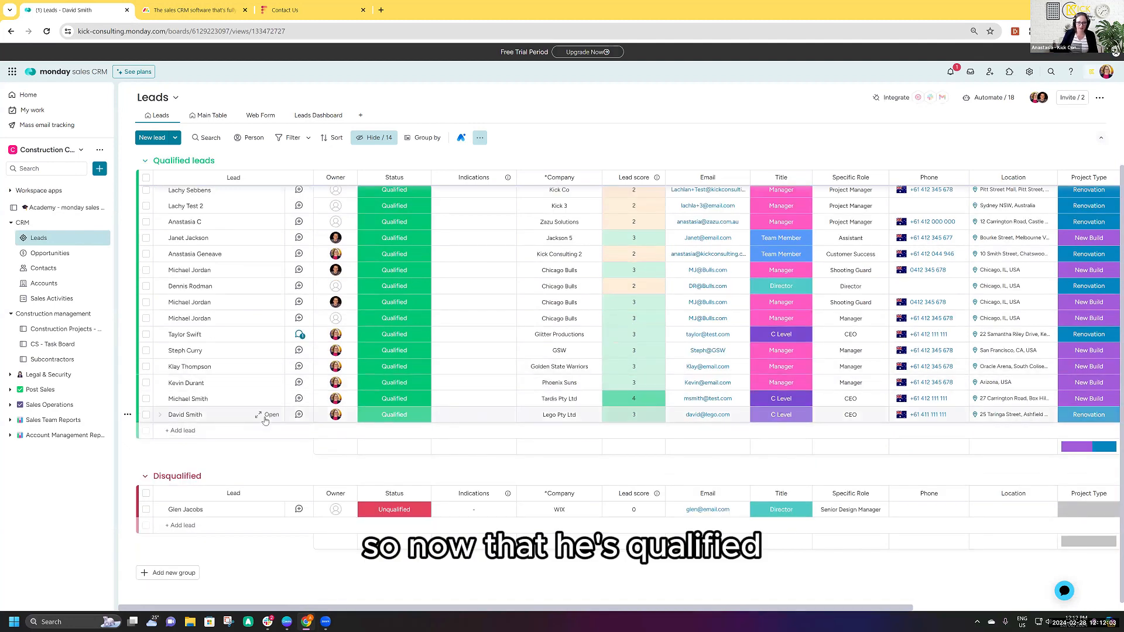
{"action": "left_click", "coordinate": [266, 414]}
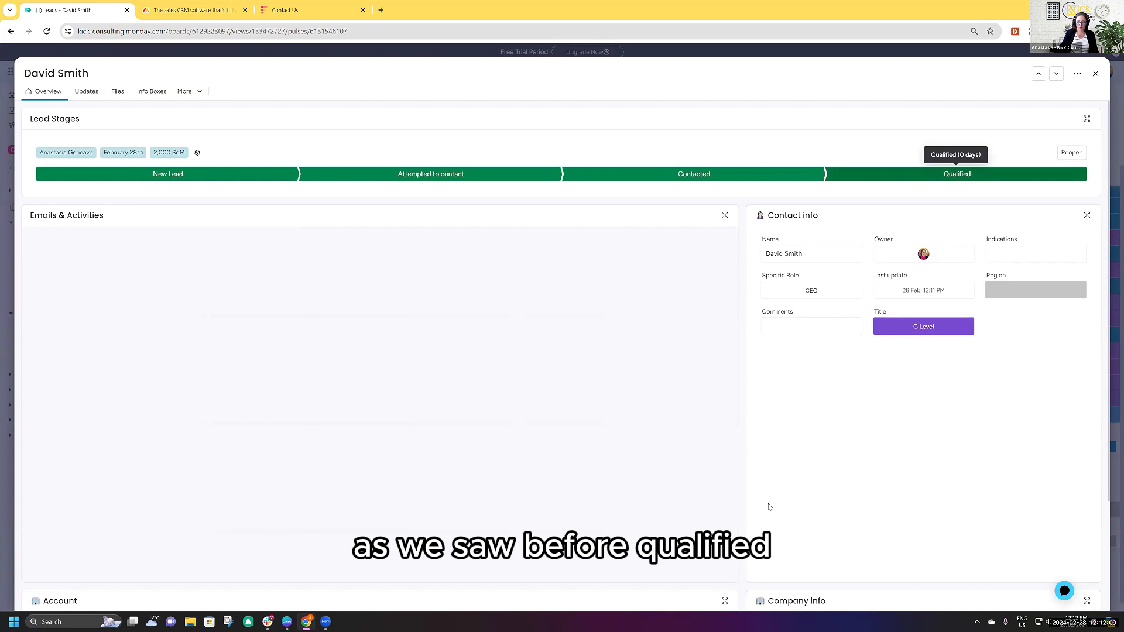
{"action": "scroll", "coordinate": [805, 479], "scroll_direction": "down", "scroll_amount": 3}
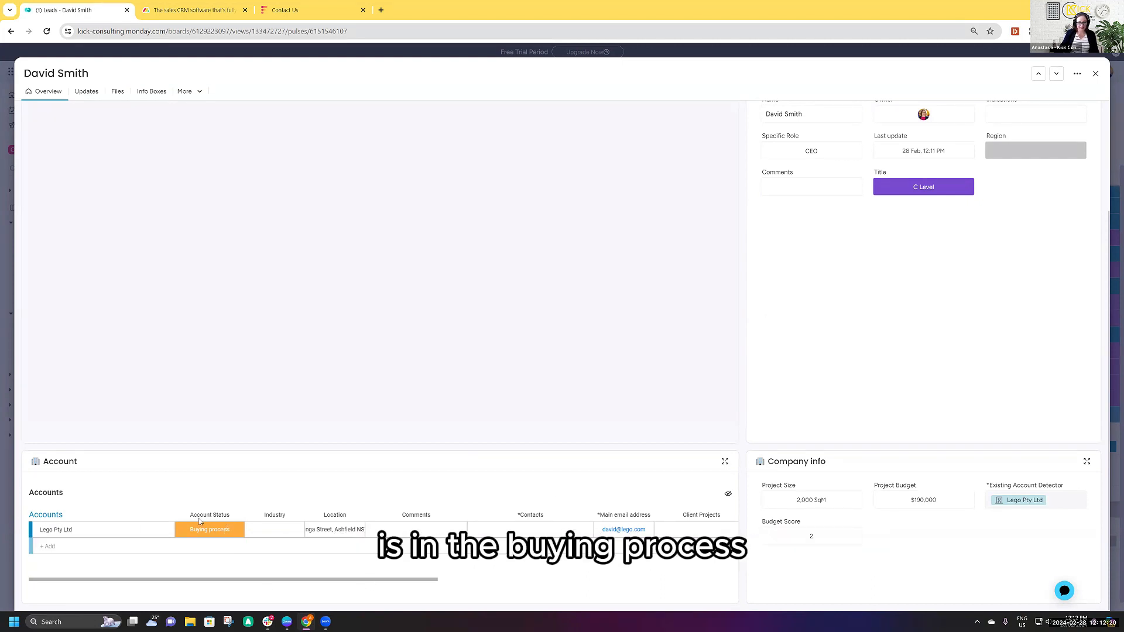
{"action": "left_click_drag", "start_coordinate": [399, 580], "coordinate": [117, 563]}
{"action": "left_click", "coordinate": [1094, 74]}
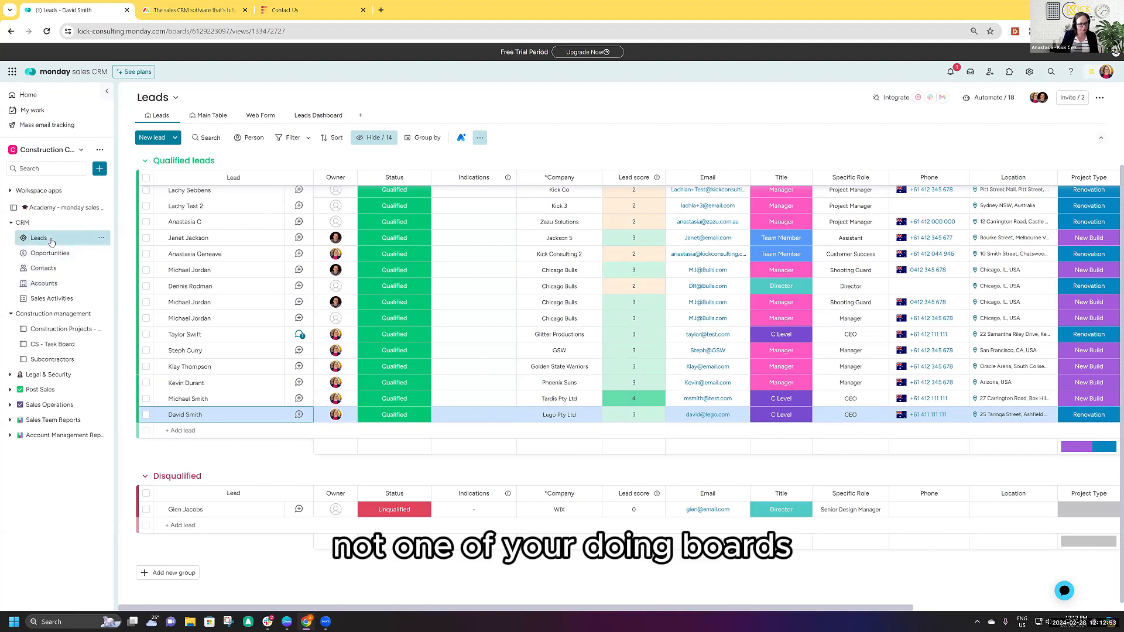
- On the Opportunities board, set the approval type of the Taringa Street deal in the New group to DA and its deal value to $250,000
{"action": "left_click", "coordinate": [64, 258]}
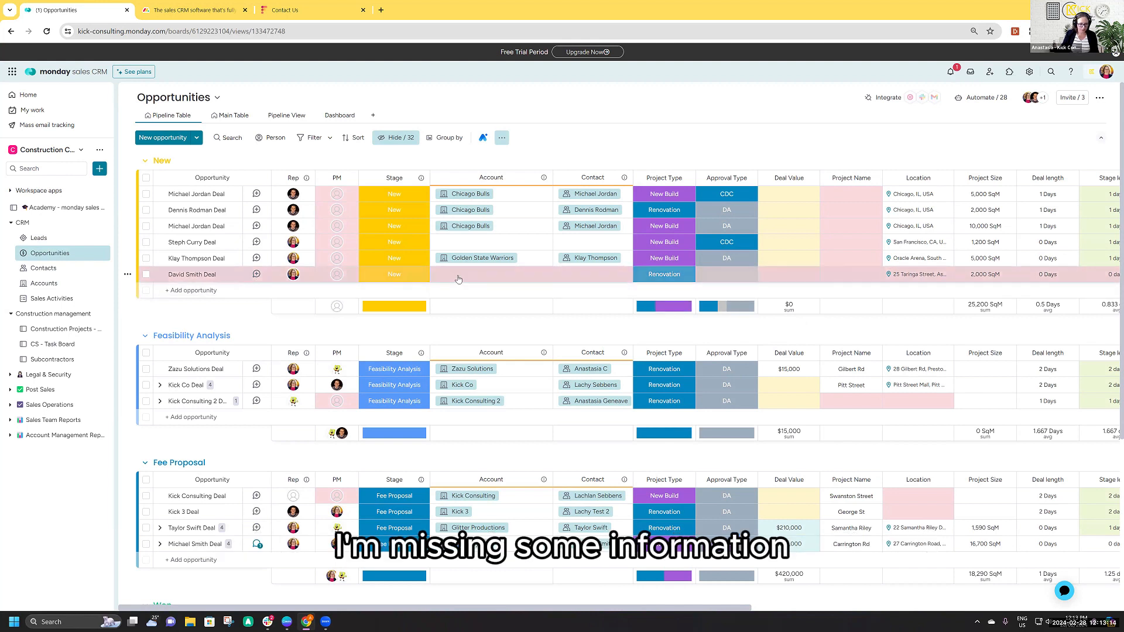
{"action": "left_click", "coordinate": [735, 277]}
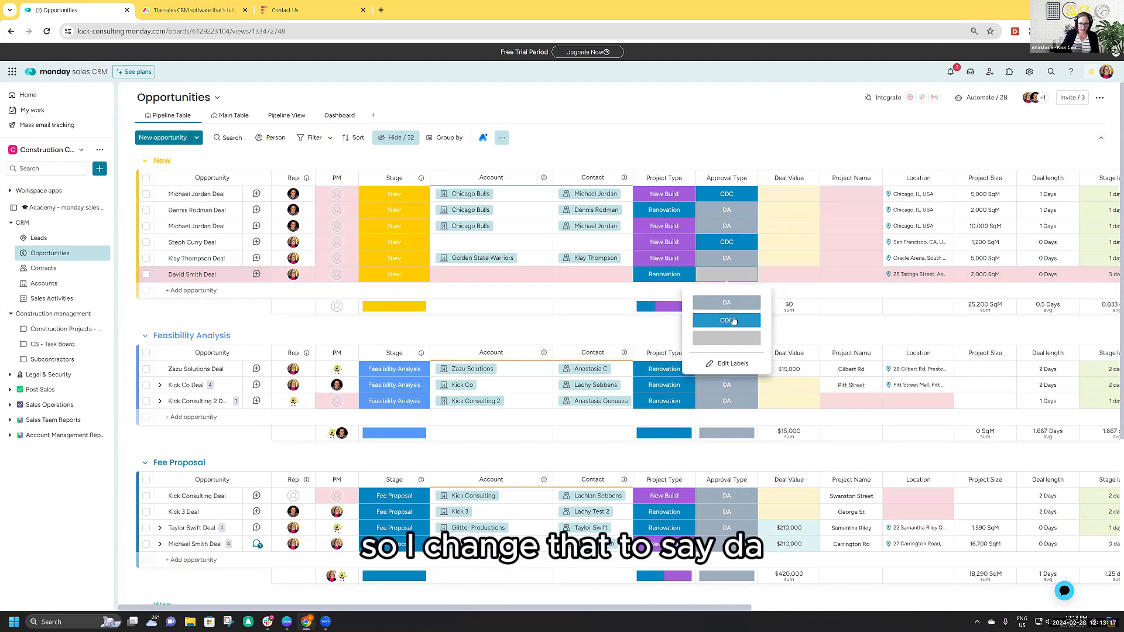
{"action": "left_click", "coordinate": [729, 319]}
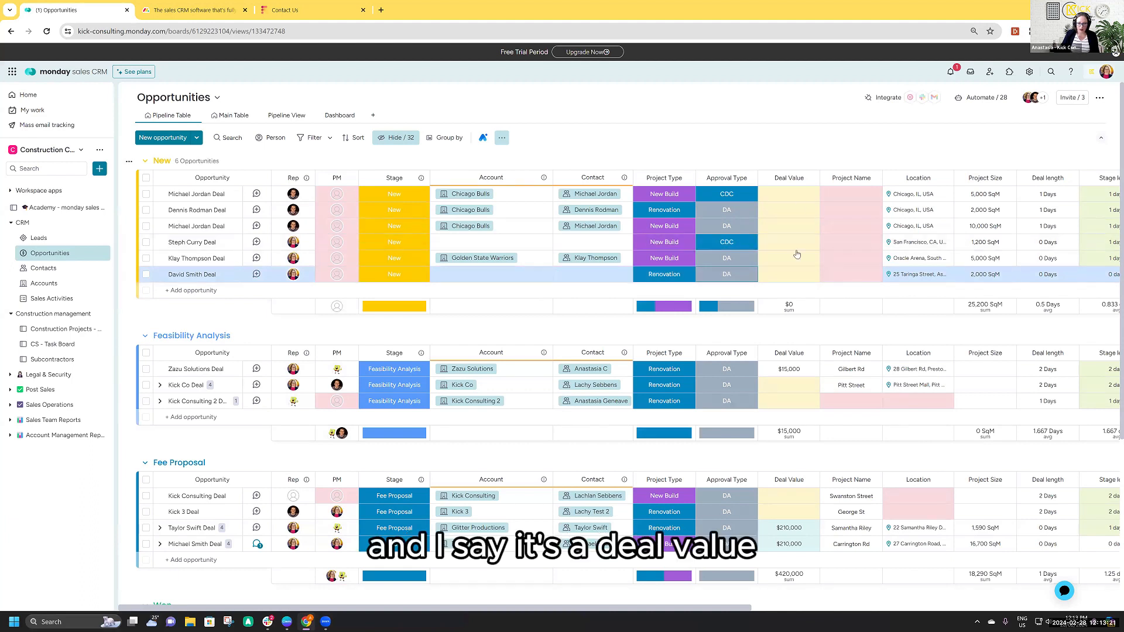
{"action": "left_click", "coordinate": [792, 274]}
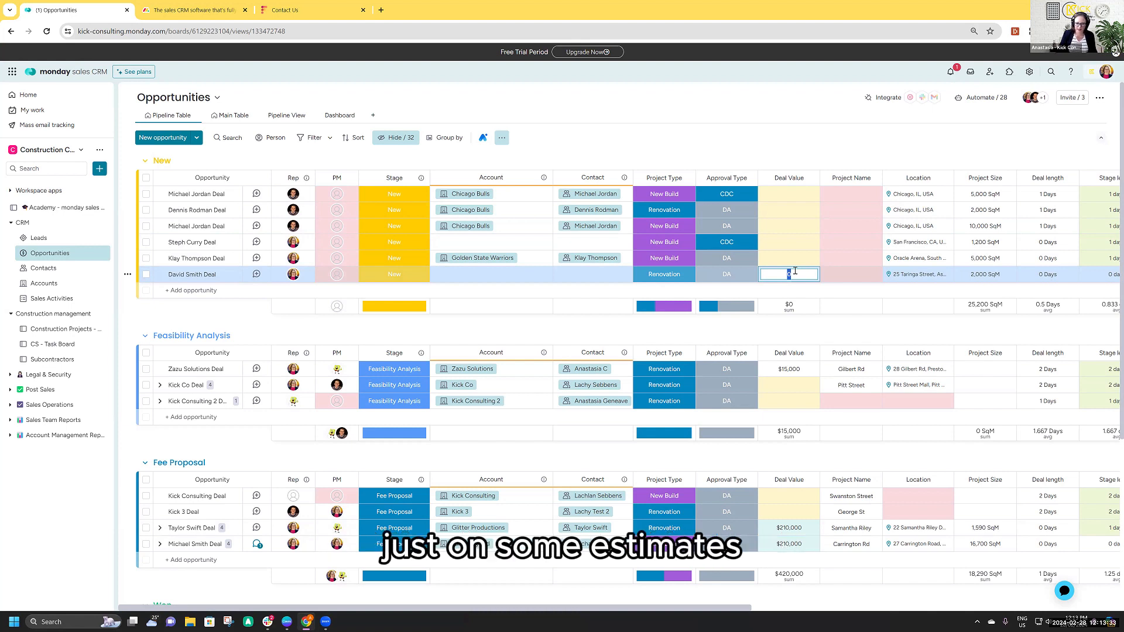
{"action": "type", "text": "250,000"}
{"action": "key", "text": "Return"}
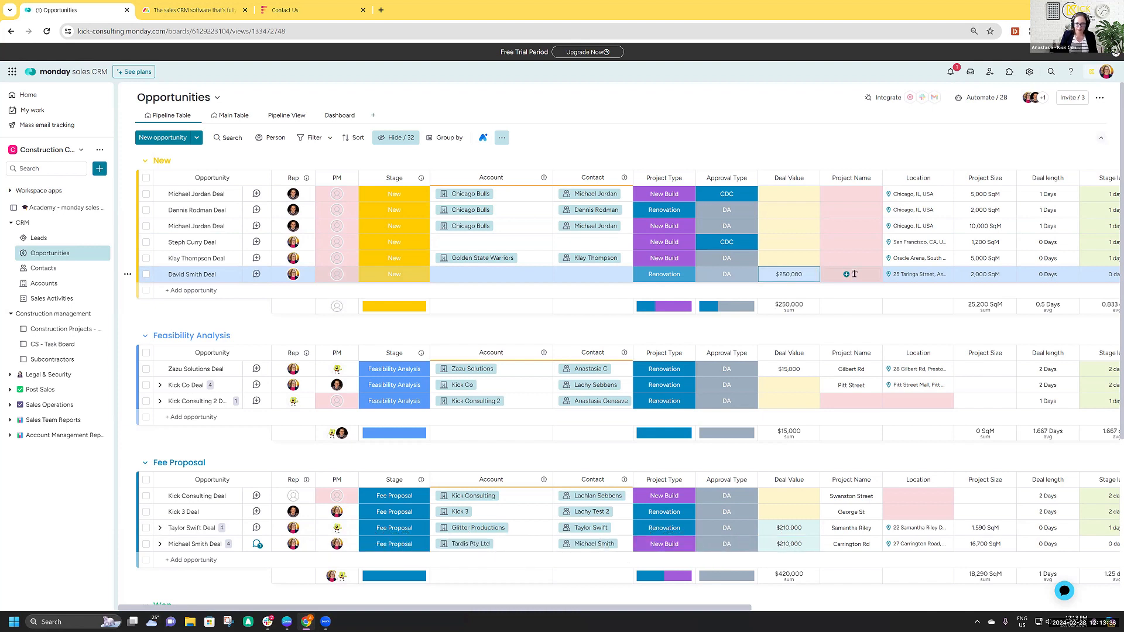
- Name the deal's project Taringa Street and assign Sponge Bob as its PM
{"action": "left_click", "coordinate": [854, 274]}
{"action": "type", "text": "Taringa Street"}
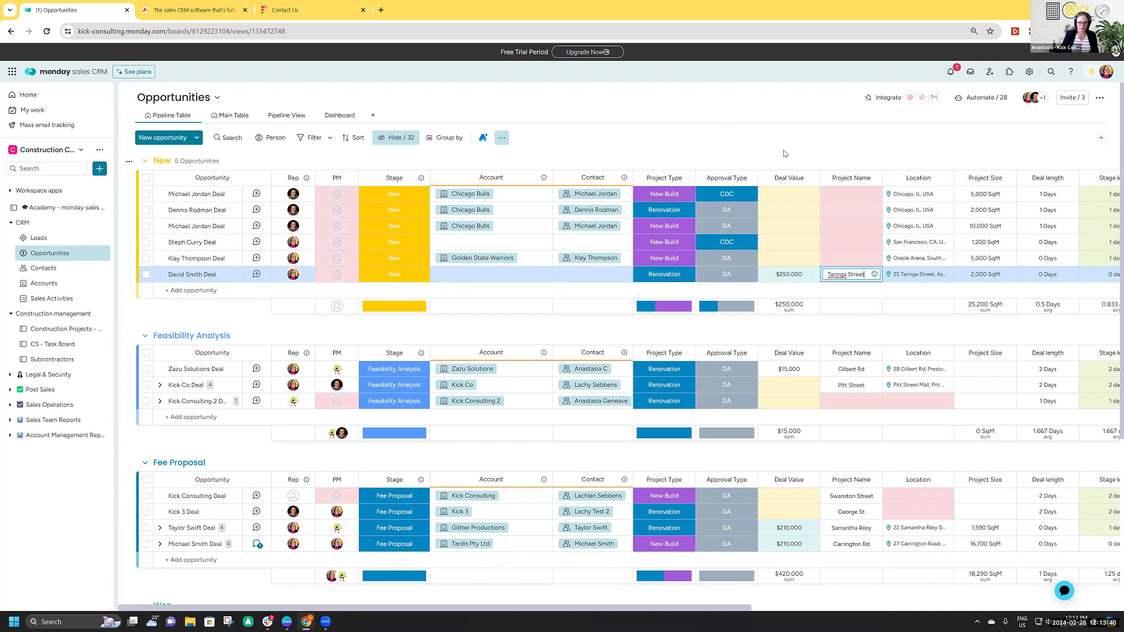
{"action": "key", "text": "Return"}
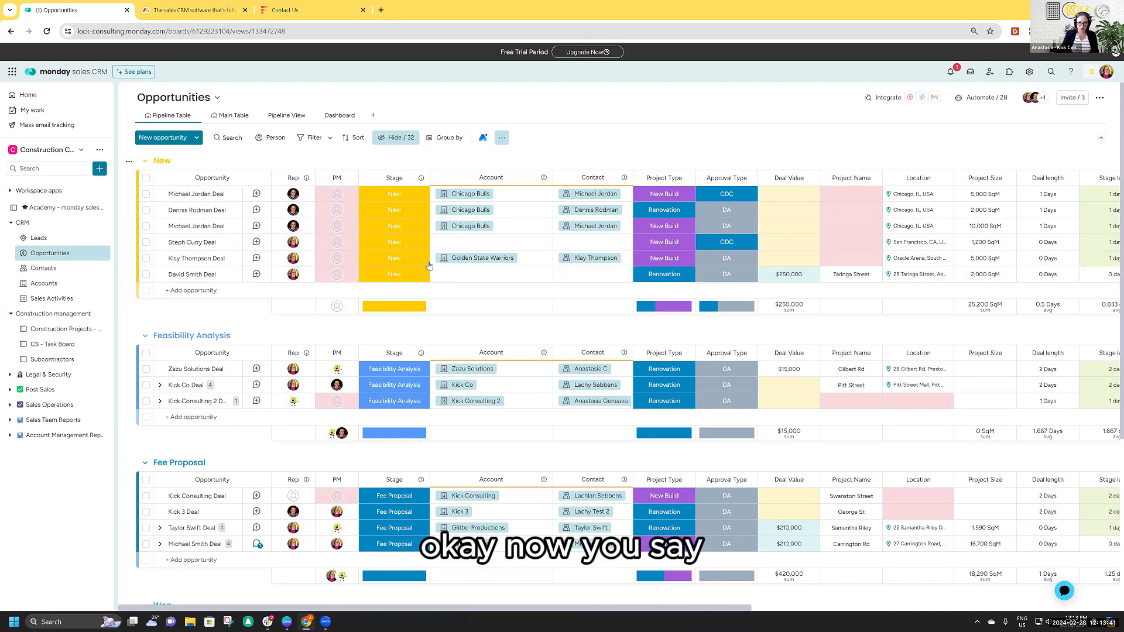
{"action": "left_click", "coordinate": [337, 274]}
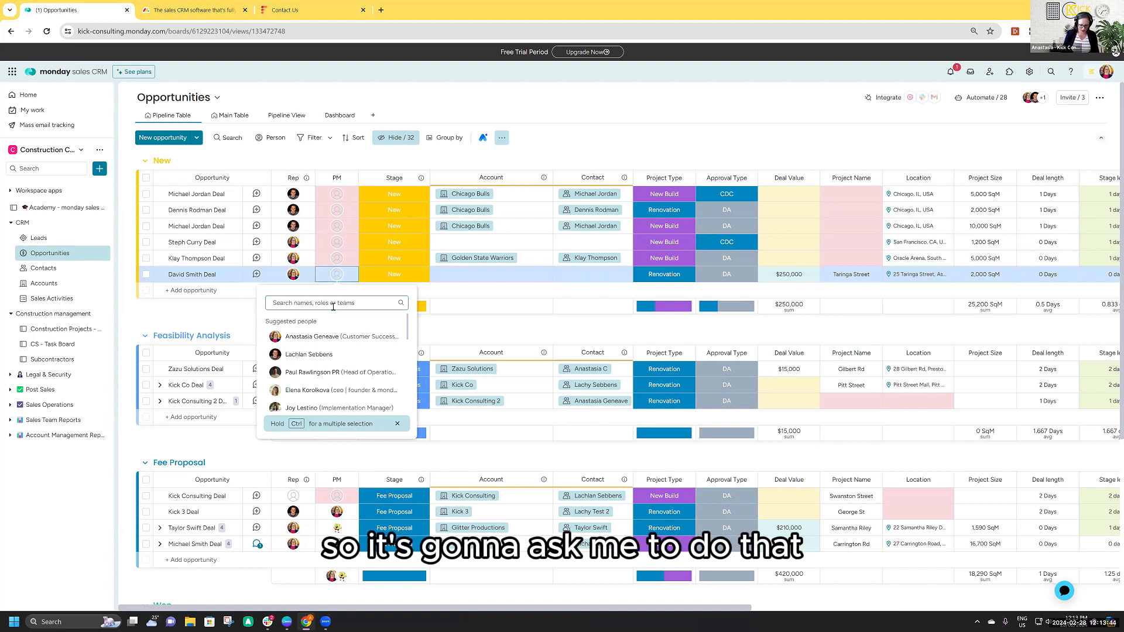
{"action": "type", "text": "spon"}
{"action": "left_click", "coordinate": [302, 322]}
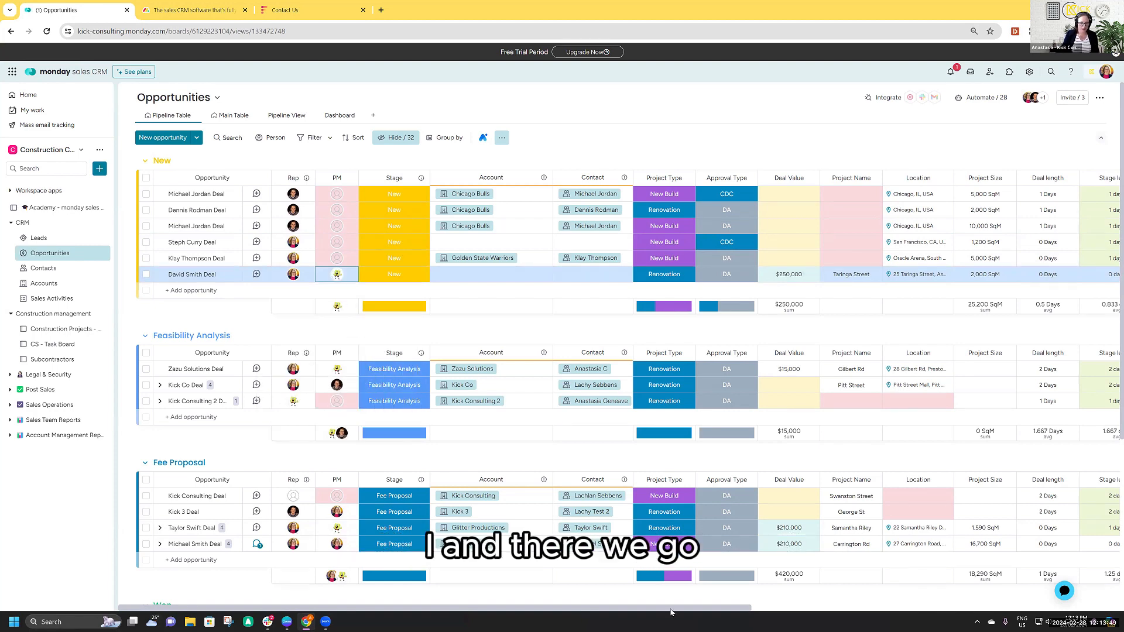
- Examine the Taringa Street deal's probability and forecast columns, and open its card to review the activities carried over from the lead
{"action": "left_click_drag", "start_coordinate": [676, 611], "coordinate": [1018, 610]}
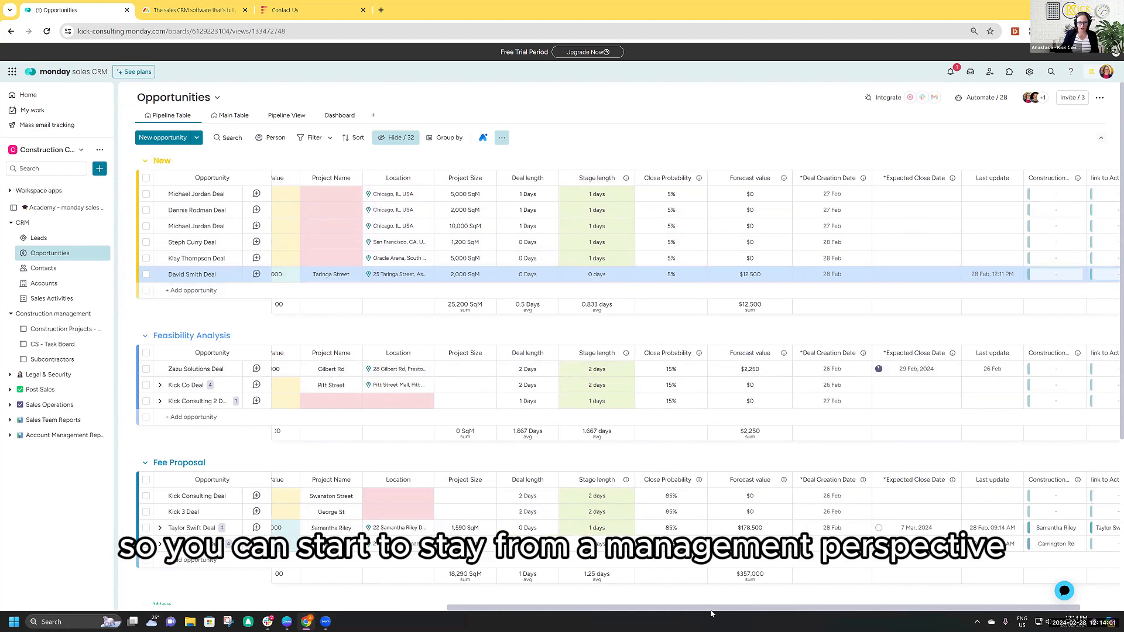
{"action": "left_click_drag", "start_coordinate": [712, 611], "coordinate": [208, 619]}
{"action": "left_click", "coordinate": [229, 278]}
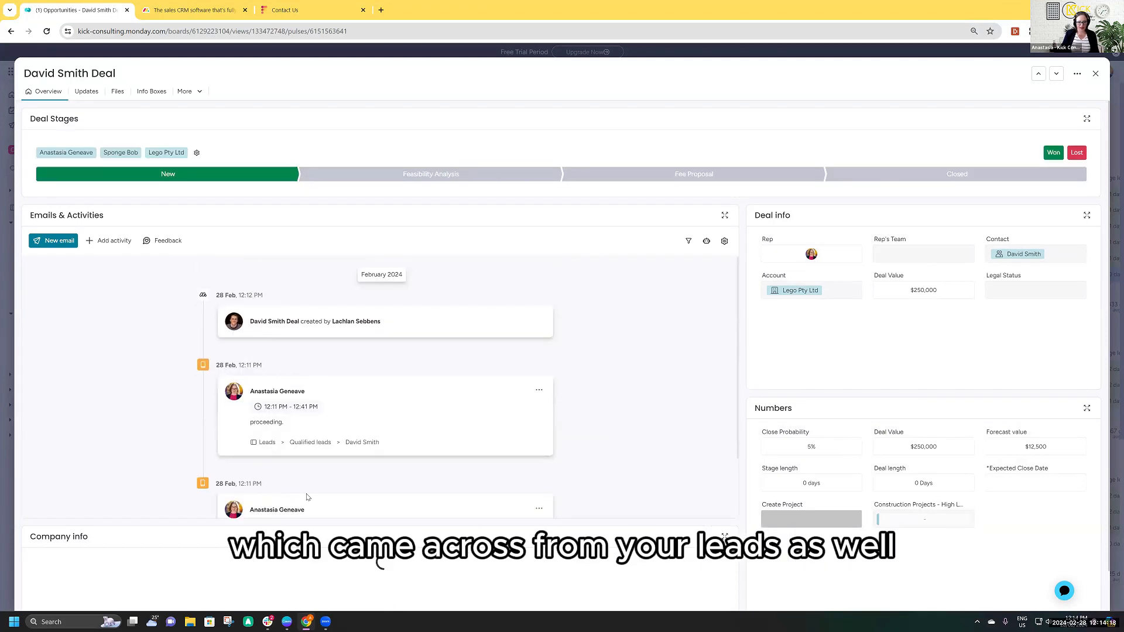
{"action": "scroll", "coordinate": [165, 344], "scroll_direction": "down", "scroll_amount": 3}
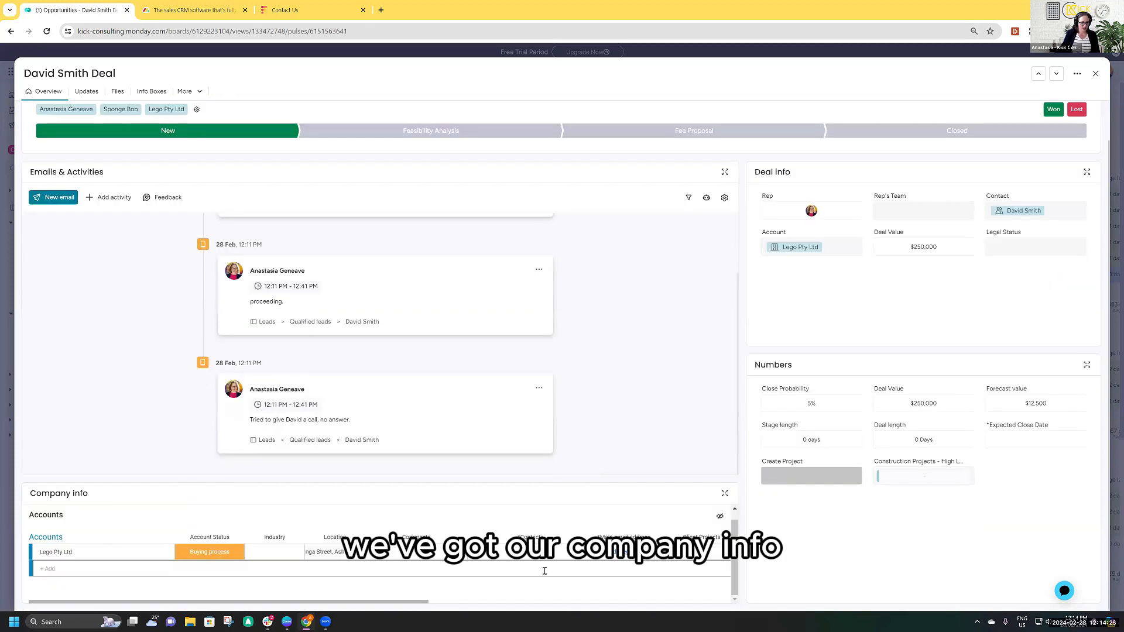
{"action": "scroll", "coordinate": [556, 497], "scroll_direction": "up", "scroll_amount": 2}
{"action": "scroll", "coordinate": [570, 407], "scroll_direction": "up", "scroll_amount": 3}
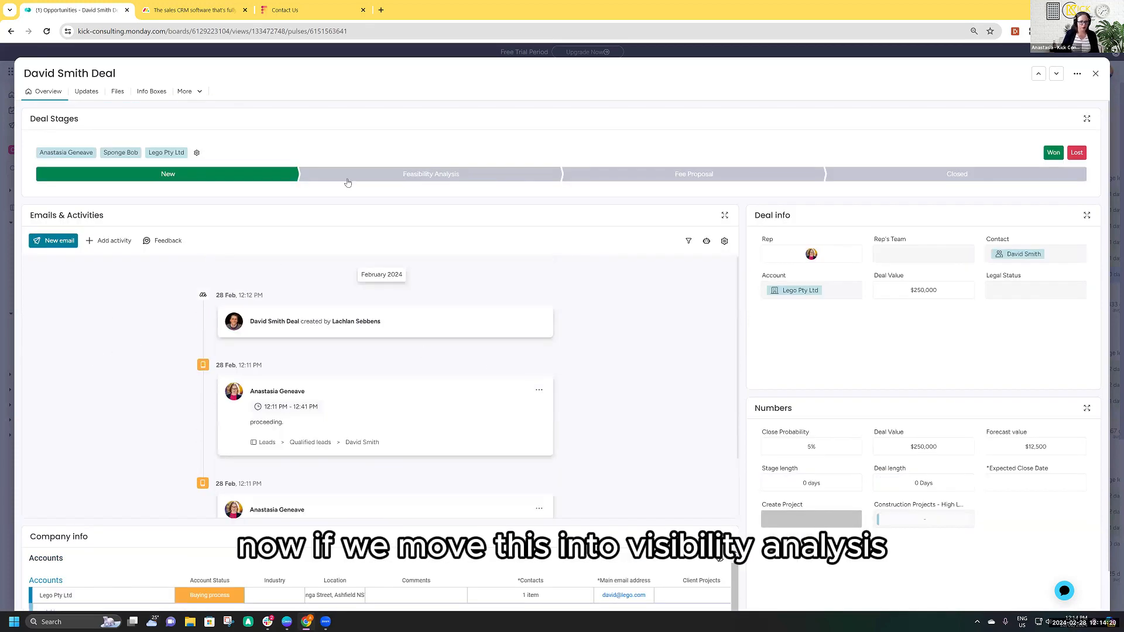
- Move the deal's stage to Feasibility Analysis and expand its subitems on the Opportunities board
{"action": "left_click", "coordinate": [427, 175]}
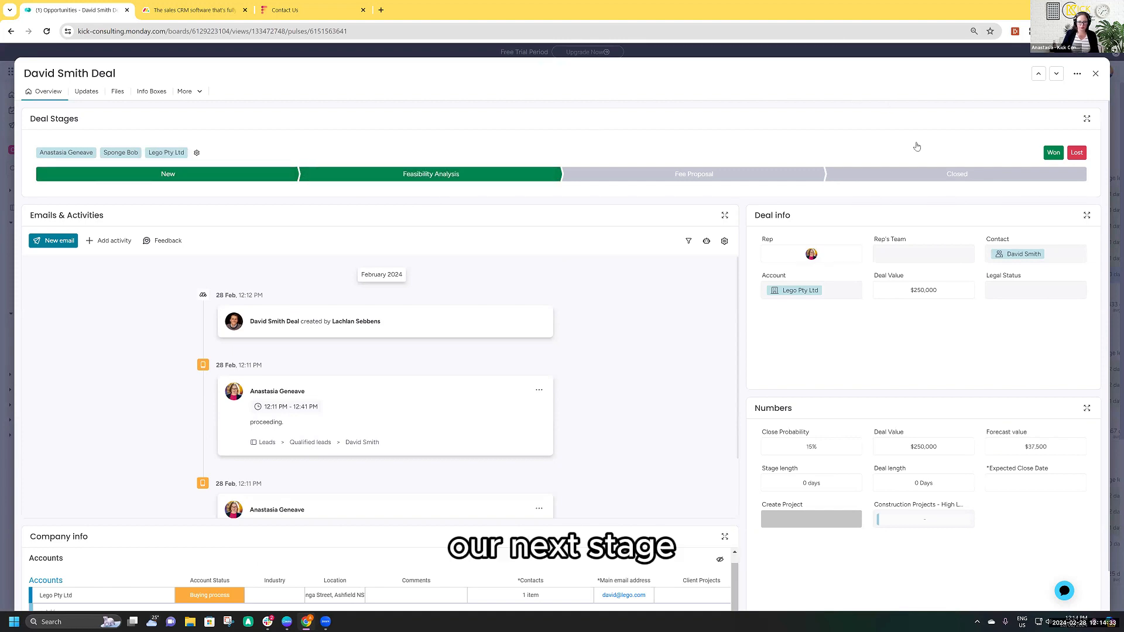
{"action": "key", "text": "Escape"}
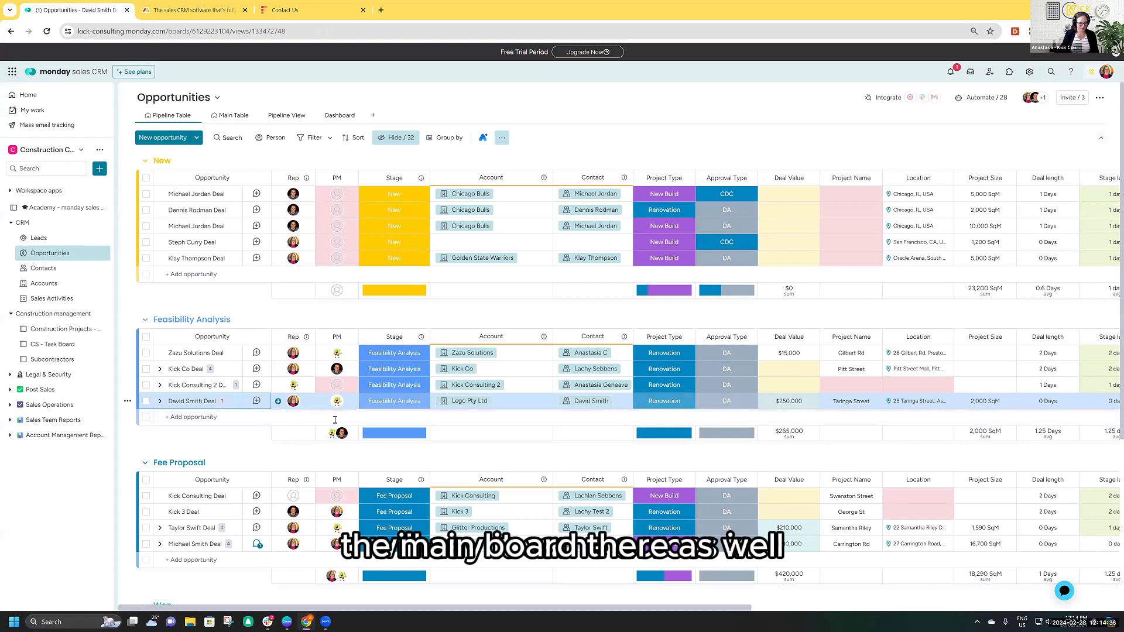
{"action": "scroll", "coordinate": [304, 413], "scroll_direction": "down", "scroll_amount": 1}
{"action": "left_click", "coordinate": [160, 351]}
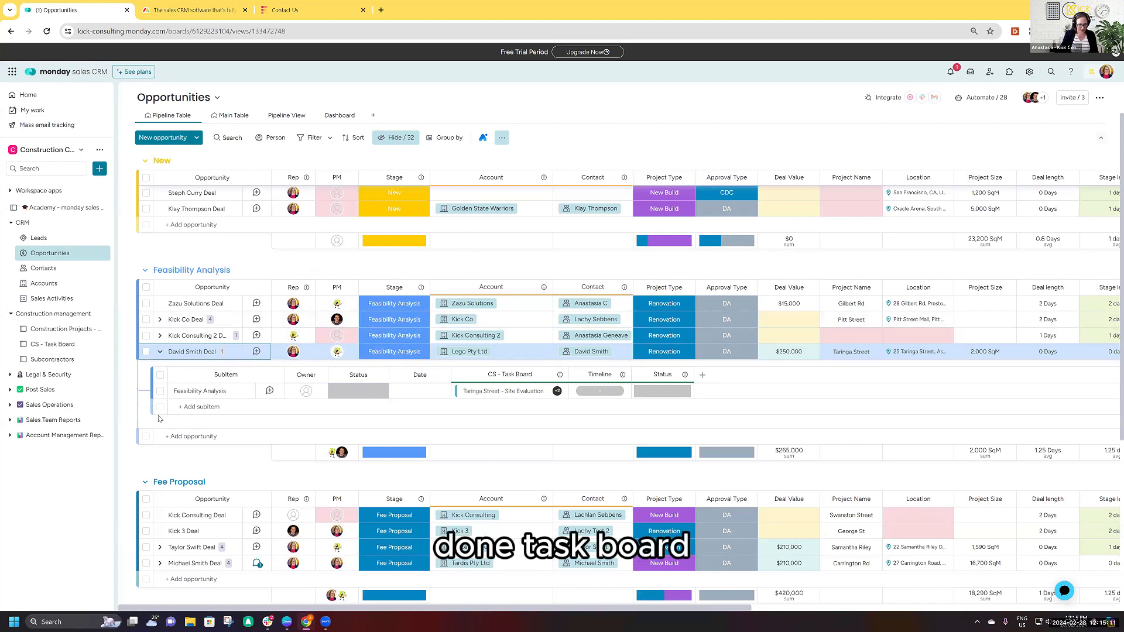
- Open the CS - Task Board and check the allocated tasks in its My Tasks view
{"action": "left_click", "coordinate": [58, 344]}
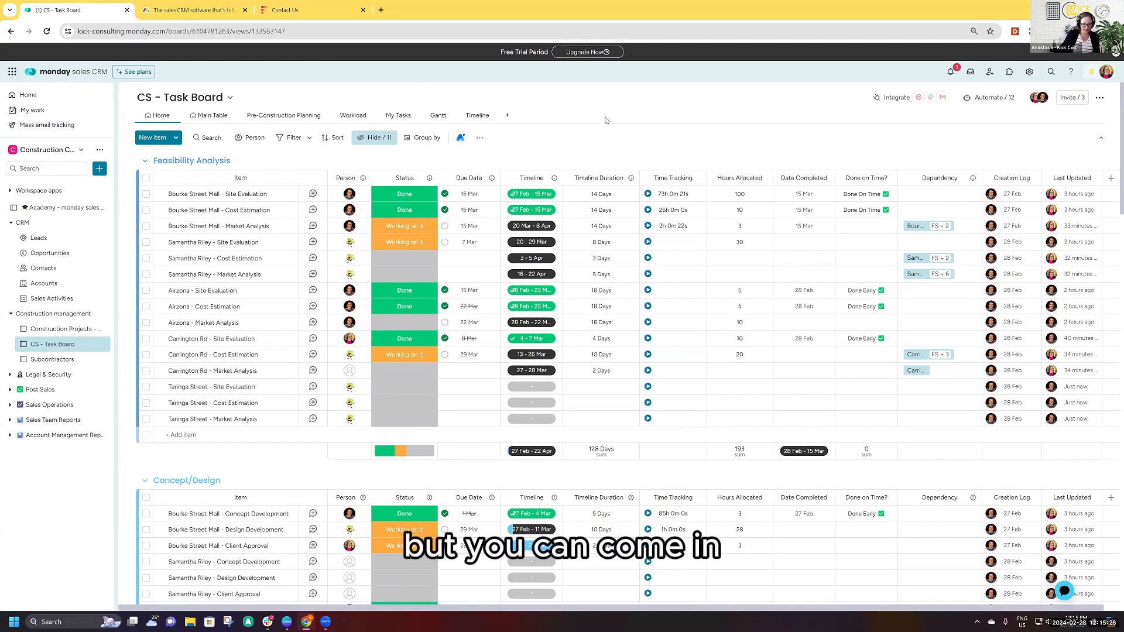
{"action": "left_click", "coordinate": [389, 116]}
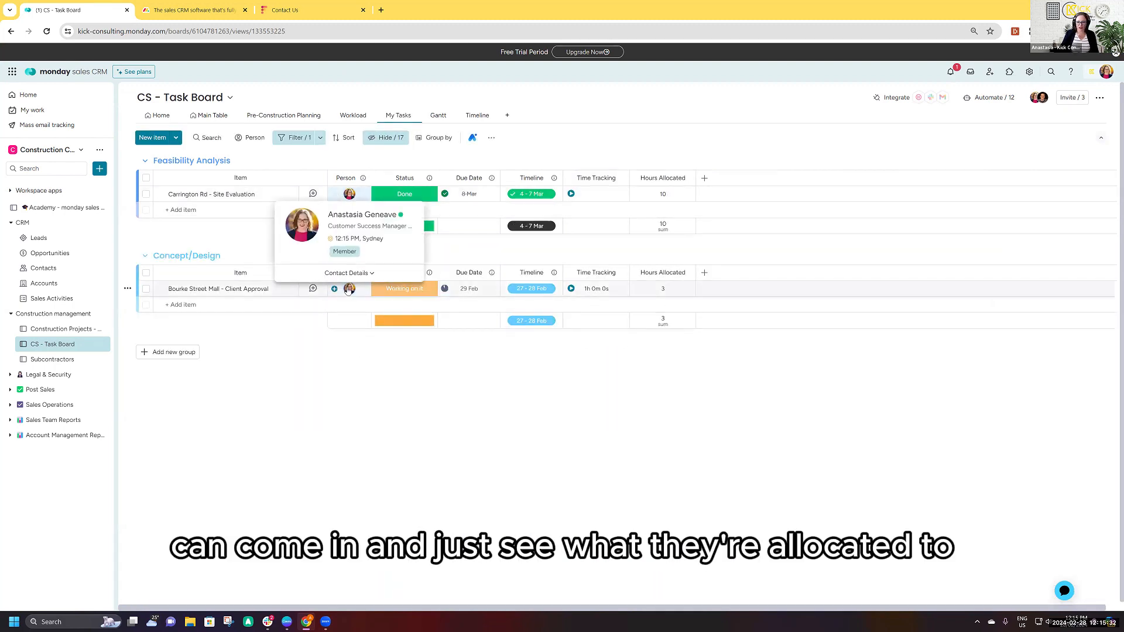
{"action": "left_click", "coordinate": [349, 273]}
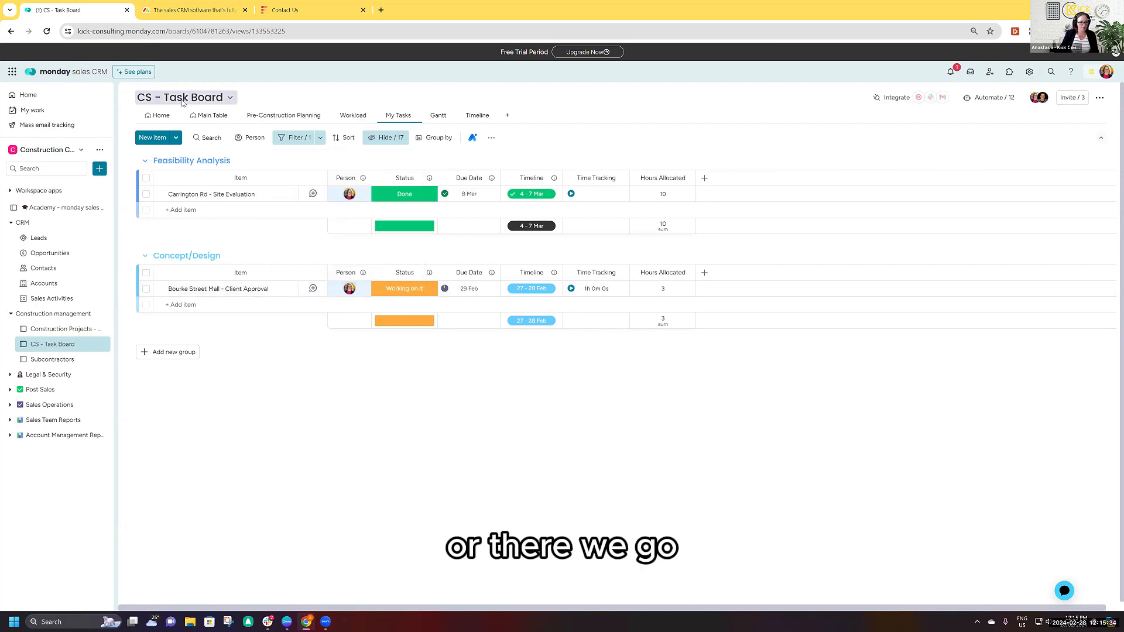
- Return to the task board's Home view and search it for "taring"
{"action": "left_click", "coordinate": [159, 115]}
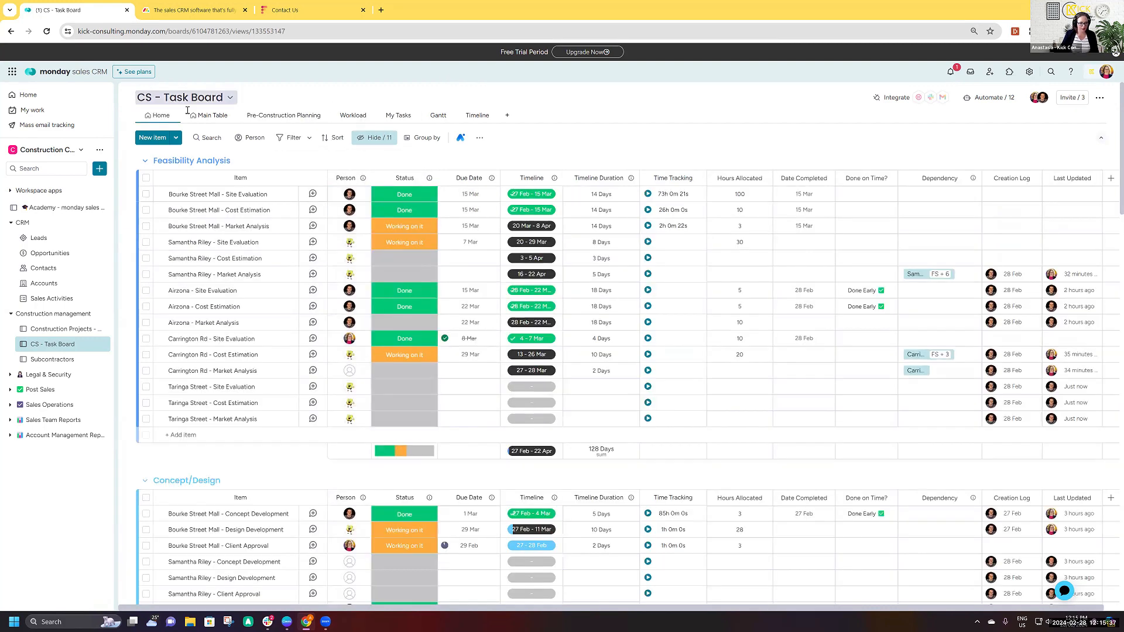
{"action": "left_click", "coordinate": [215, 138]}
{"action": "type", "text": "tarin"}
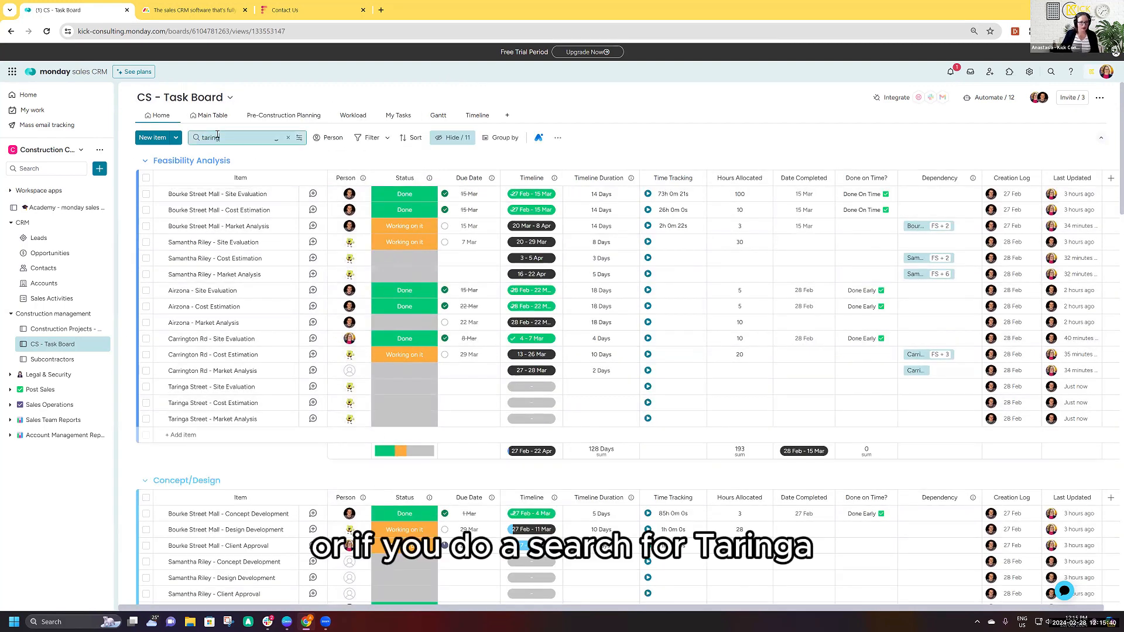
{"action": "type", "text": "g"}
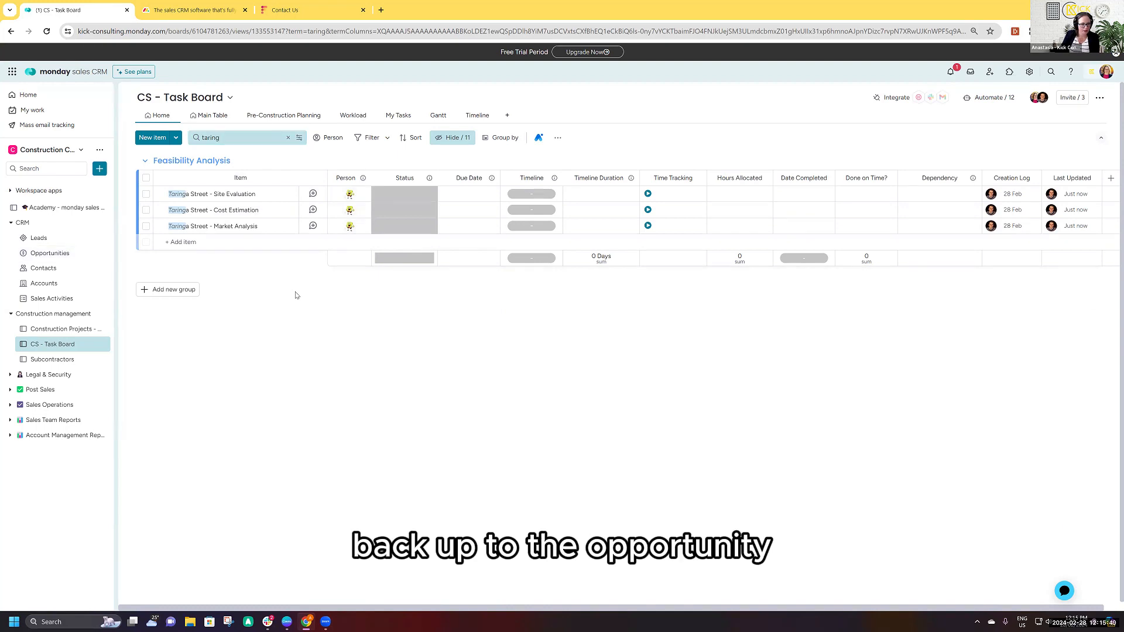
- Back on the Opportunities board, expand the Lego Pty Ltd deal and set its Feasibility Analysis subitem's status to Done
{"action": "left_click", "coordinate": [59, 254]}
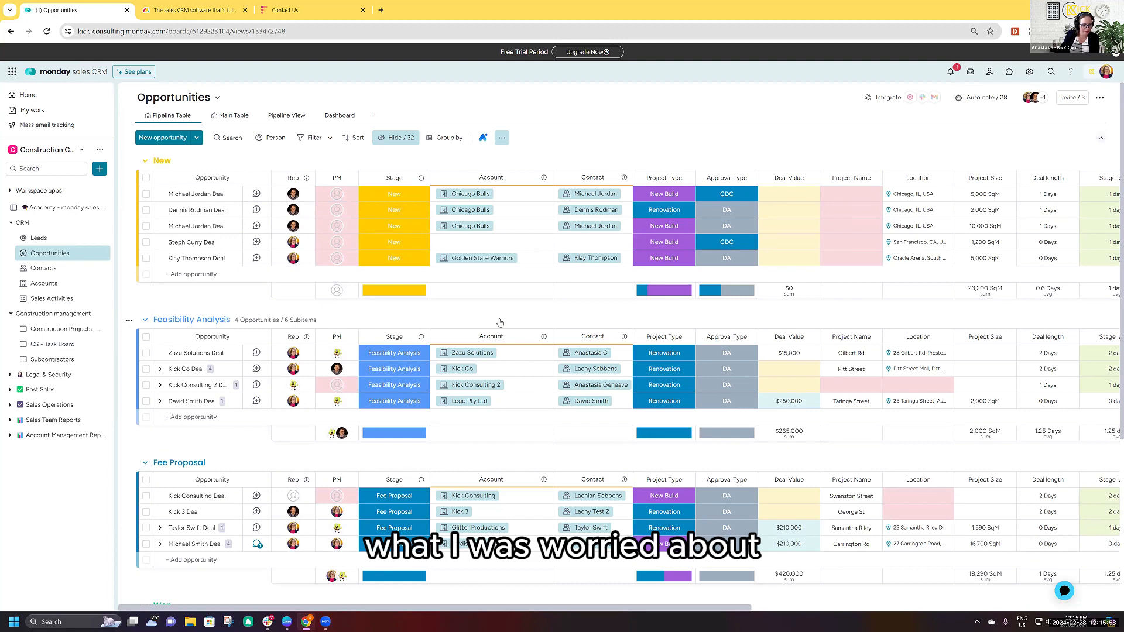
{"action": "scroll", "coordinate": [500, 323], "scroll_direction": "down", "scroll_amount": 1}
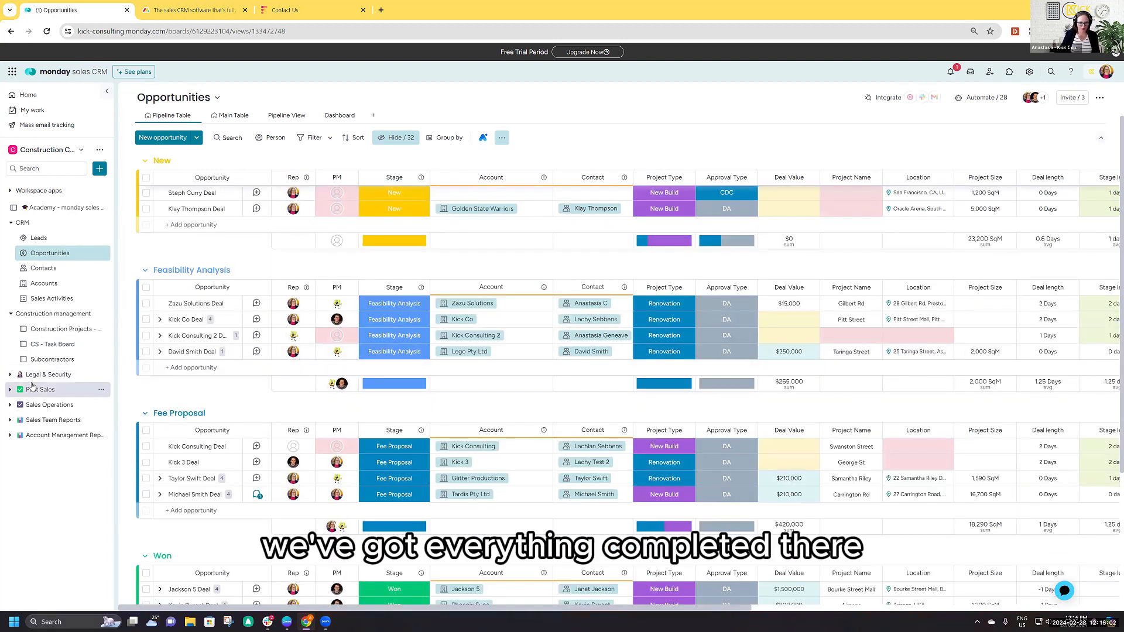
{"action": "left_click", "coordinate": [160, 352]}
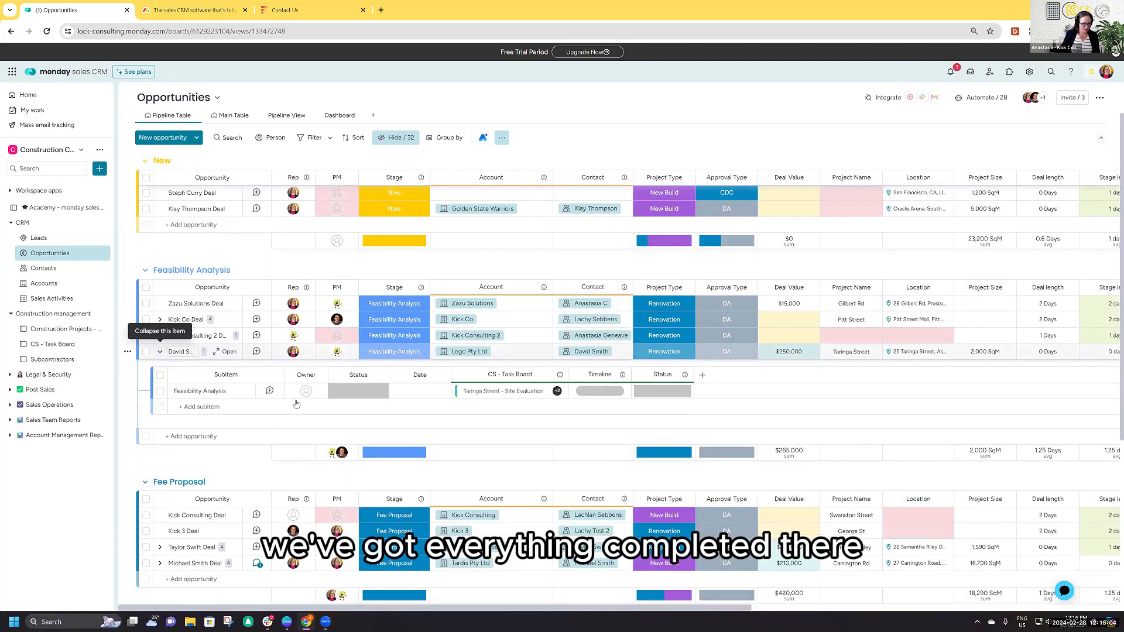
{"action": "left_click", "coordinate": [358, 391]}
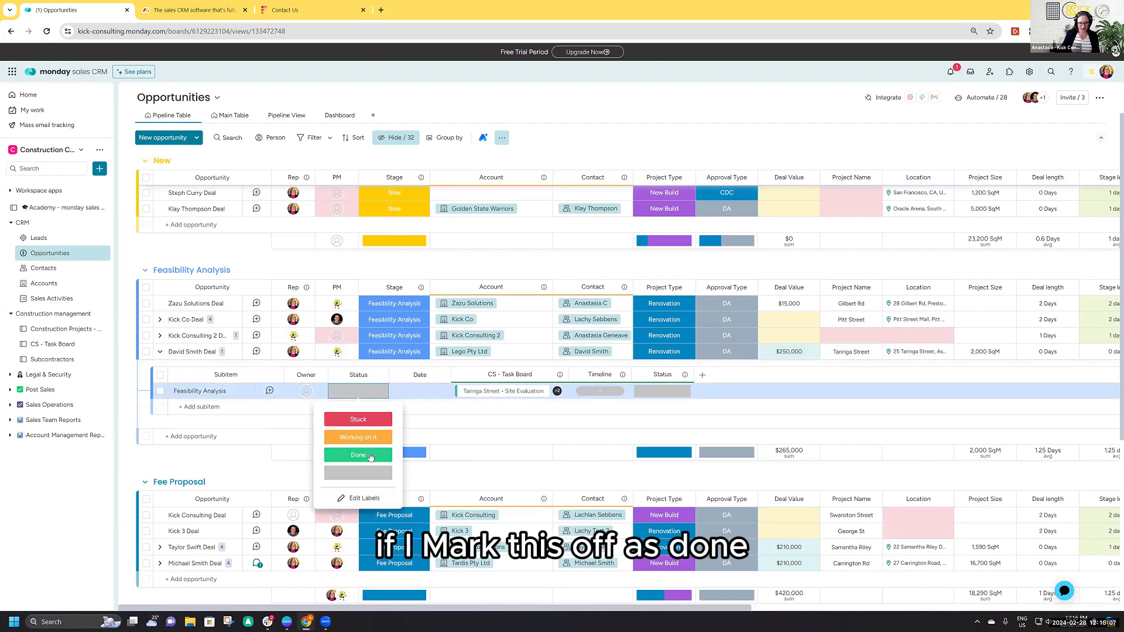
{"action": "left_click", "coordinate": [370, 456]}
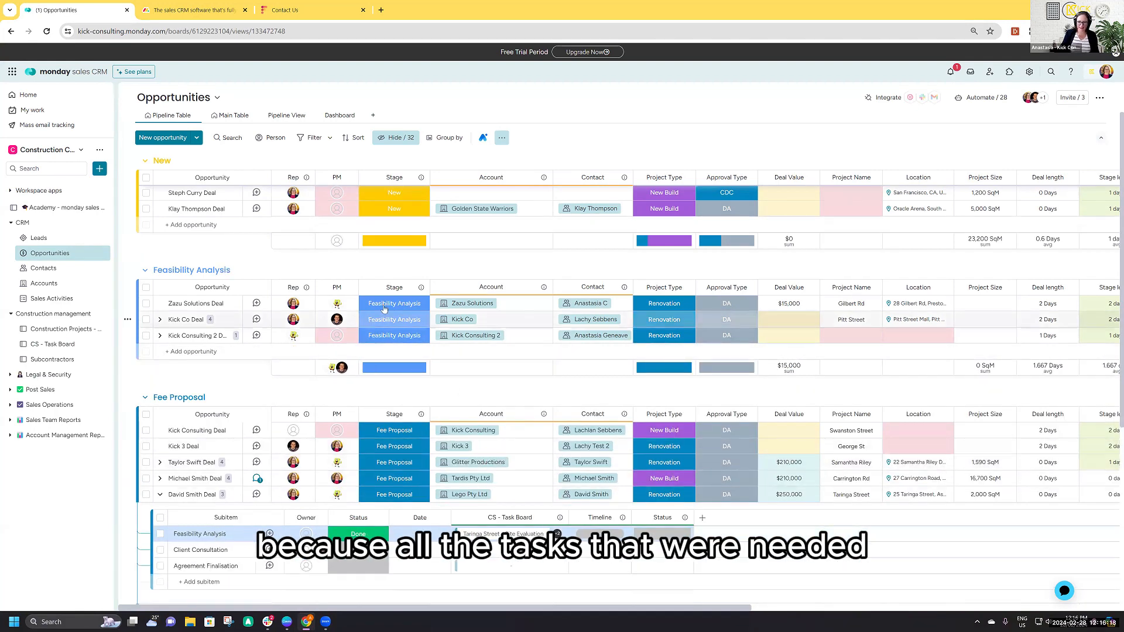
{"action": "scroll", "coordinate": [372, 460], "scroll_direction": "down", "scroll_amount": 2}
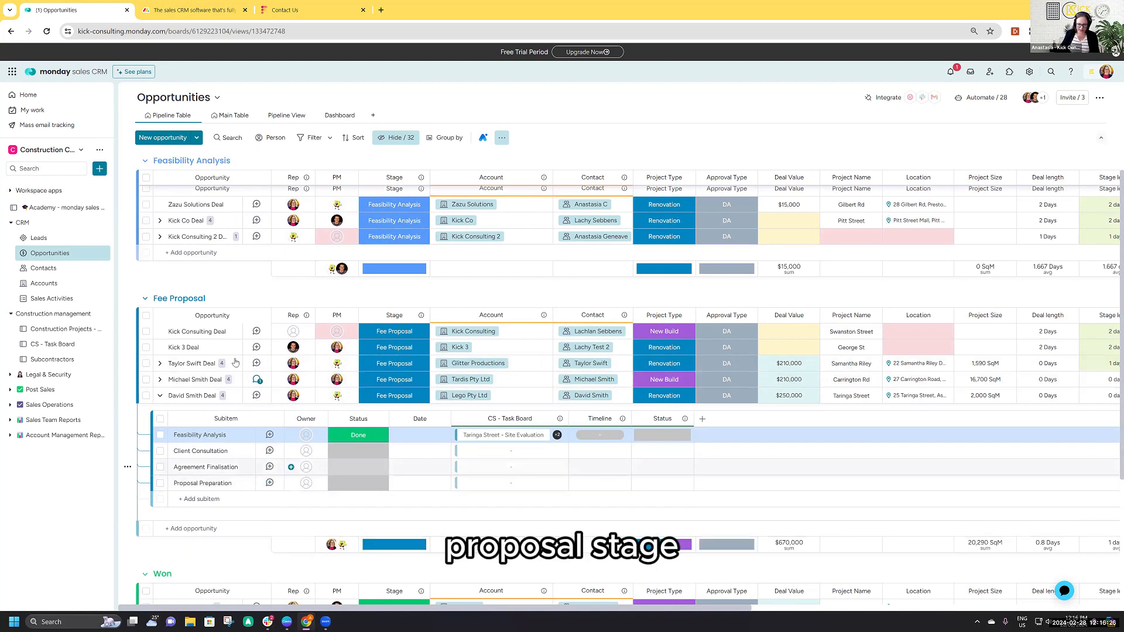
- Check the Feasibility Analysis tasks on the CS - Task Board and review the Fee Proposal deals back on the Opportunities board
{"action": "left_click", "coordinate": [52, 344]}
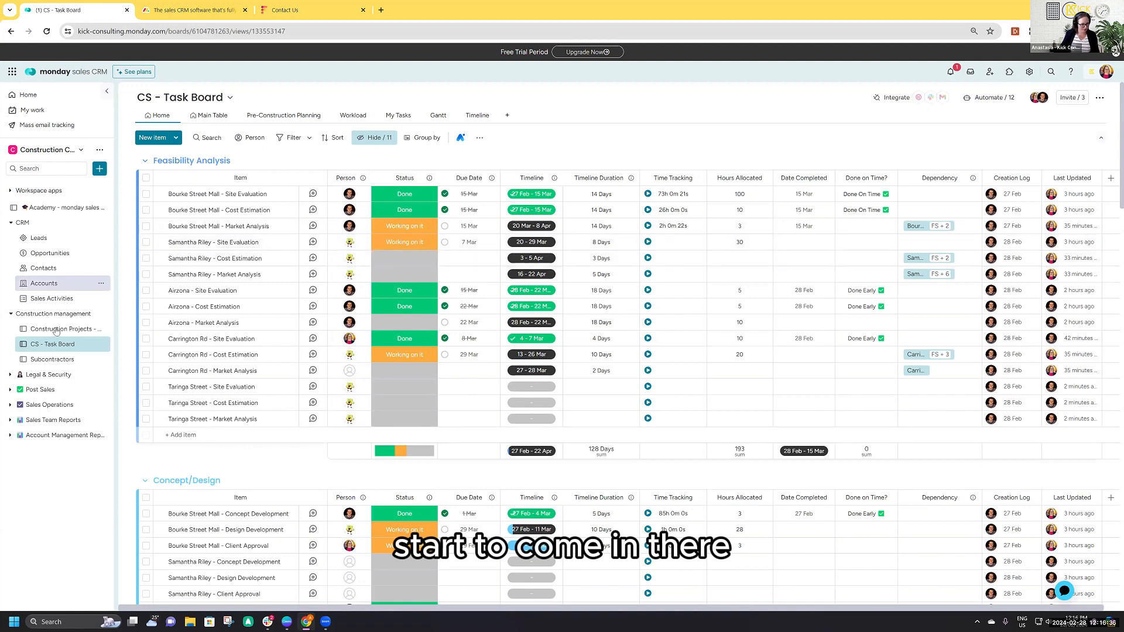
{"action": "left_click", "coordinate": [50, 253]}
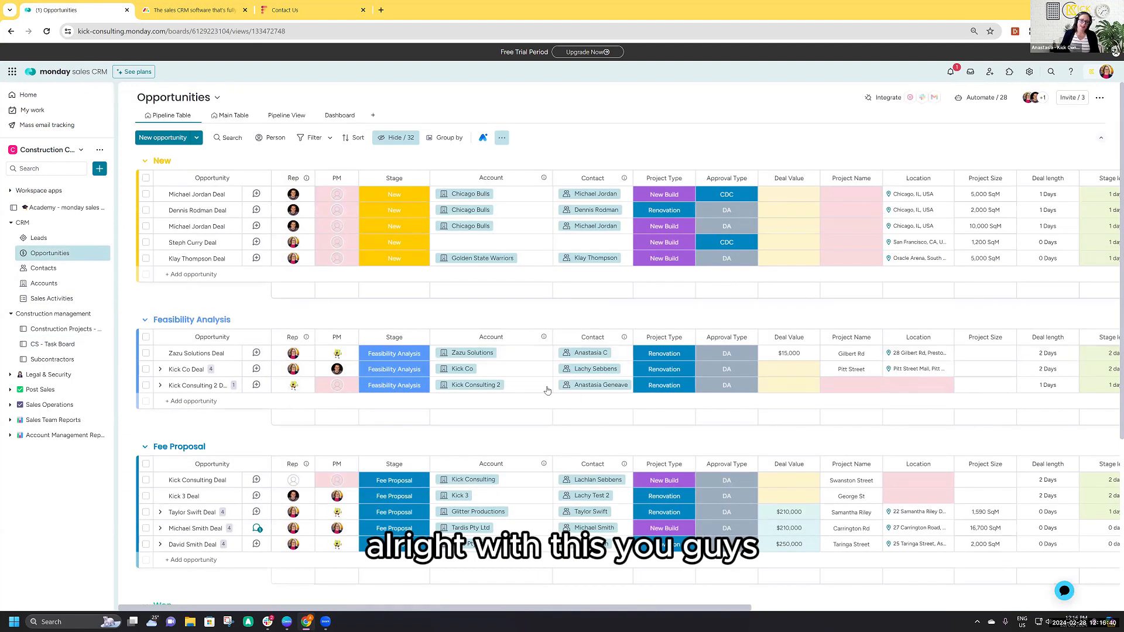
{"action": "scroll", "coordinate": [546, 390], "scroll_direction": "down", "scroll_amount": 3}
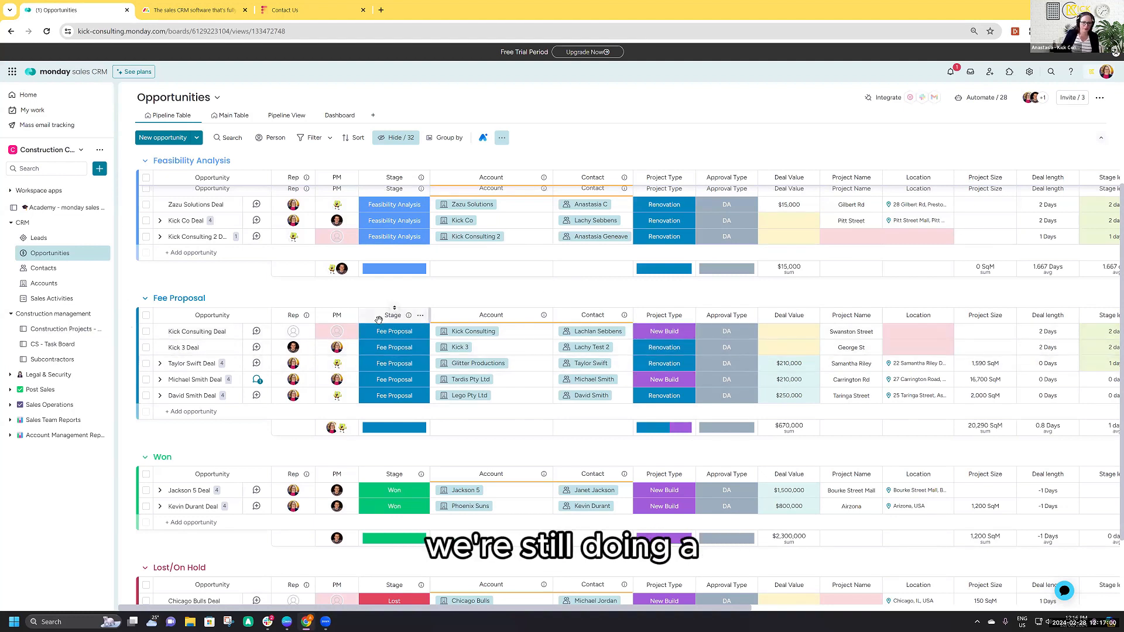
- On the Construction Projects board, expand Taringa Street, assign an owner to its Concept/Design subitem and set the status to Working on it
{"action": "left_click", "coordinate": [61, 329]}
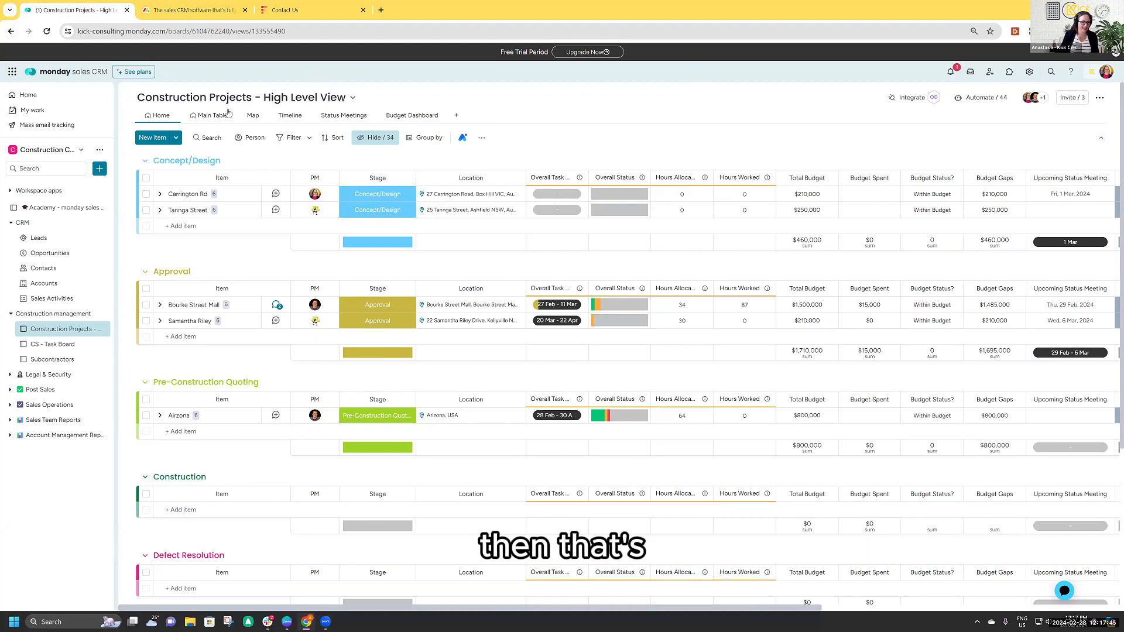
{"action": "left_click", "coordinate": [160, 210]}
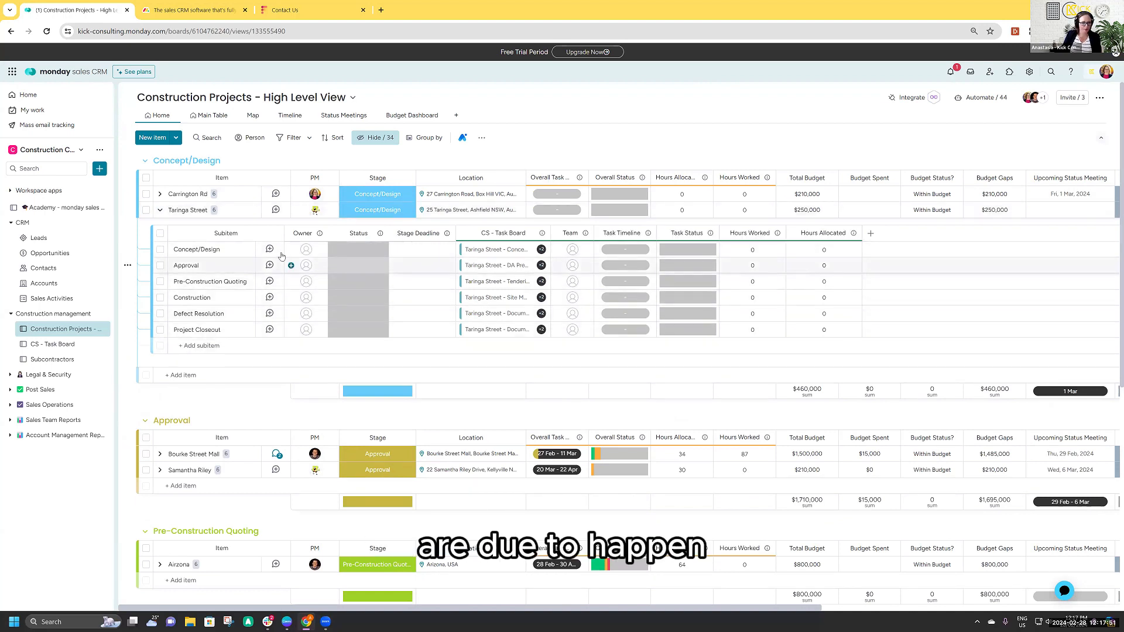
{"action": "left_click", "coordinate": [304, 250]}
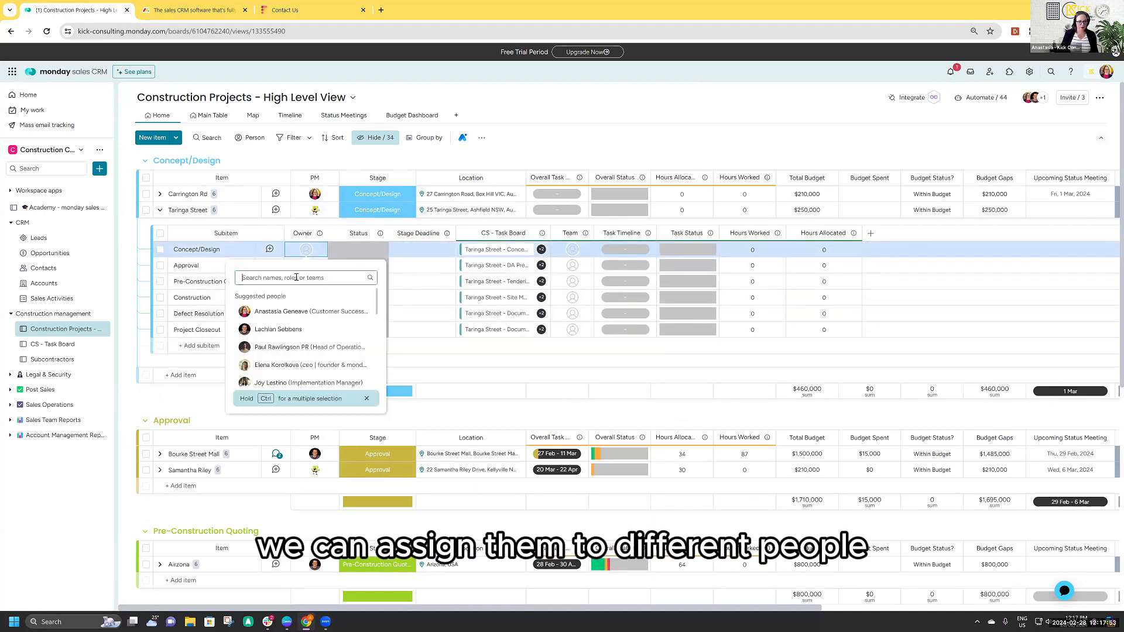
{"action": "left_click", "coordinate": [284, 347]}
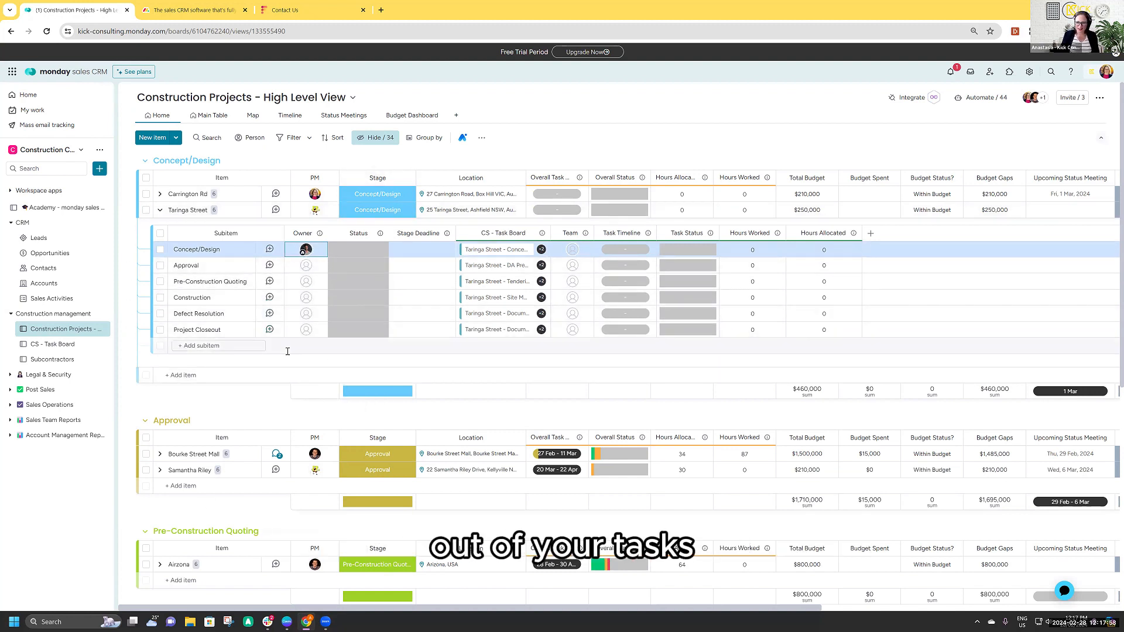
{"action": "left_click", "coordinate": [363, 258]}
{"action": "left_click", "coordinate": [357, 296]}
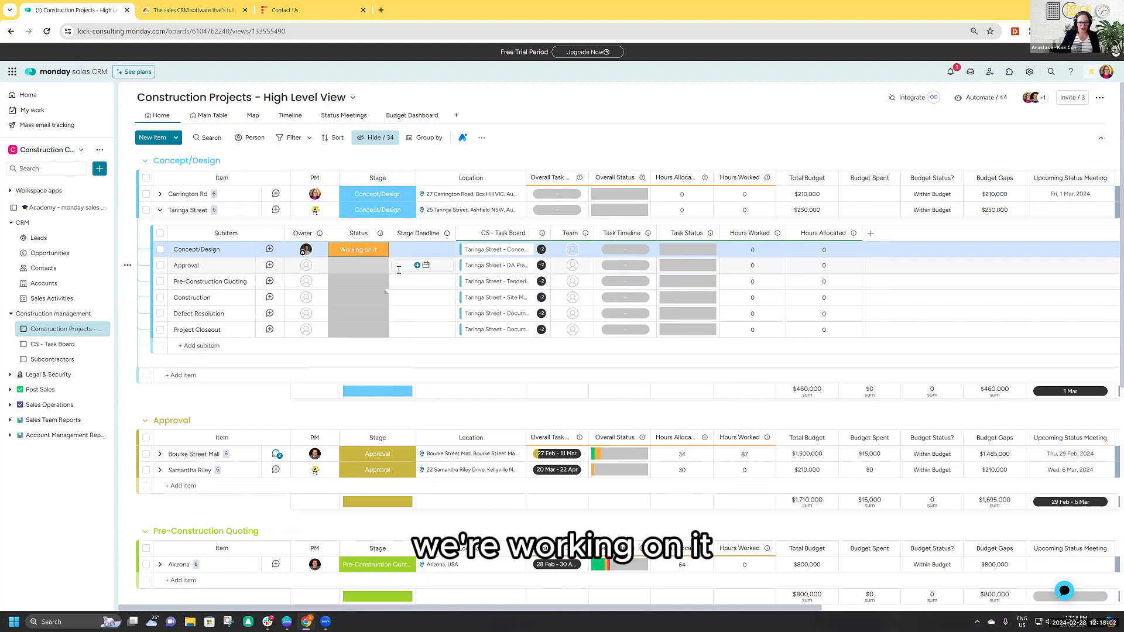
- Set the Concept/Design subitem's stage deadline to 29 March 2024 and collapse the Taringa Street project
{"action": "left_click", "coordinate": [440, 249]}
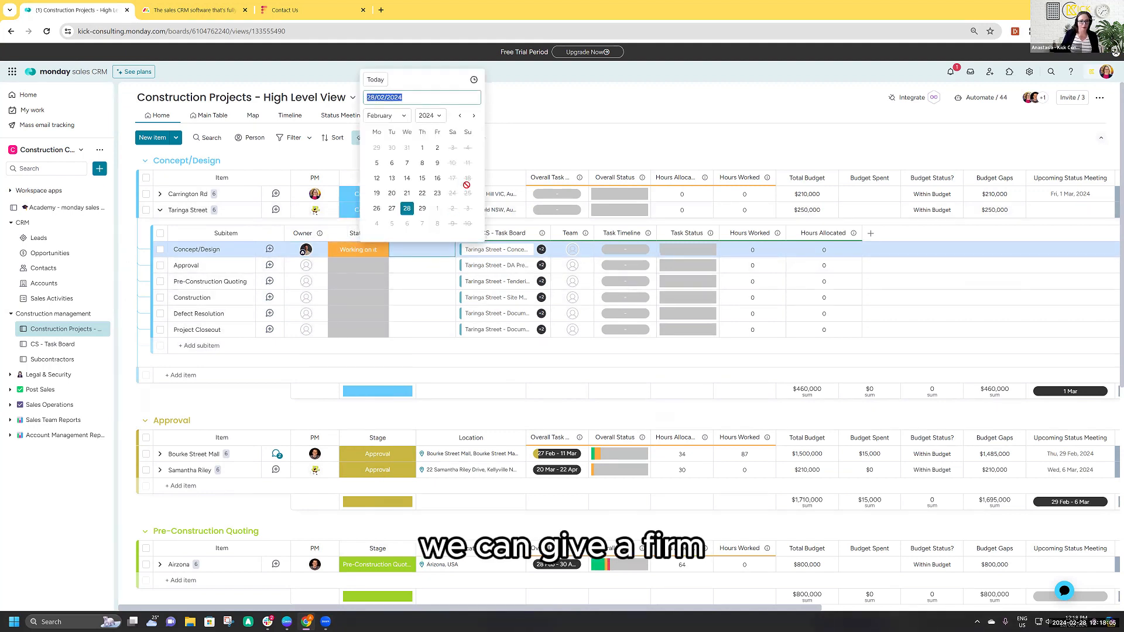
{"action": "left_click", "coordinate": [473, 116]}
{"action": "left_click", "coordinate": [437, 208]}
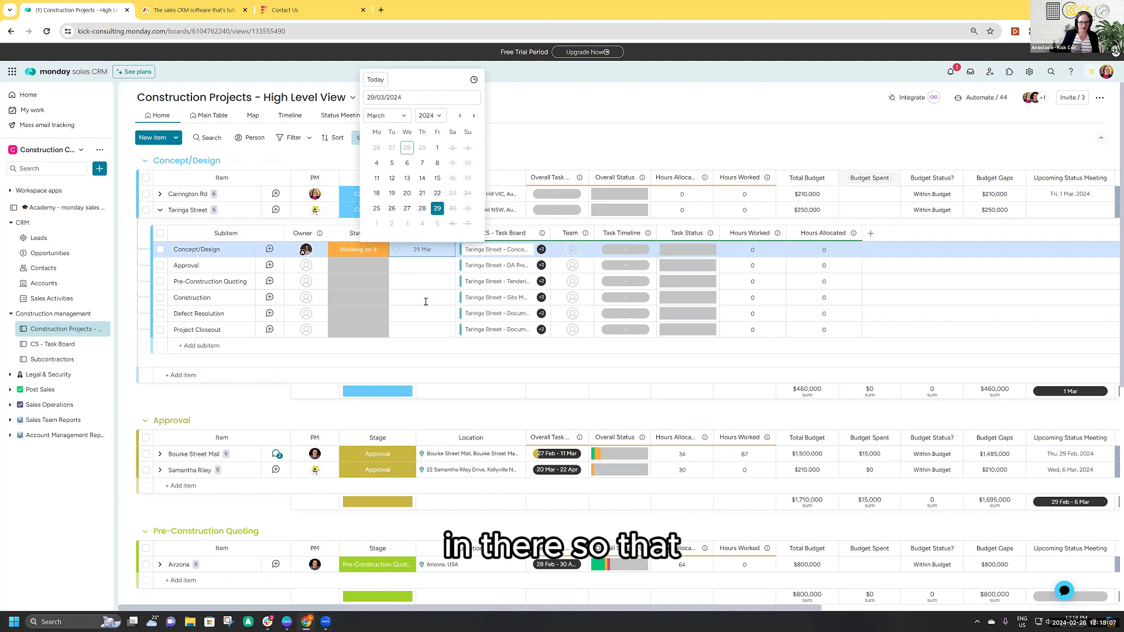
{"action": "left_click", "coordinate": [363, 390]}
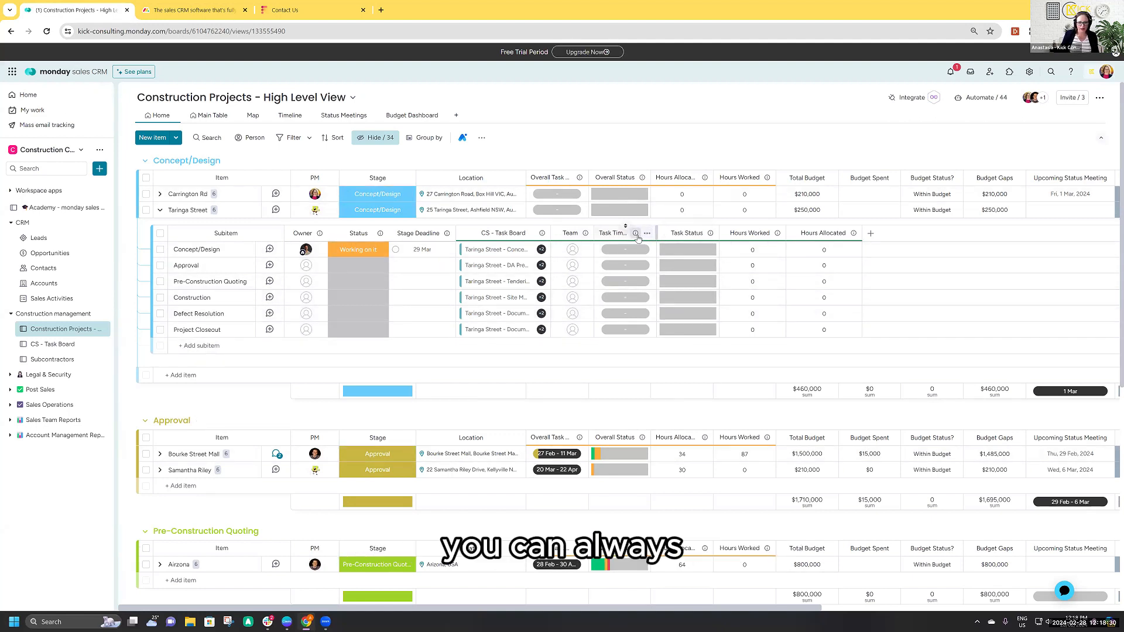
{"action": "mouse_move", "coordinate": [636, 236]}
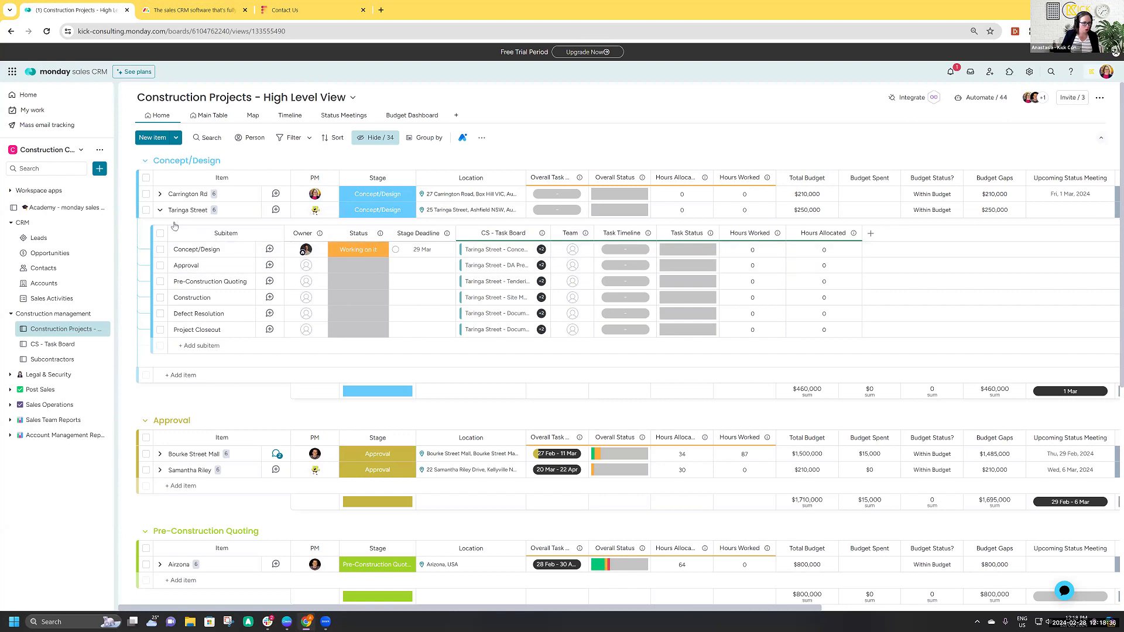
{"action": "left_click", "coordinate": [159, 210]}
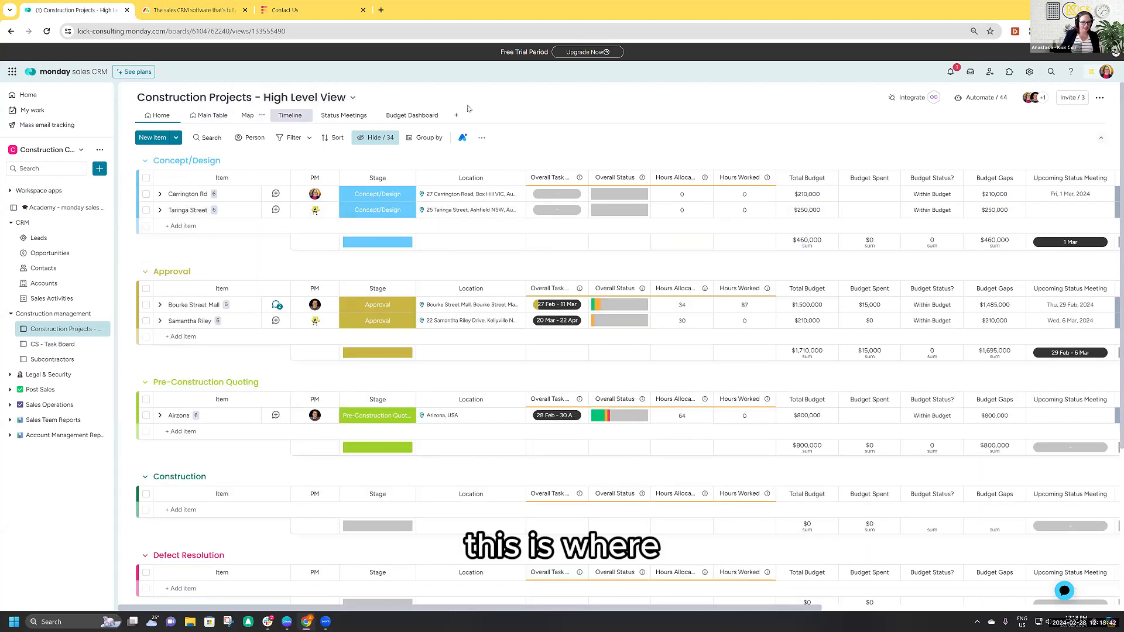
- Open the Construction Projects board's Map view and examine the project locations around Sydney
{"action": "left_click", "coordinate": [247, 117]}
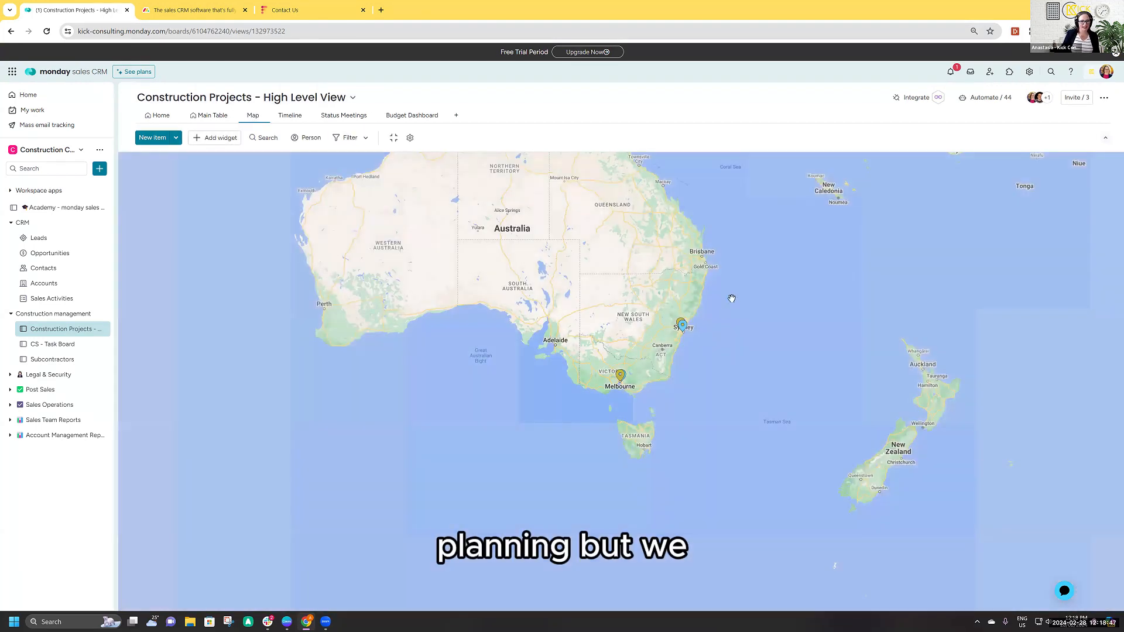
{"action": "scroll", "coordinate": [504, 314], "scroll_direction": "up", "scroll_amount": 3}
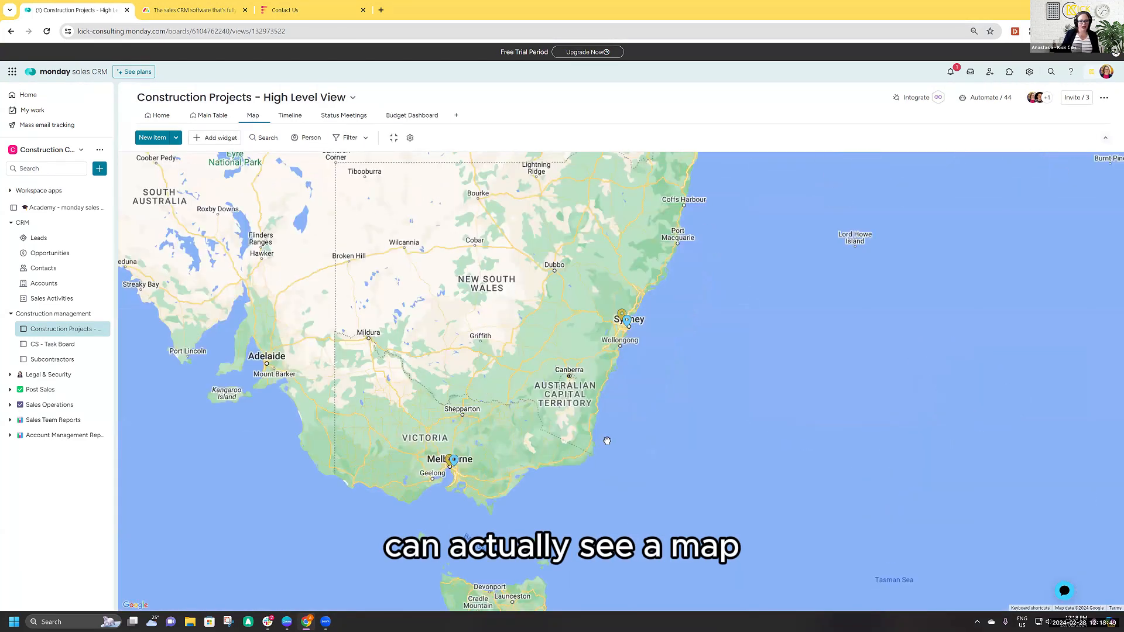
{"action": "scroll", "coordinate": [526, 384], "scroll_direction": "up", "scroll_amount": 4}
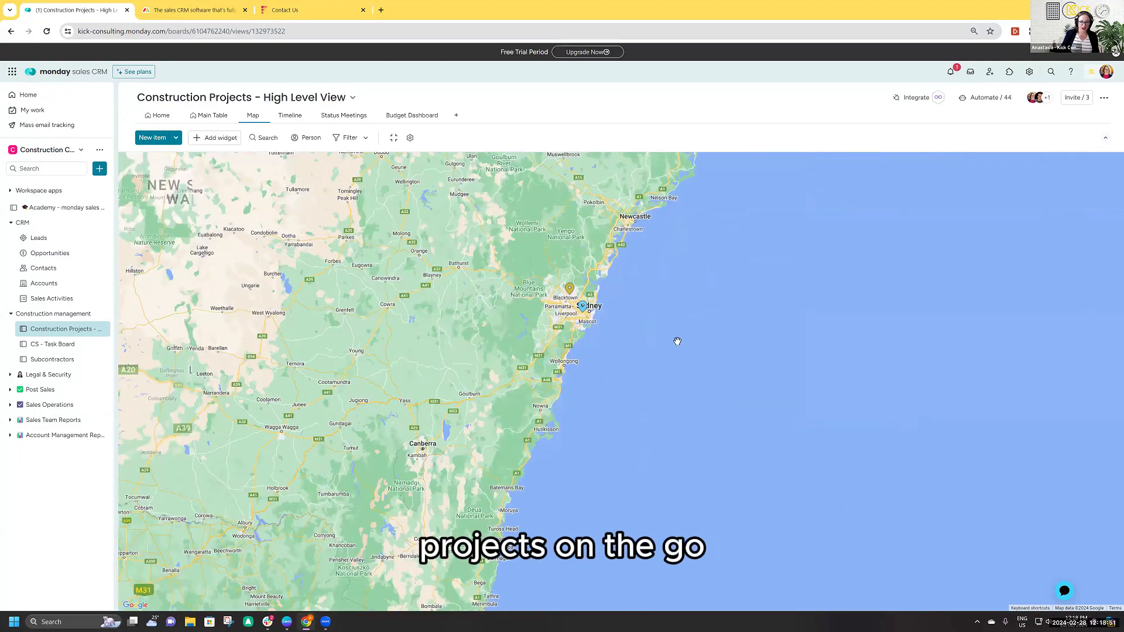
{"action": "left_click_drag", "start_coordinate": [492, 289], "coordinate": [487, 392]}
{"action": "scroll", "coordinate": [568, 431], "scroll_direction": "up", "scroll_amount": 3}
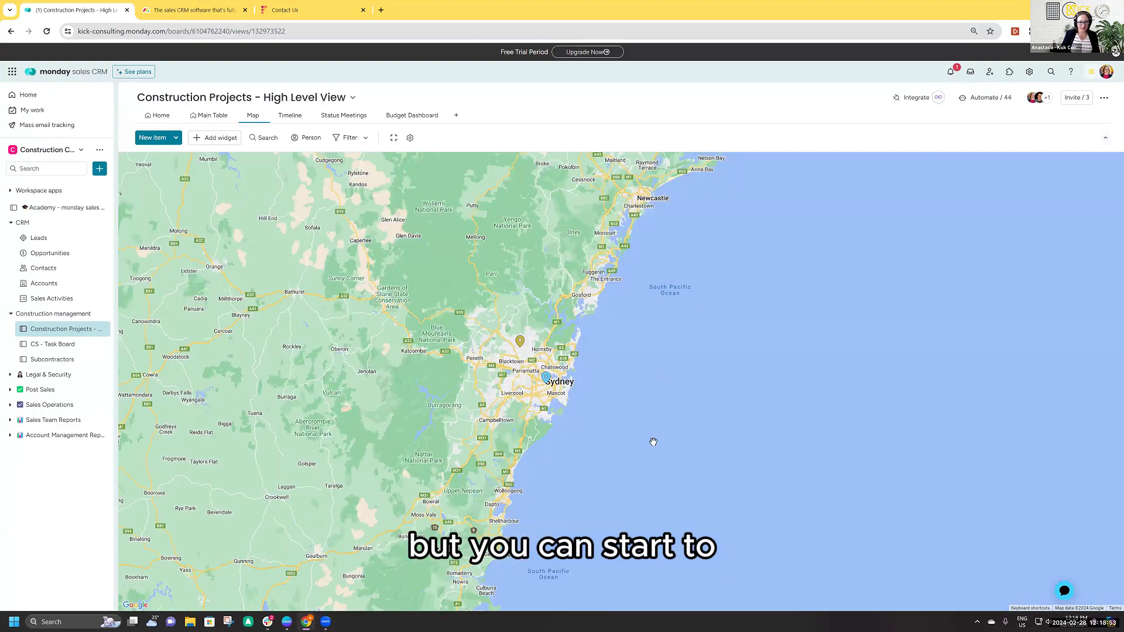
{"action": "scroll", "coordinate": [642, 443], "scroll_direction": "up", "scroll_amount": 2}
{"action": "scroll", "coordinate": [529, 288], "scroll_direction": "up", "scroll_amount": 1}
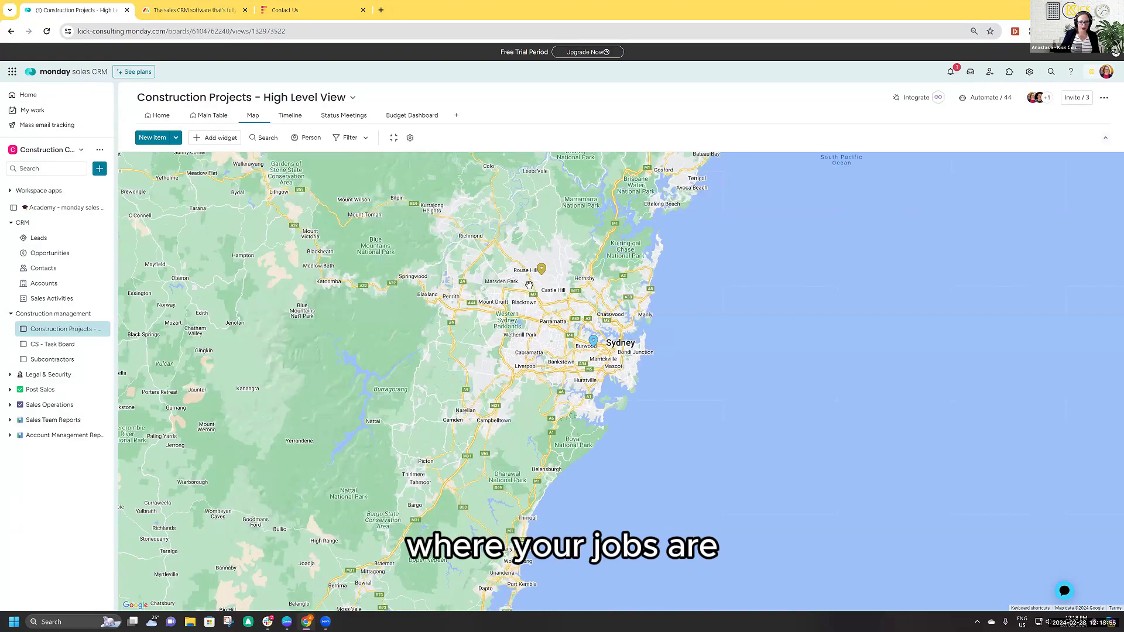
{"action": "scroll", "coordinate": [529, 289], "scroll_direction": "up", "scroll_amount": 1}
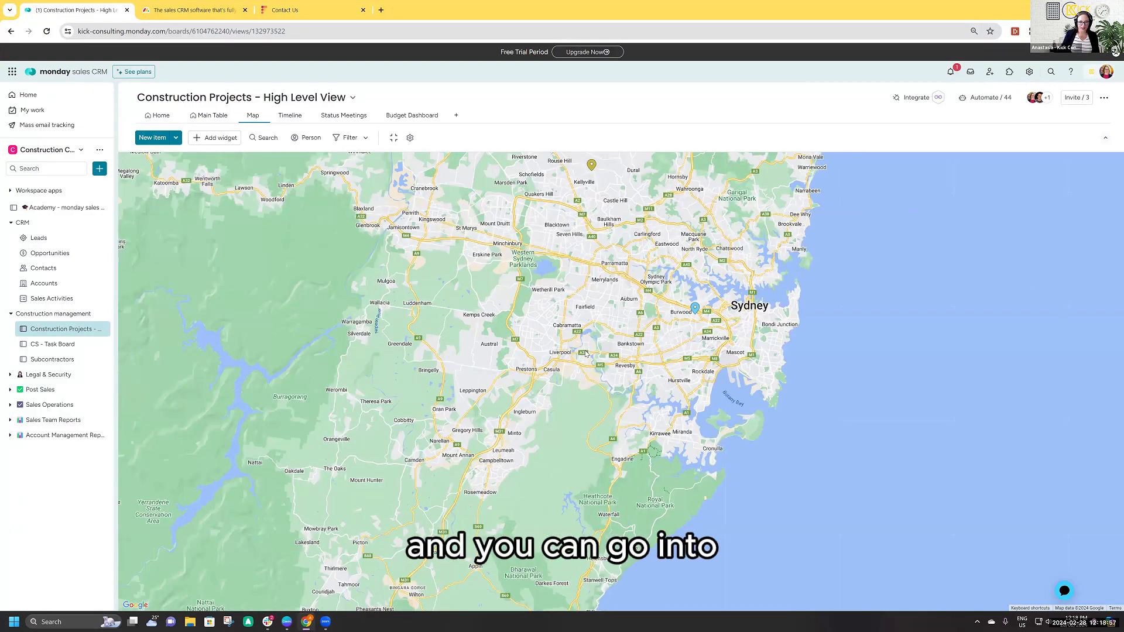
- Open the Kellyville project from its map marker, review its project info and close it
{"action": "left_click", "coordinate": [591, 166]}
{"action": "left_click", "coordinate": [588, 353]}
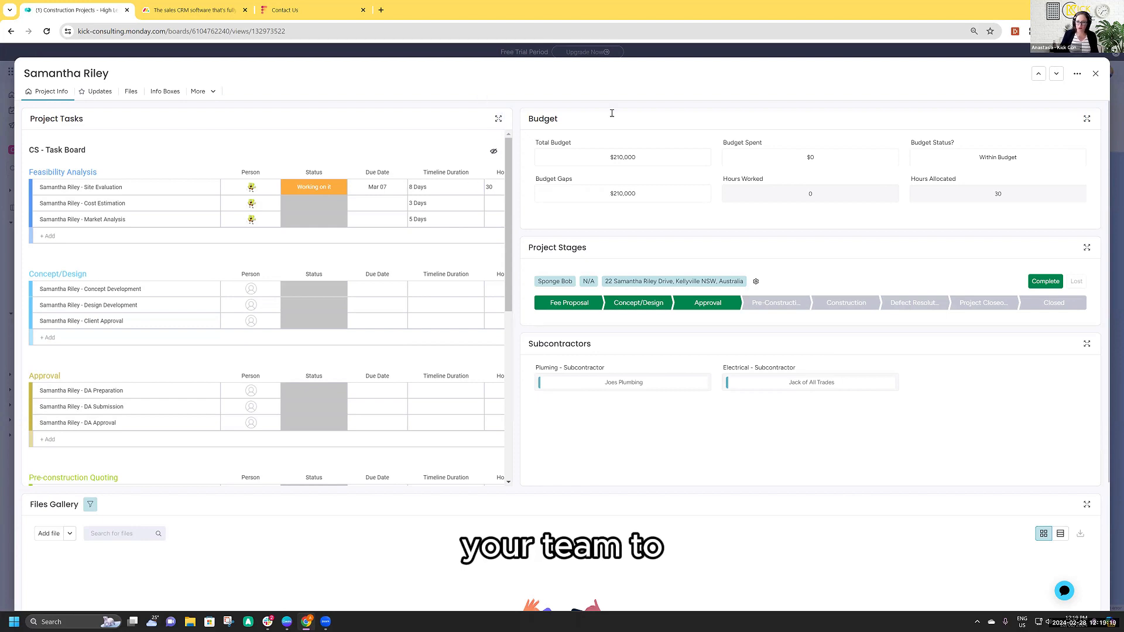
{"action": "left_click", "coordinate": [747, 160]}
{"action": "key", "text": "Escape"}
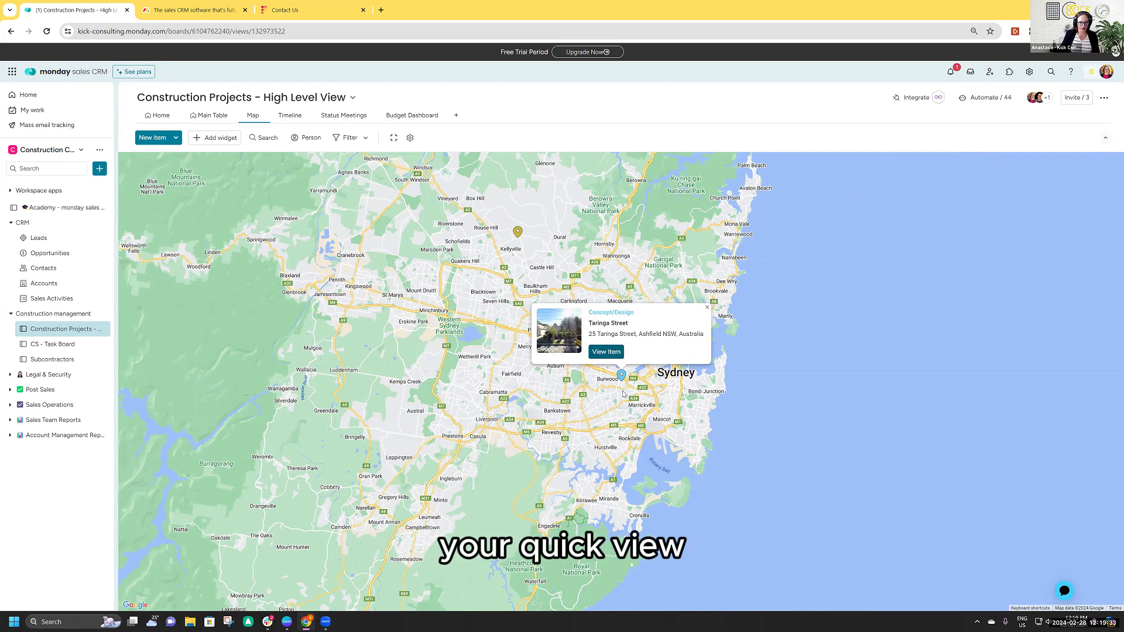
- Open the Taringa Street project from the map and review its project tasks, including the Site Evaluation task's details
{"action": "left_click", "coordinate": [606, 351]}
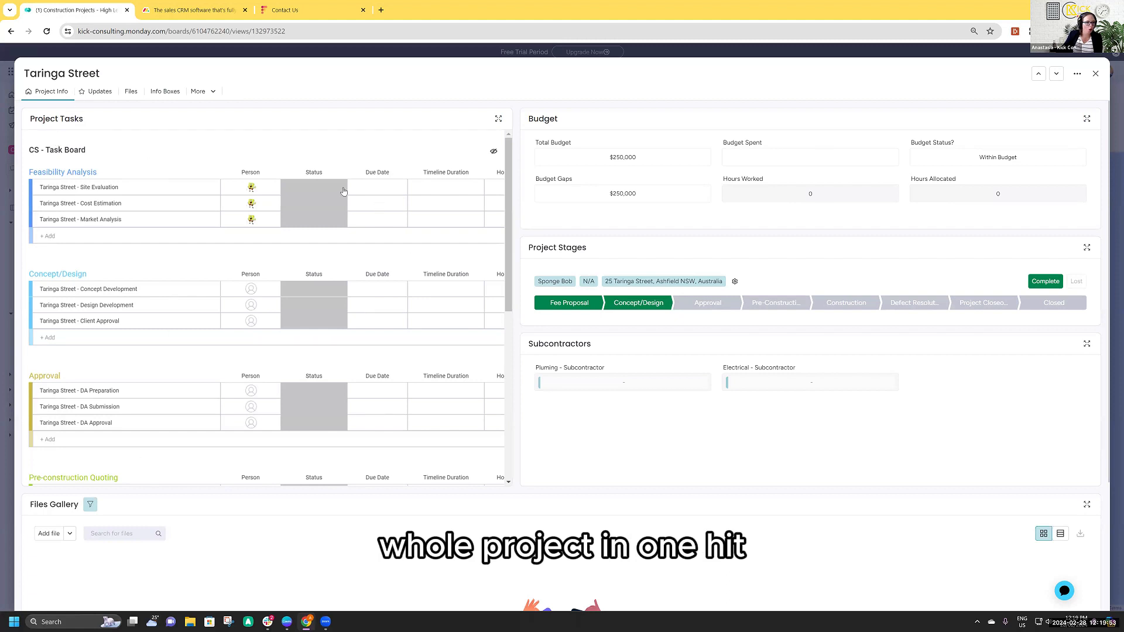
{"action": "scroll", "coordinate": [383, 262], "scroll_direction": "down", "scroll_amount": 2}
{"action": "scroll", "coordinate": [386, 318], "scroll_direction": "down", "scroll_amount": 4}
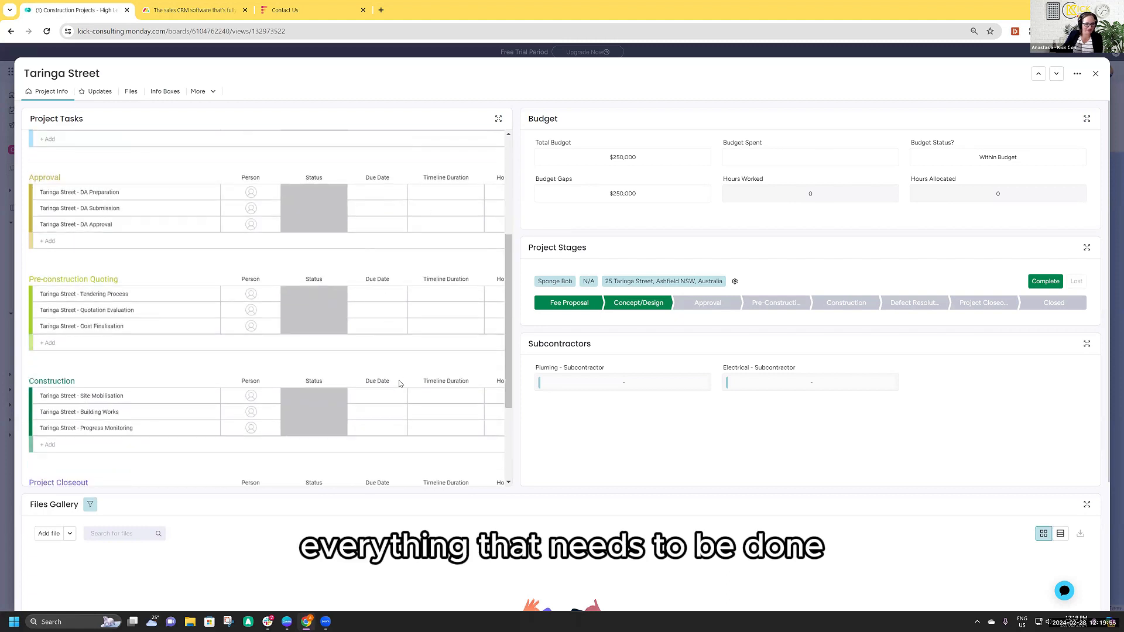
{"action": "scroll", "coordinate": [401, 382], "scroll_direction": "up", "scroll_amount": 5}
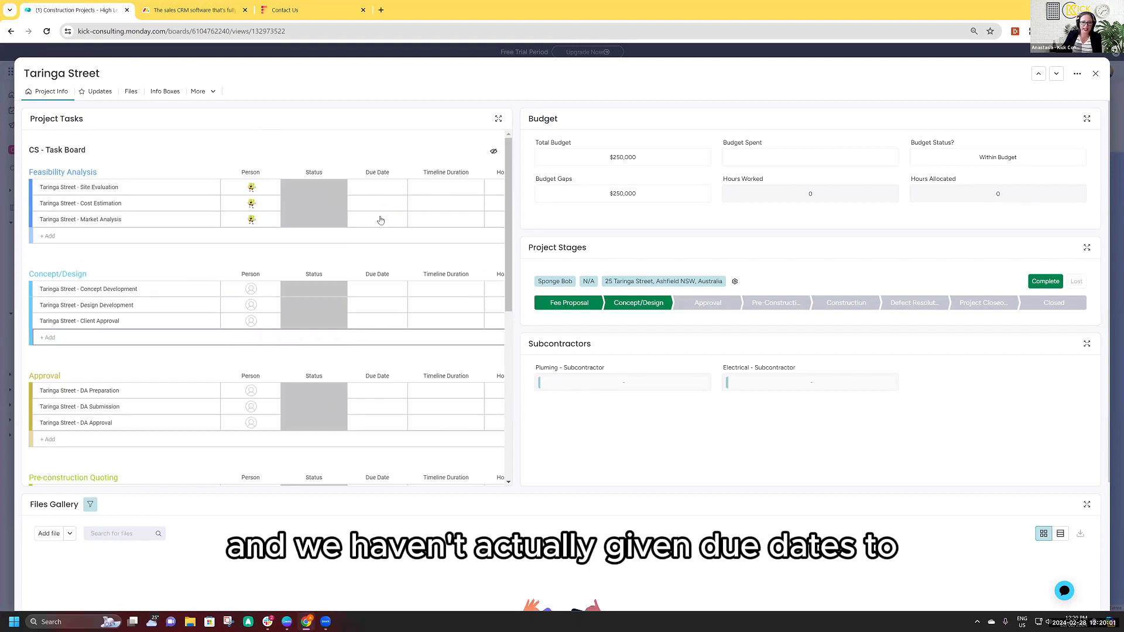
{"action": "left_click", "coordinate": [385, 195]}
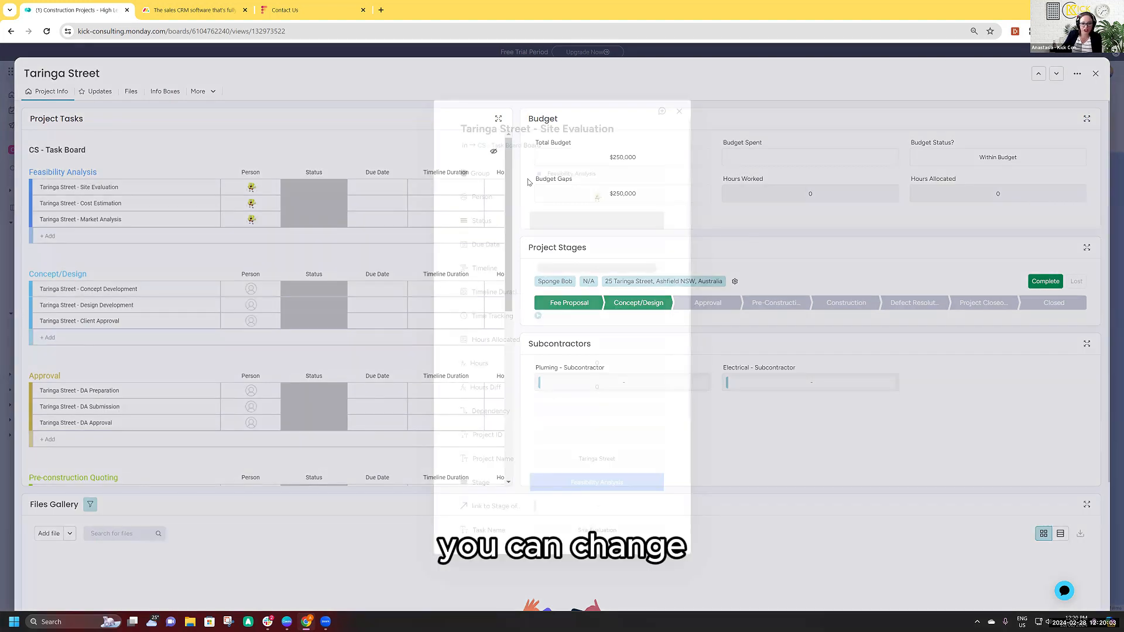
{"action": "left_click", "coordinate": [679, 111]}
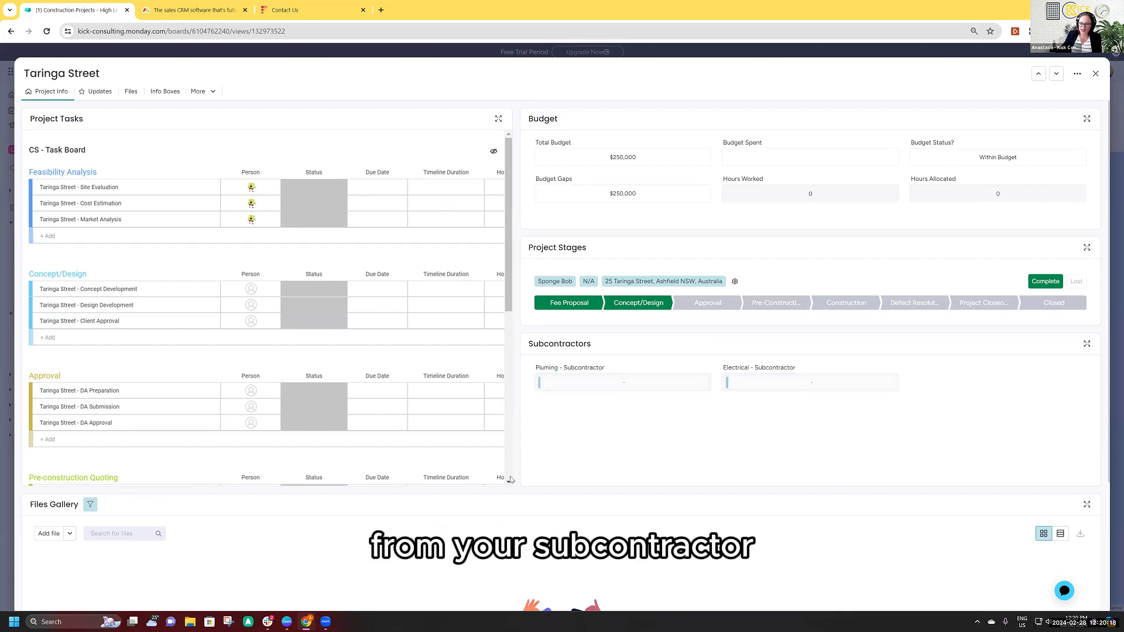
- Assign Joes Plumbing as Taringa Street's plumbing subcontractor and Jack of All Trades as its electrical subcontractor
{"action": "left_click", "coordinate": [541, 382]}
{"action": "left_click", "coordinate": [549, 501]}
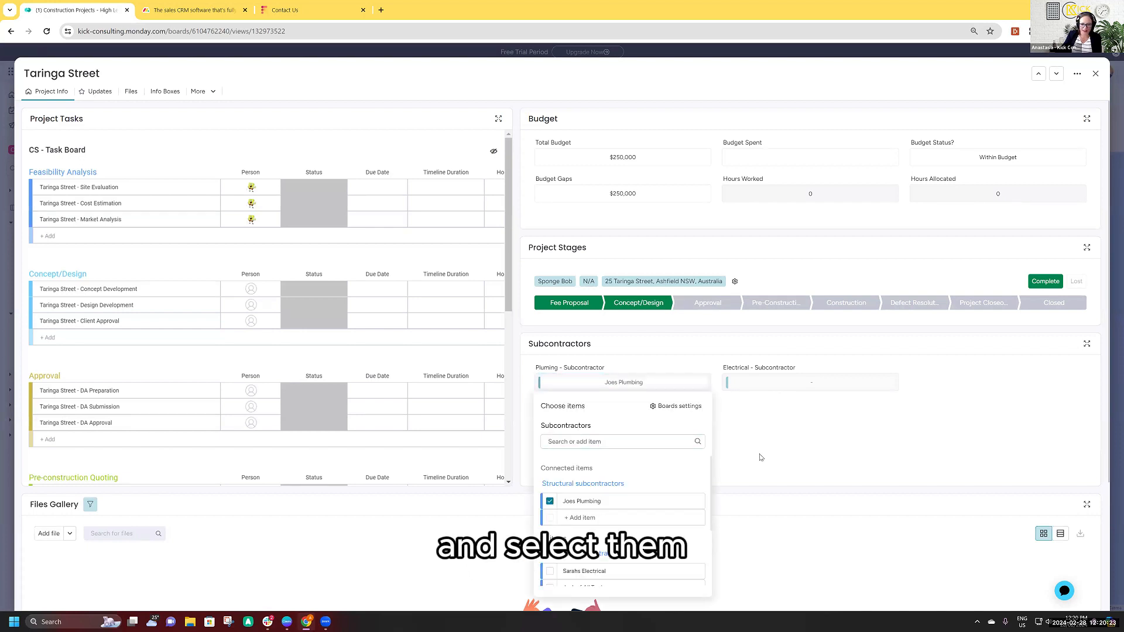
{"action": "left_click", "coordinate": [728, 383]}
{"action": "left_click", "coordinate": [738, 534]}
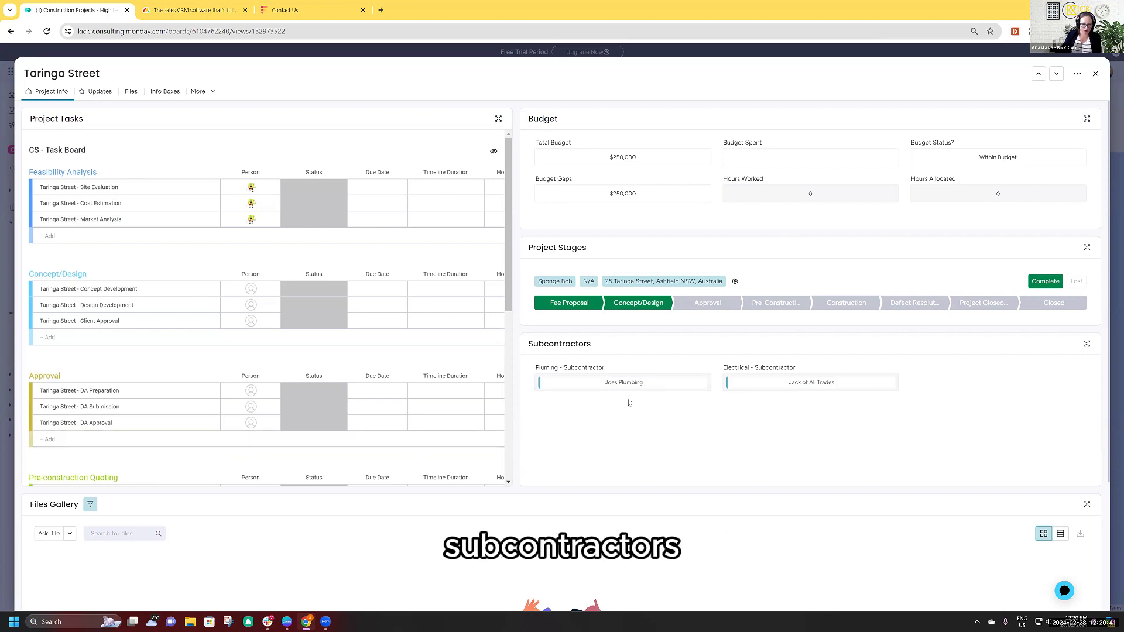
- Inspect the Joes Plumbing subcontractor record and its files, trying a one-star rating and restoring it to five stars
{"action": "left_click", "coordinate": [632, 382]}
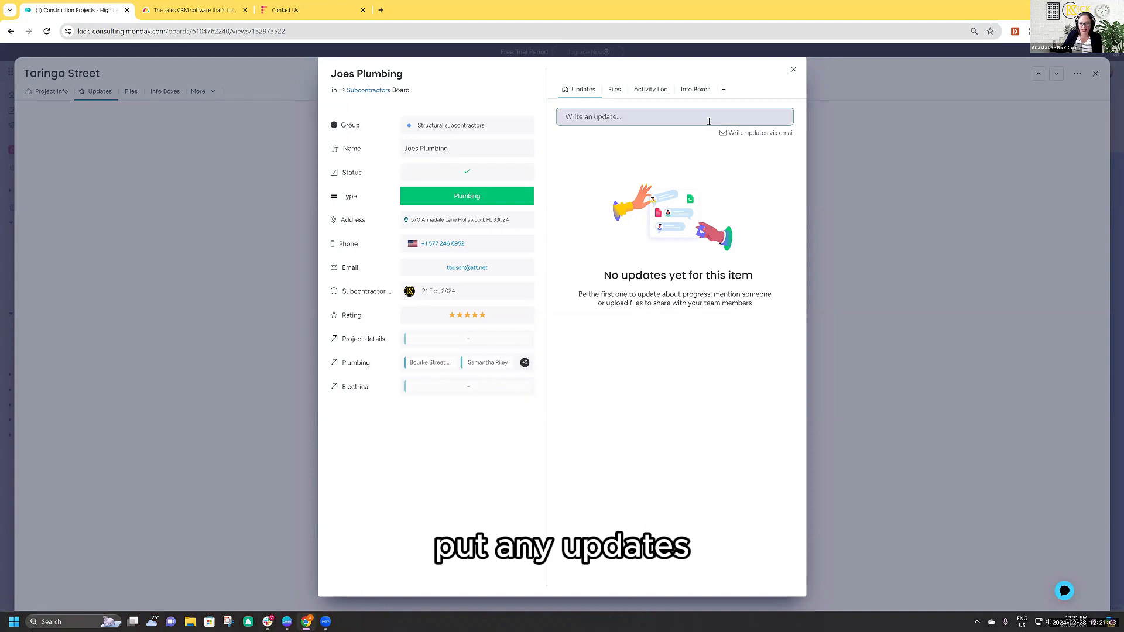
{"action": "left_click", "coordinate": [612, 89]}
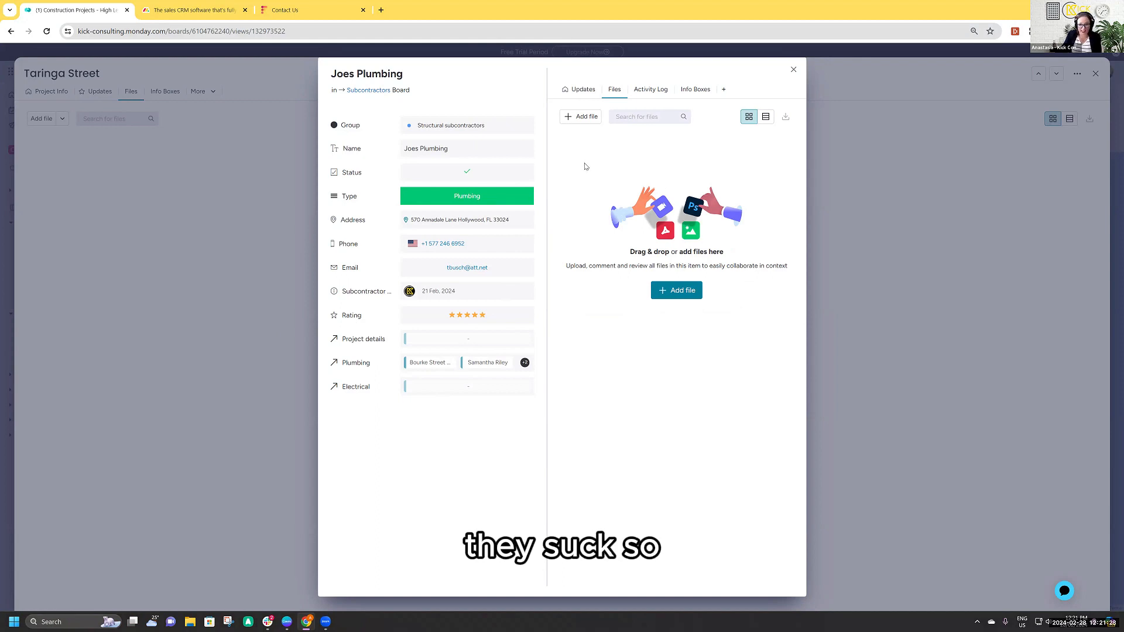
{"action": "left_click", "coordinate": [451, 315]}
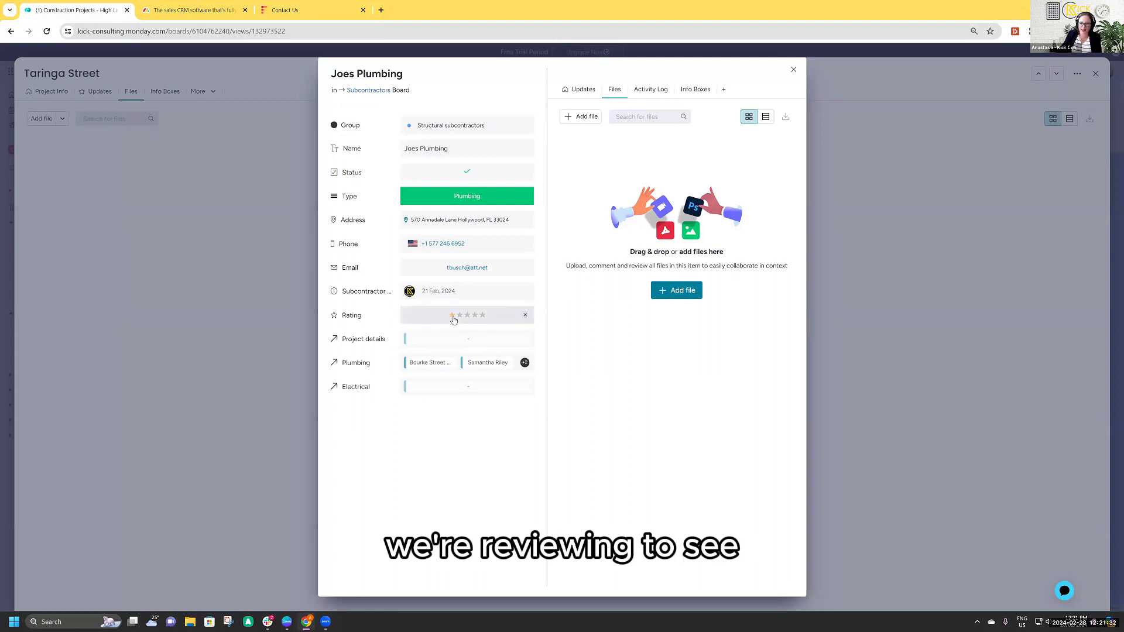
{"action": "left_click", "coordinate": [482, 315]}
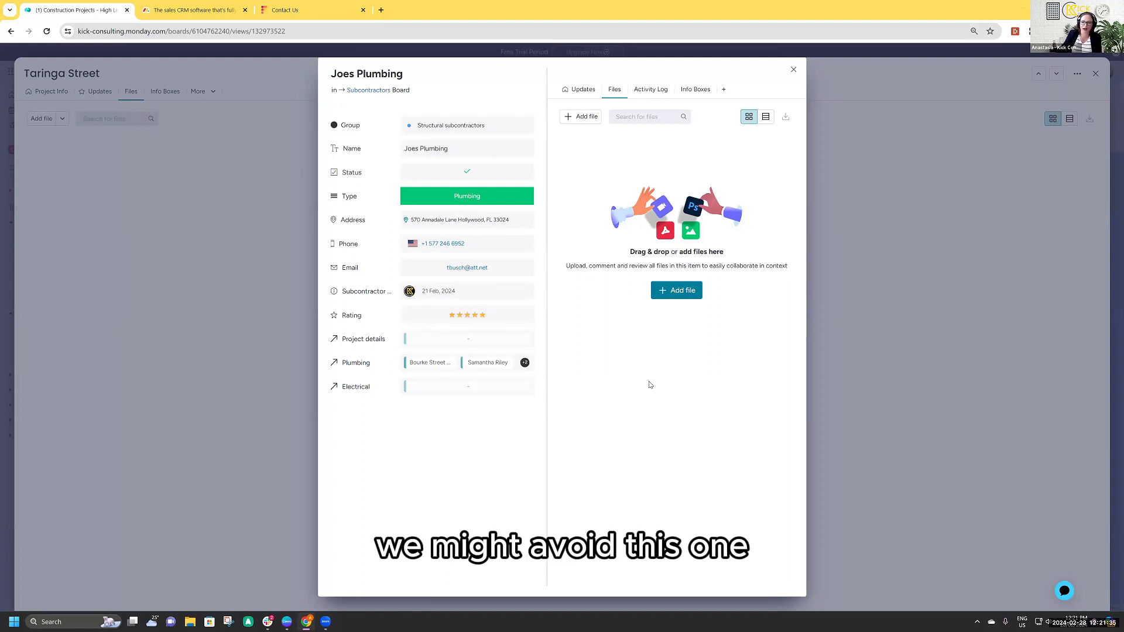
{"action": "left_click", "coordinate": [793, 70]}
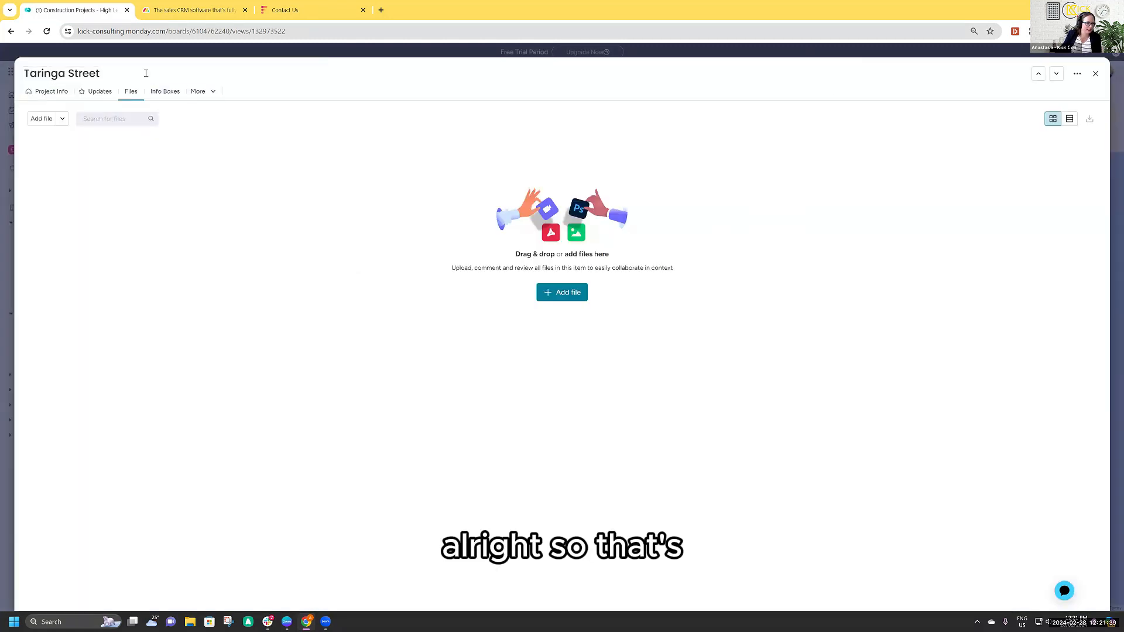
- Return to the Construction Projects board's Home view and reopen Taringa Street's project info
{"action": "left_click", "coordinate": [50, 91]}
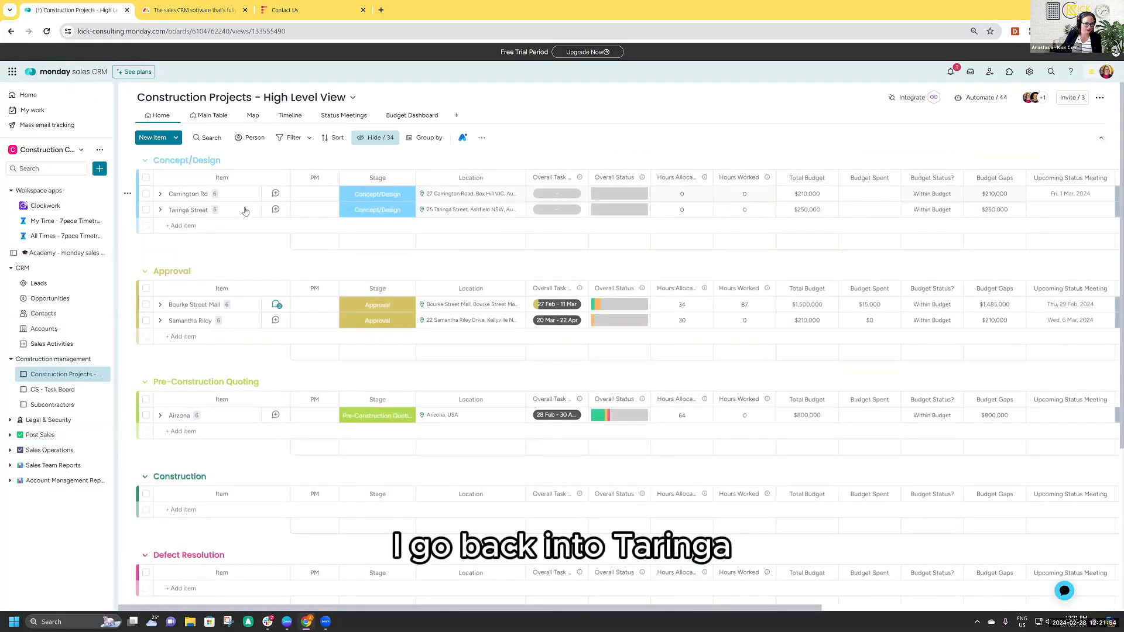
{"action": "left_click", "coordinate": [246, 210]}
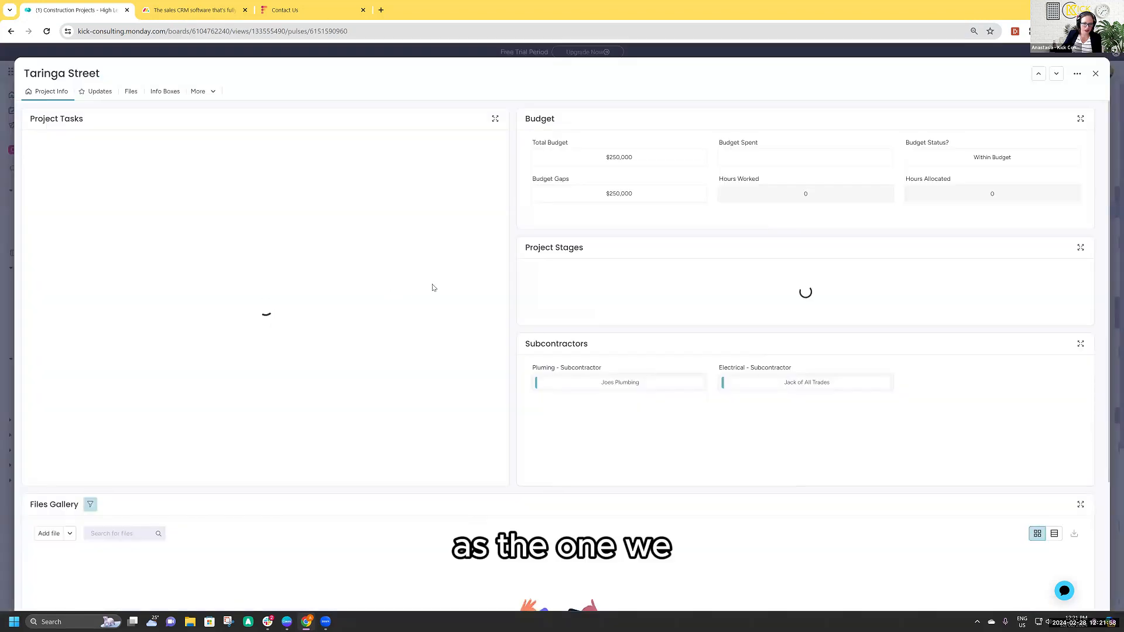
{"action": "scroll", "coordinate": [337, 359], "scroll_direction": "down", "scroll_amount": 3}
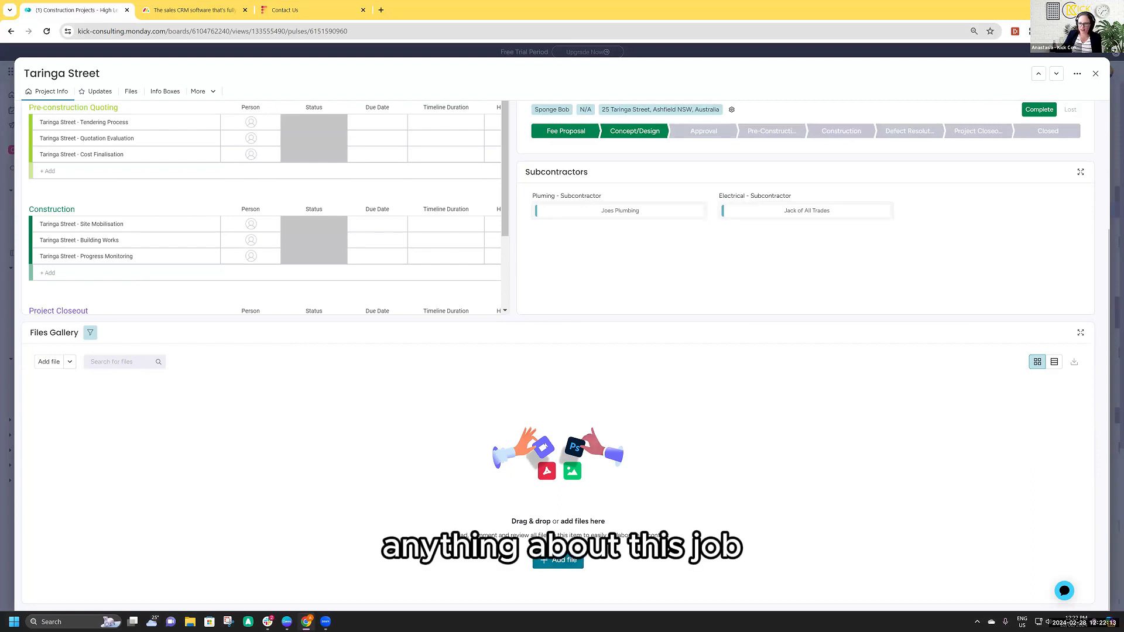
{"action": "left_click", "coordinate": [558, 560]}
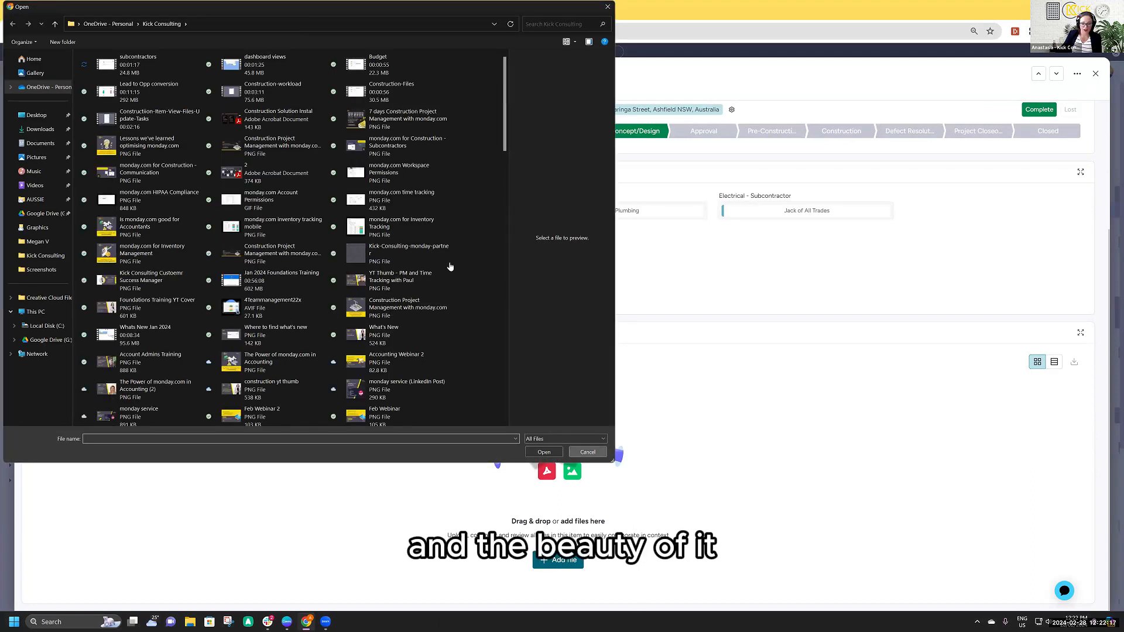
{"action": "key", "text": "Escape"}
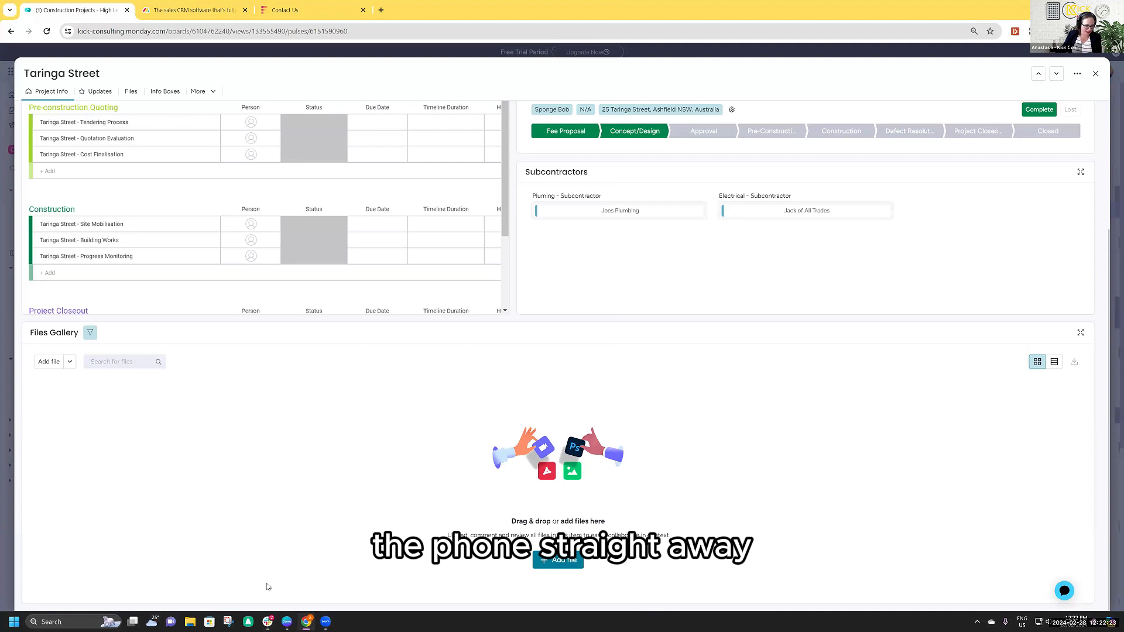
{"action": "mouse_move", "coordinate": [288, 622]}
{"action": "left_click", "coordinate": [340, 589]}
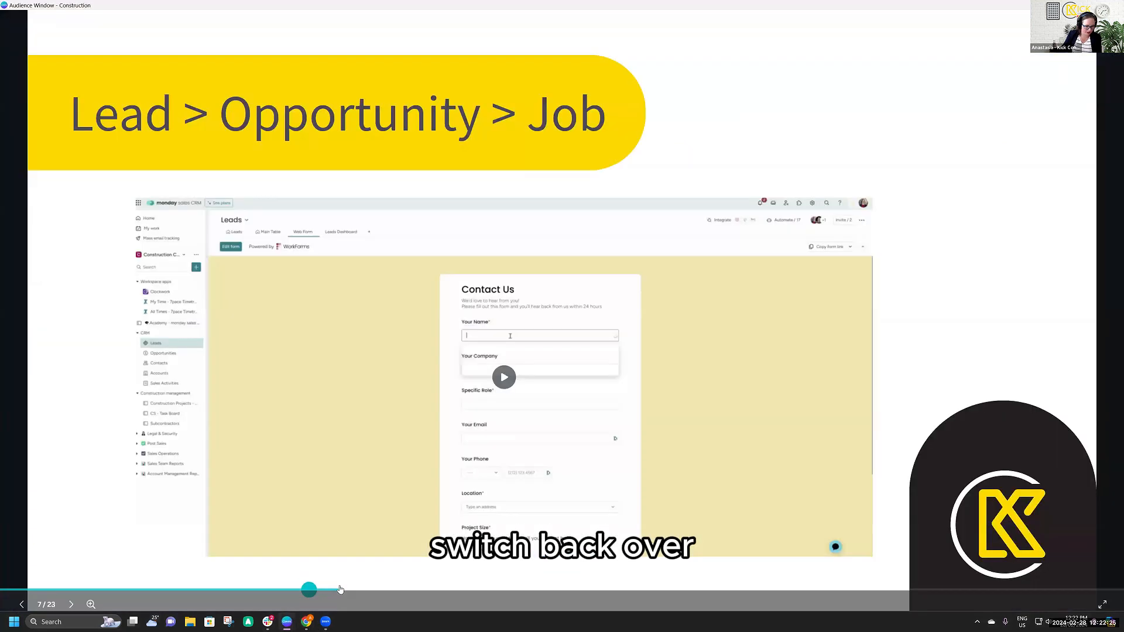
{"action": "left_click", "coordinate": [1067, 373]}
{"action": "left_click", "coordinate": [1066, 372]}
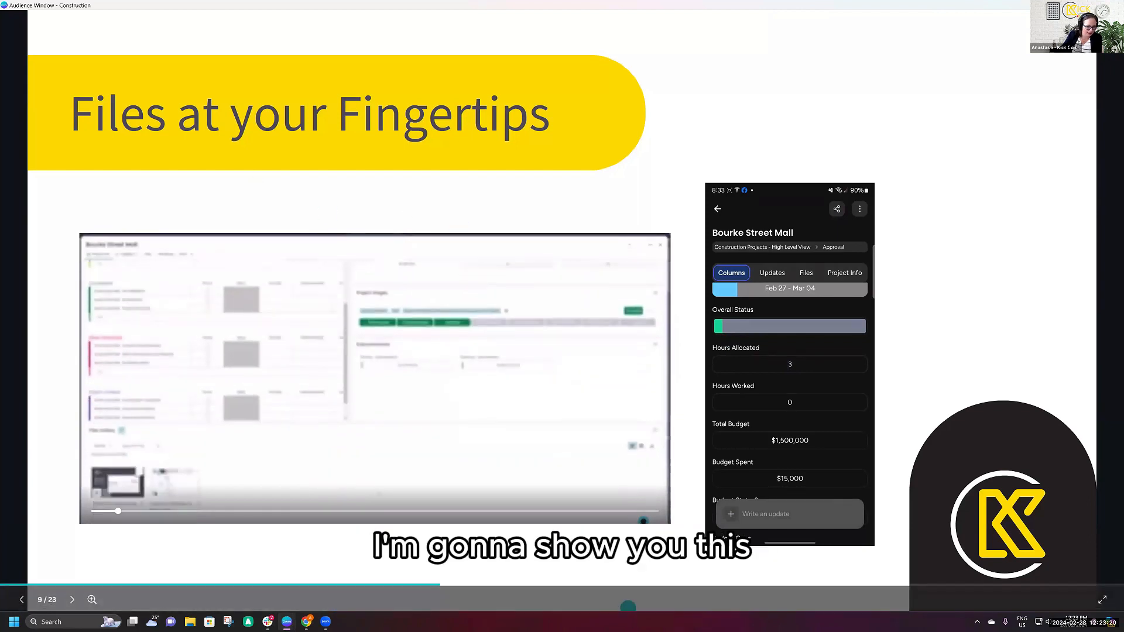
{"action": "left_click", "coordinate": [376, 381]}
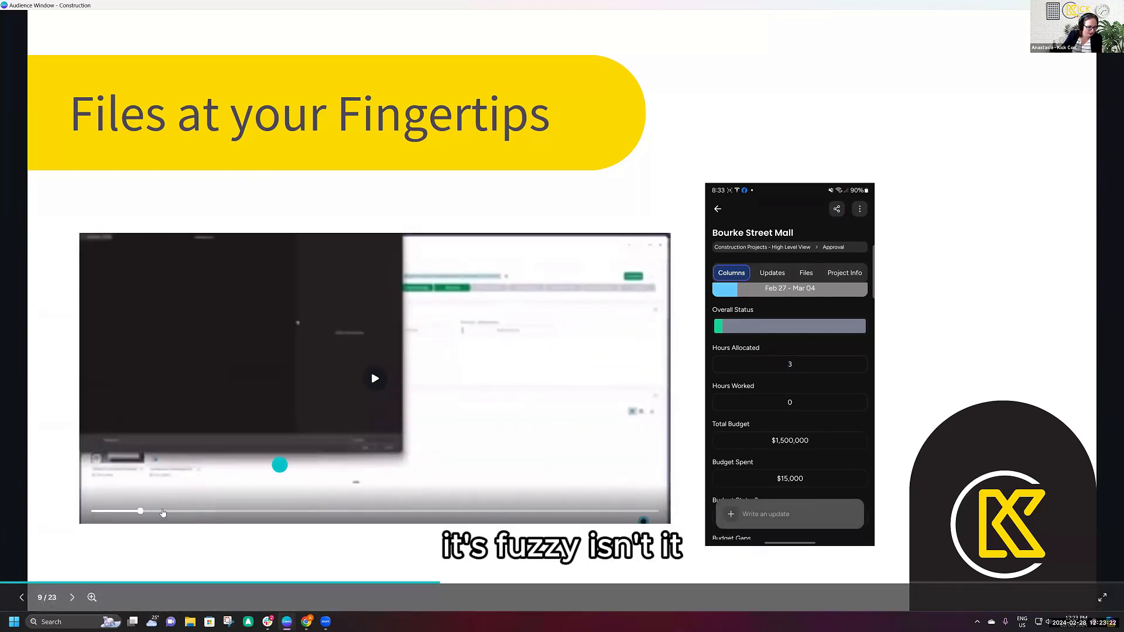
{"action": "left_click_drag", "start_coordinate": [139, 515], "coordinate": [57, 511]}
{"action": "left_click", "coordinate": [370, 374]}
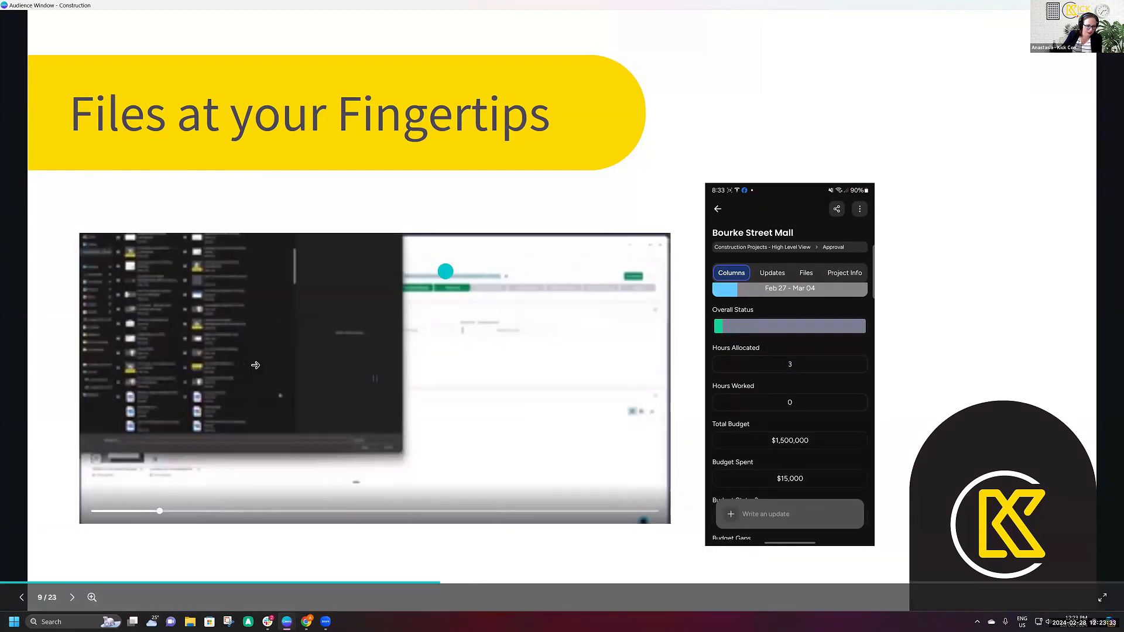
{"action": "left_click", "coordinate": [375, 378]}
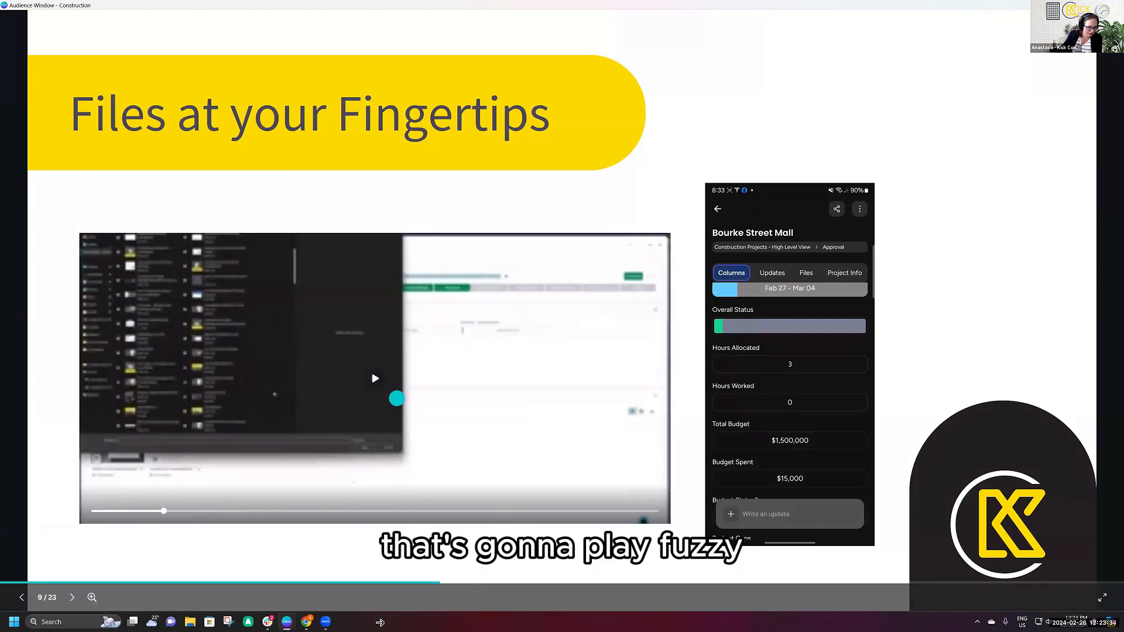
- Switch back to the browser and upload the "Construction Project Management with monday.com" PNG to Taringa Street's Files Gallery
{"action": "mouse_move", "coordinate": [327, 619]}
{"action": "left_click", "coordinate": [301, 577]}
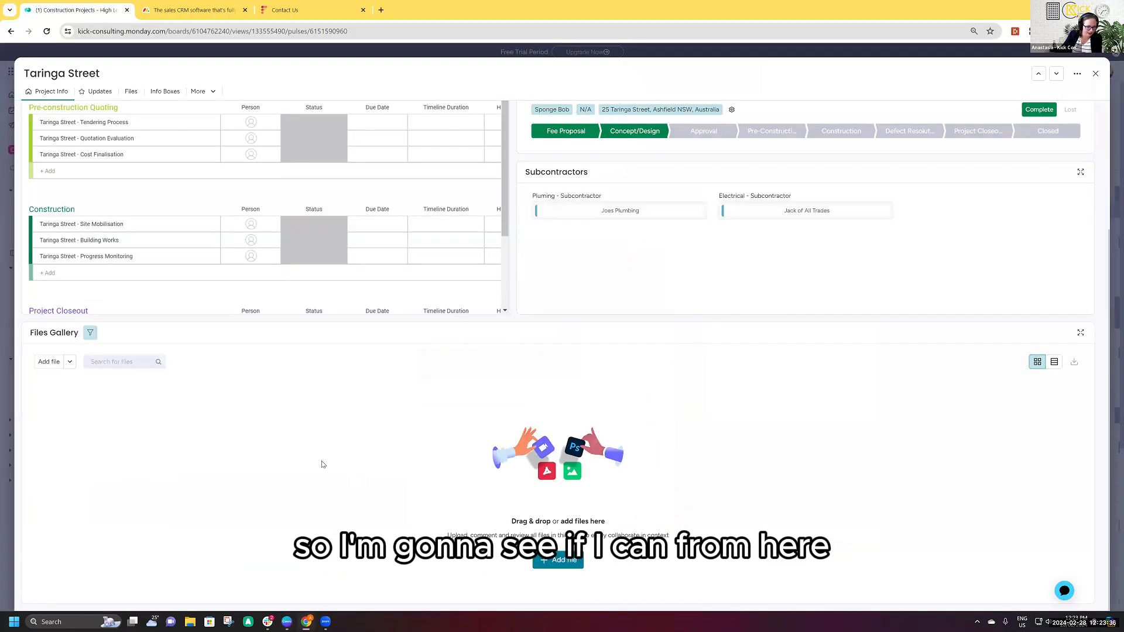
{"action": "left_click", "coordinate": [555, 560]}
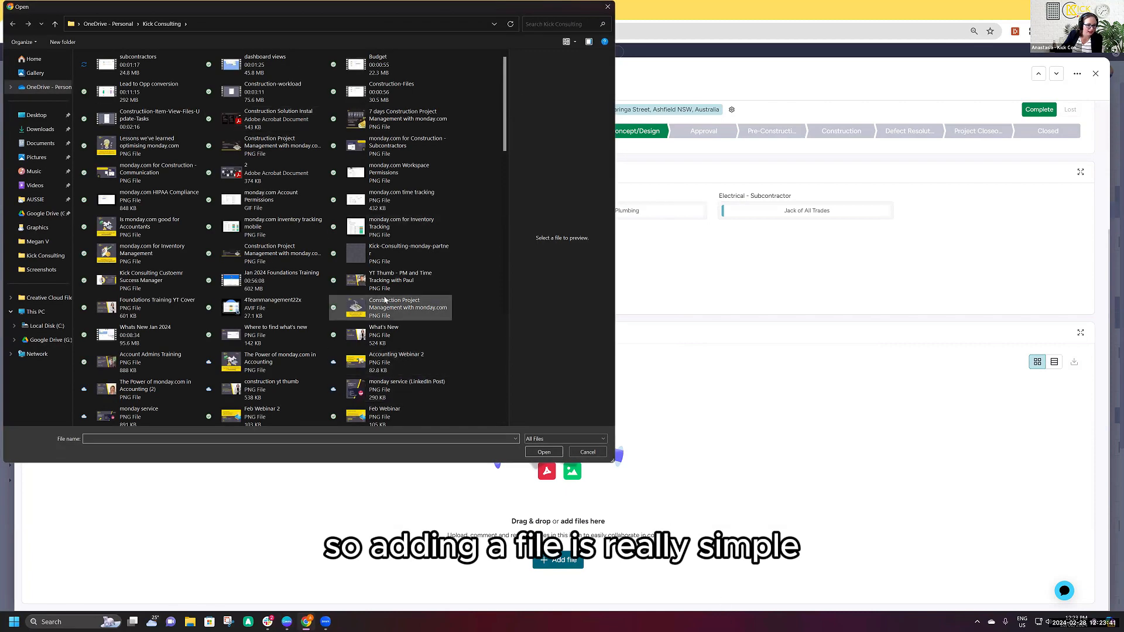
{"action": "double_click", "coordinate": [404, 314]}
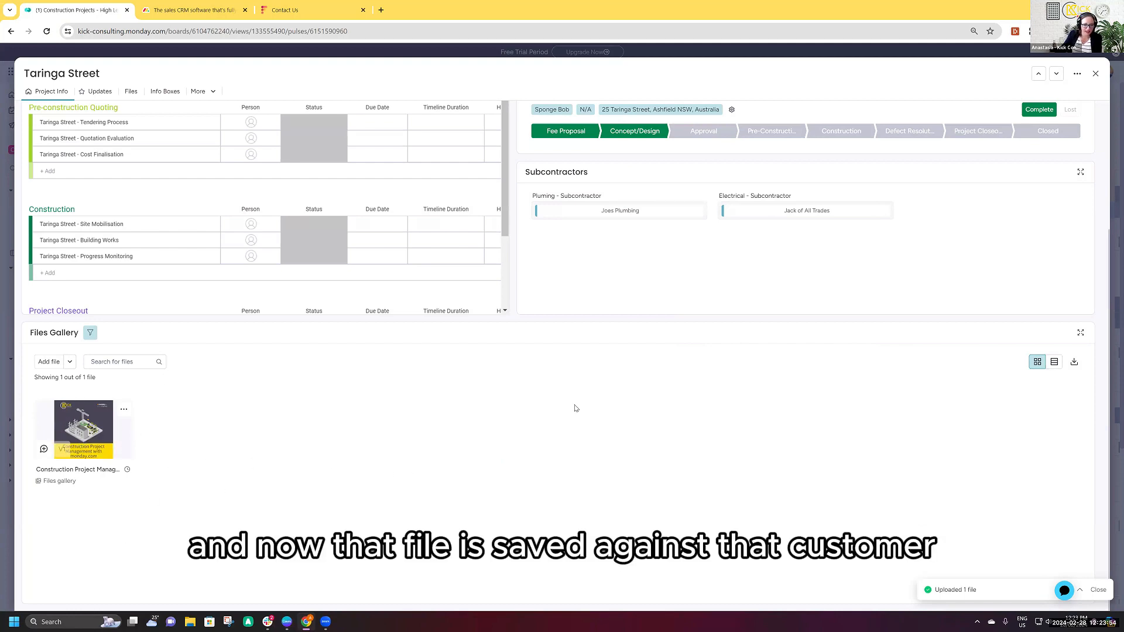
- Set Taringa Street's Budget Spent to $150,000 in its project info
{"action": "scroll", "coordinate": [527, 505], "scroll_direction": "up", "scroll_amount": 3}
{"action": "scroll", "coordinate": [527, 505], "scroll_direction": "down", "scroll_amount": 3}
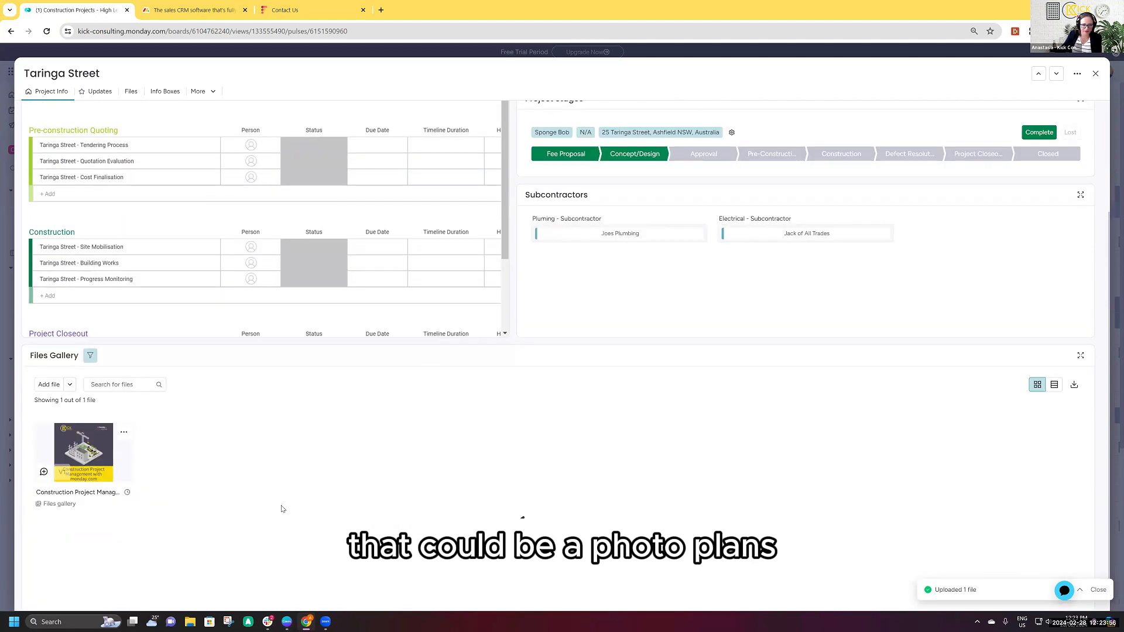
{"action": "scroll", "coordinate": [522, 510], "scroll_direction": "up", "scroll_amount": 3}
{"action": "scroll", "coordinate": [394, 314], "scroll_direction": "up", "scroll_amount": 3}
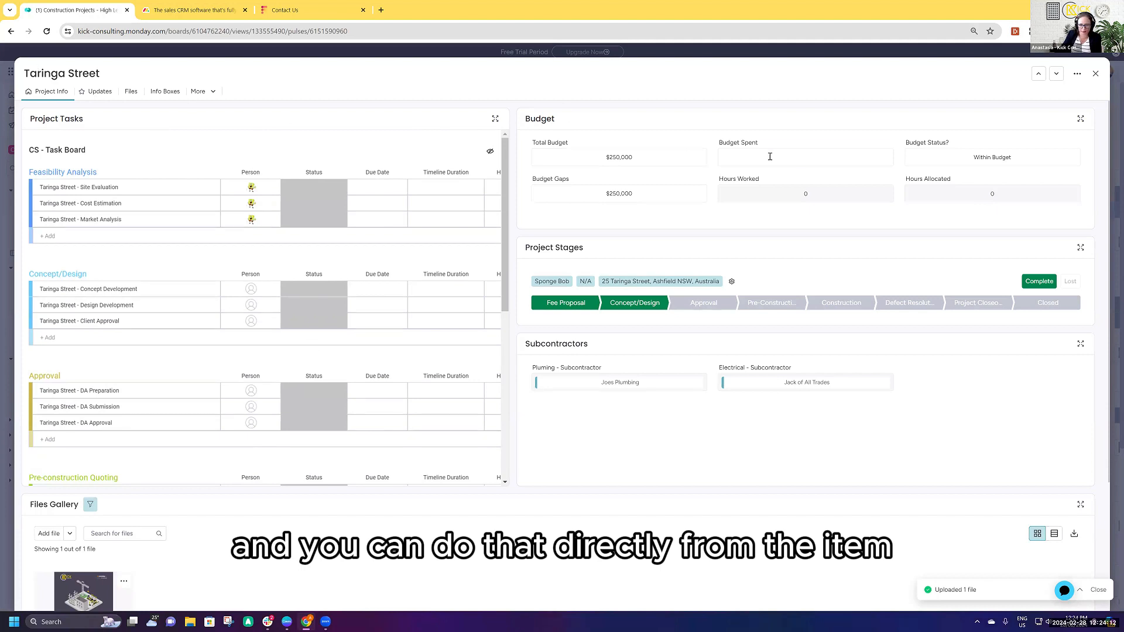
{"action": "left_click", "coordinate": [803, 157]}
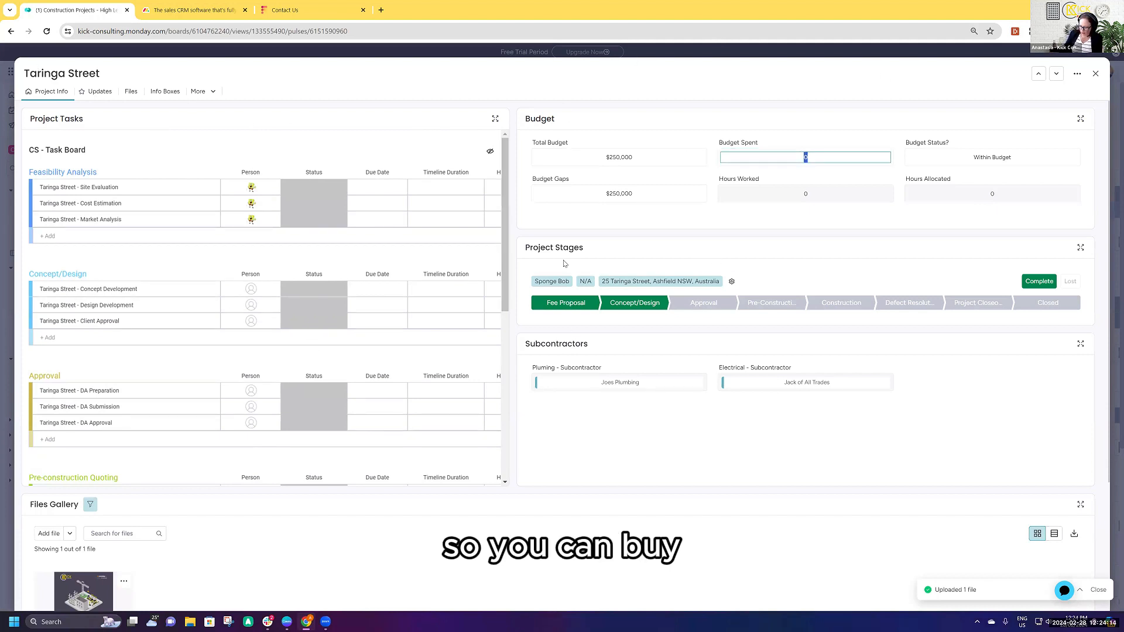
{"action": "type", "text": "15"}
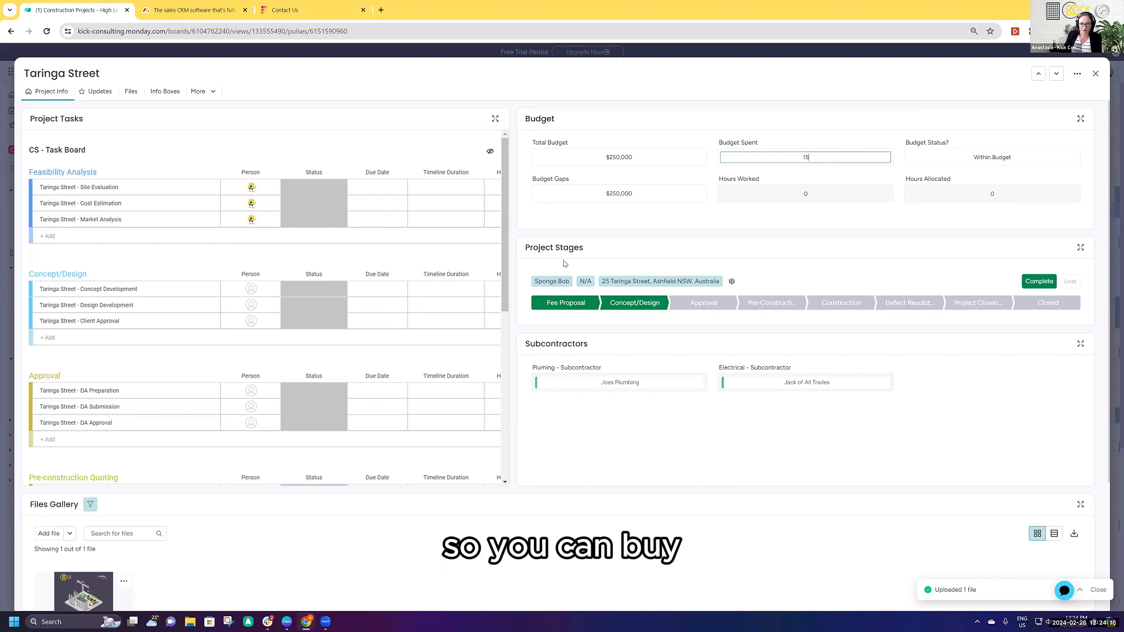
{"action": "type", "text": "0,000"}
{"action": "key", "text": "Return"}
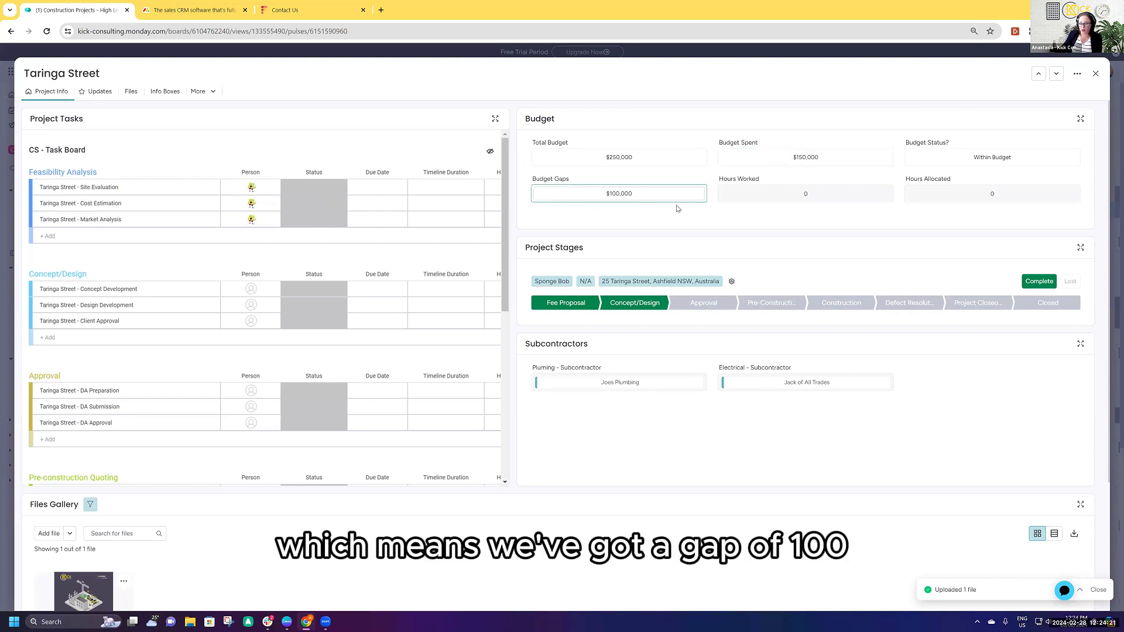
- Change Taringa Street's Budget Spent to $300,000
{"action": "left_click", "coordinate": [807, 157]}
{"action": "type", "text": "300000"}
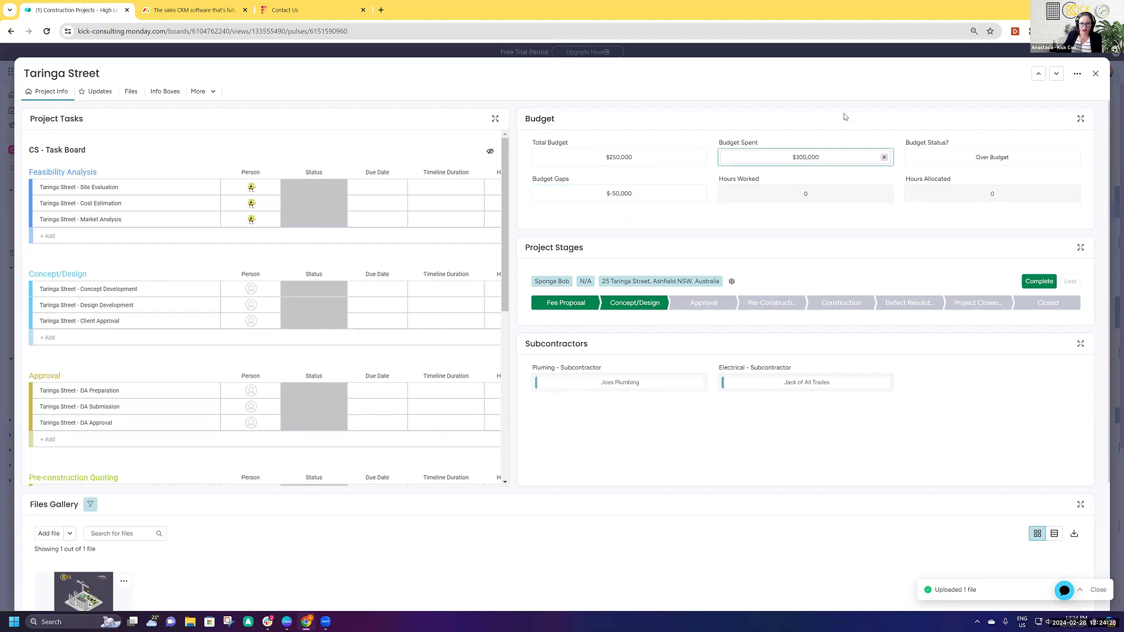
{"action": "left_click", "coordinate": [859, 120]}
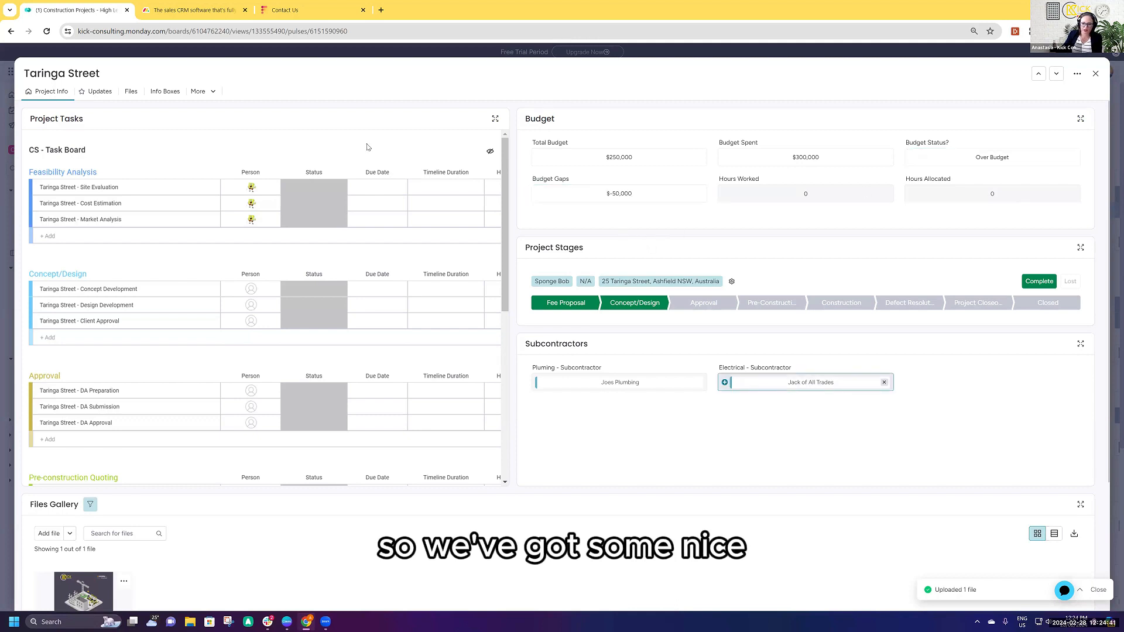
- Close Taringa Street and review the Budget Dashboard's charts comparing budget spent with total budget and allocated hours with hours worked
{"action": "left_click", "coordinate": [1095, 73]}
{"action": "left_click", "coordinate": [413, 116]}
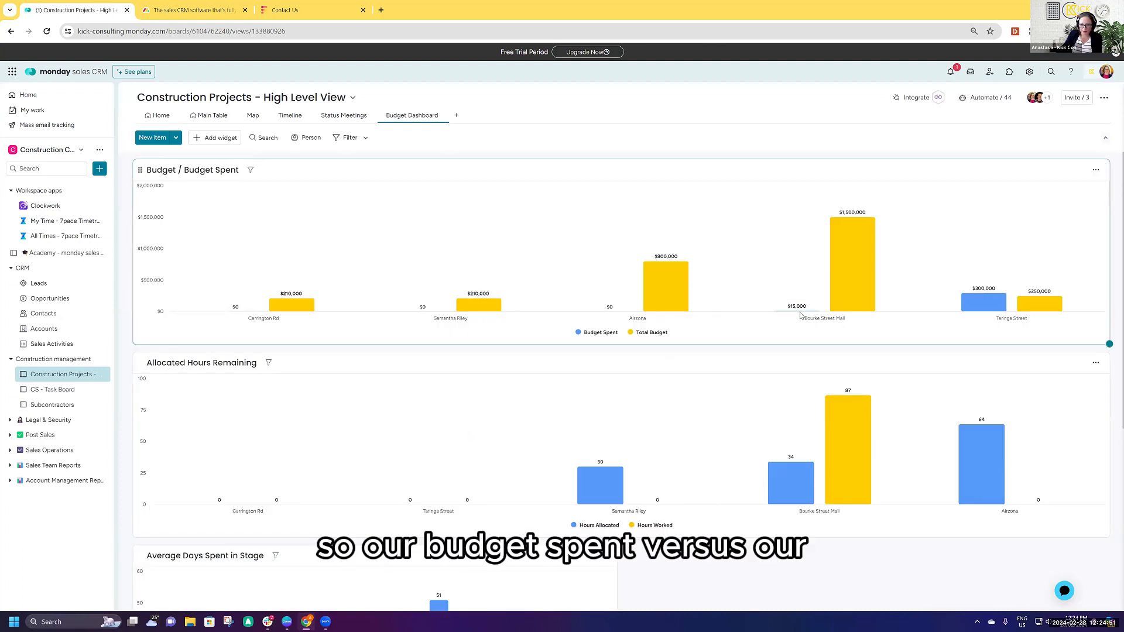
{"action": "mouse_move", "coordinate": [858, 275]}
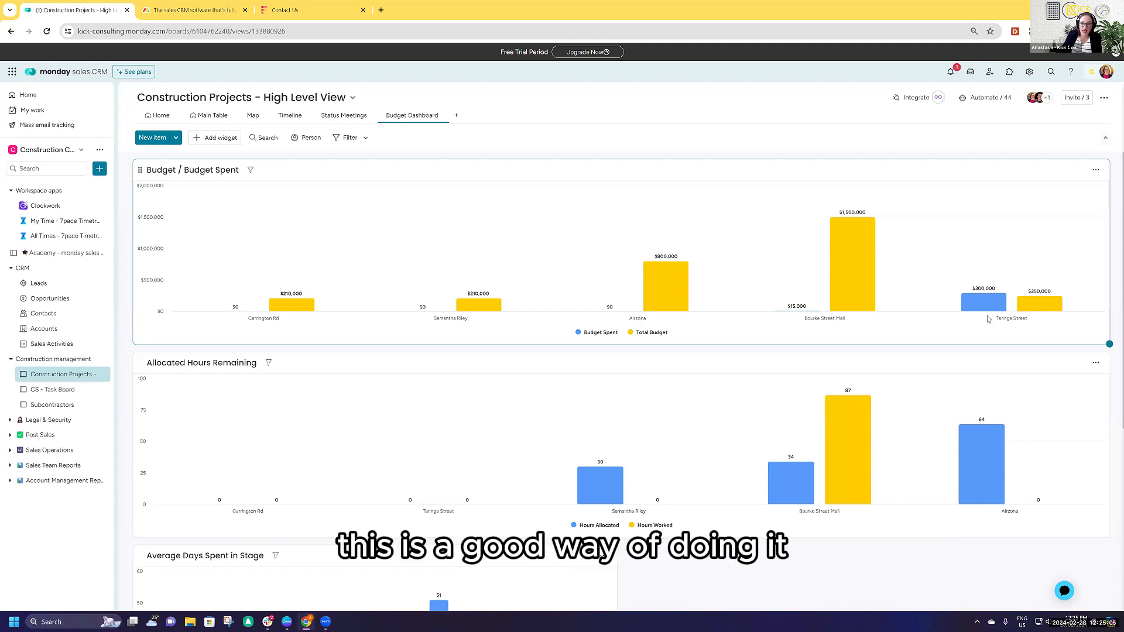
{"action": "mouse_move", "coordinate": [965, 271]}
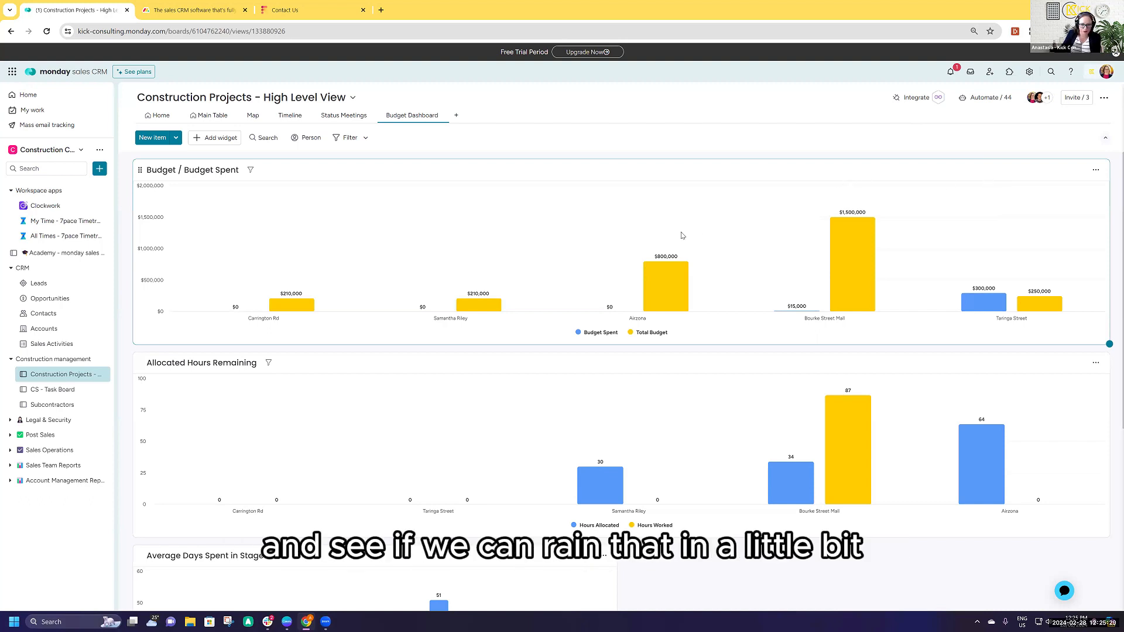
{"action": "scroll", "coordinate": [479, 513], "scroll_direction": "down", "scroll_amount": 2}
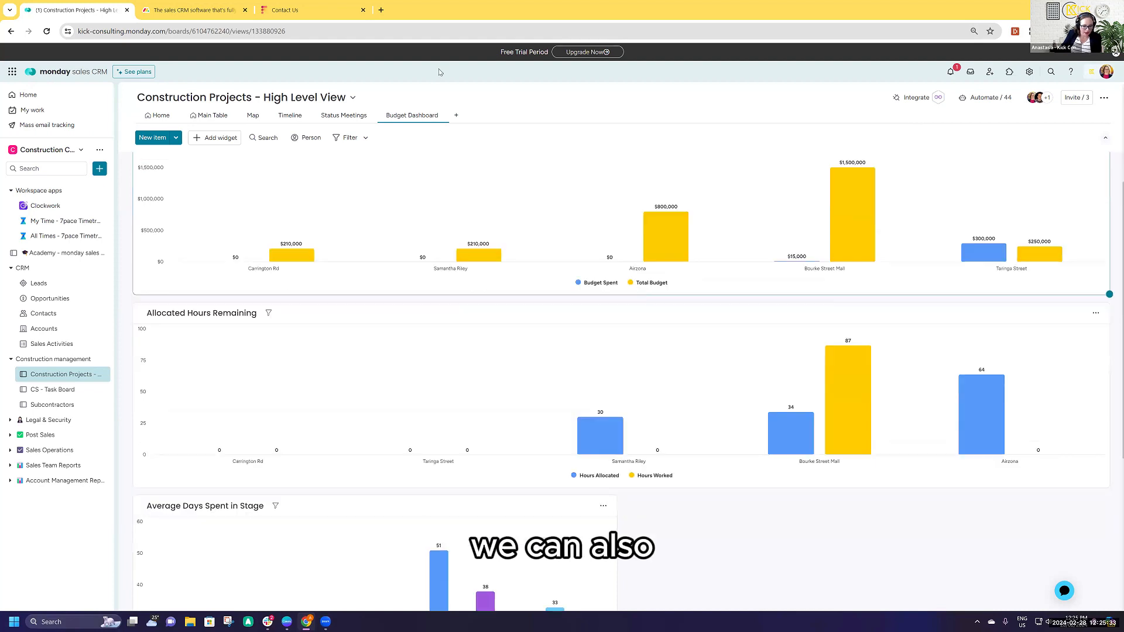
{"action": "scroll", "coordinate": [478, 513], "scroll_direction": "up", "scroll_amount": 1}
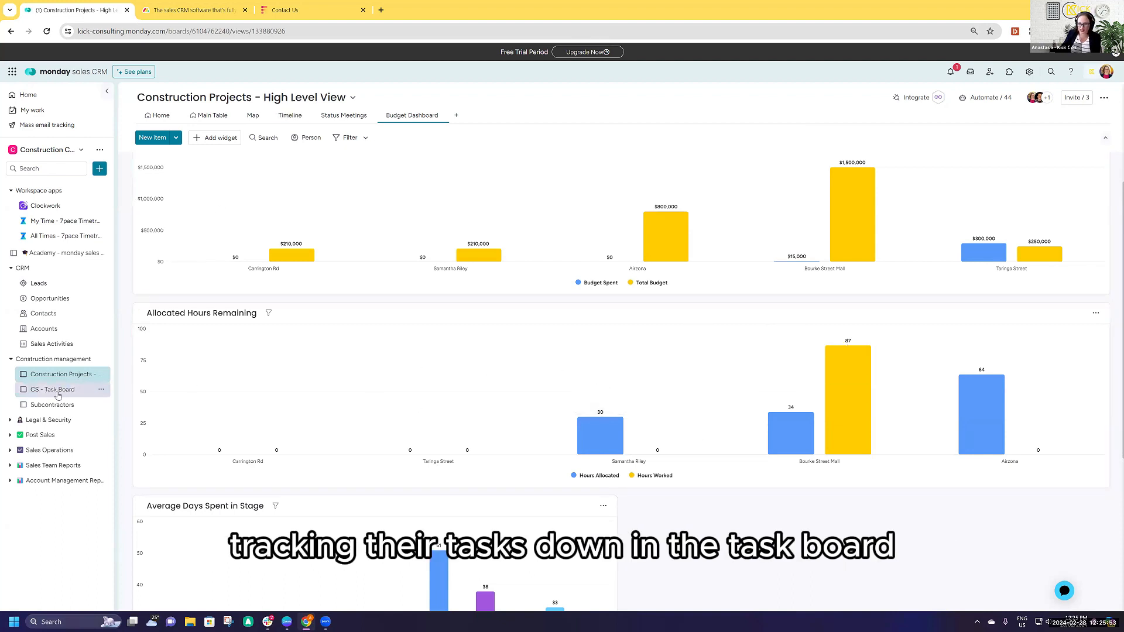
- Review the project schedule in the Timeline view, including the Bourke Street Mall project's details and files
{"action": "left_click", "coordinate": [253, 115]}
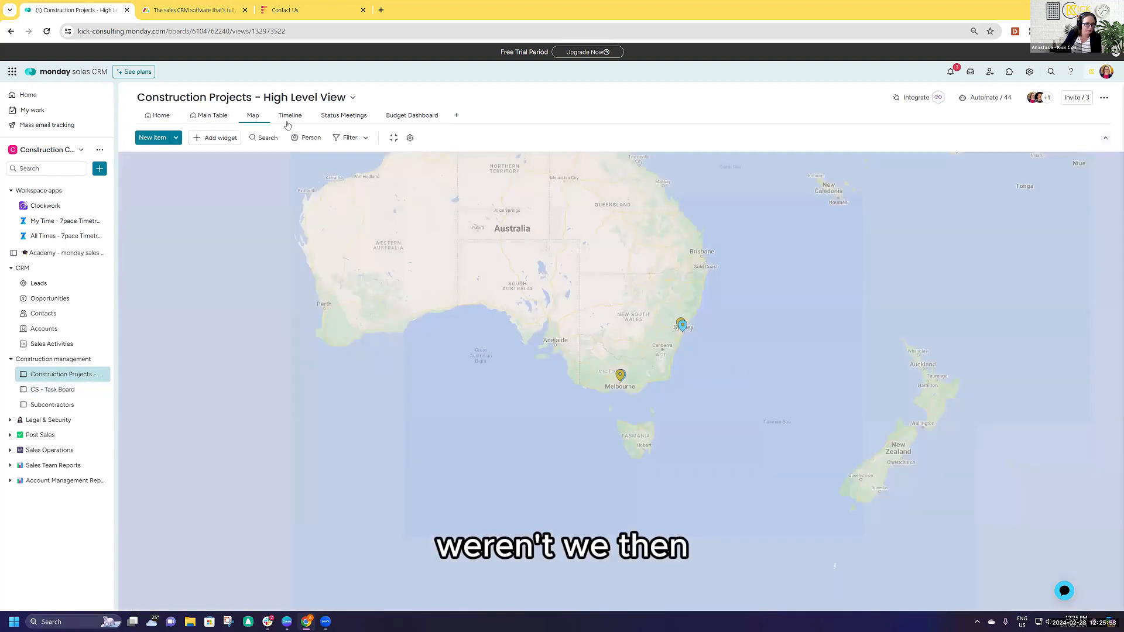
{"action": "left_click", "coordinate": [289, 118]}
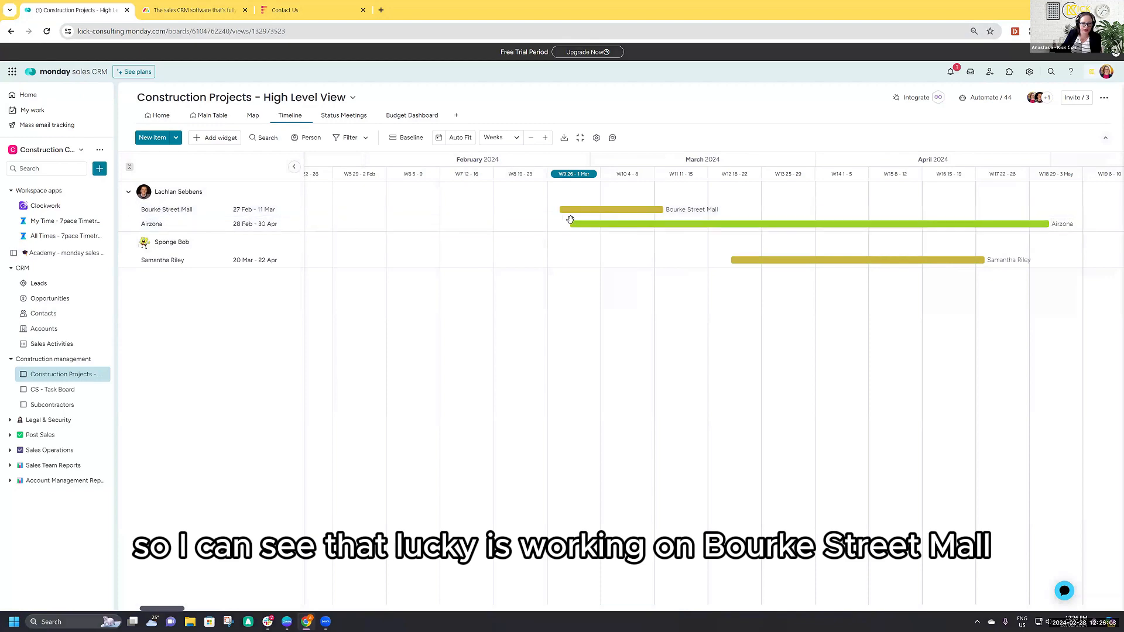
{"action": "left_click", "coordinate": [631, 210]}
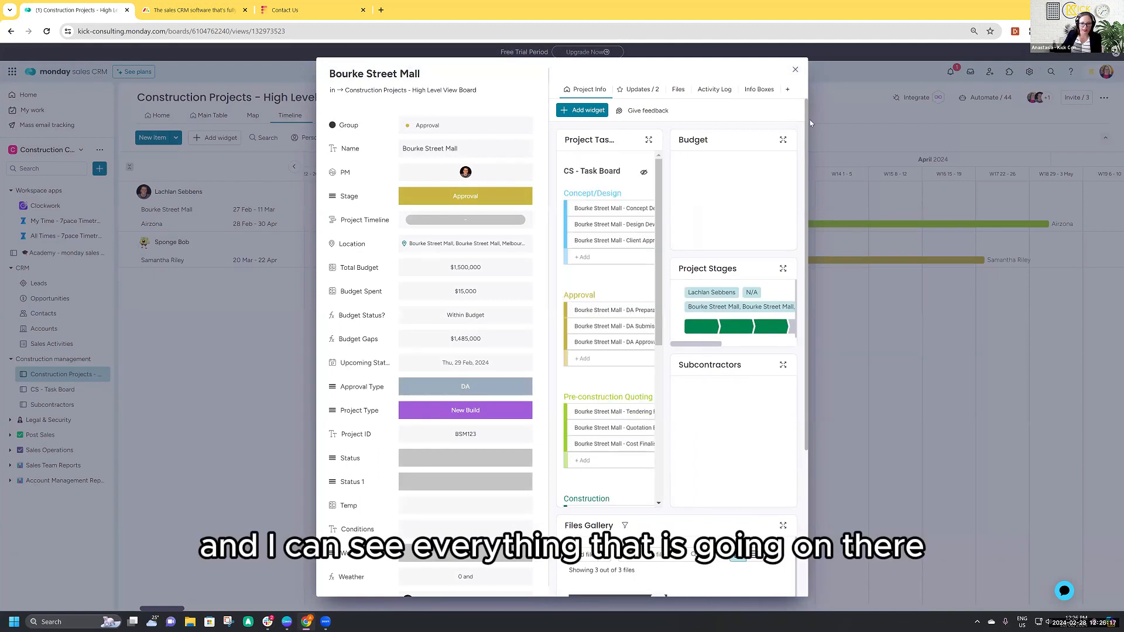
{"action": "scroll", "coordinate": [687, 348], "scroll_direction": "down", "scroll_amount": 2}
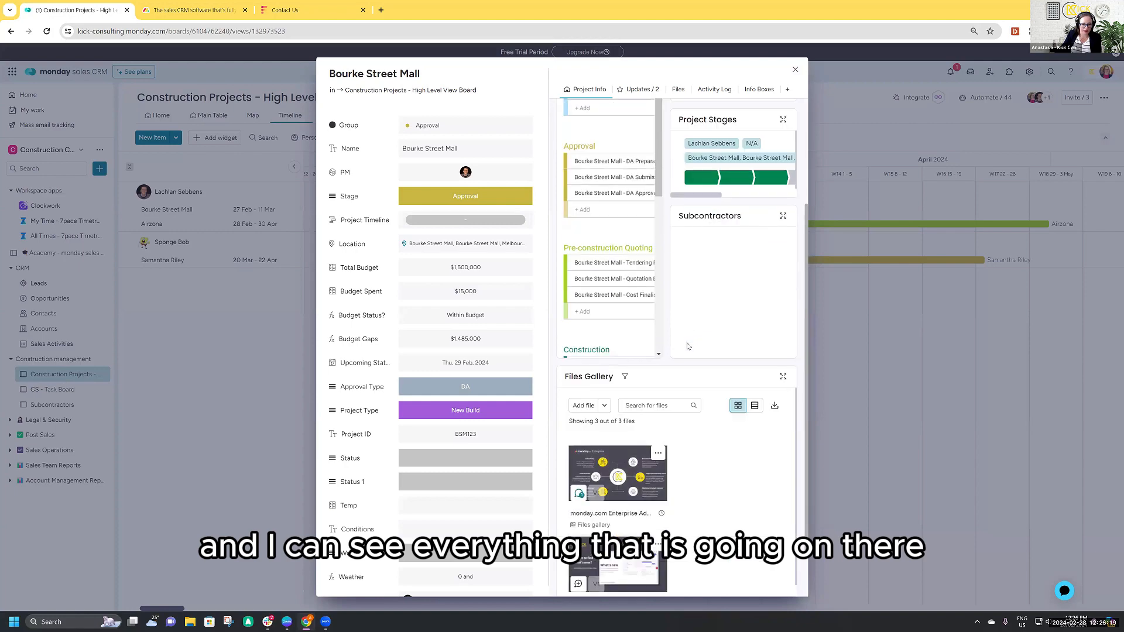
{"action": "scroll", "coordinate": [778, 146], "scroll_direction": "up", "scroll_amount": 2}
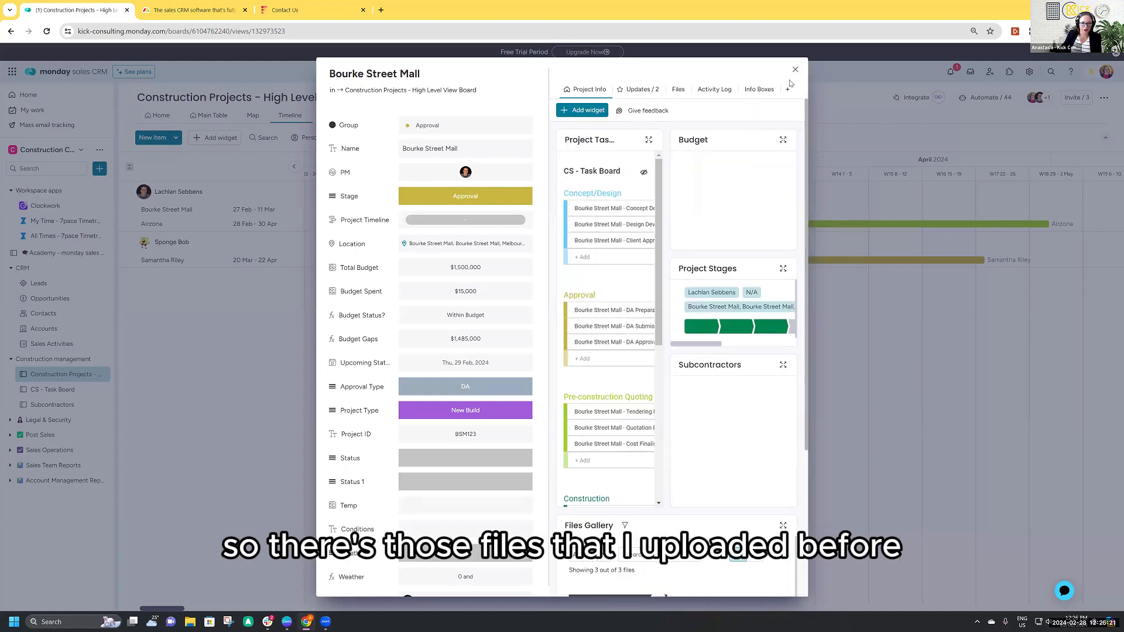
{"action": "left_click", "coordinate": [797, 69]}
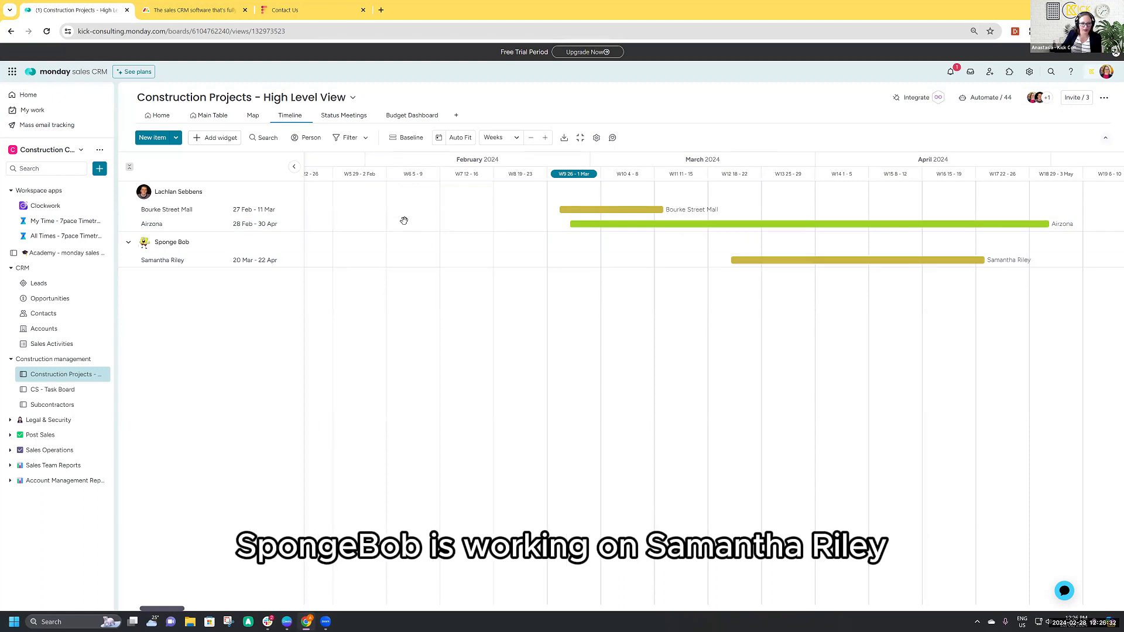
{"action": "left_click_drag", "start_coordinate": [679, 361], "coordinate": [629, 358]}
- Check the upcoming project meetings in the Construction Projects board's Status Meetings calendar
{"action": "left_click", "coordinate": [158, 115]}
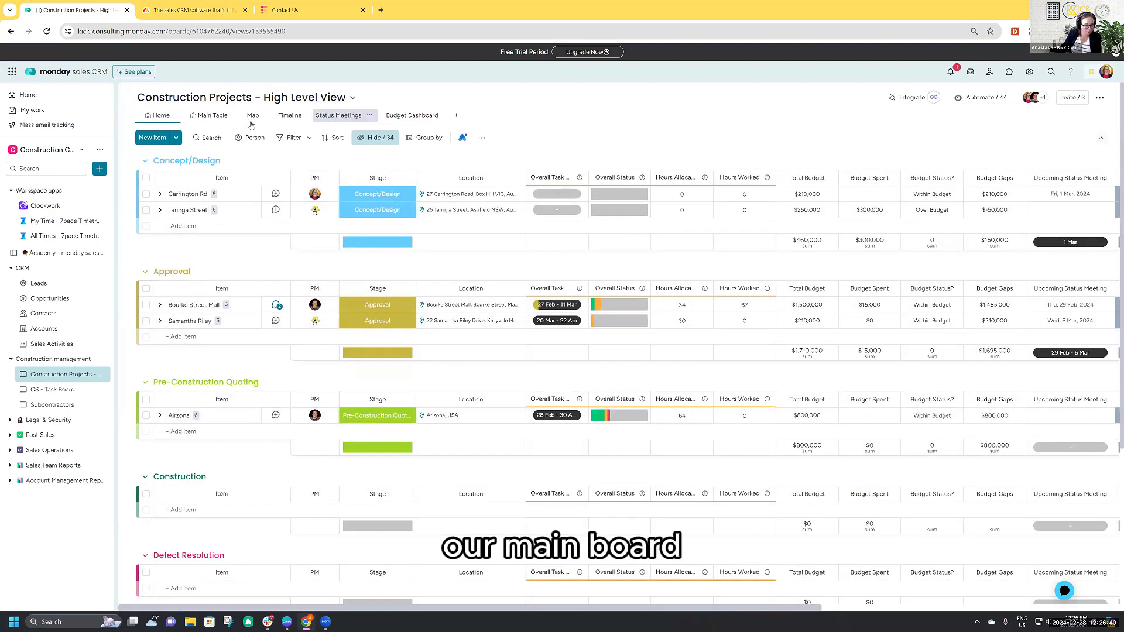
{"action": "left_click", "coordinate": [344, 115]}
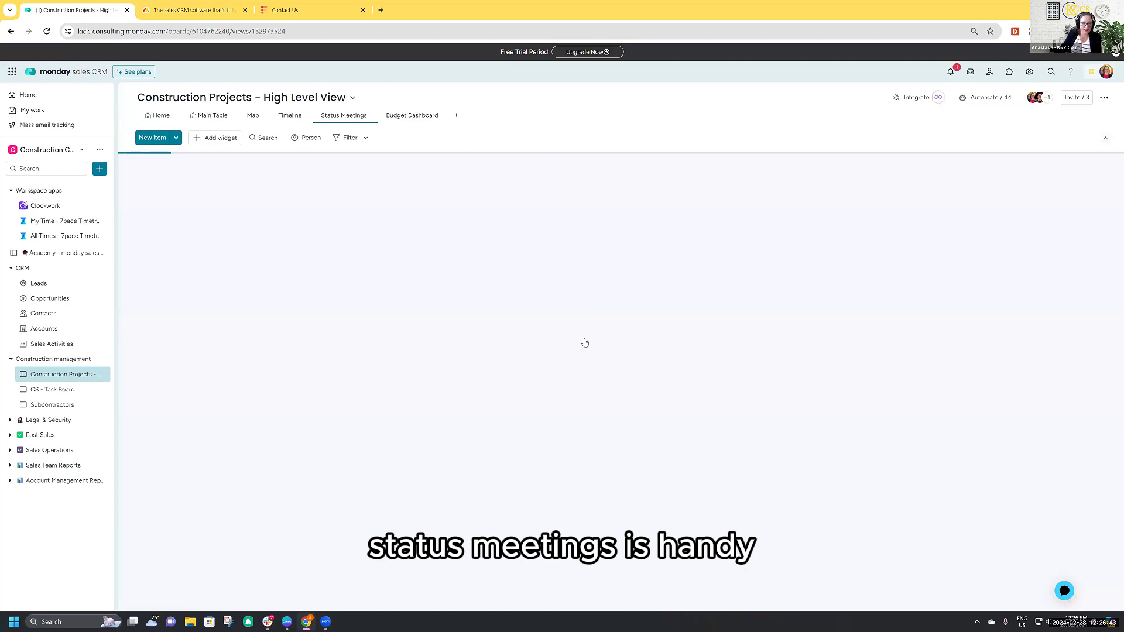
{"action": "left_click", "coordinate": [158, 115]}
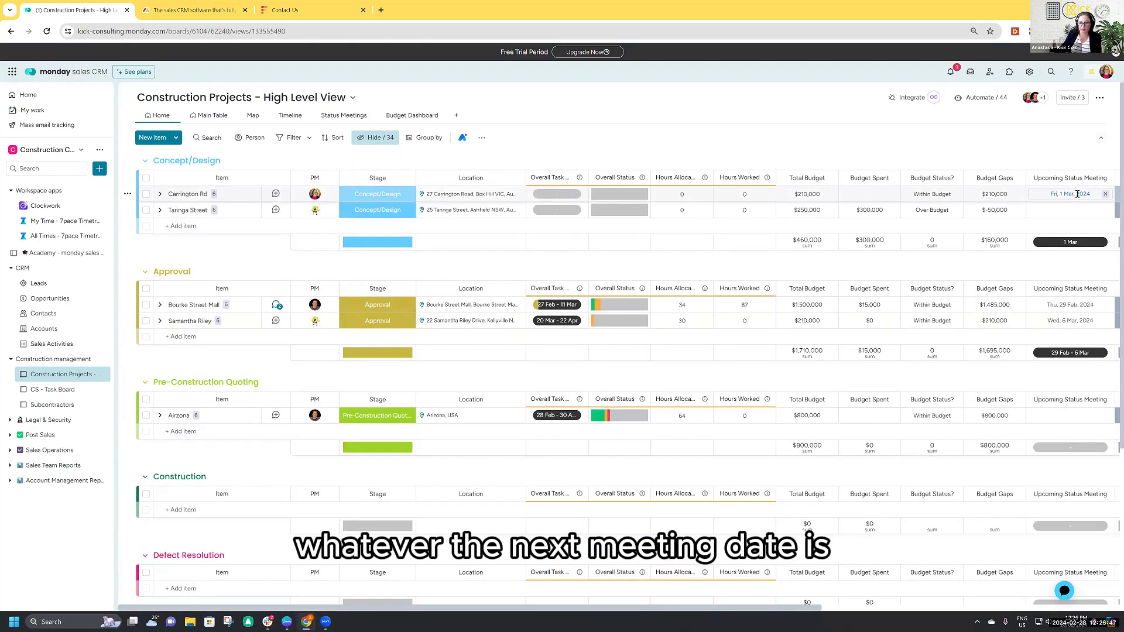
{"action": "left_click", "coordinate": [343, 115]}
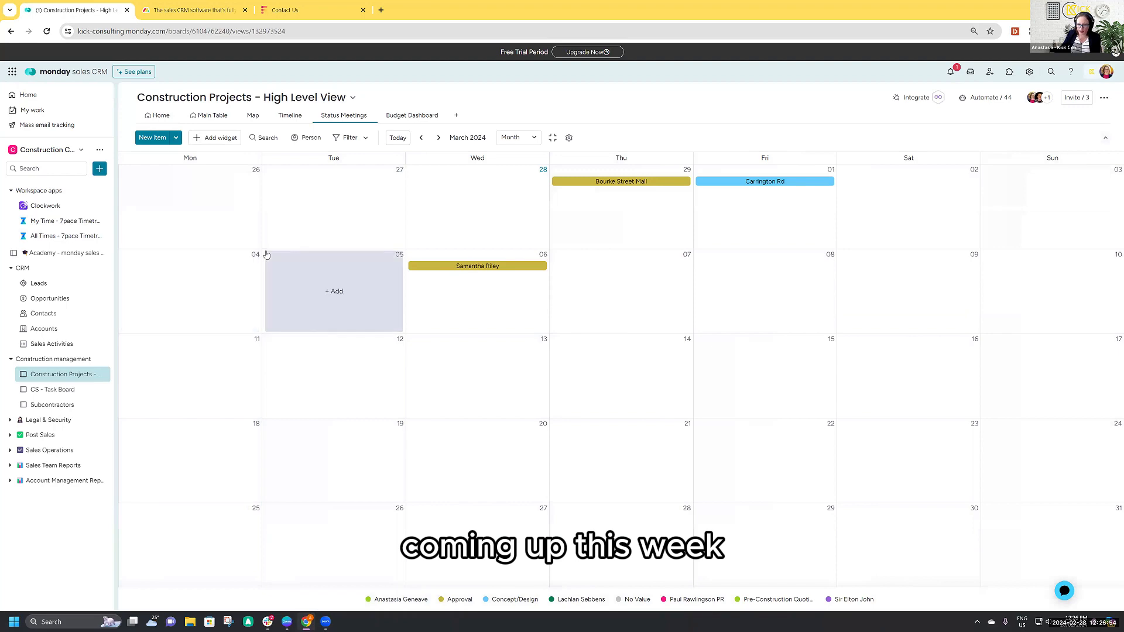
- Return to the Construction Projects Home view and open the CS - Task Board
{"action": "left_click", "coordinate": [158, 116]}
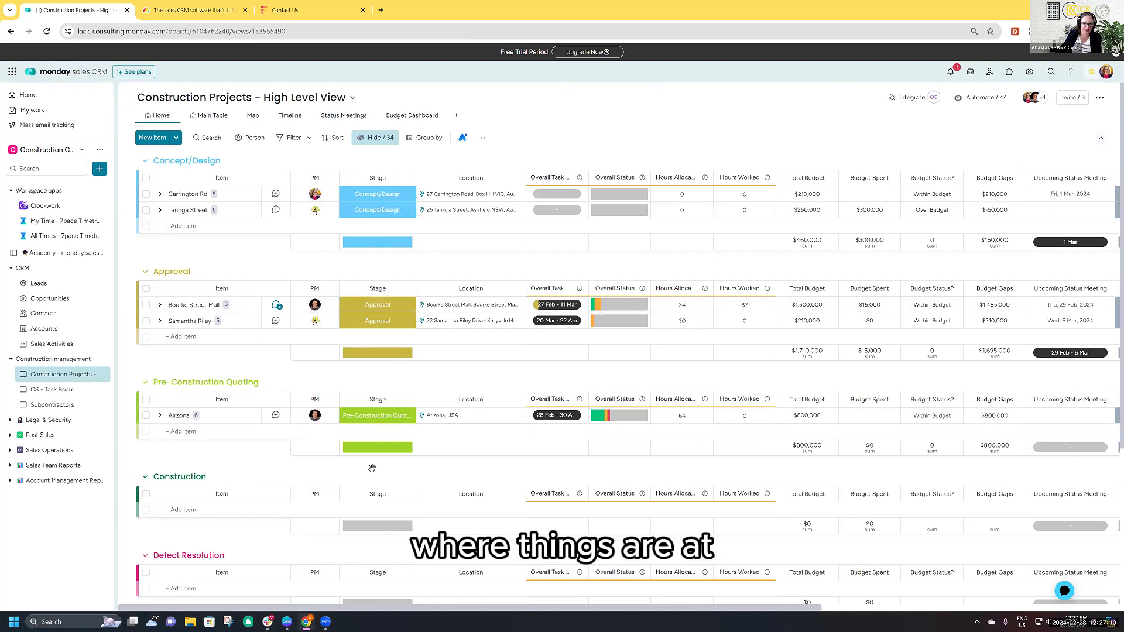
{"action": "left_click", "coordinate": [56, 390]}
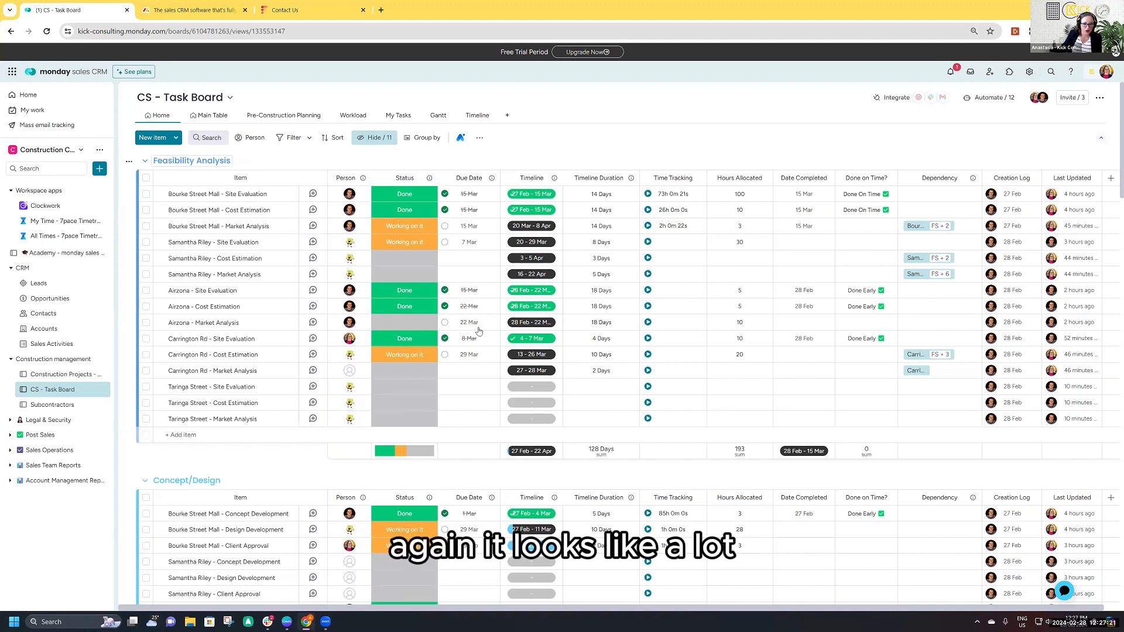
- Search the task board for taringa to narrow it to the Taringa Street tasks
{"action": "left_click", "coordinate": [211, 138]}
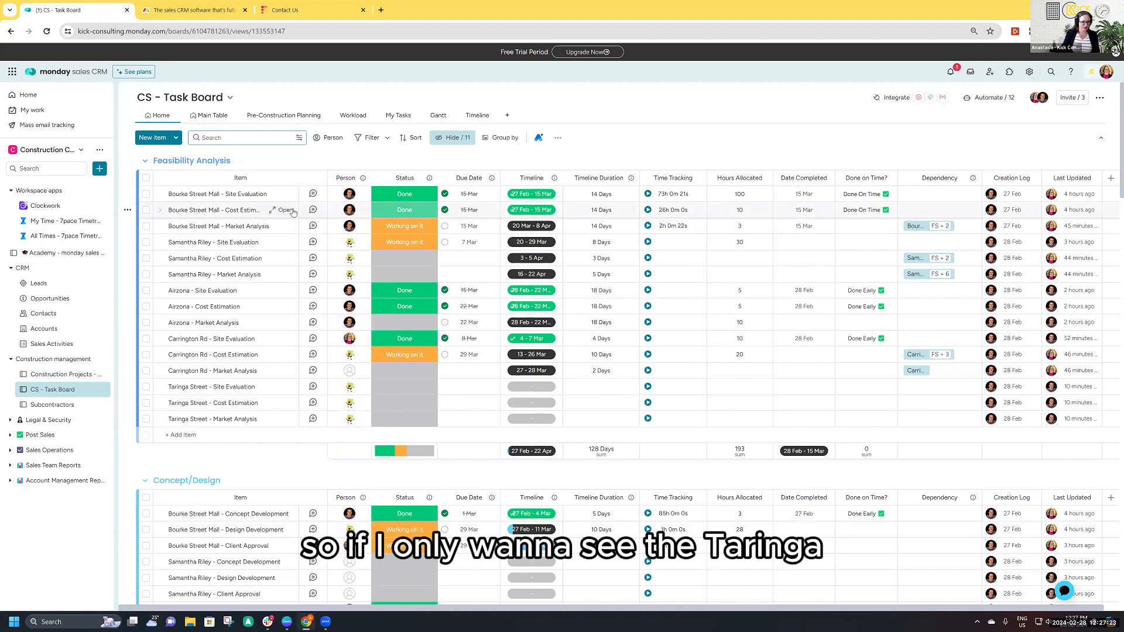
{"action": "type", "text": "t"}
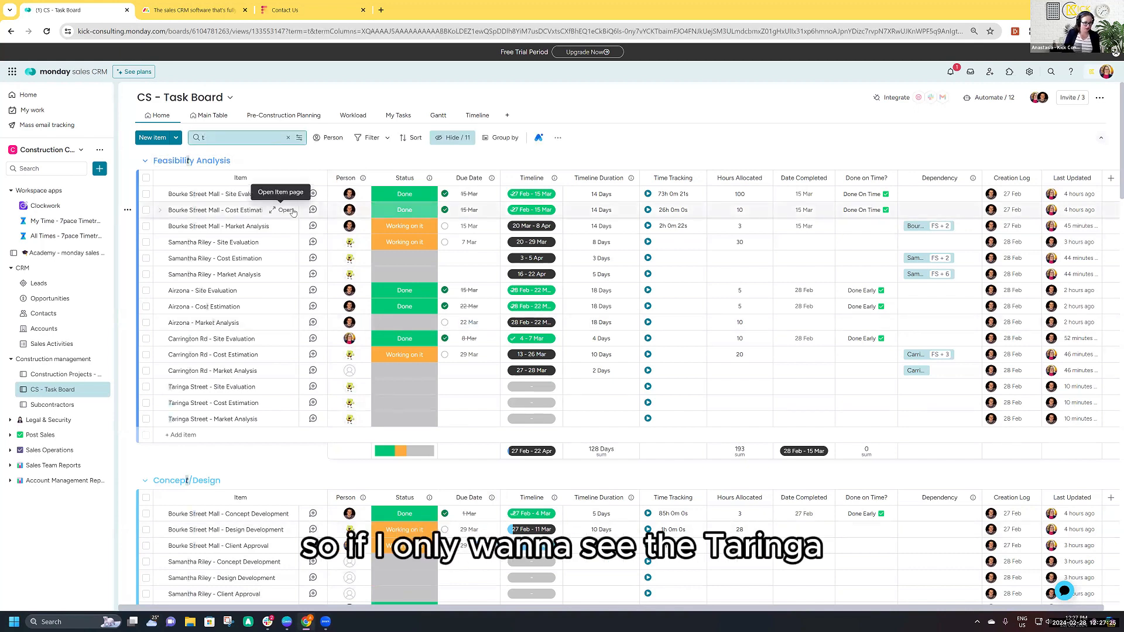
{"action": "type", "text": "aringa"}
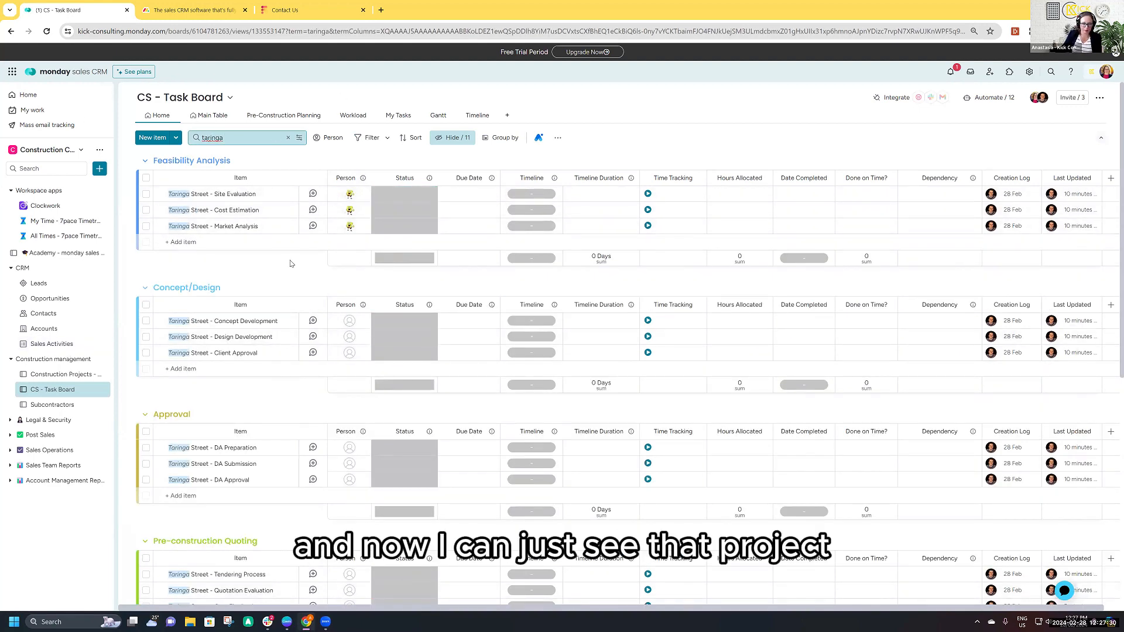
- Examine the quick filters for person, status, due date and timeline, and clear the taringa search
{"action": "left_click", "coordinate": [378, 141]}
{"action": "scroll", "coordinate": [458, 302], "scroll_direction": "left", "scroll_amount": 3}
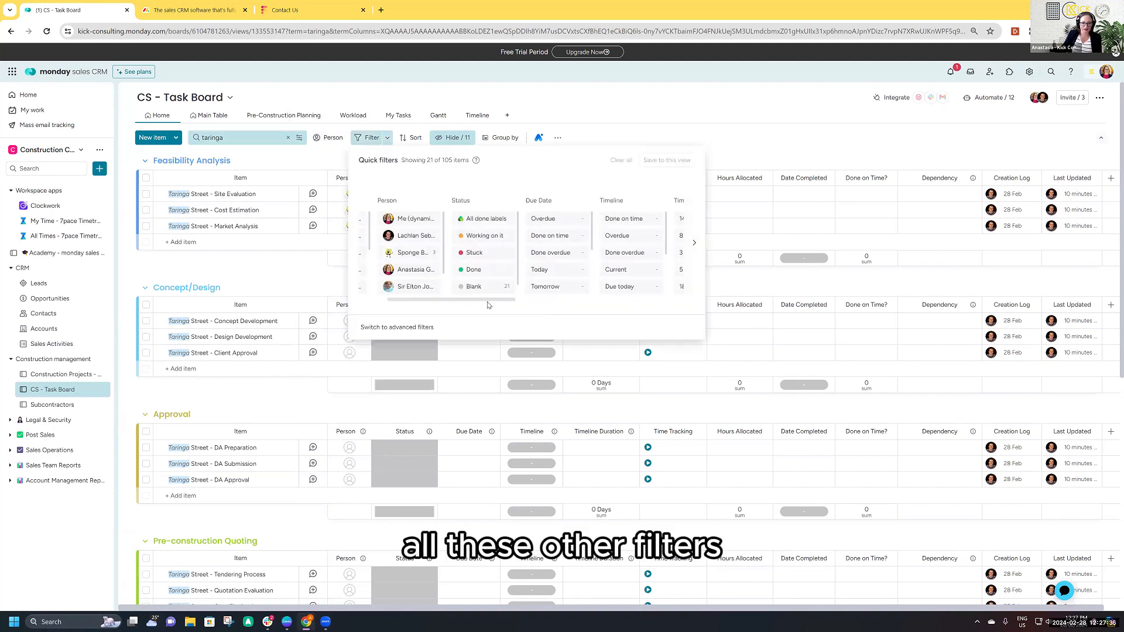
{"action": "left_click", "coordinate": [329, 169]}
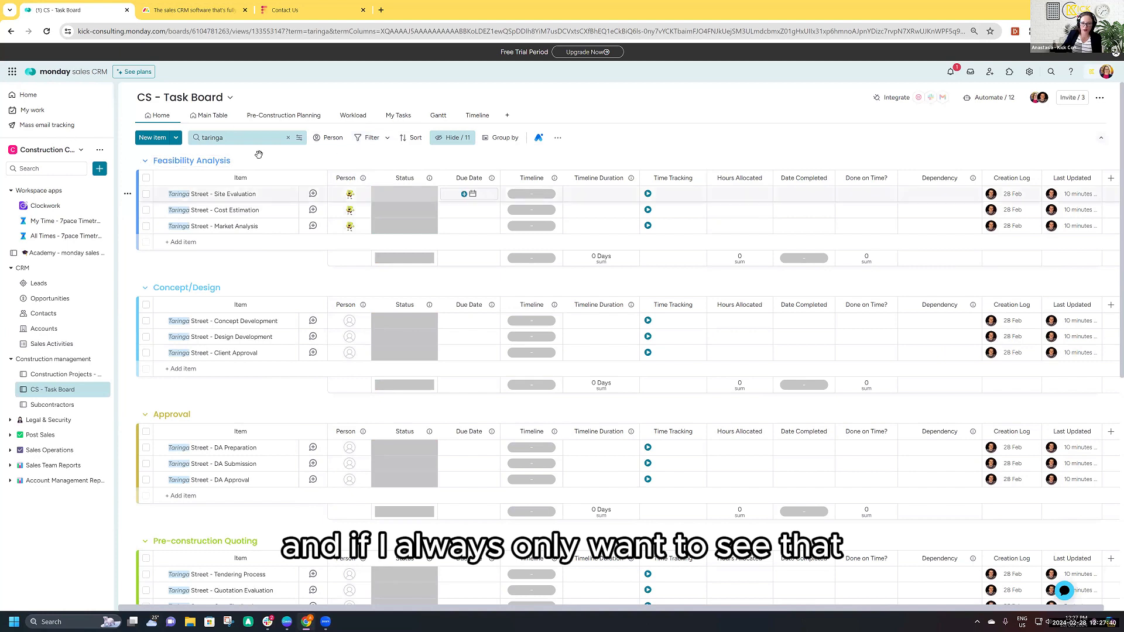
{"action": "left_click", "coordinate": [557, 138]}
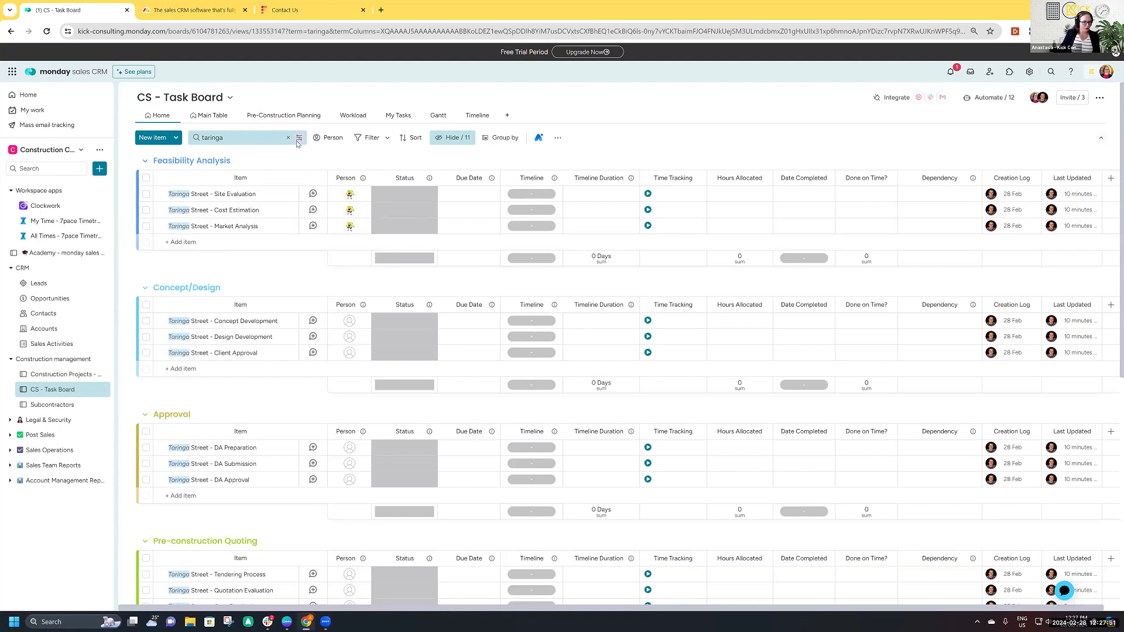
{"action": "left_click", "coordinate": [290, 140]}
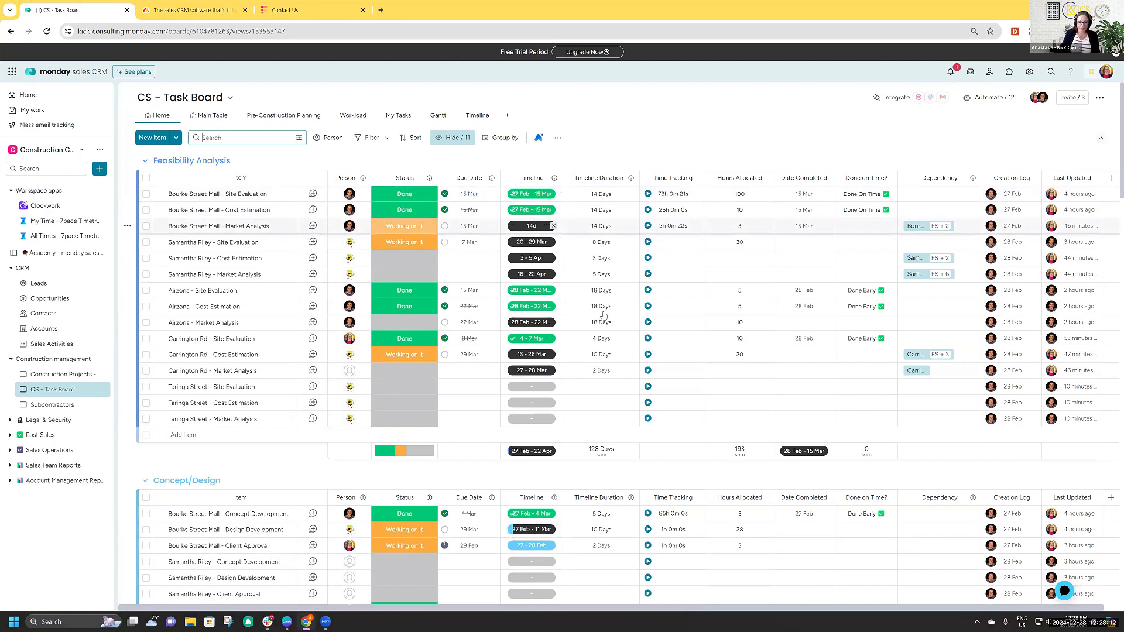
- Make Taringa Street - Cost Estimation depend on Taringa Street - Site Evaluation as Finish-To-Start with a lag of 2
{"action": "left_click_drag", "start_coordinate": [467, 608], "coordinate": [511, 616]}
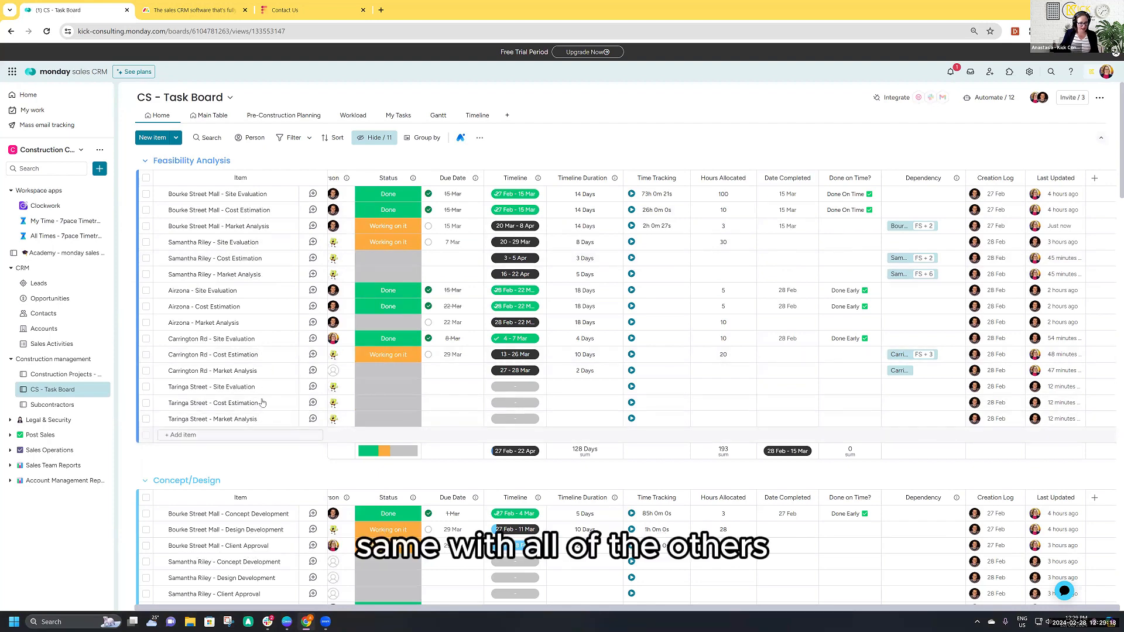
{"action": "scroll", "coordinate": [270, 351], "scroll_direction": "down", "scroll_amount": 1}
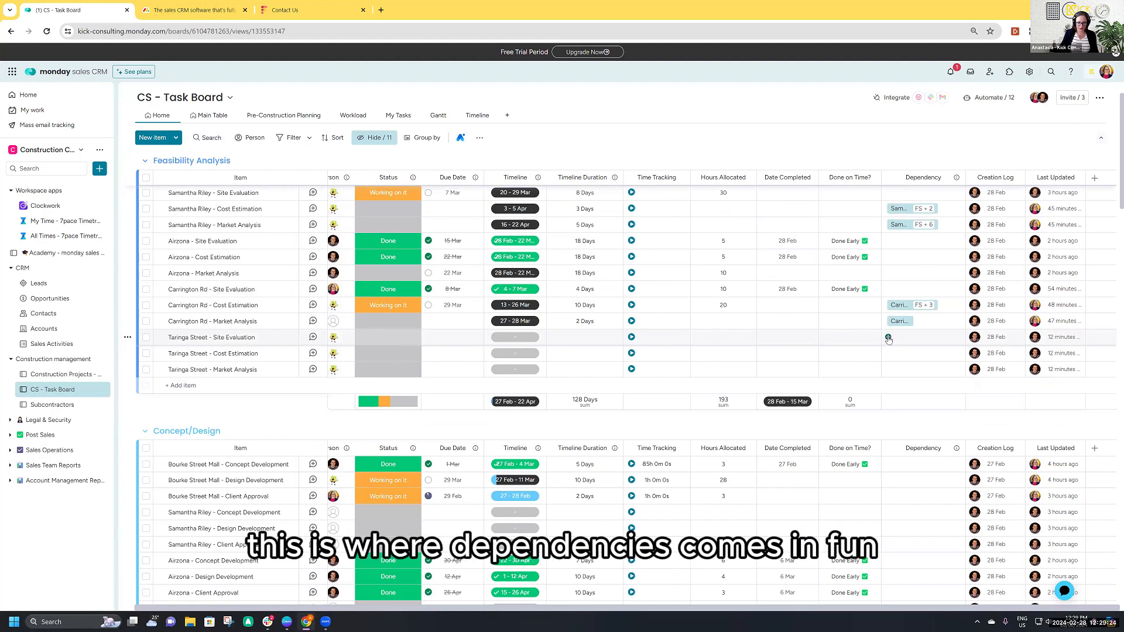
{"action": "left_click", "coordinate": [889, 338]}
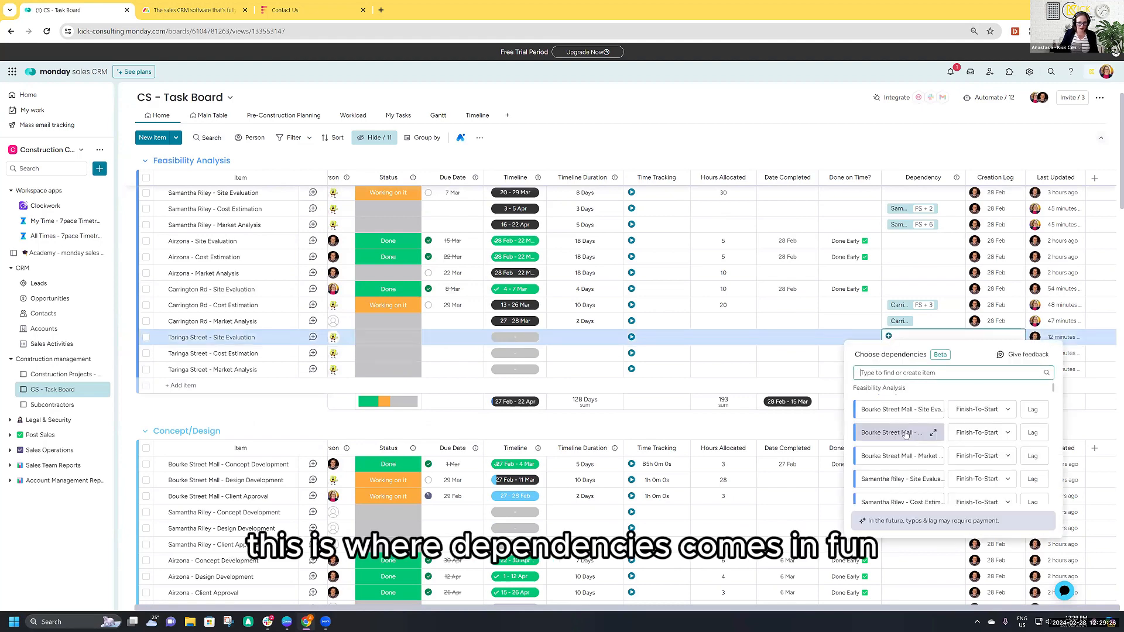
{"action": "left_click", "coordinate": [888, 353]}
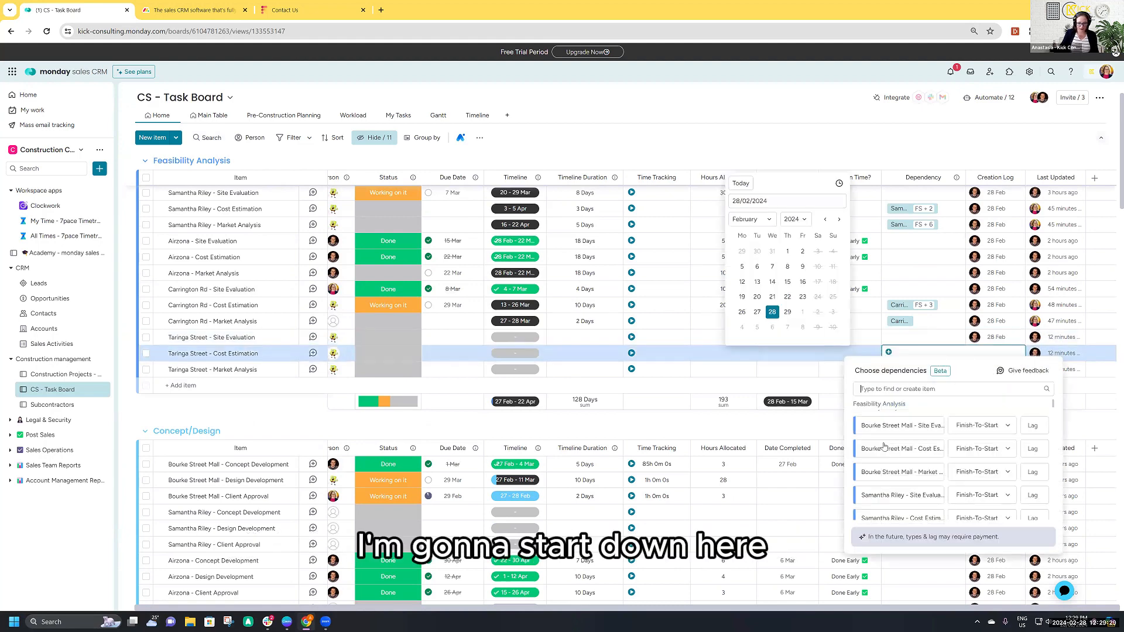
{"action": "scroll", "coordinate": [886, 472], "scroll_direction": "down", "scroll_amount": 2}
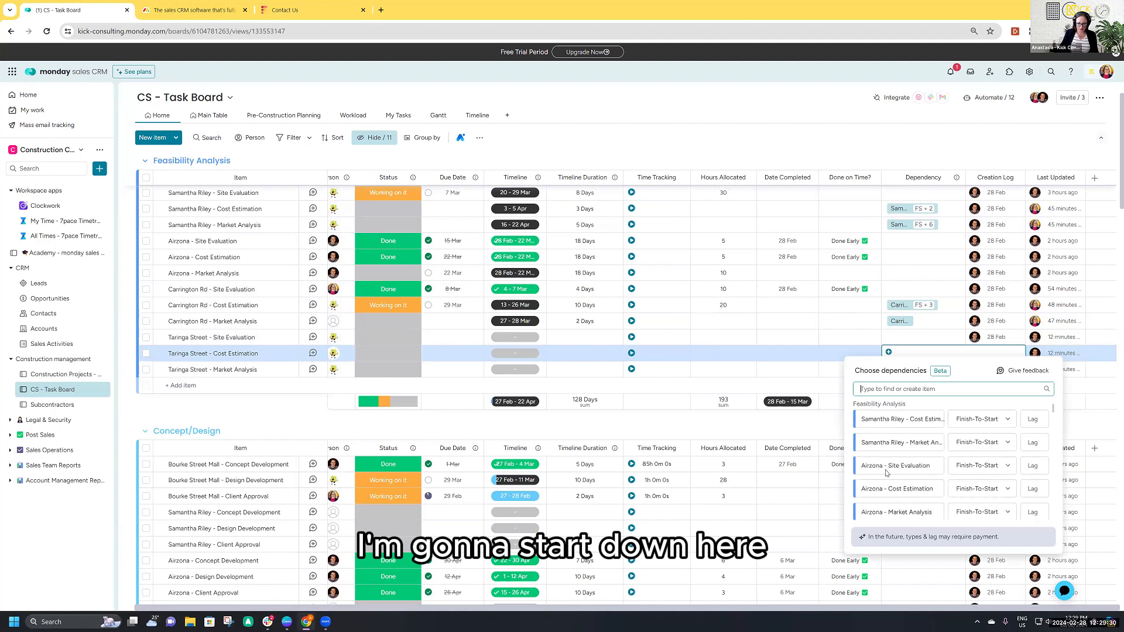
{"action": "scroll", "coordinate": [886, 472], "scroll_direction": "down", "scroll_amount": 5}
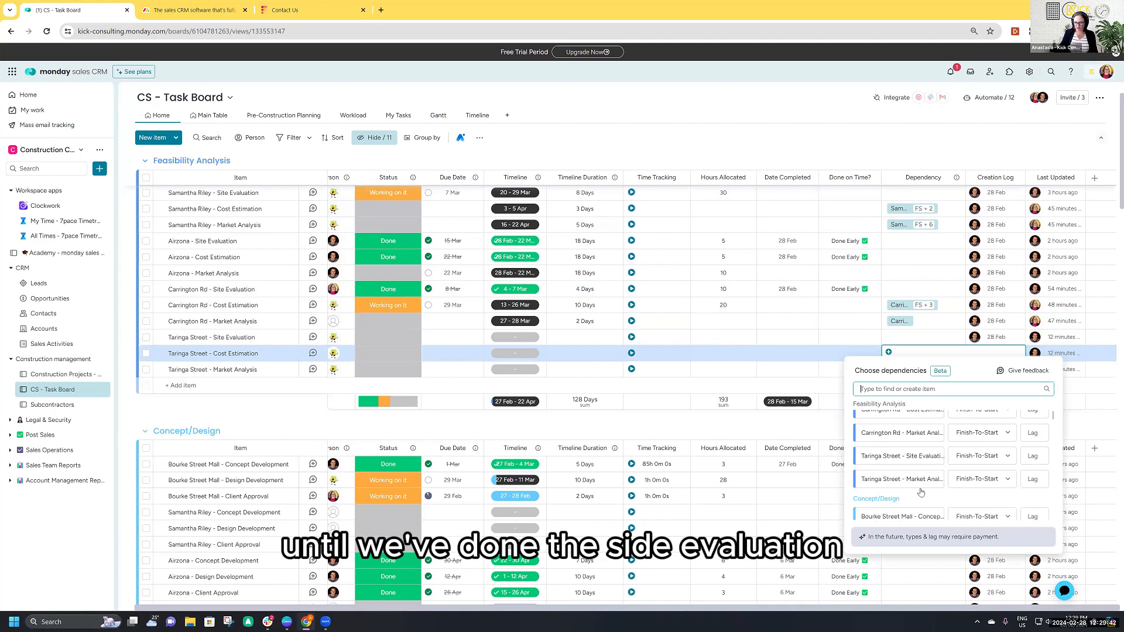
{"action": "left_click", "coordinate": [908, 457]}
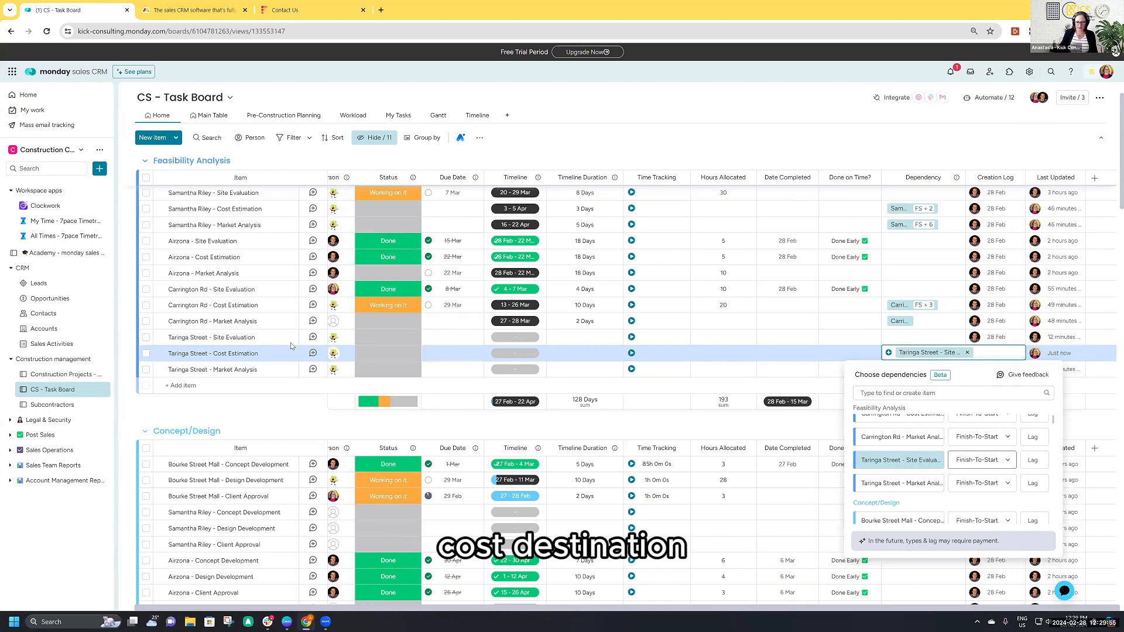
{"action": "left_click", "coordinate": [1033, 460]}
{"action": "type", "text": "2"}
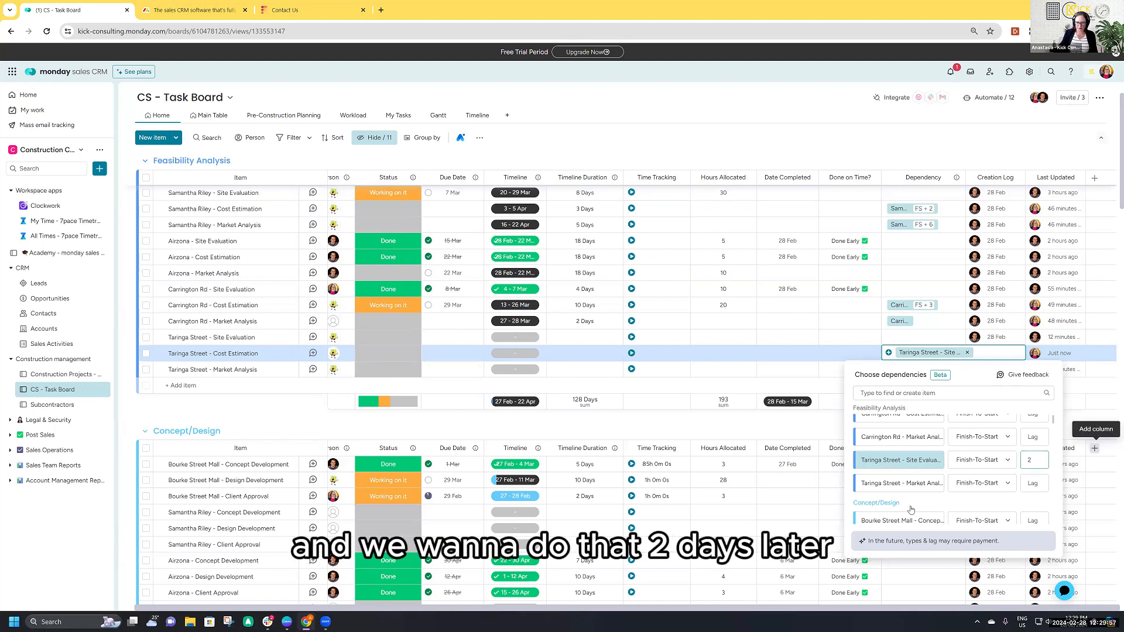
{"action": "left_click", "coordinate": [1094, 449]}
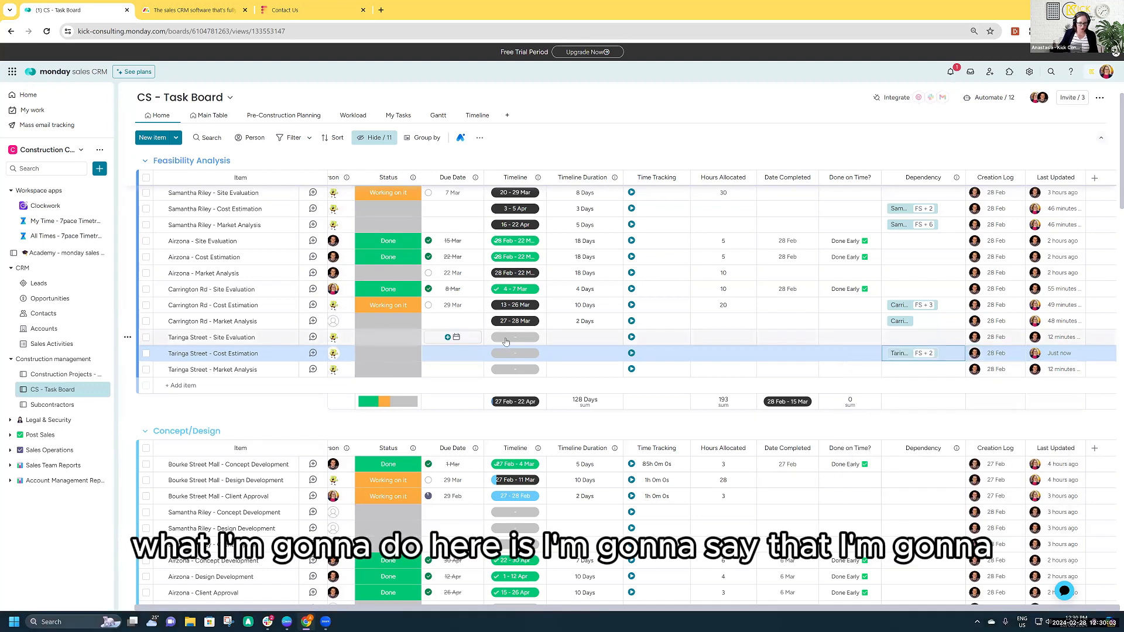
- Set the timeline of the Taringa Street - Site Evaluation task to 4 - 7 March 2024
{"action": "left_click", "coordinate": [506, 339]}
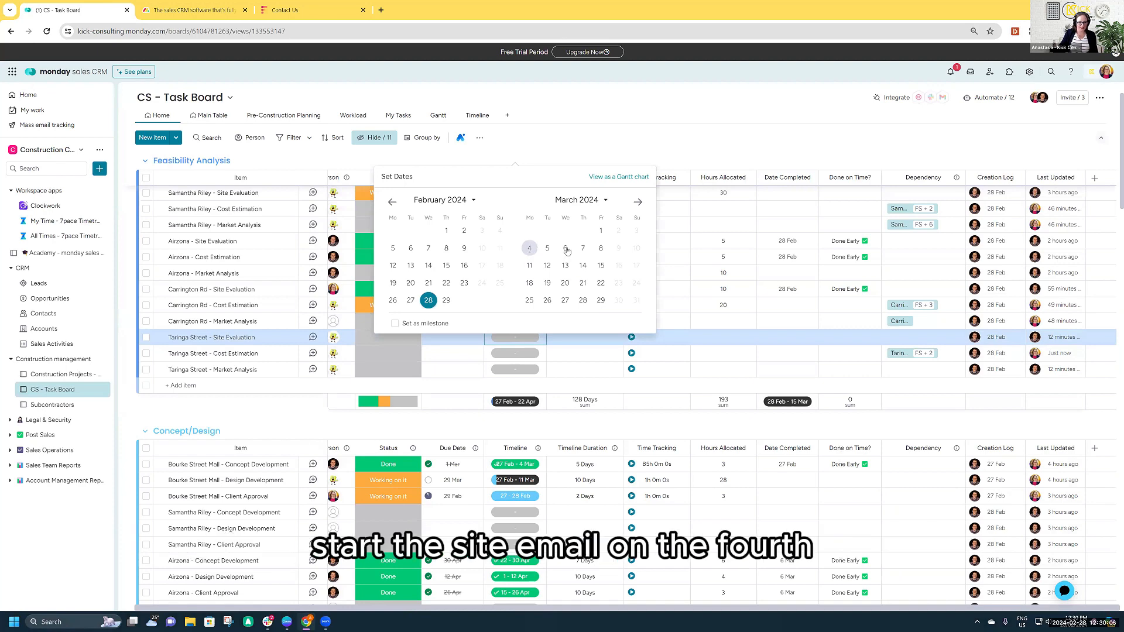
{"action": "left_click", "coordinate": [529, 248]}
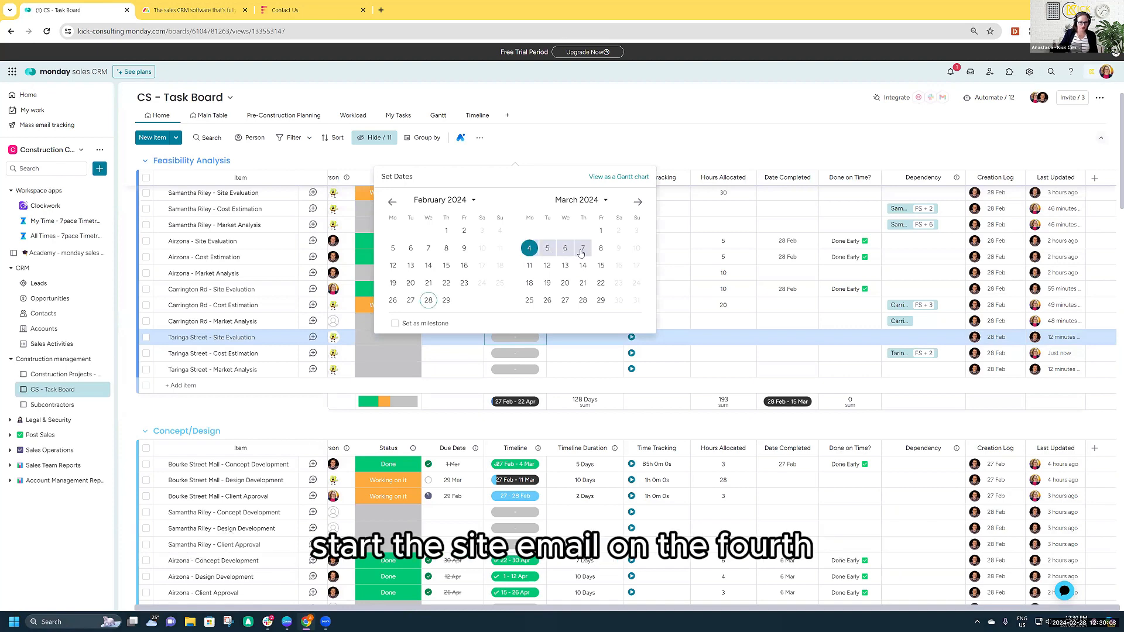
{"action": "left_click", "coordinate": [584, 248]}
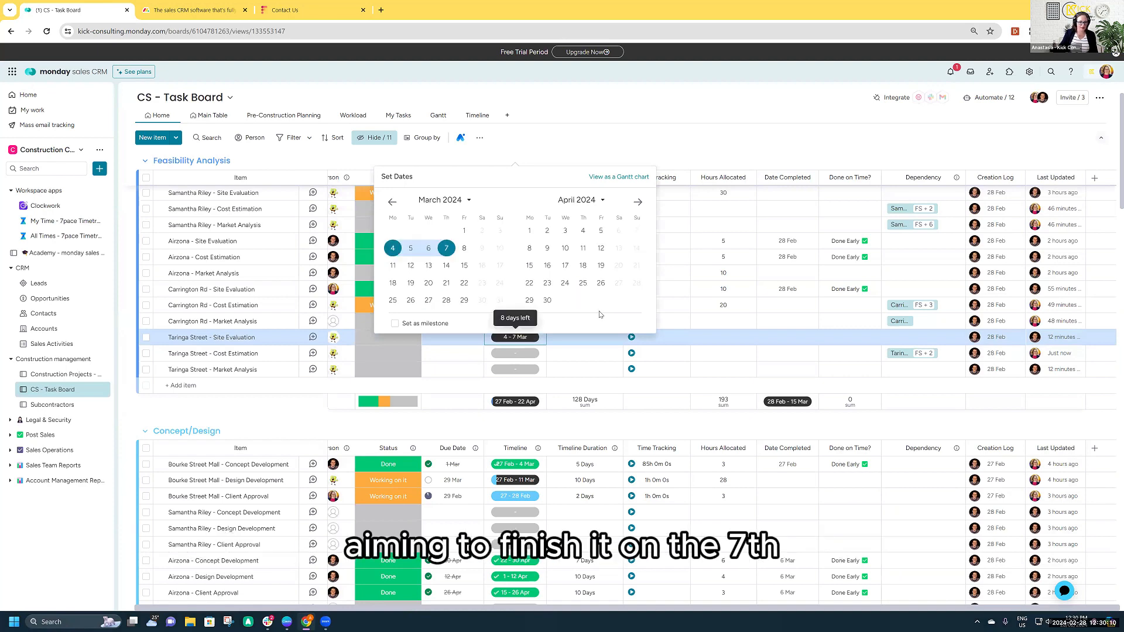
{"action": "left_click", "coordinate": [666, 105]}
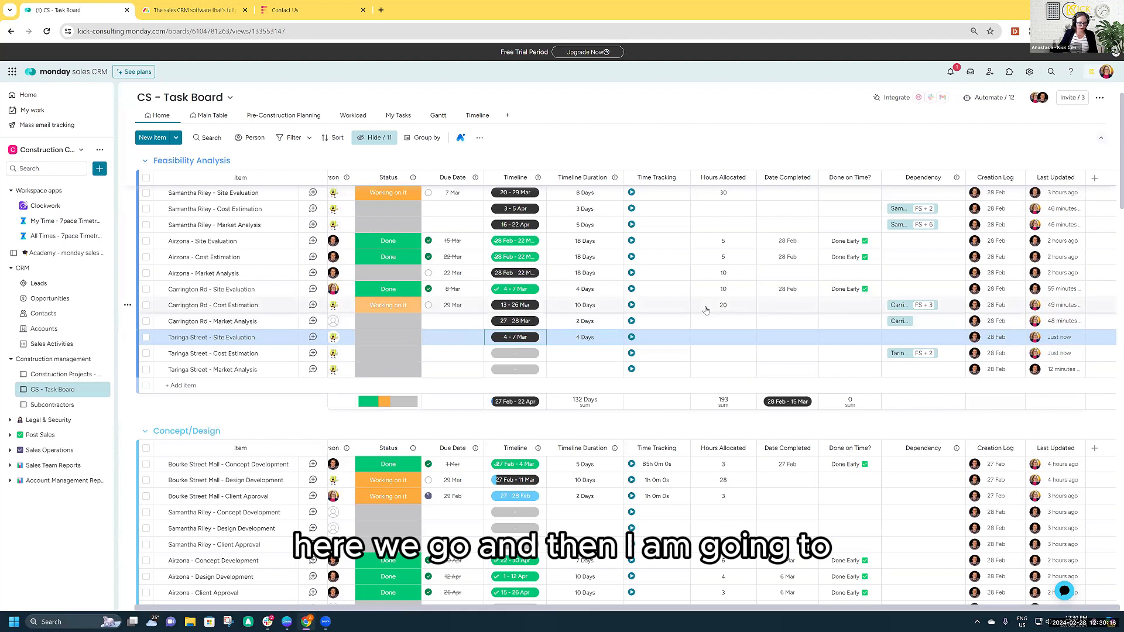
- Mark the Taringa Street - Site Evaluation task as Working on it, and change its status to Done
{"action": "left_click", "coordinate": [389, 339]}
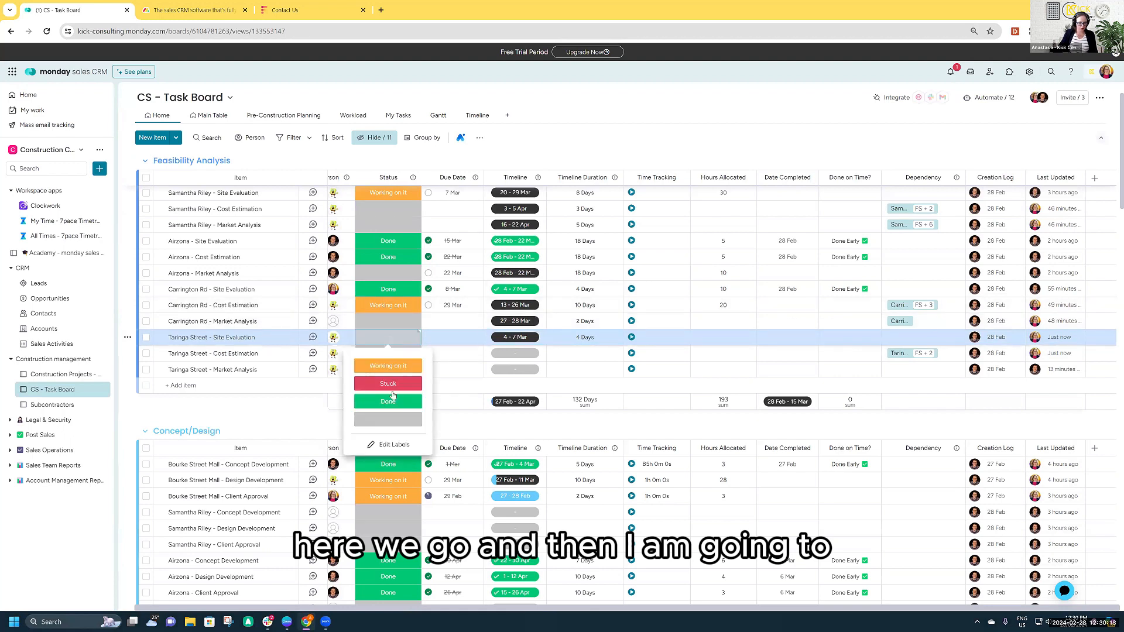
{"action": "left_click", "coordinate": [393, 365]}
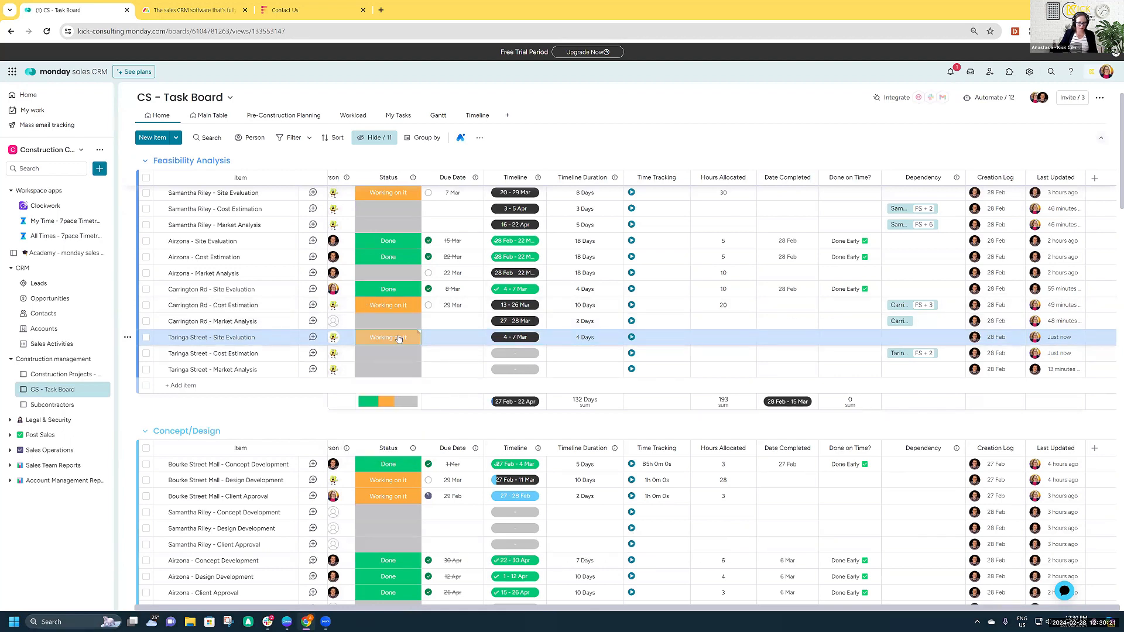
{"action": "left_click", "coordinate": [398, 339]}
{"action": "left_click", "coordinate": [393, 398]}
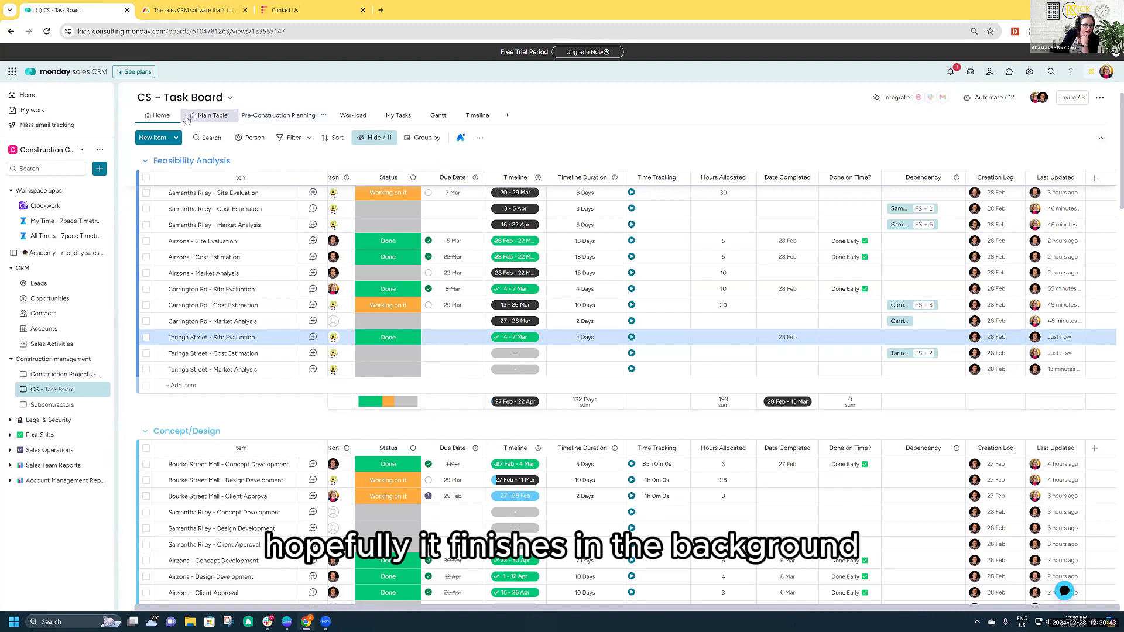
- Review each team member's weekly hours and assigned tasks in the Workload view, including the overloaded week 13
{"action": "left_click", "coordinate": [350, 117]}
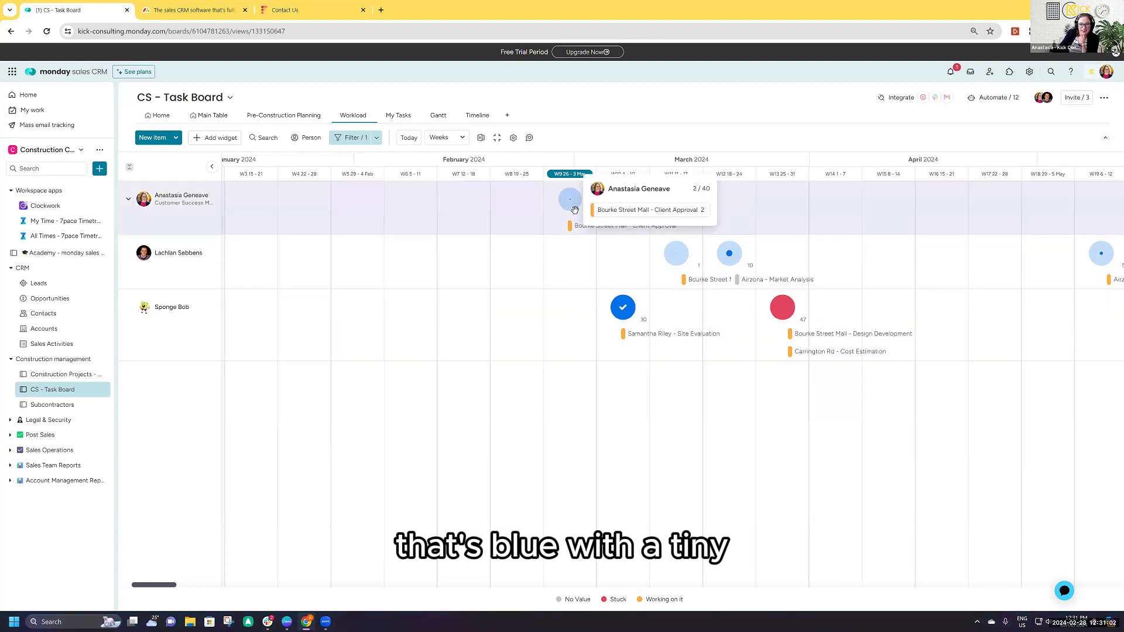
{"action": "mouse_move", "coordinate": [571, 201]}
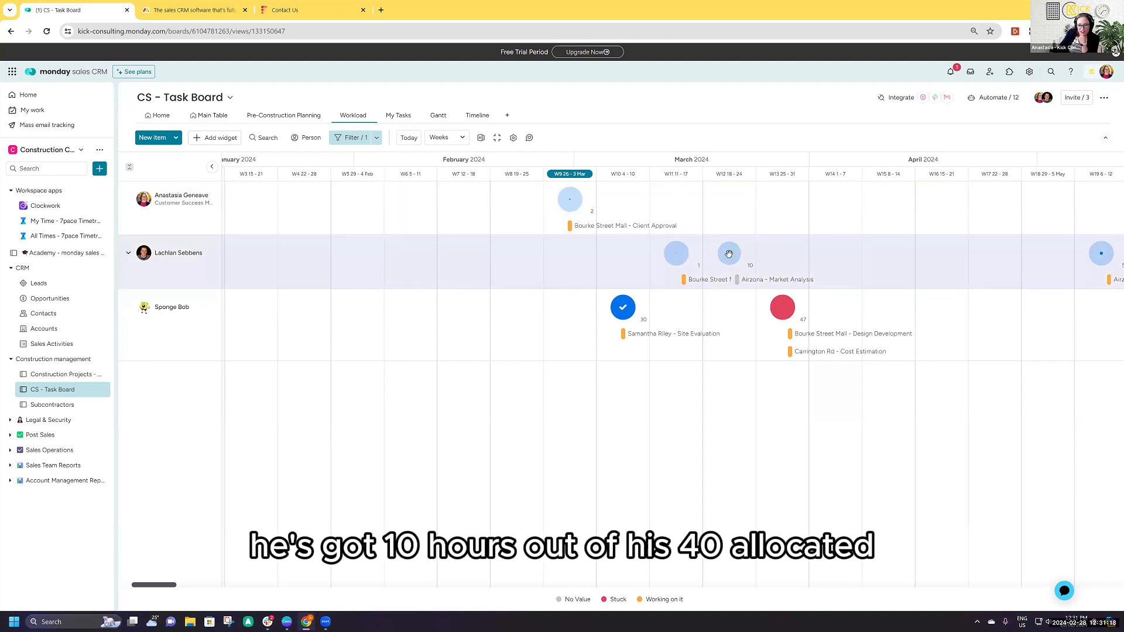
{"action": "mouse_move", "coordinate": [682, 251]}
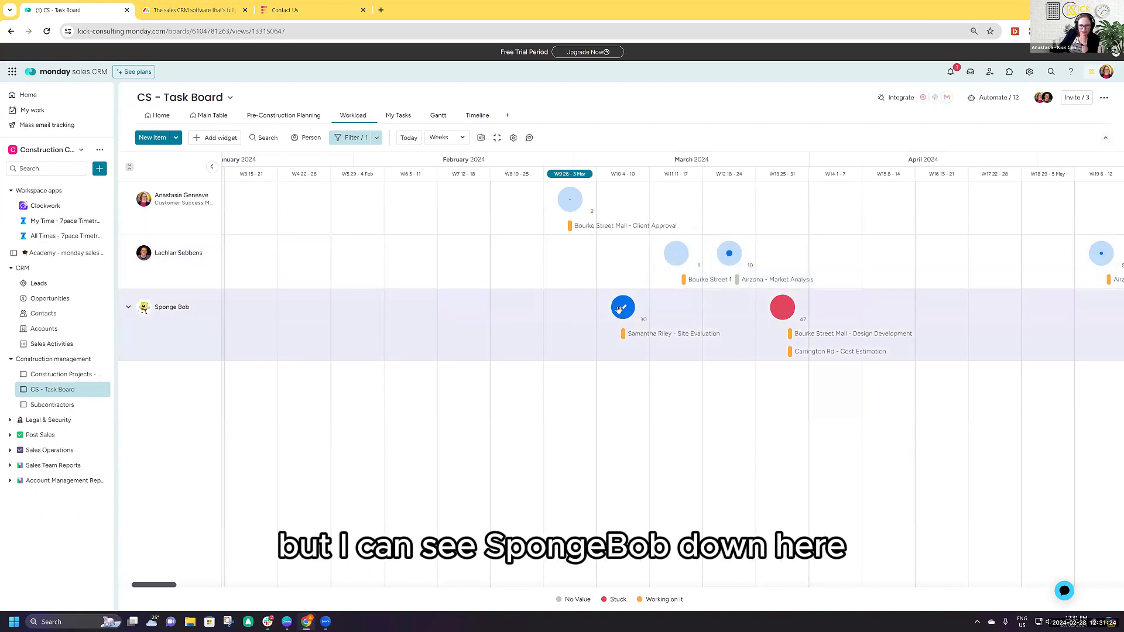
{"action": "mouse_move", "coordinate": [618, 310]}
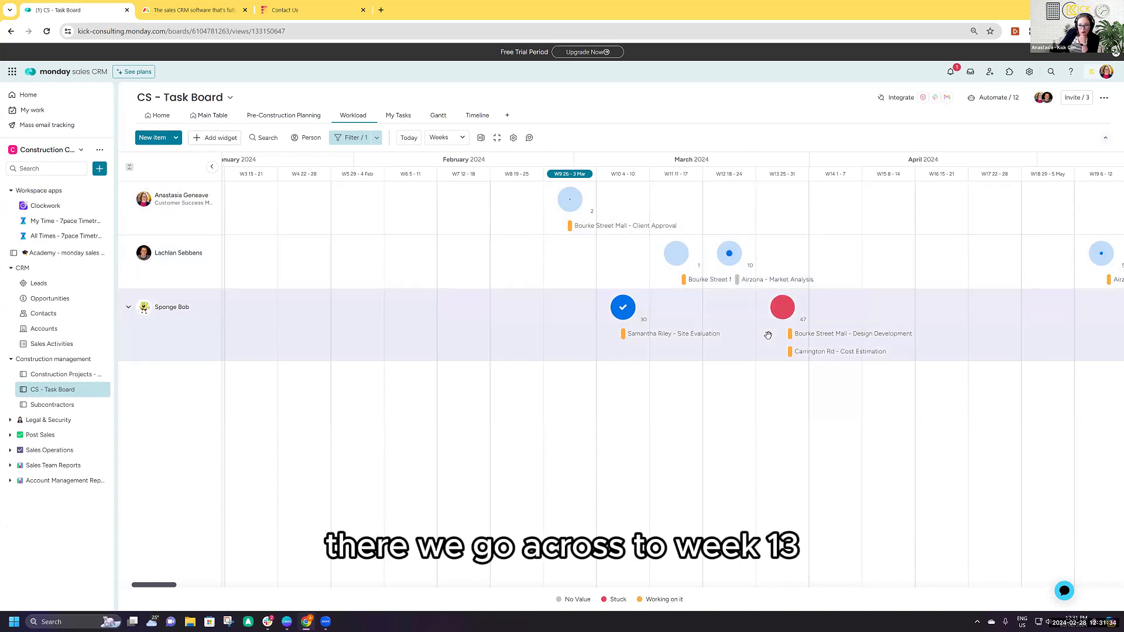
{"action": "mouse_move", "coordinate": [779, 312]}
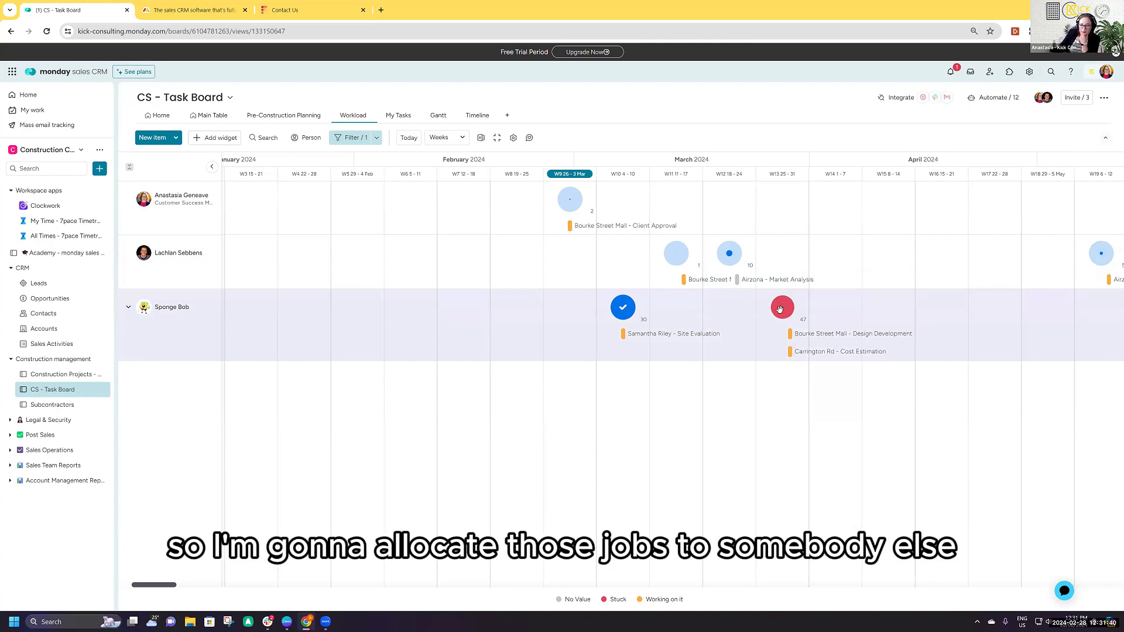
{"action": "left_click_drag", "start_coordinate": [811, 396], "coordinate": [821, 426]}
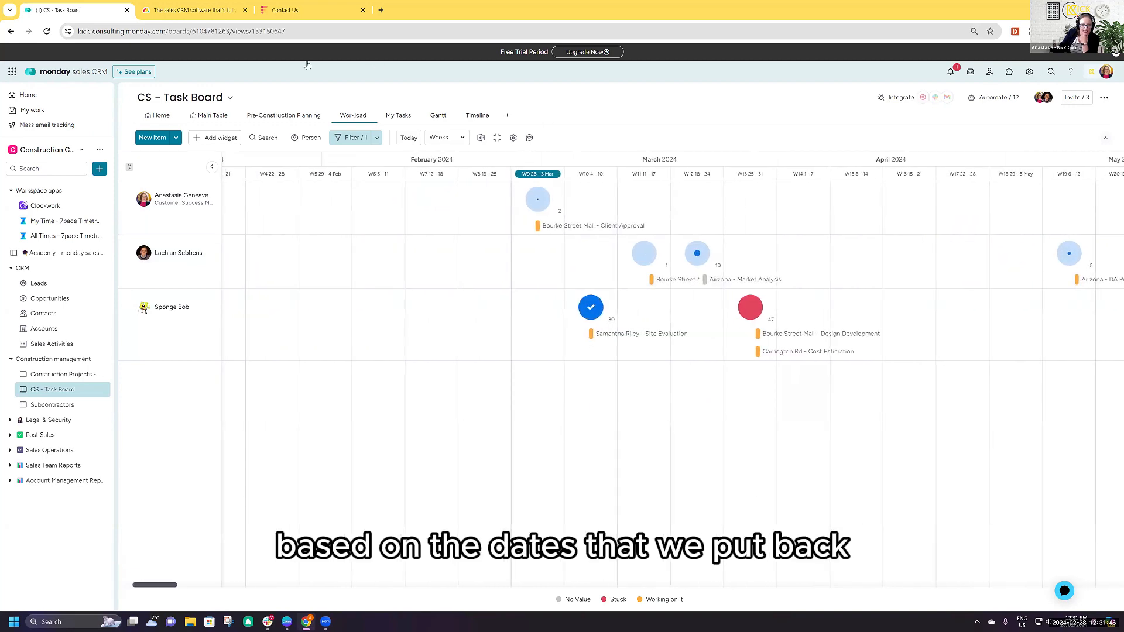
{"action": "left_click", "coordinate": [156, 115]}
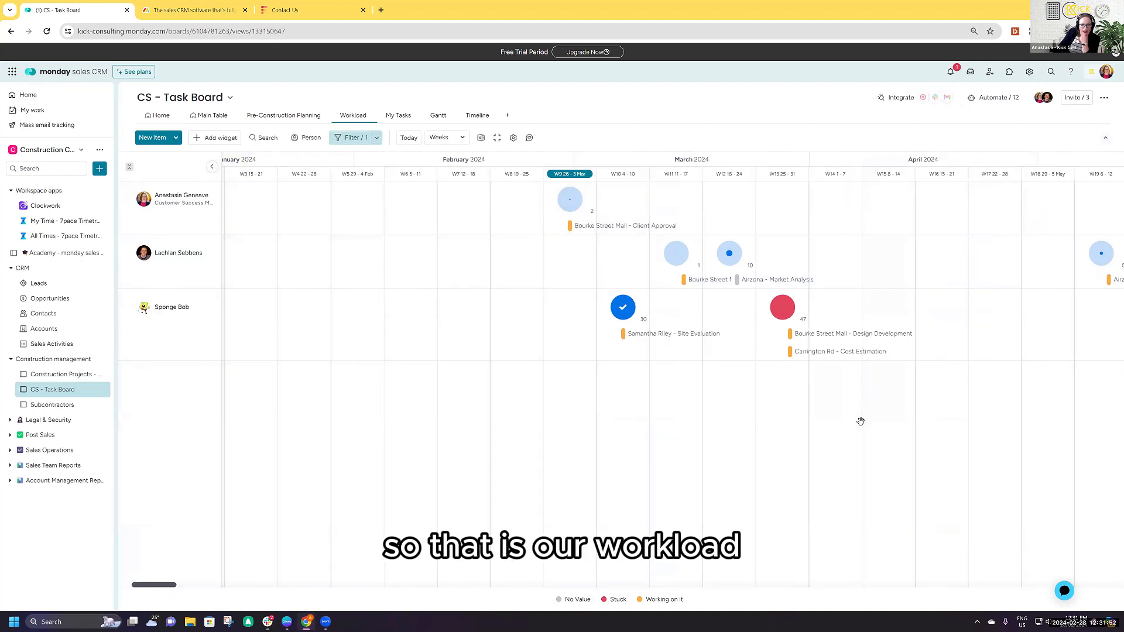
{"action": "left_click_drag", "start_coordinate": [755, 430], "coordinate": [745, 454]}
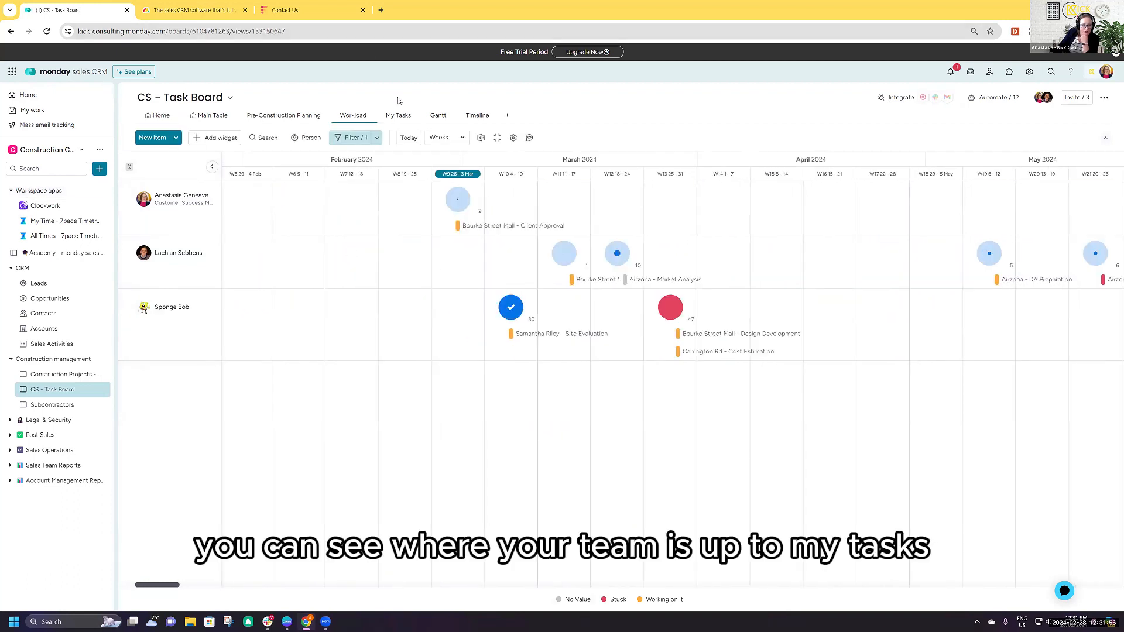
- Check the My Tasks view and examine the task bars and dependencies across March and April in the Gantt view
{"action": "left_click", "coordinate": [399, 115]}
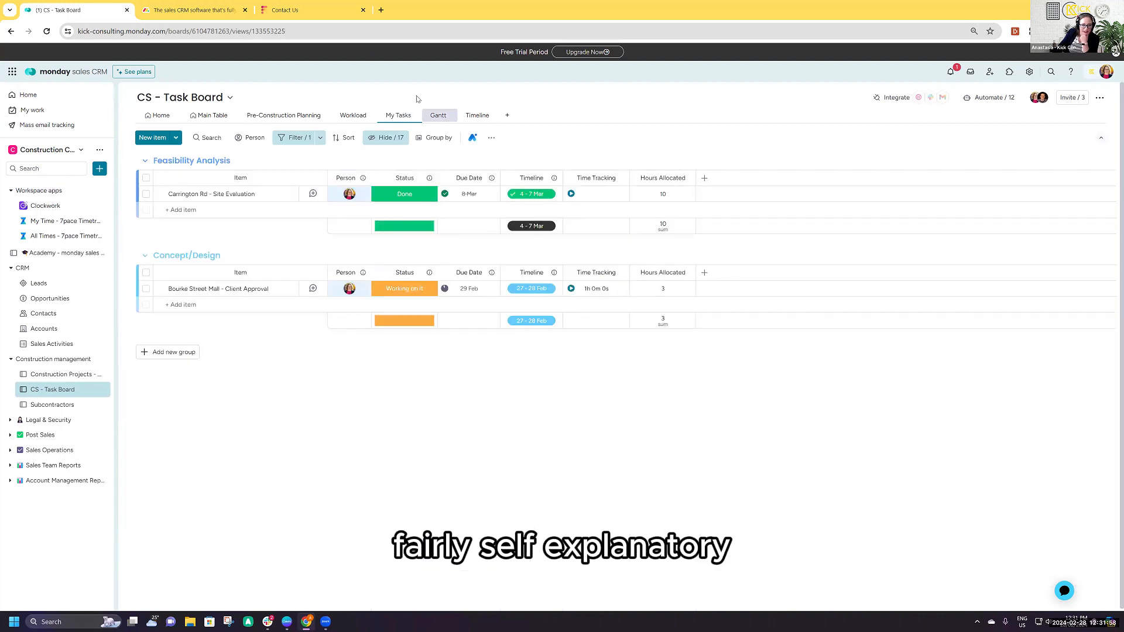
{"action": "left_click", "coordinate": [438, 115]}
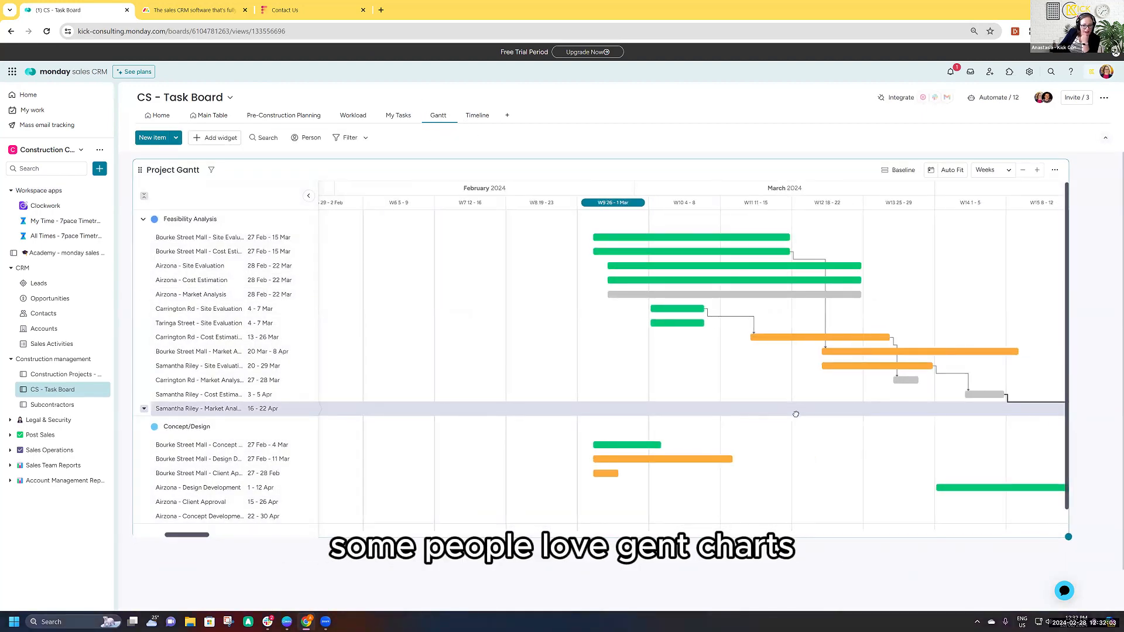
{"action": "left_click_drag", "start_coordinate": [795, 414], "coordinate": [710, 422]}
{"action": "left_click_drag", "start_coordinate": [820, 429], "coordinate": [704, 434]}
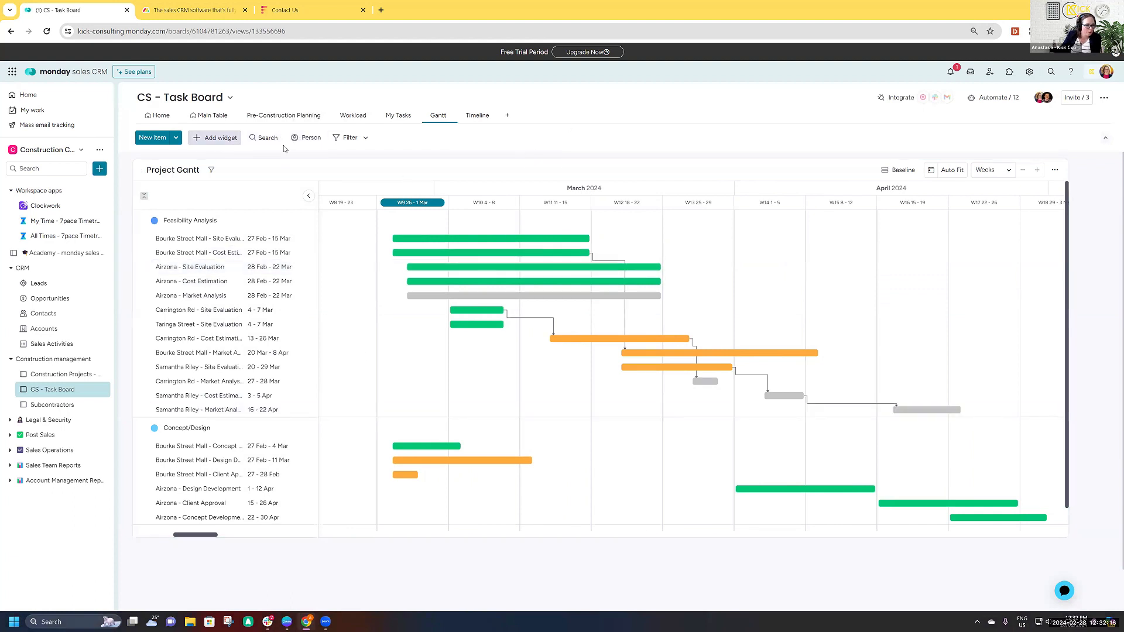
- In the Gantt chart narrowed to bourke, move Bourke Street Mall - Market Analysis to 27 Mar - 15 Apr, and return to the Home view
{"action": "left_click", "coordinate": [267, 138]}
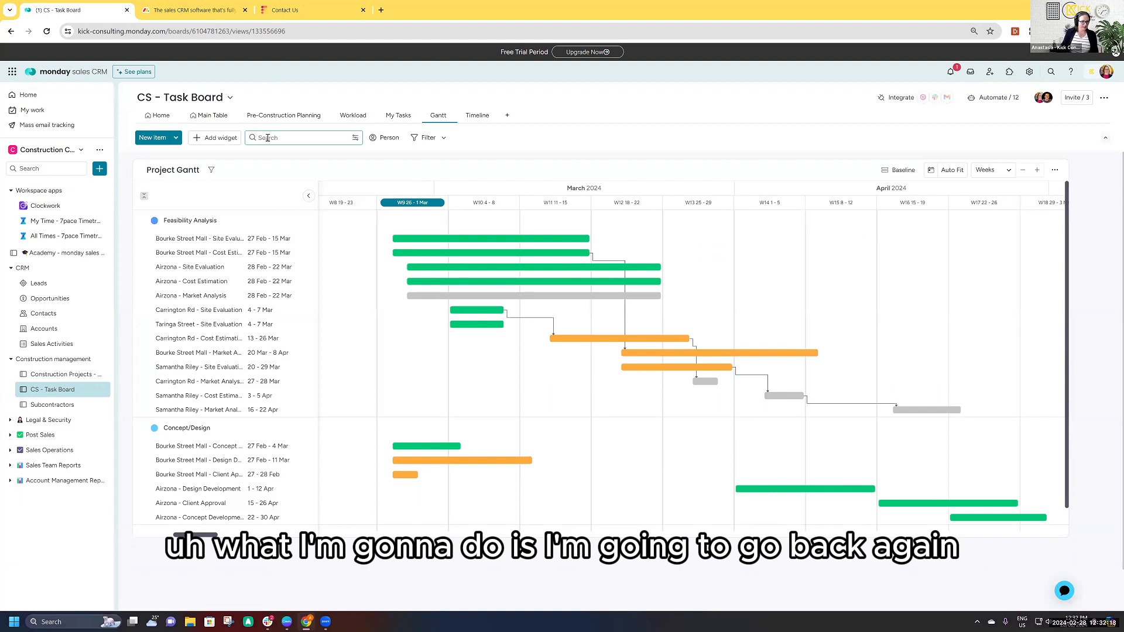
{"action": "type", "text": "bourke"}
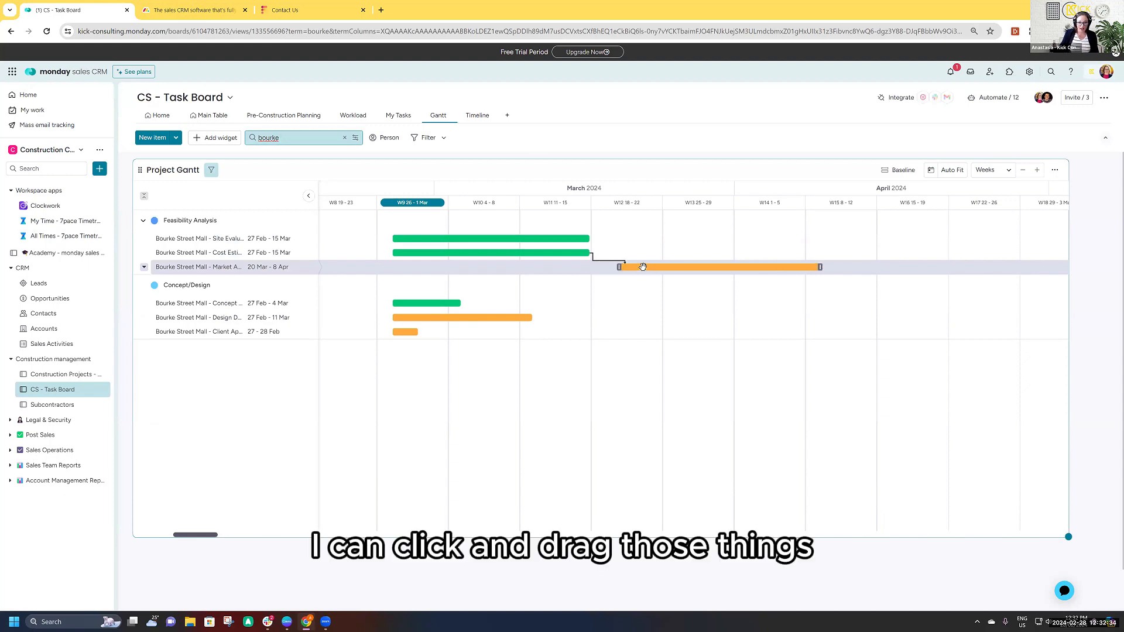
{"action": "left_click_drag", "start_coordinate": [643, 269], "coordinate": [713, 269]}
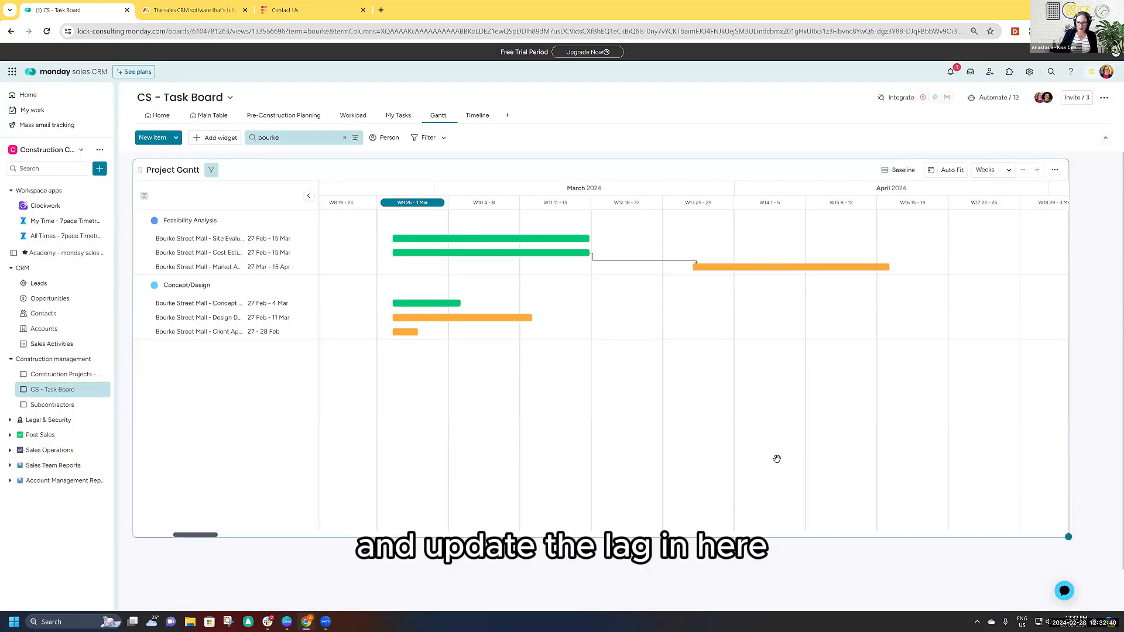
{"action": "left_click", "coordinate": [159, 118]}
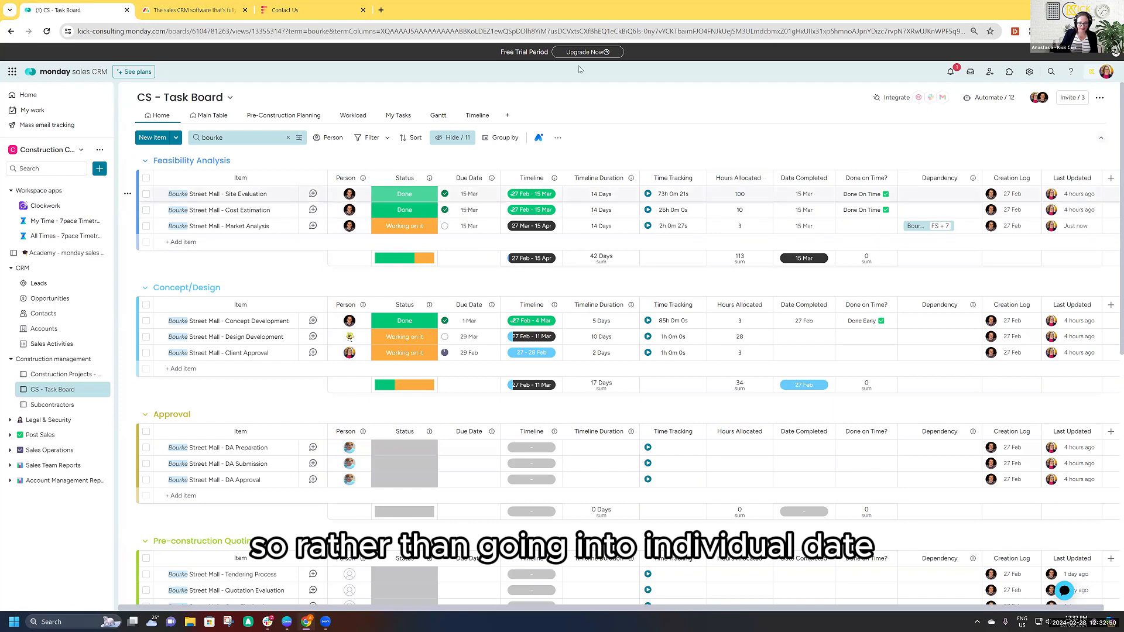
- In the Gantt chart narrowed to the client-named project, move its Cost Estimation task to 10 - 12 Apr and update the dependency lag to 7
{"action": "left_click", "coordinate": [438, 115]}
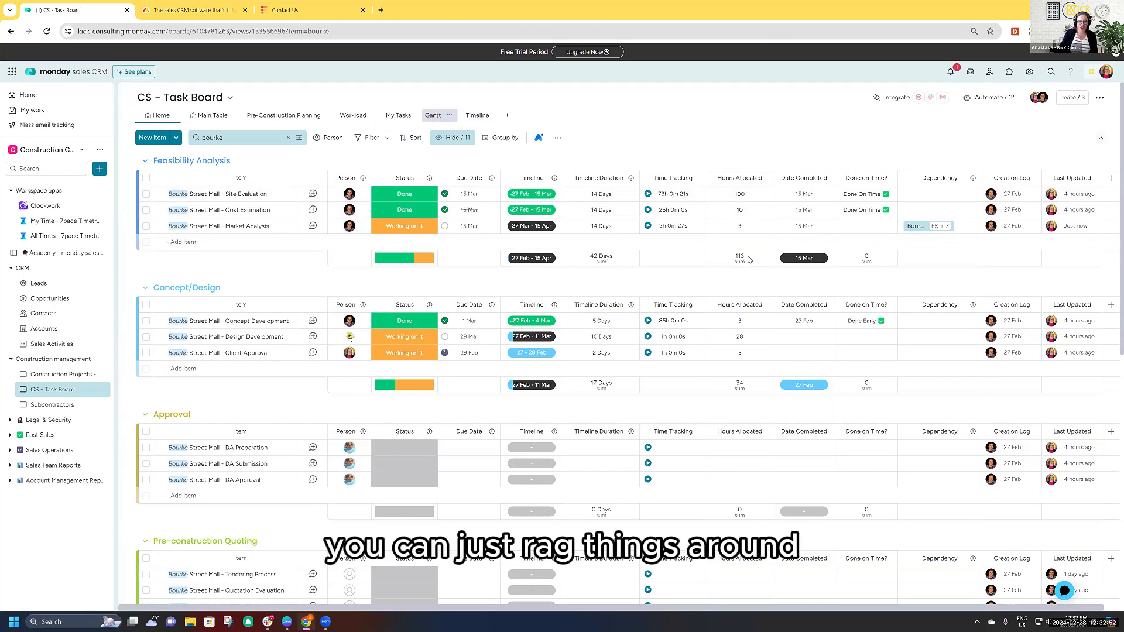
{"action": "double_click", "coordinate": [273, 137]}
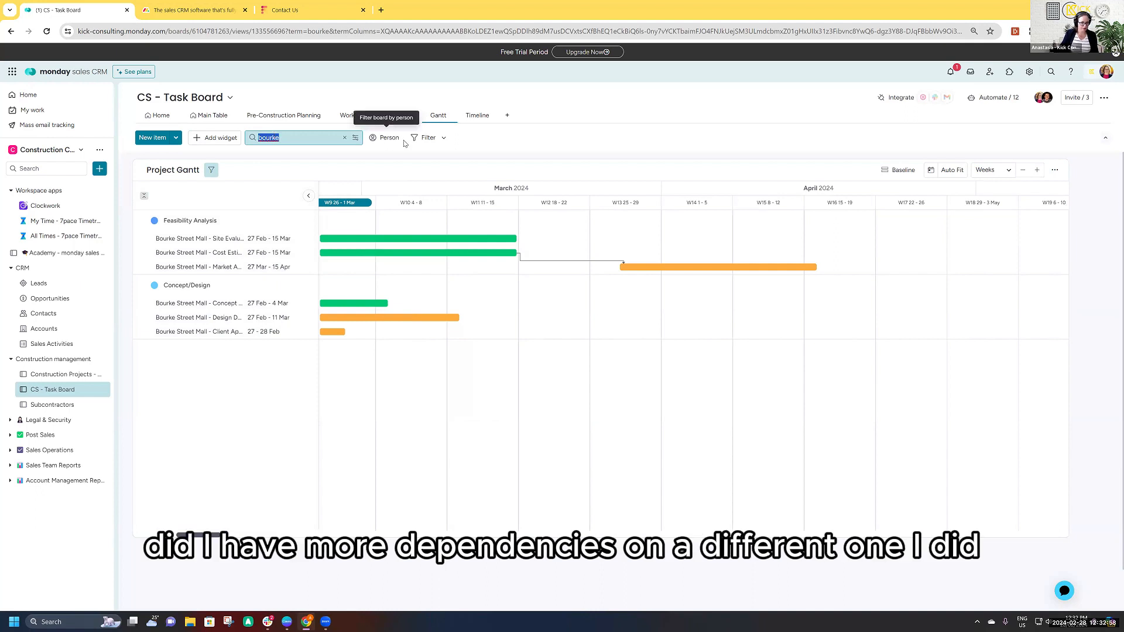
{"action": "left_click", "coordinate": [344, 137]}
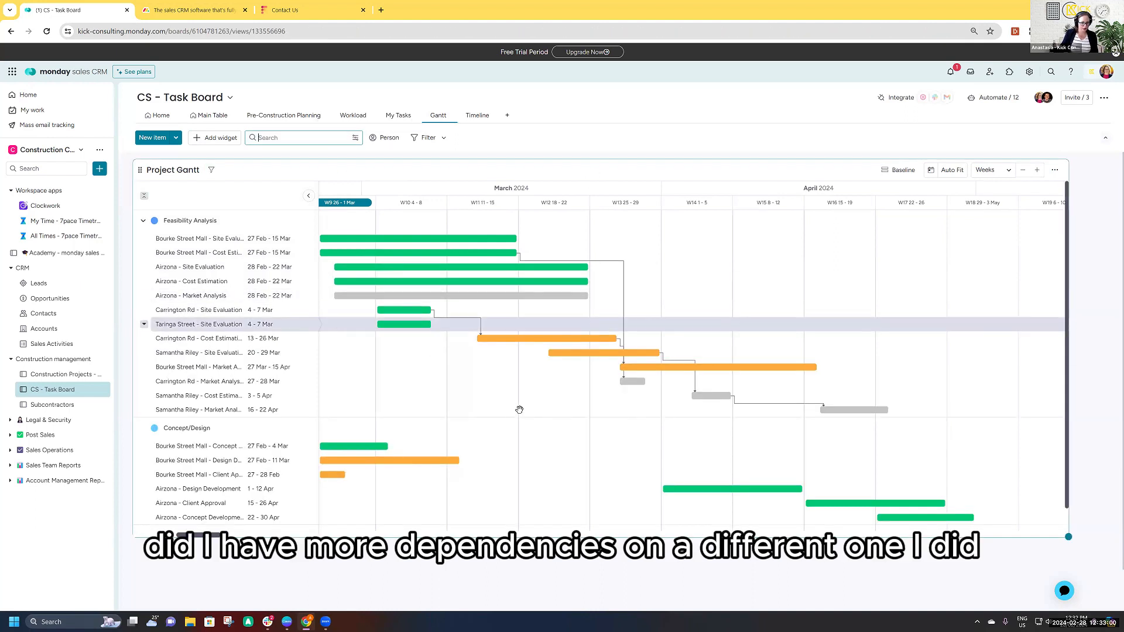
{"action": "left_click", "coordinate": [288, 137]}
{"action": "type", "text": "samant"}
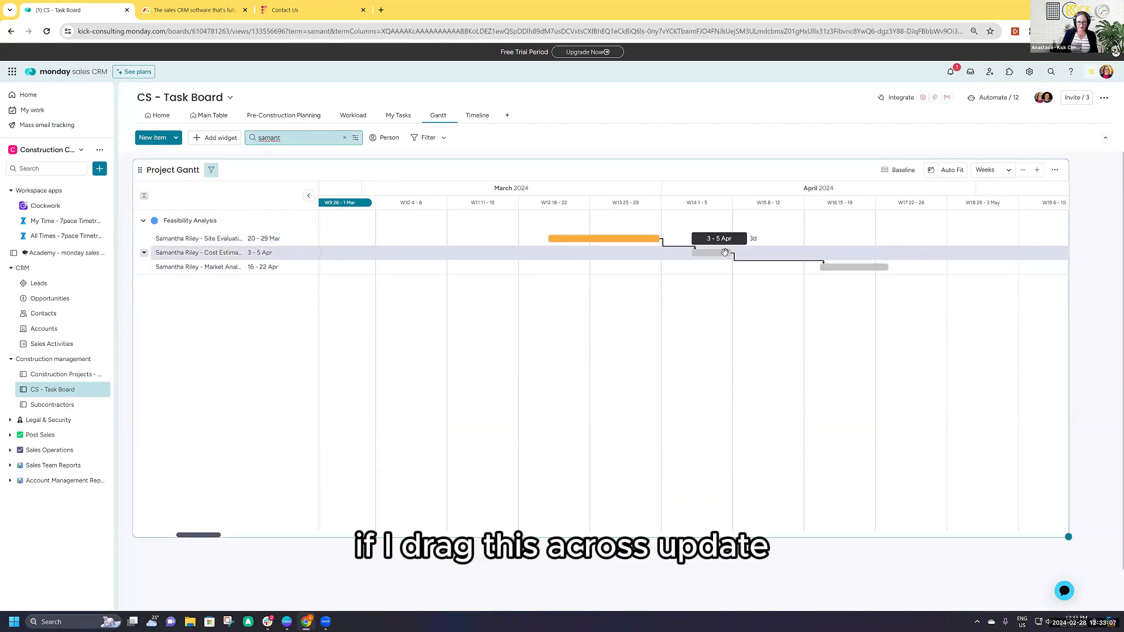
{"action": "left_click_drag", "start_coordinate": [725, 252], "coordinate": [792, 247]}
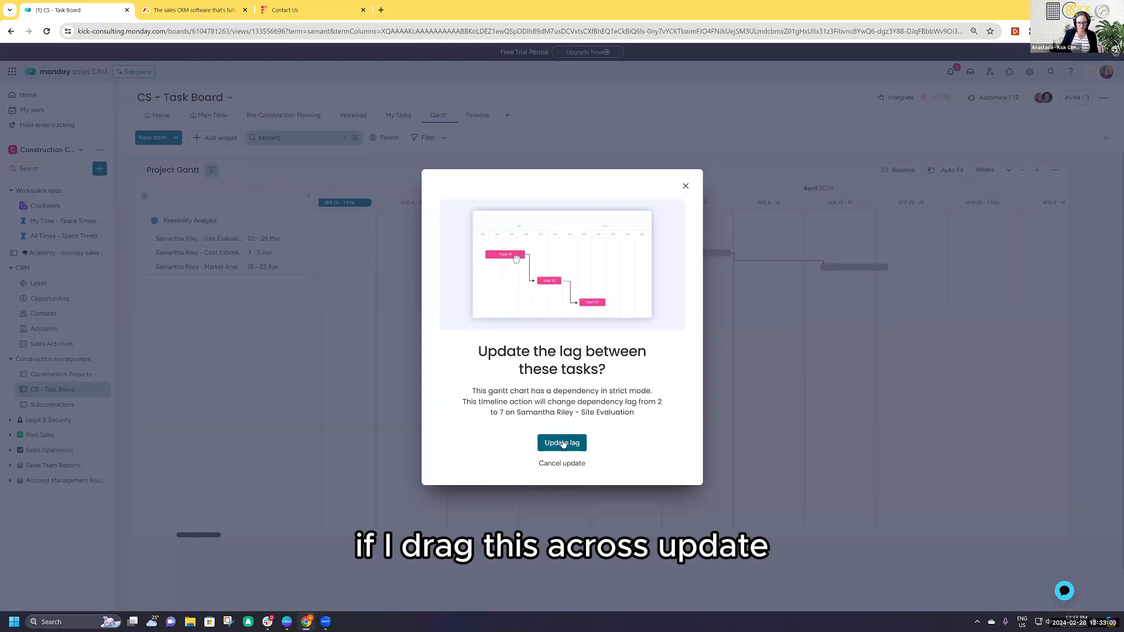
{"action": "left_click", "coordinate": [561, 443]}
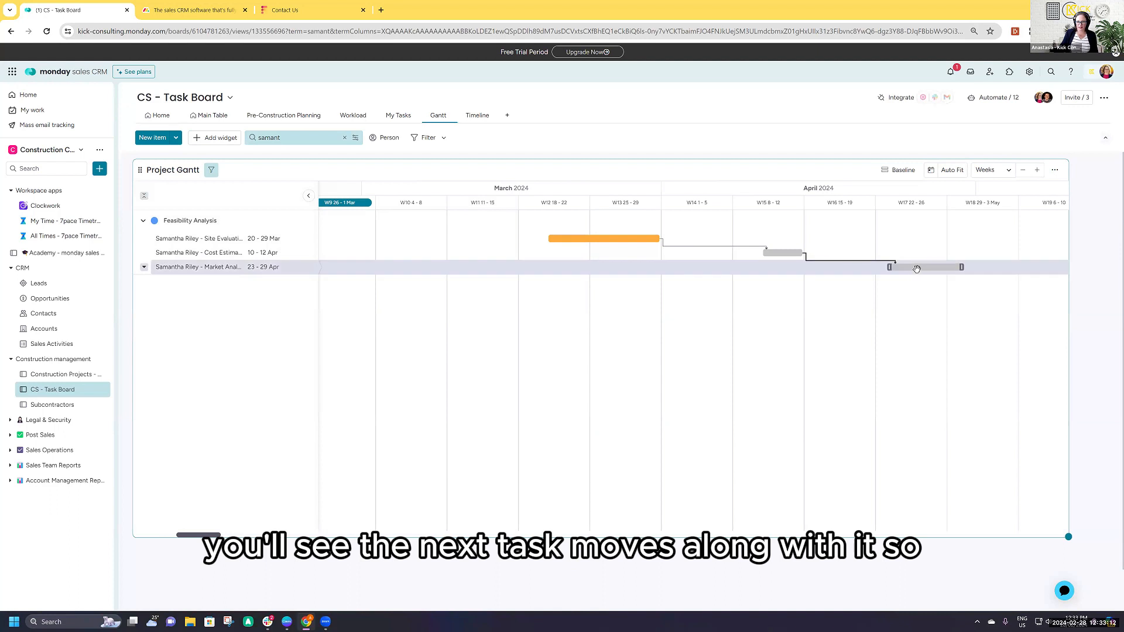
{"action": "scroll", "coordinate": [767, 342], "scroll_direction": "right", "scroll_amount": 3}
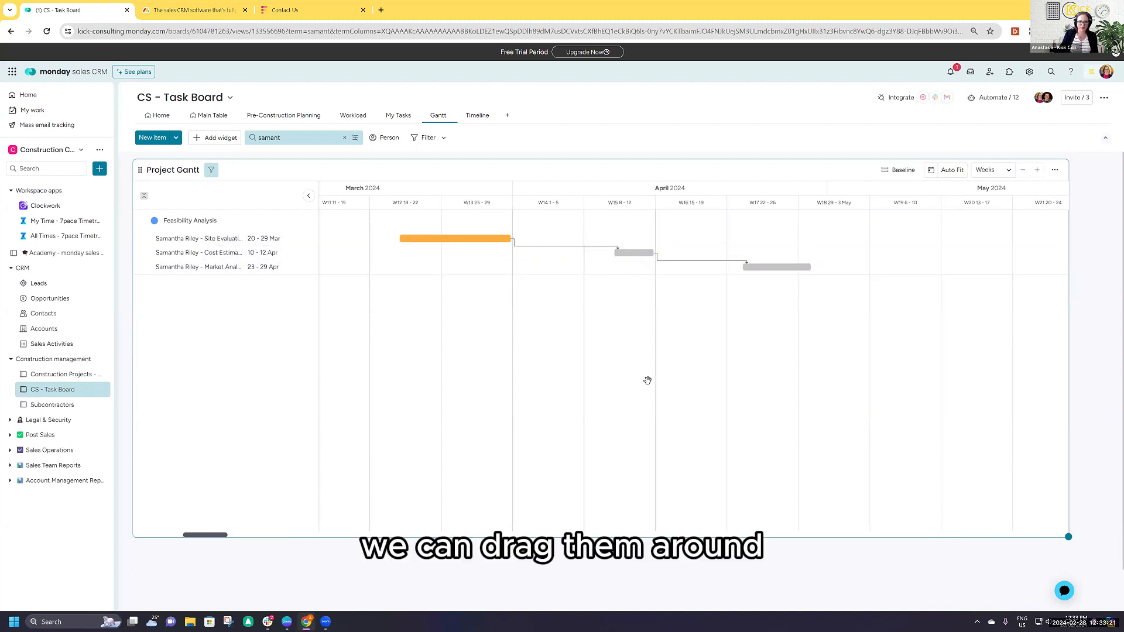
- Review the Workload view with the project search cleared to show all team members, and check the My Tasks view
{"action": "left_click", "coordinate": [346, 115]}
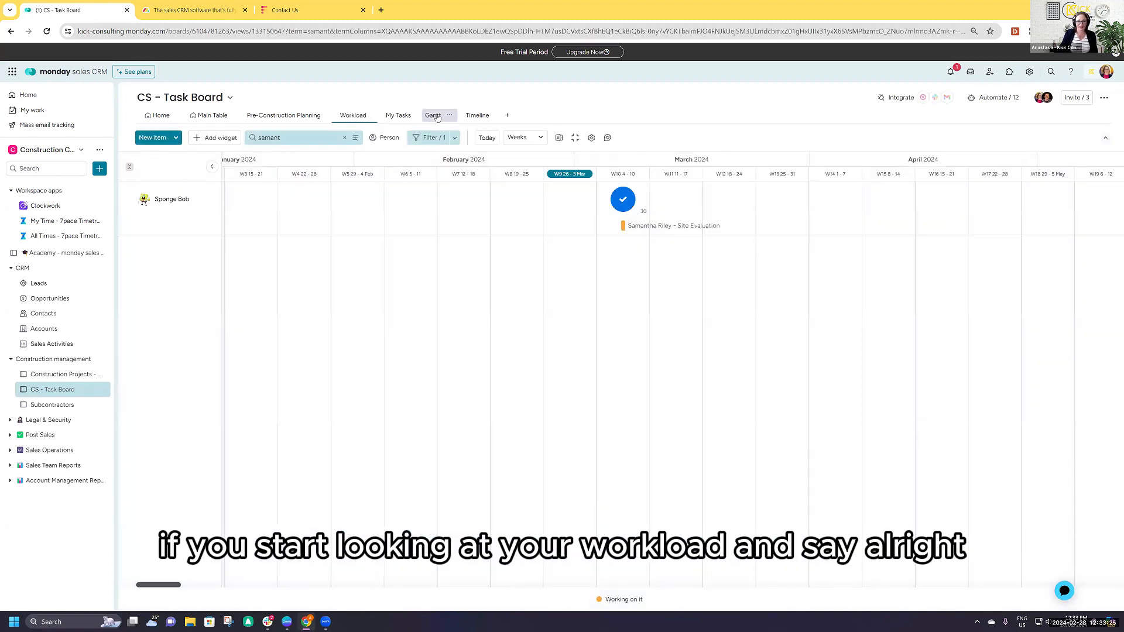
{"action": "scroll", "coordinate": [503, 357], "scroll_direction": "left", "scroll_amount": 2}
{"action": "scroll", "coordinate": [792, 401], "scroll_direction": "right", "scroll_amount": 8}
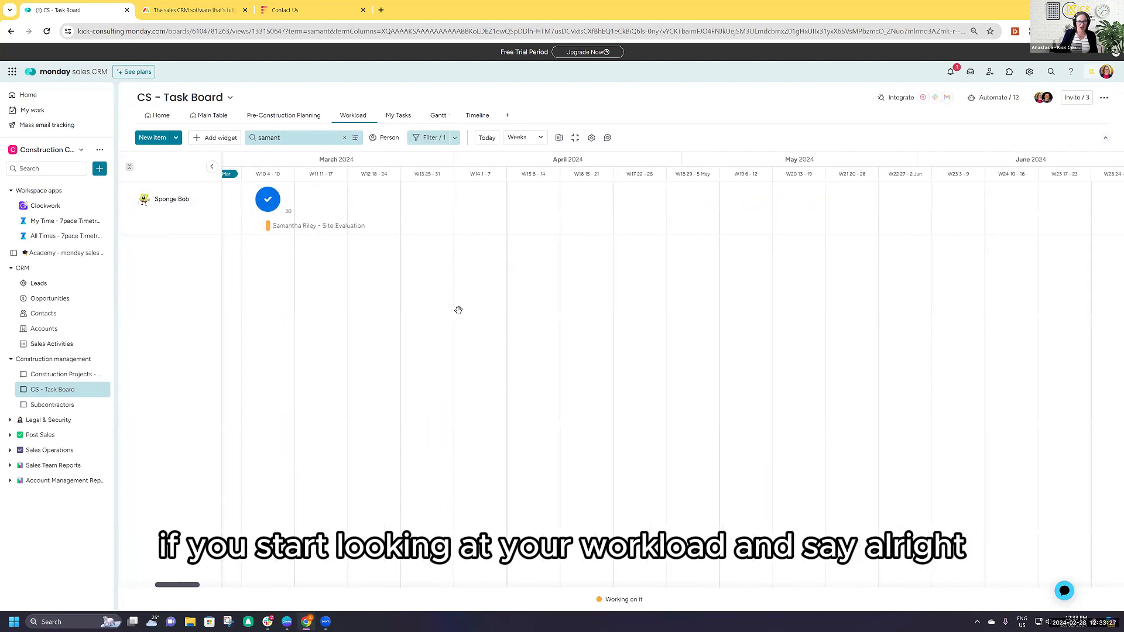
{"action": "scroll", "coordinate": [737, 345], "scroll_direction": "left", "scroll_amount": 4}
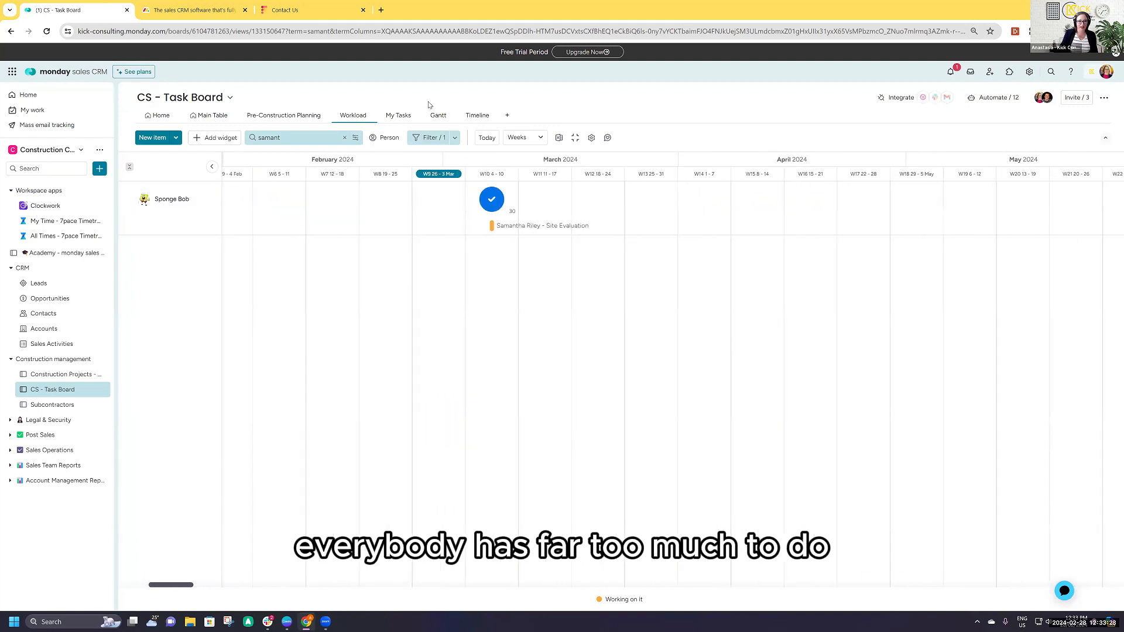
{"action": "left_click", "coordinate": [345, 138]}
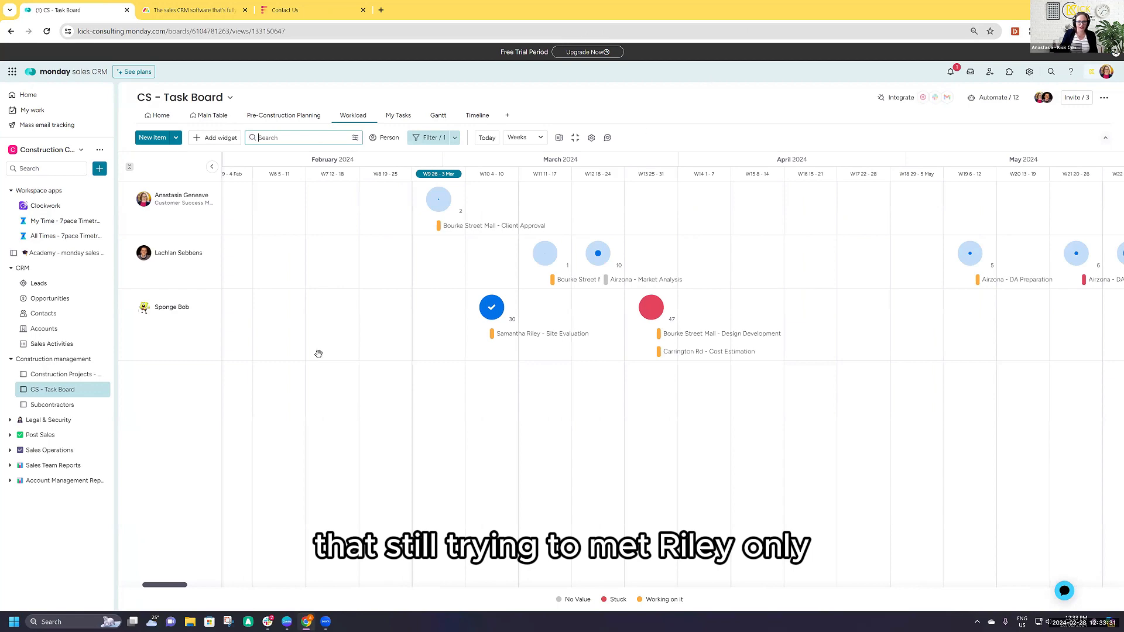
{"action": "left_click", "coordinate": [398, 115]}
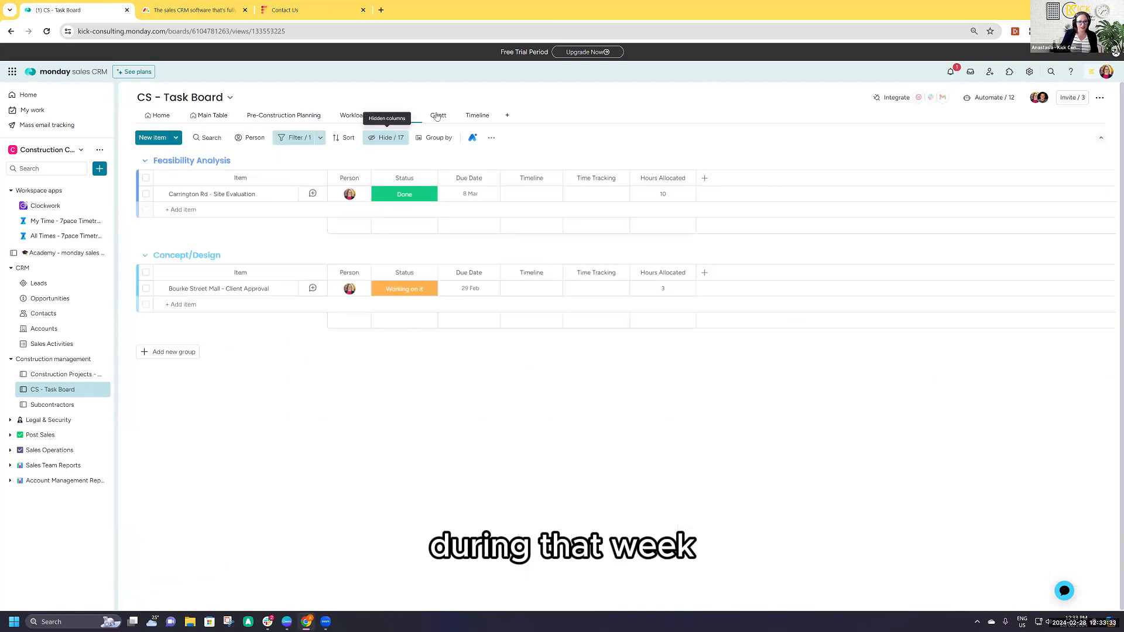
- In the Gantt chart, move Airzona - Site Evaluation to 7 Mar - 1 Apr and Airzona - Market Analysis to 14 Mar - 8 Apr
{"action": "left_click", "coordinate": [438, 115]}
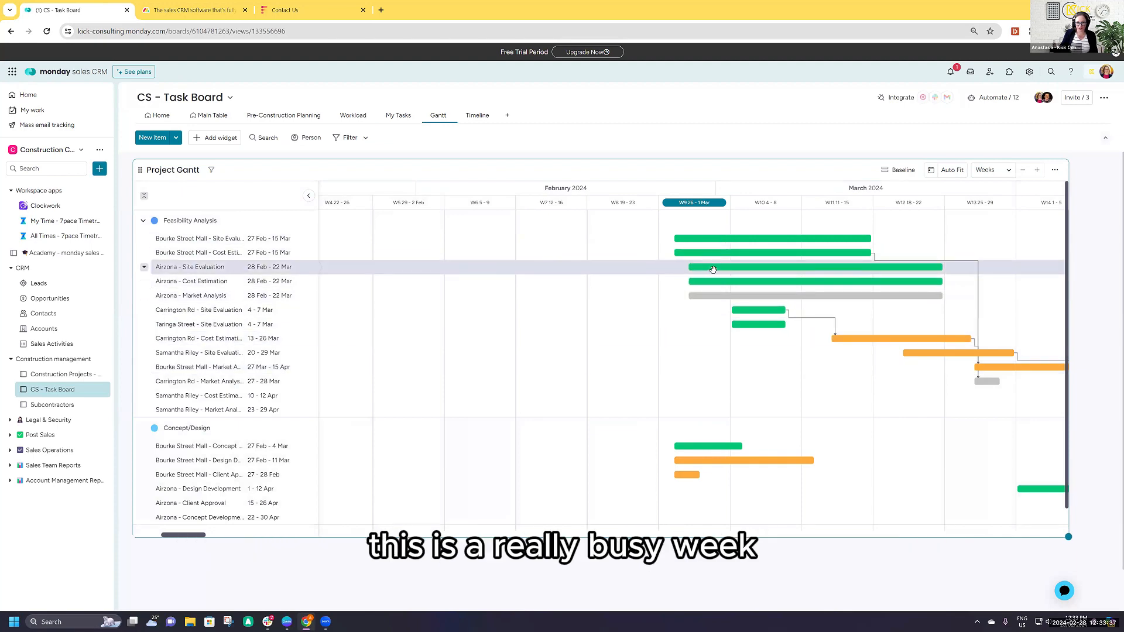
{"action": "scroll", "coordinate": [713, 269], "scroll_direction": "right", "scroll_amount": 5}
{"action": "left_click_drag", "start_coordinate": [546, 268], "coordinate": [628, 269]}
{"action": "scroll", "coordinate": [410, 391], "scroll_direction": "right", "scroll_amount": 3}
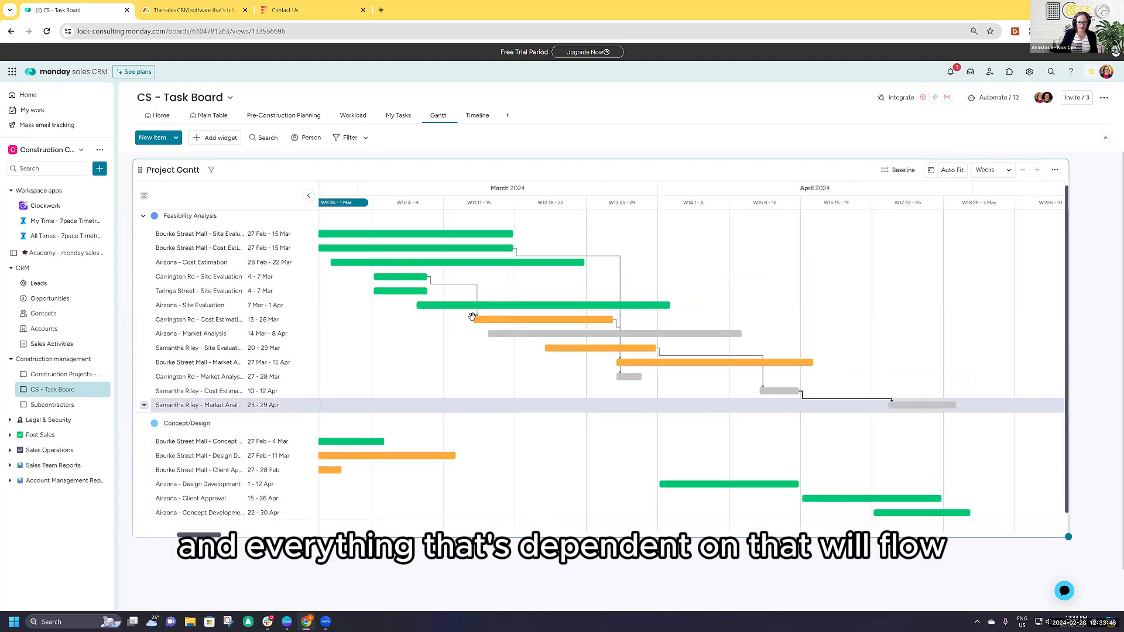
{"action": "scroll", "coordinate": [472, 316], "scroll_direction": "right", "scroll_amount": 2}
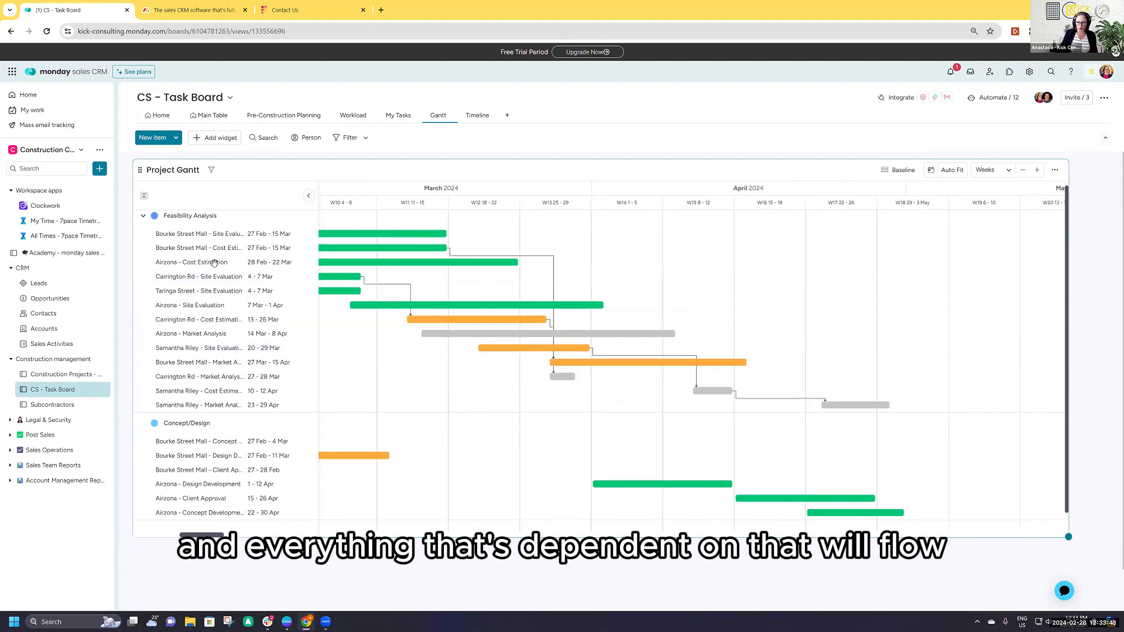
- Examine each team member's and the unassigned task bars across March and April in the Timeline view, and return to the Home view
{"action": "left_click", "coordinate": [476, 115]}
{"action": "scroll", "coordinate": [343, 293], "scroll_direction": "right", "scroll_amount": 3}
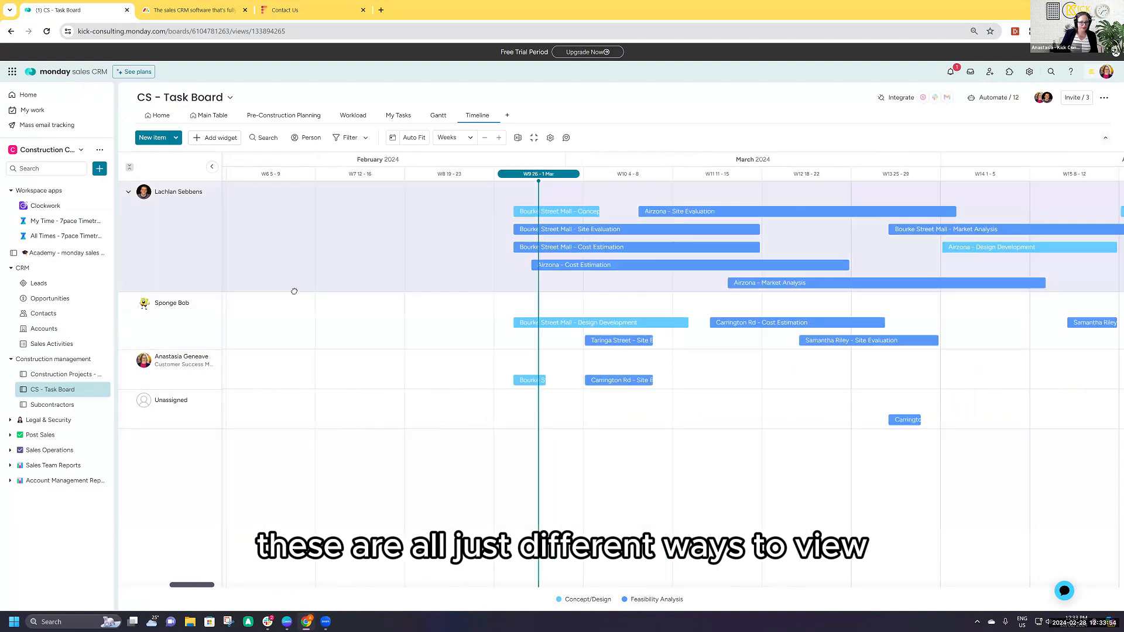
{"action": "scroll", "coordinate": [267, 289], "scroll_direction": "right", "scroll_amount": 3}
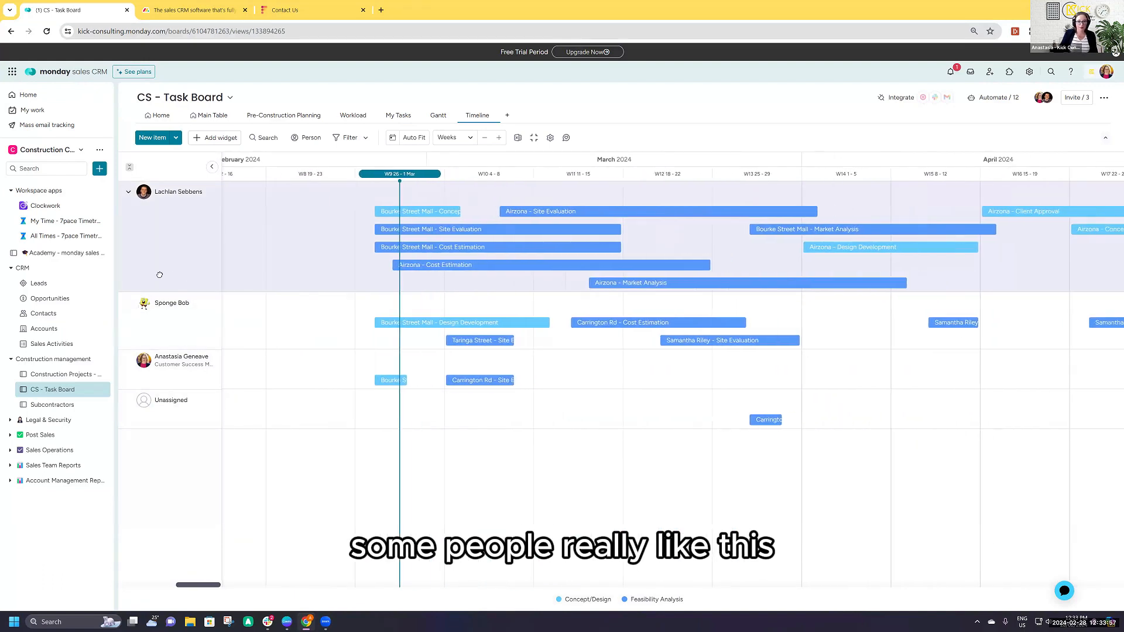
{"action": "scroll", "coordinate": [482, 220], "scroll_direction": "right", "scroll_amount": 1}
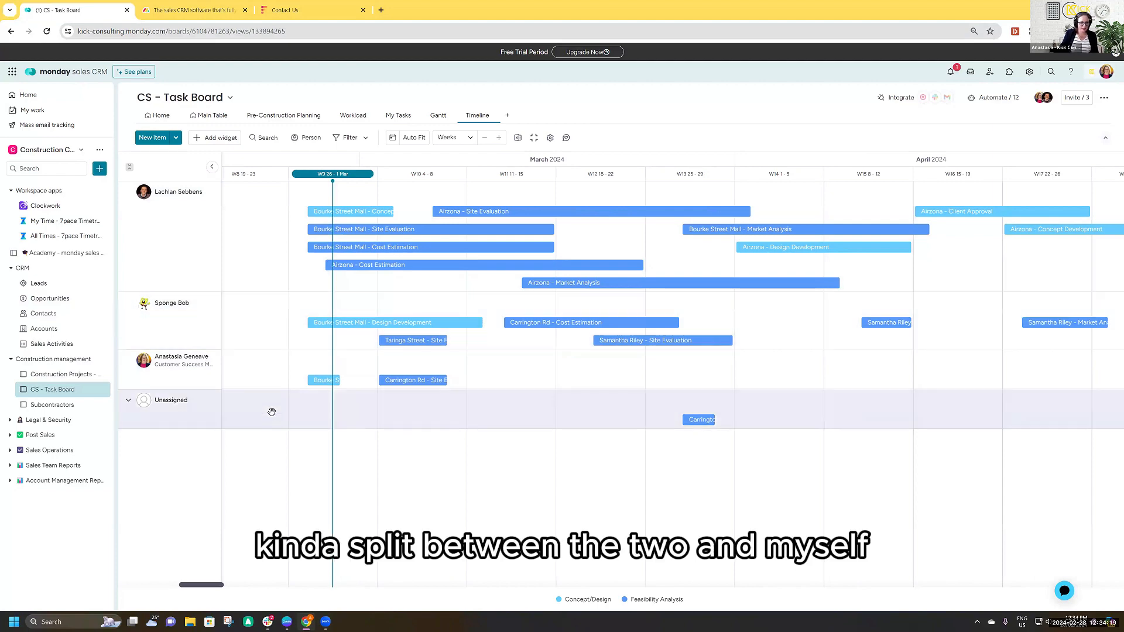
{"action": "left_click_drag", "start_coordinate": [589, 475], "coordinate": [687, 472]}
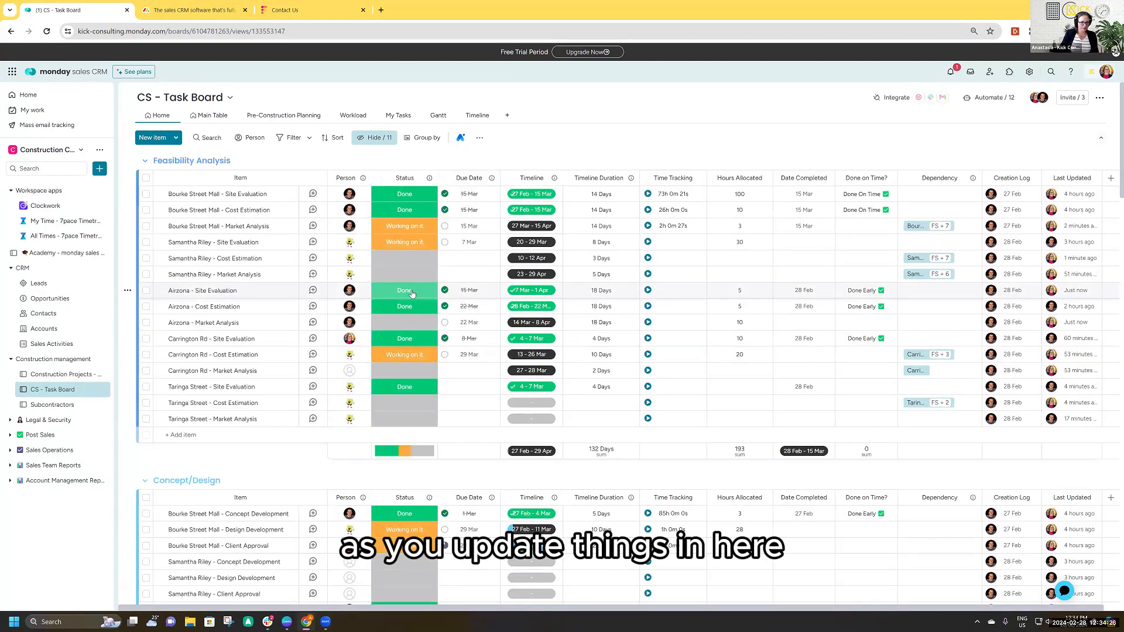
- Set the status of the Cost Estimation task dated 10 - 12 Apr to Done, and check its time tracking log
{"action": "left_click", "coordinate": [404, 259]}
{"action": "left_click", "coordinate": [404, 322]}
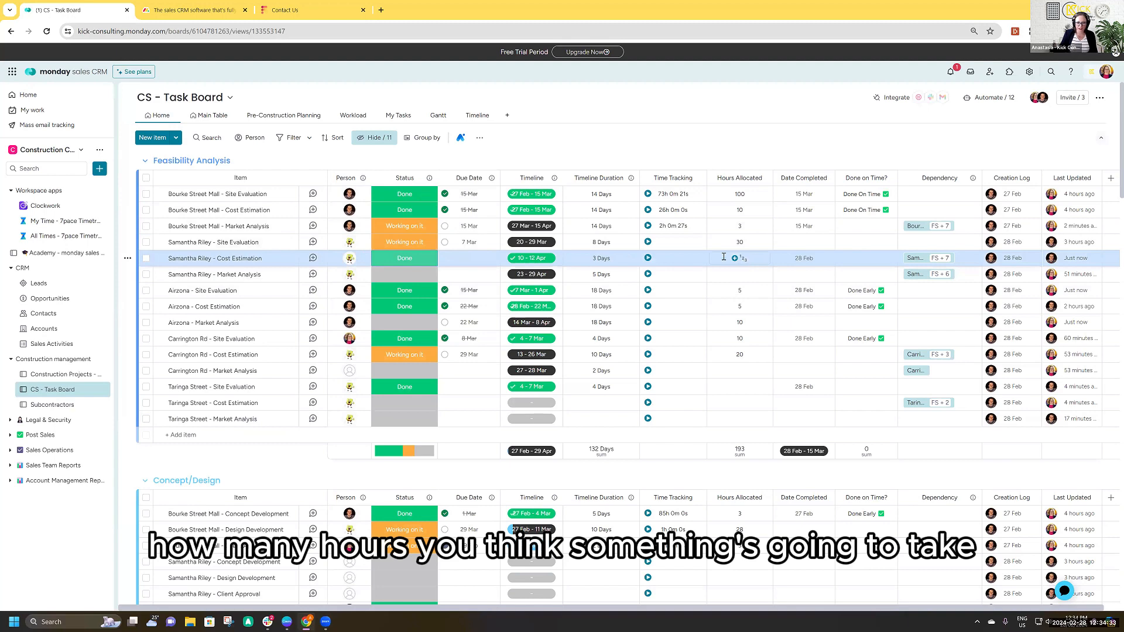
{"action": "left_click", "coordinate": [671, 262]}
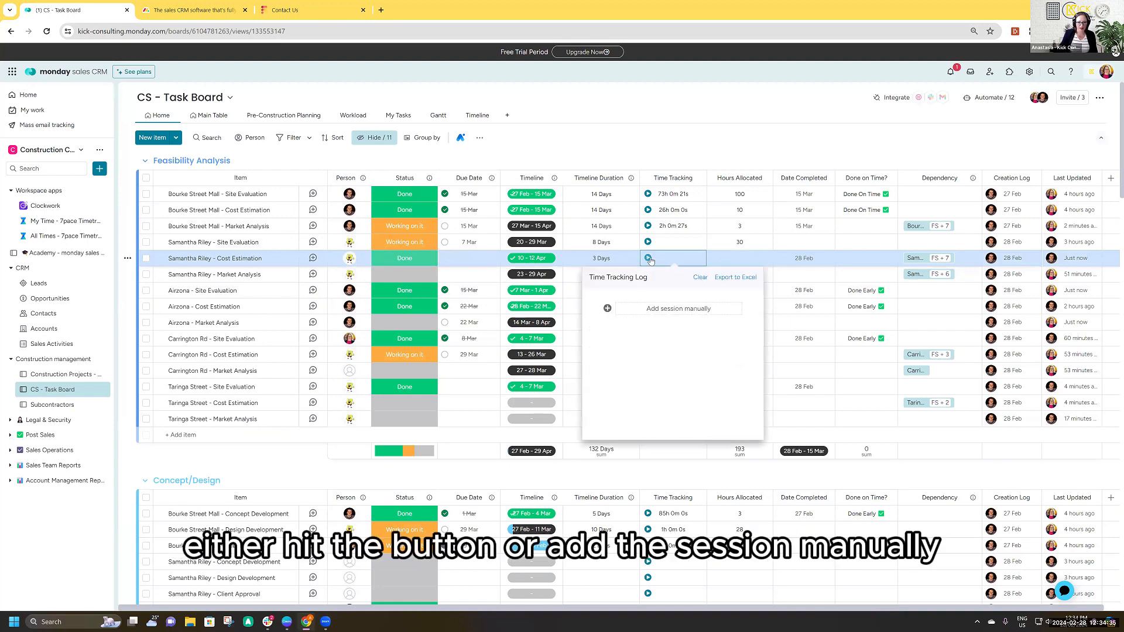
{"action": "left_click", "coordinate": [583, 423]}
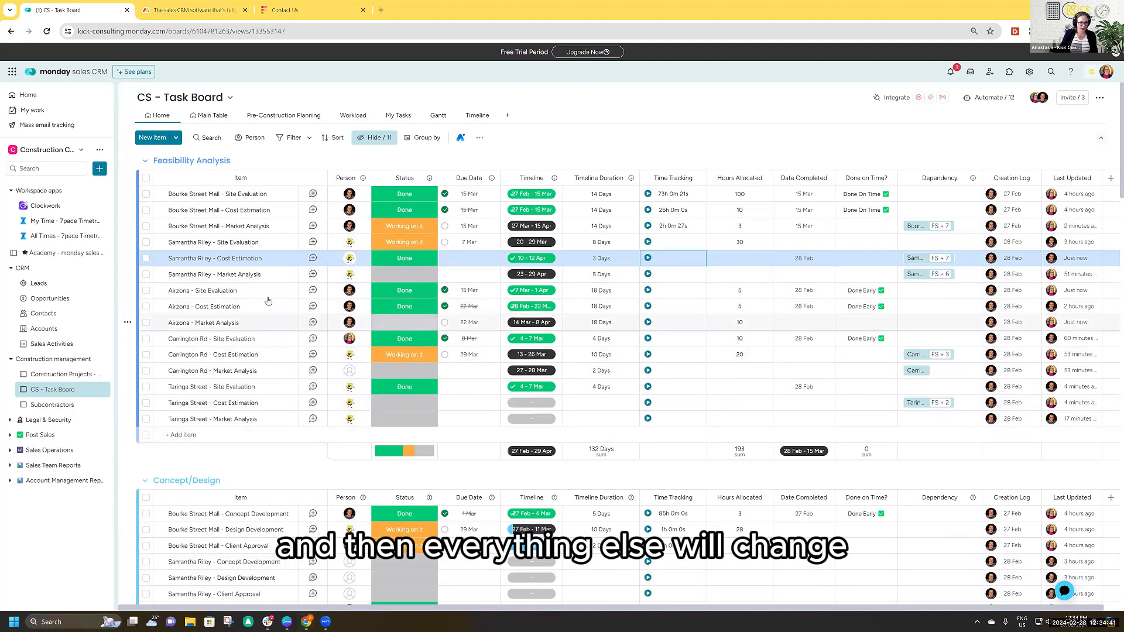
- Post an update on the 10 - 12 Apr Cost Estimation task mentioning a colleague with "where's this at?", and close the item
{"action": "left_click", "coordinate": [313, 258]}
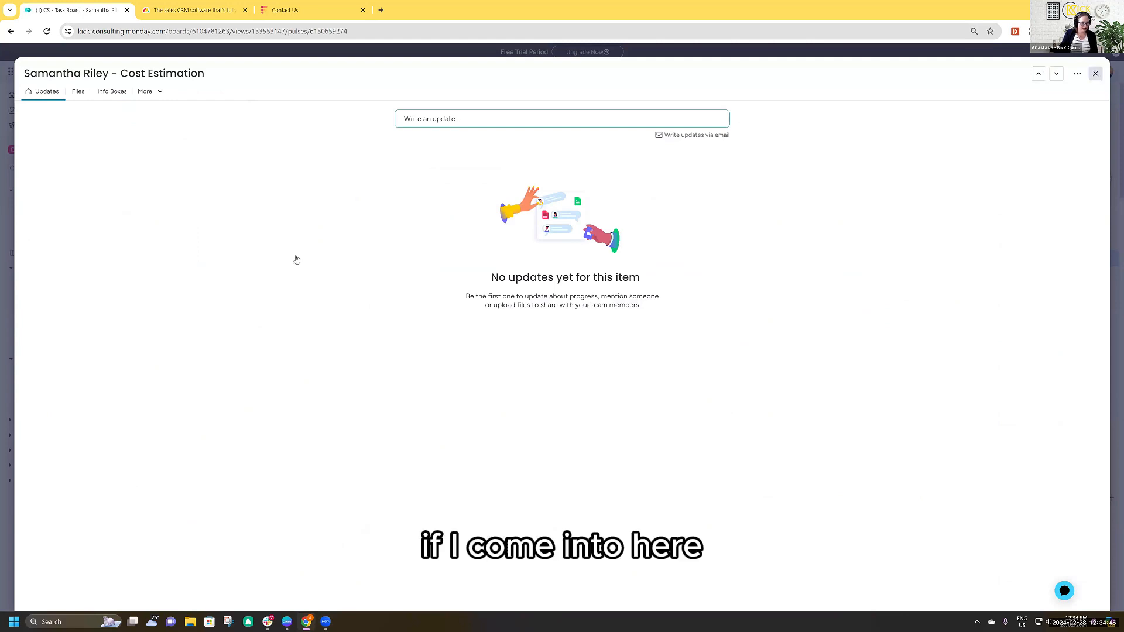
{"action": "left_click", "coordinate": [503, 119]}
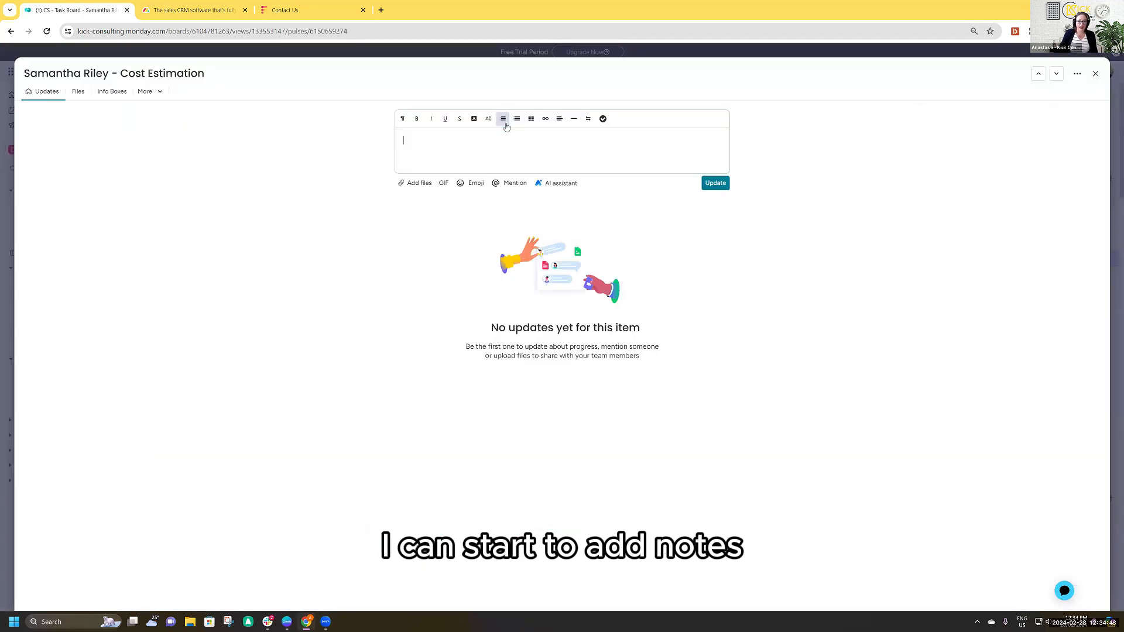
{"action": "left_click", "coordinate": [508, 185]}
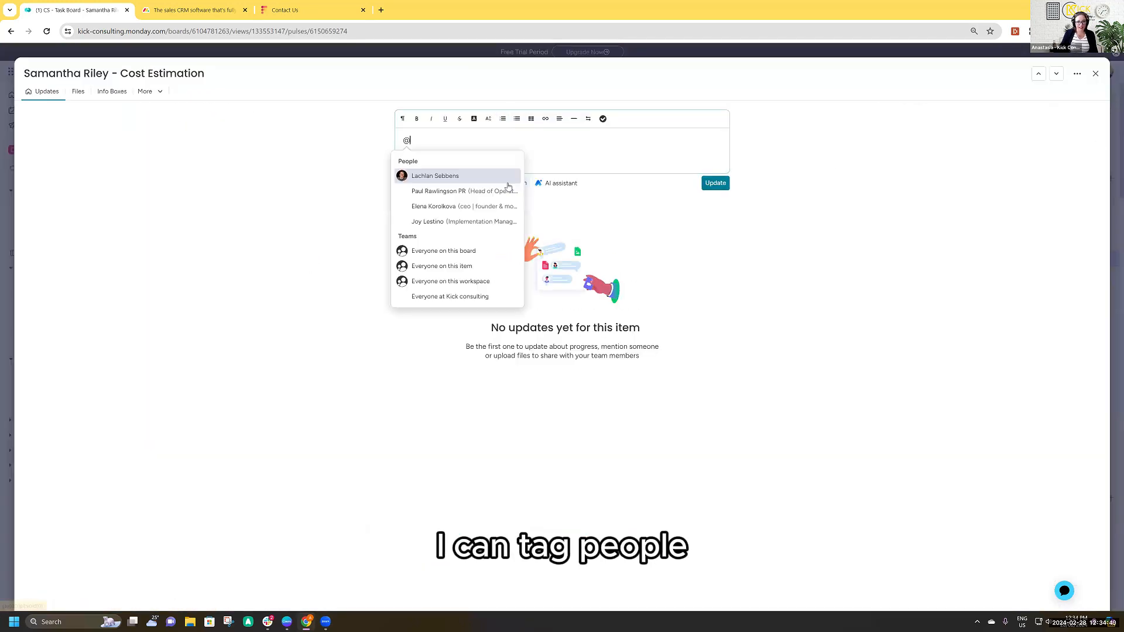
{"action": "left_click", "coordinate": [475, 179]}
{"action": "type", "text": "where's this at?"}
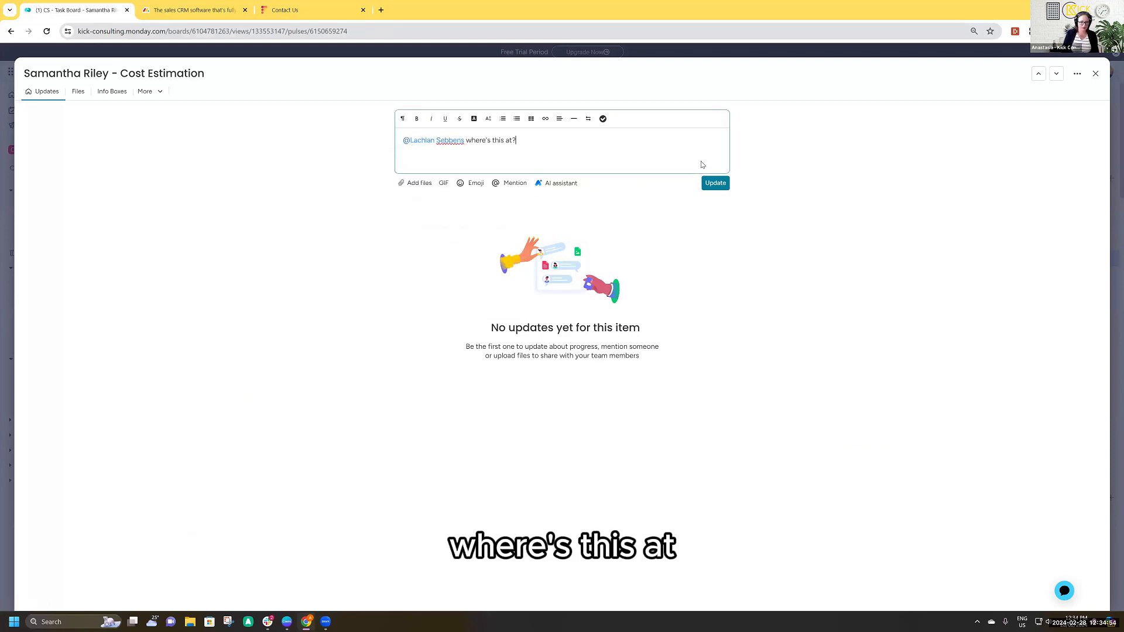
{"action": "left_click", "coordinate": [715, 183]}
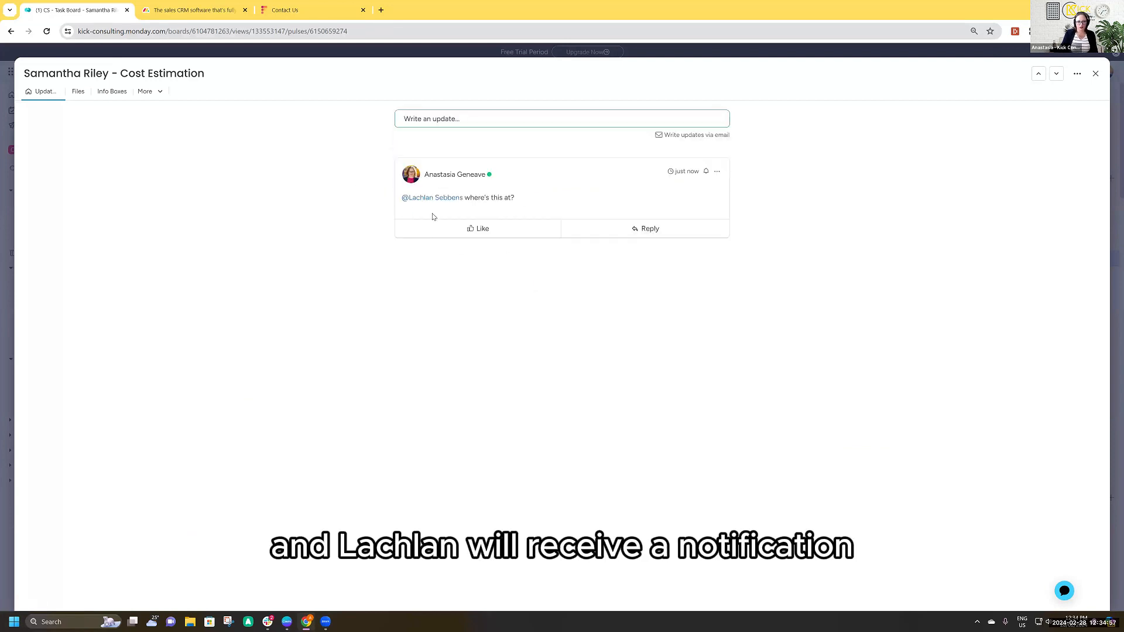
{"action": "left_click", "coordinate": [1095, 73]}
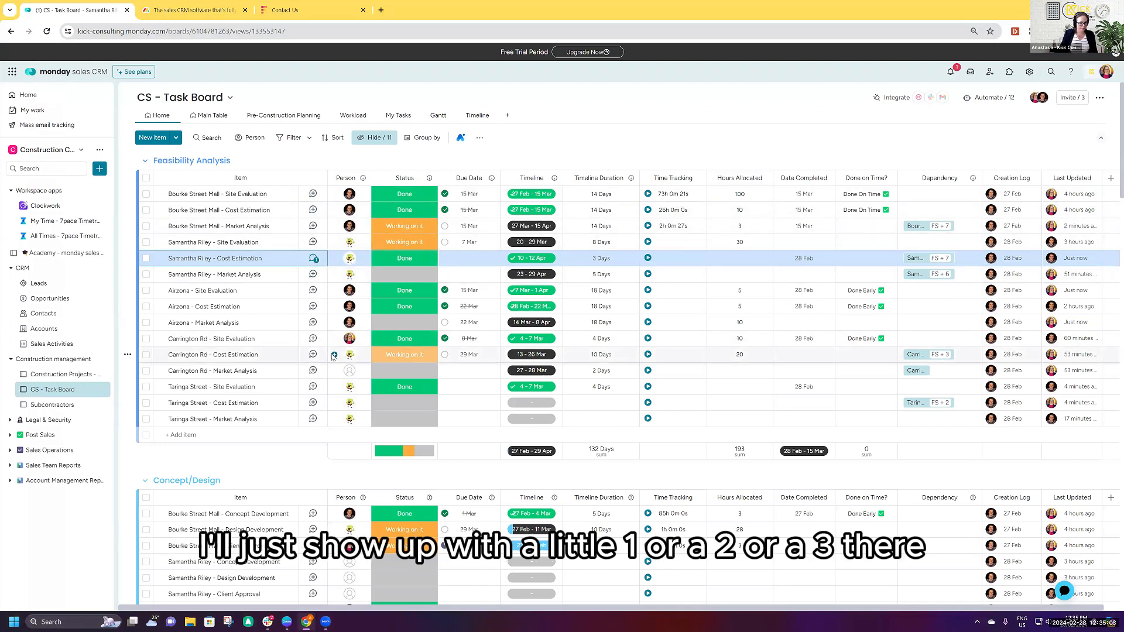
- Collapse the Concept/Design and Approval groups on the task board
{"action": "left_click", "coordinate": [144, 480]}
{"action": "left_click", "coordinate": [146, 473]}
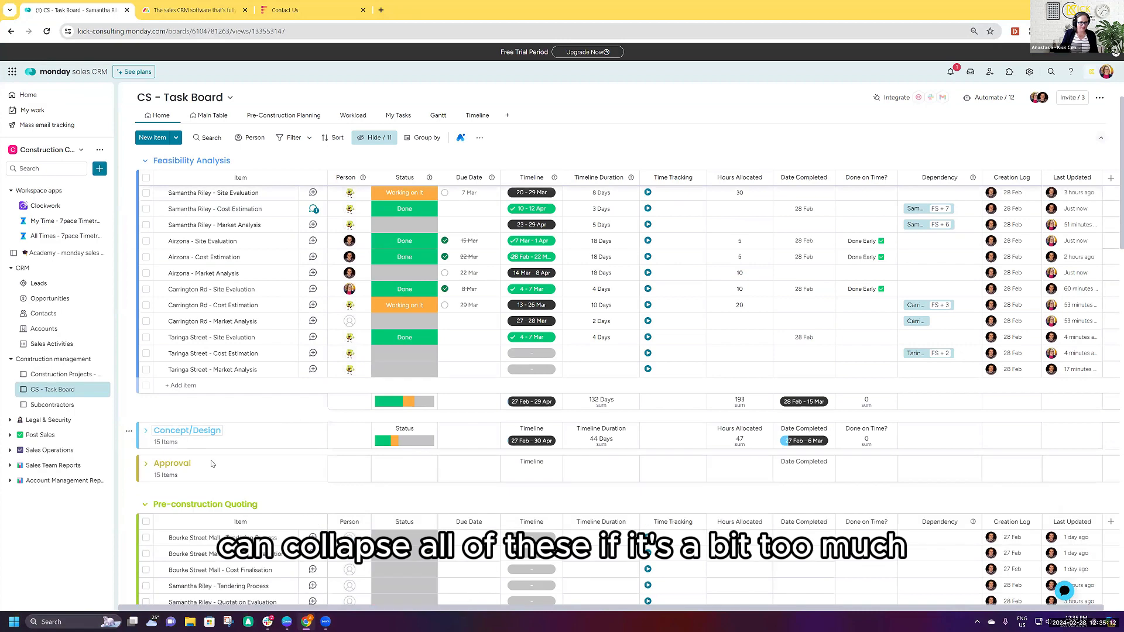
{"action": "scroll", "coordinate": [180, 360], "scroll_direction": "up", "scroll_amount": 1}
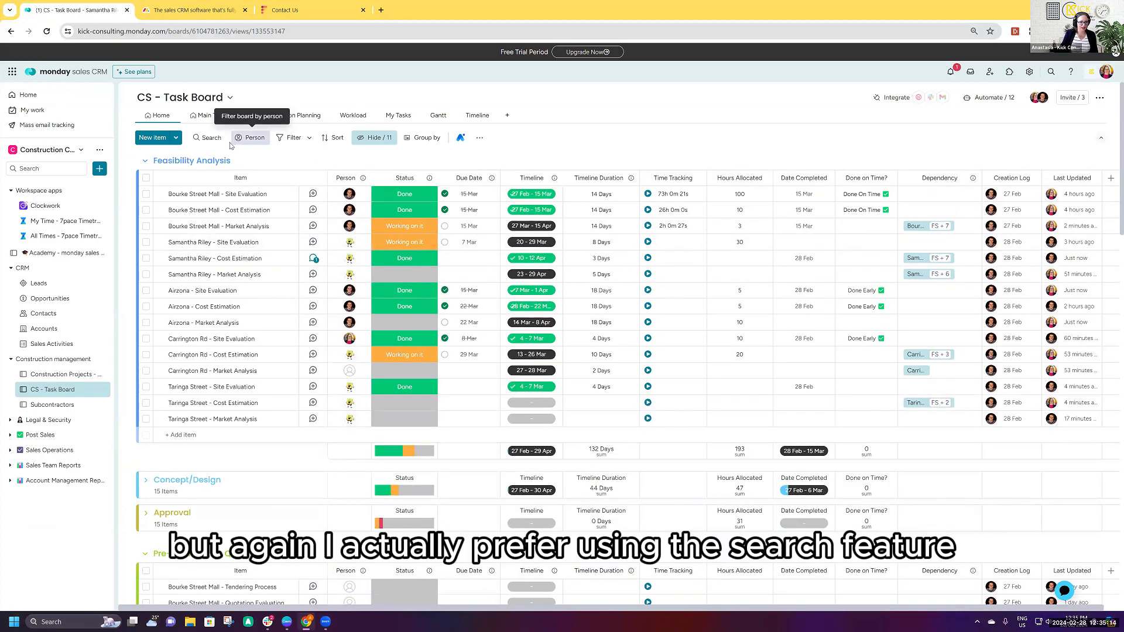
- Search the task board for airz and review the Airzona project's tasks in each group
{"action": "left_click", "coordinate": [212, 137]}
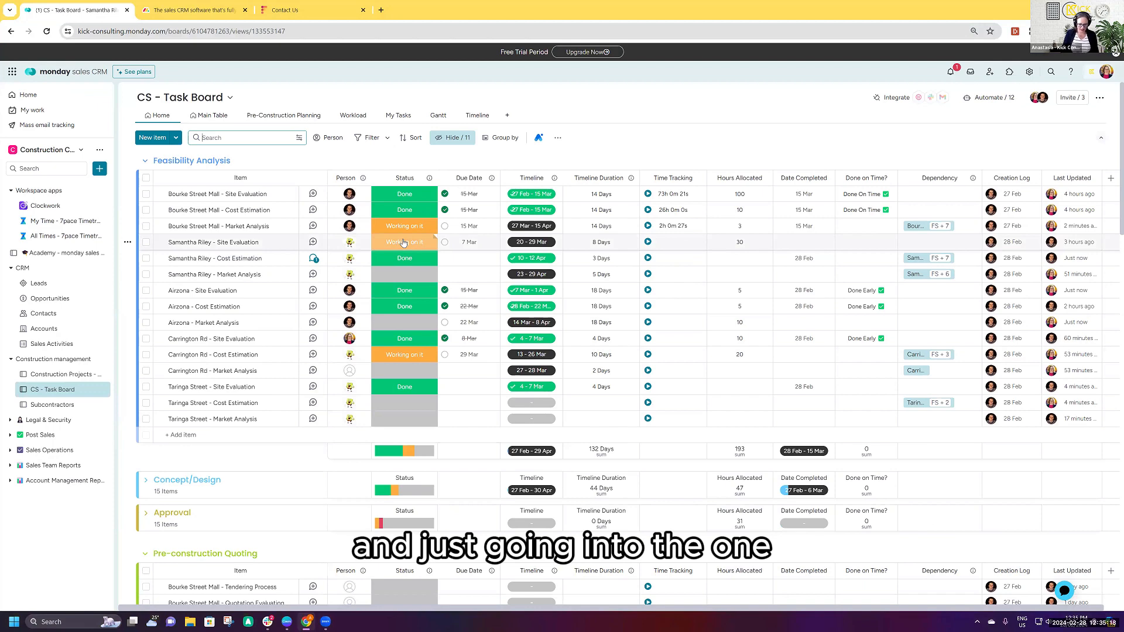
{"action": "type", "text": "arizona"}
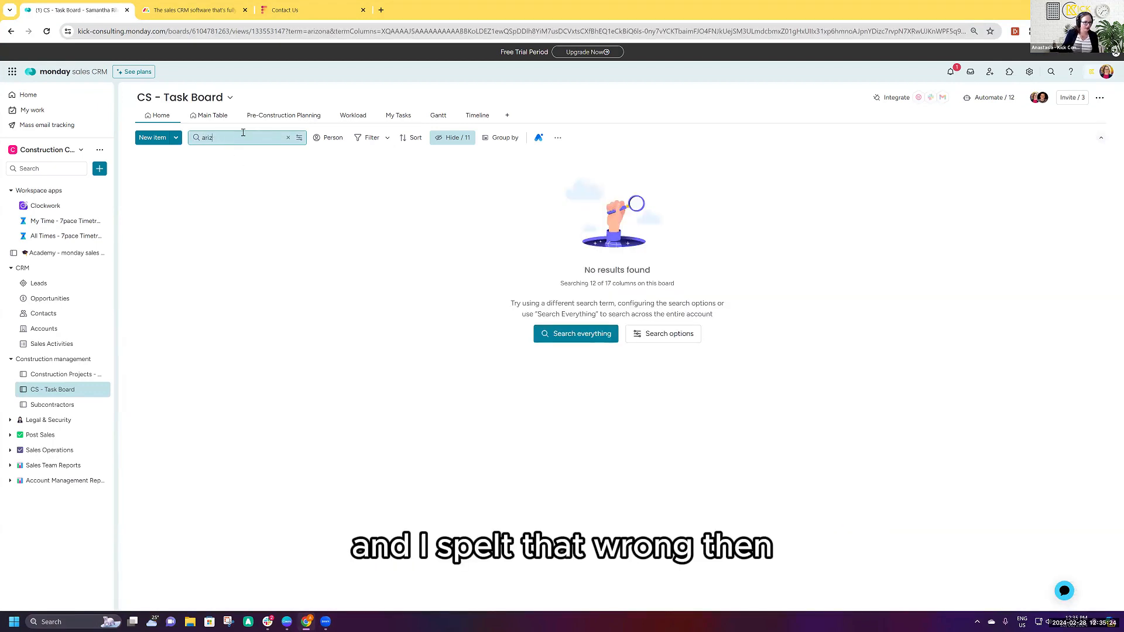
{"action": "key", "text": "BackSpace"}
{"action": "key", "text": "BackSpace"}
{"action": "key", "text": "BackSpace"}
{"action": "type", "text": "i"}
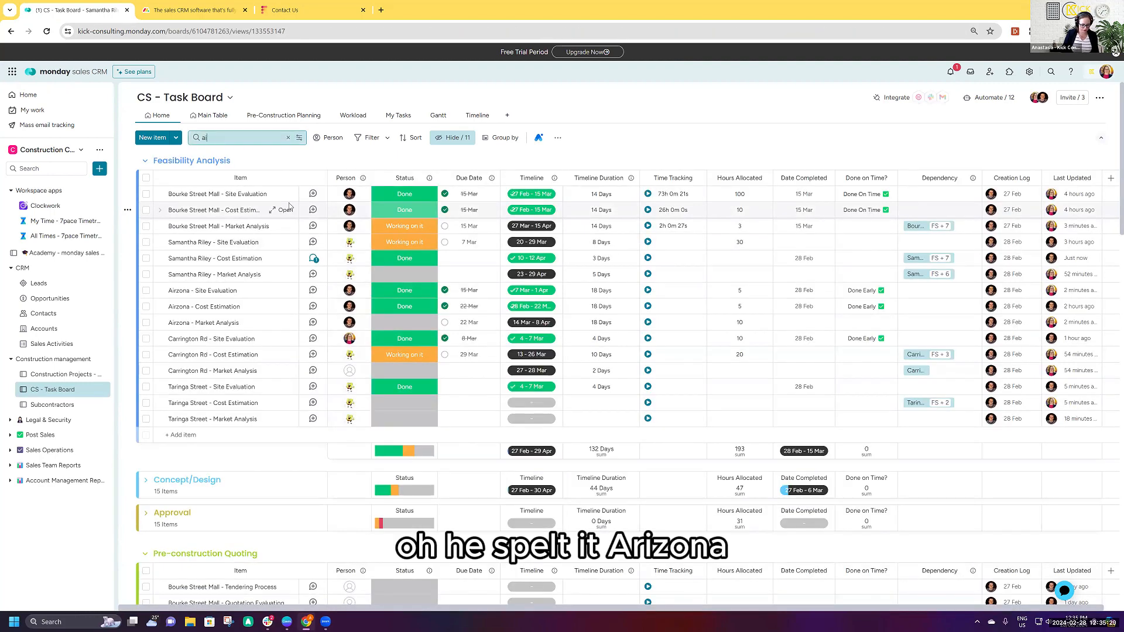
{"action": "type", "text": "rz"}
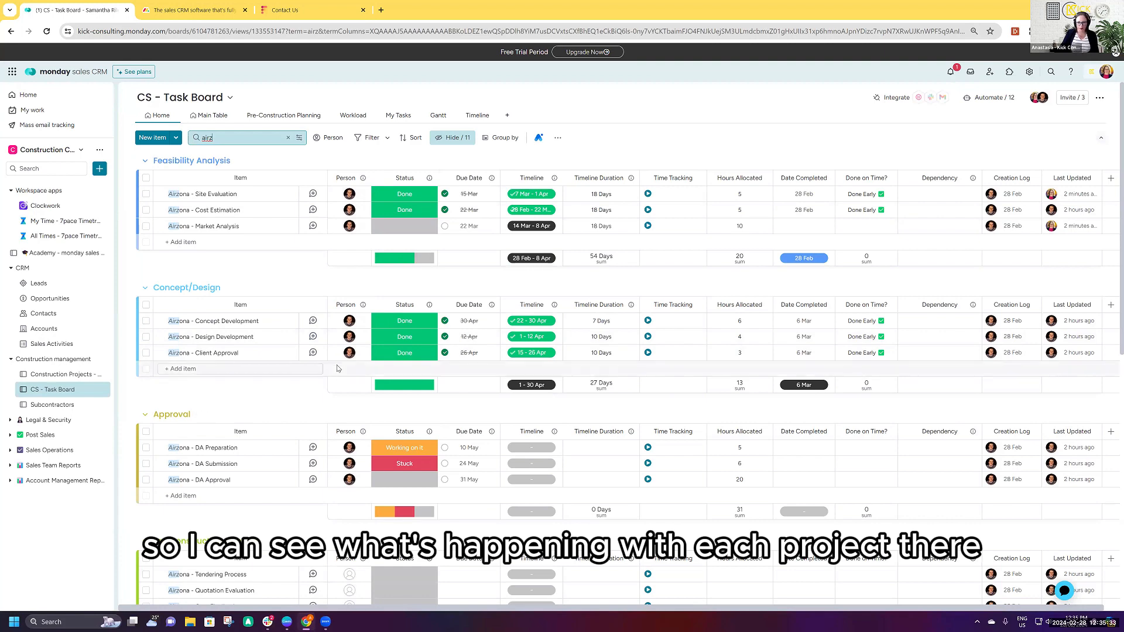
{"action": "scroll", "coordinate": [338, 369], "scroll_direction": "down", "scroll_amount": 3}
{"action": "scroll", "coordinate": [340, 370], "scroll_direction": "up", "scroll_amount": 3}
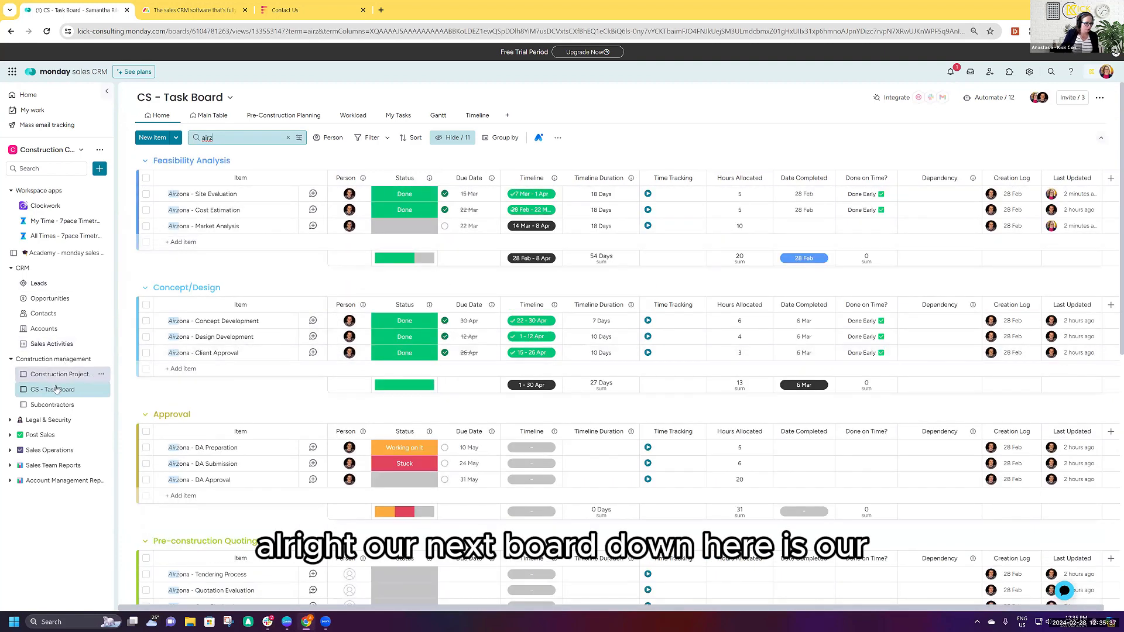
- Review the Joes Plumbing item's updates and its linked Plumbing projects on the Subcontractors board
{"action": "left_click", "coordinate": [61, 405]}
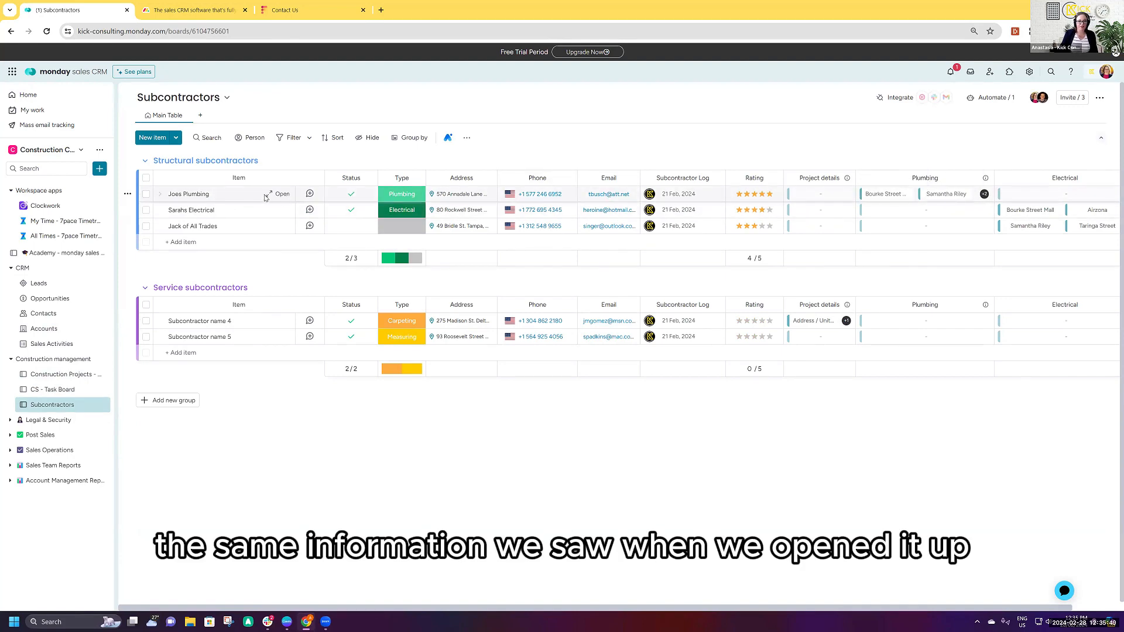
{"action": "left_click", "coordinate": [279, 194]}
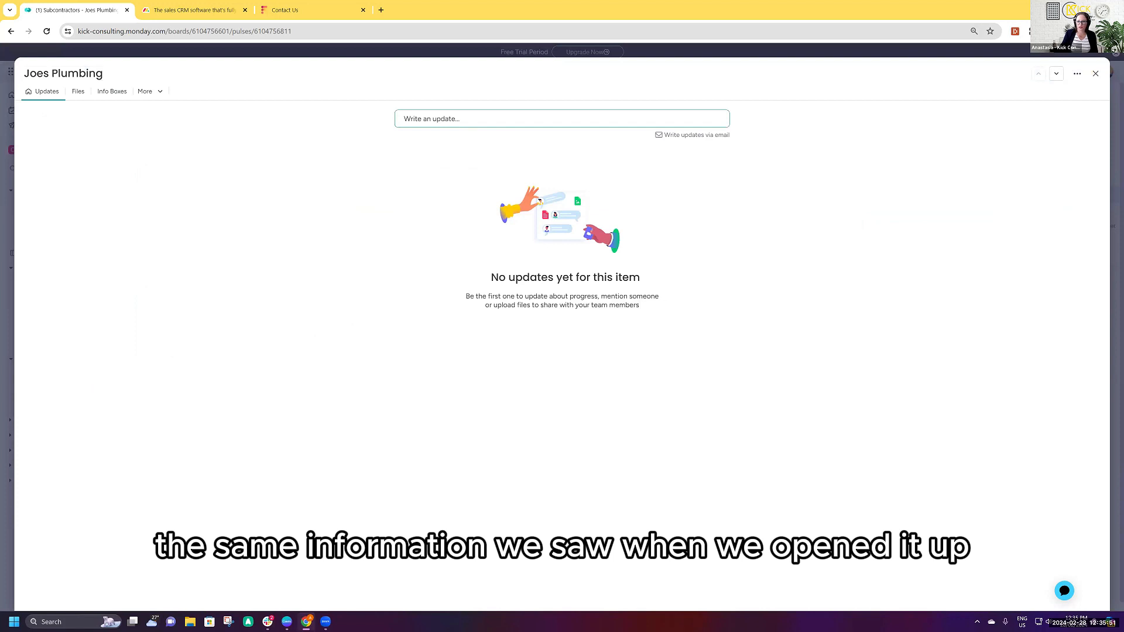
{"action": "left_click", "coordinate": [1095, 74]}
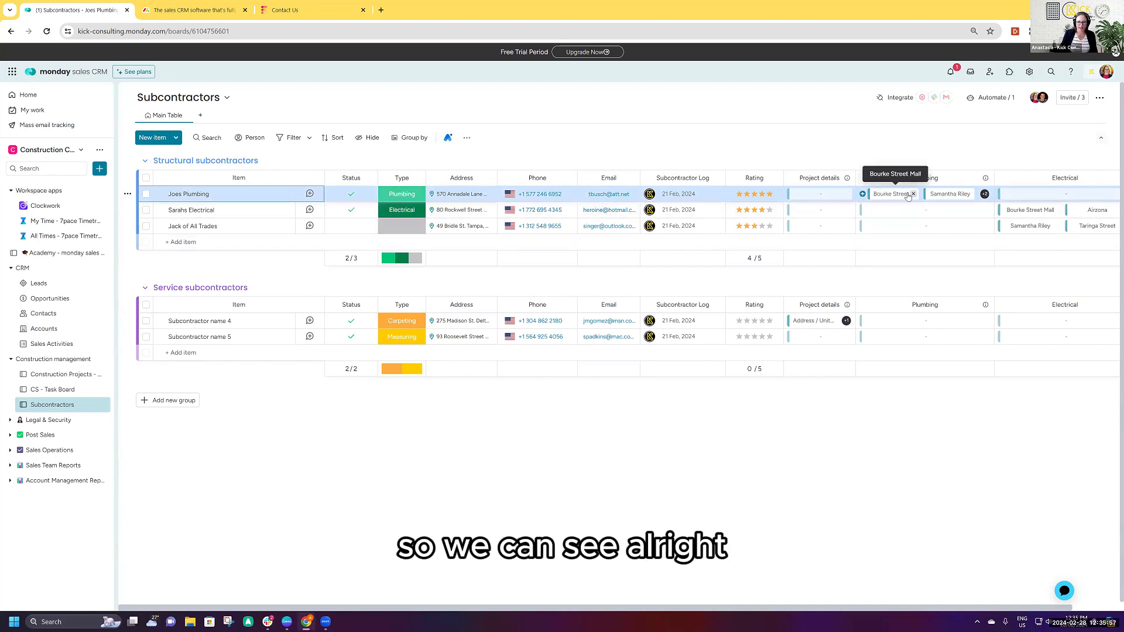
{"action": "mouse_move", "coordinate": [985, 195]}
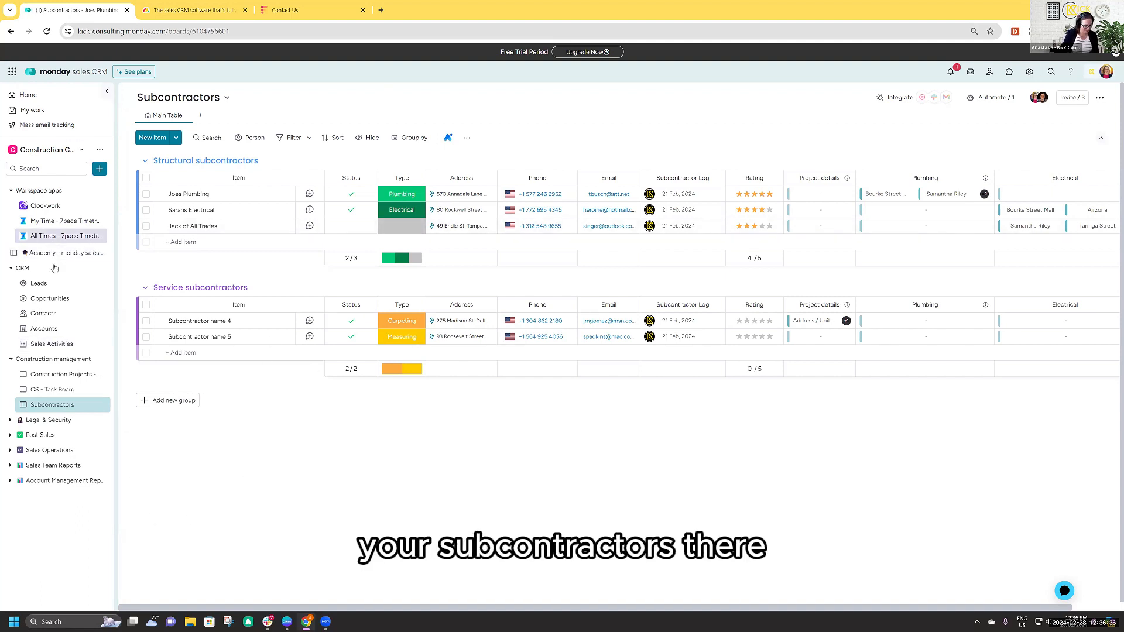
{"action": "left_click", "coordinate": [290, 622]}
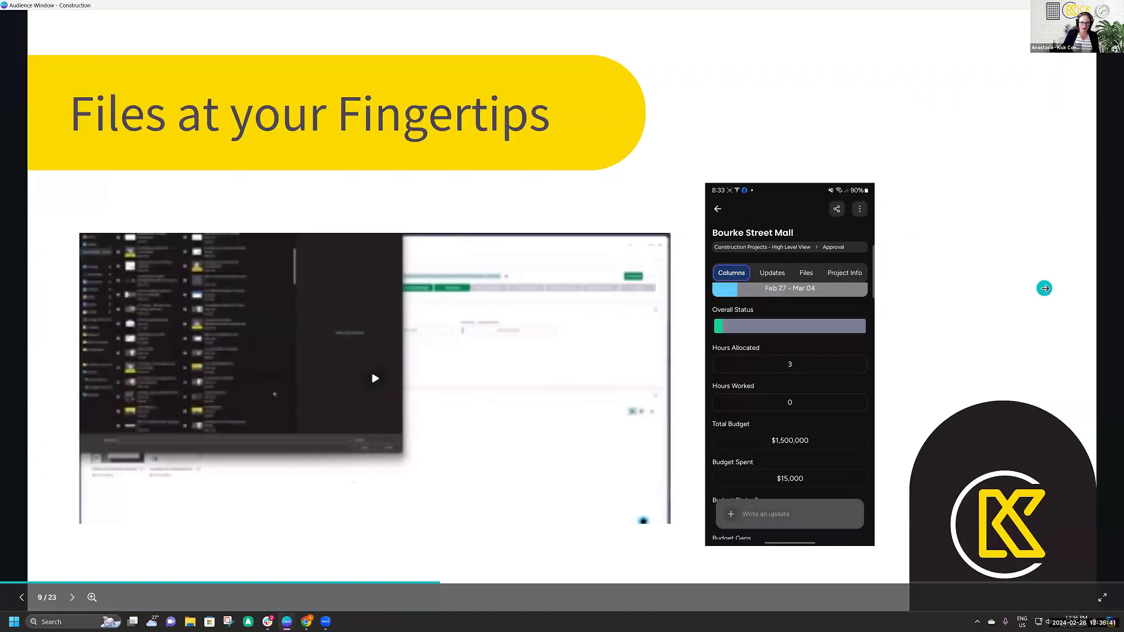
{"action": "left_click", "coordinate": [1045, 288]}
{"action": "left_click", "coordinate": [1045, 288]}
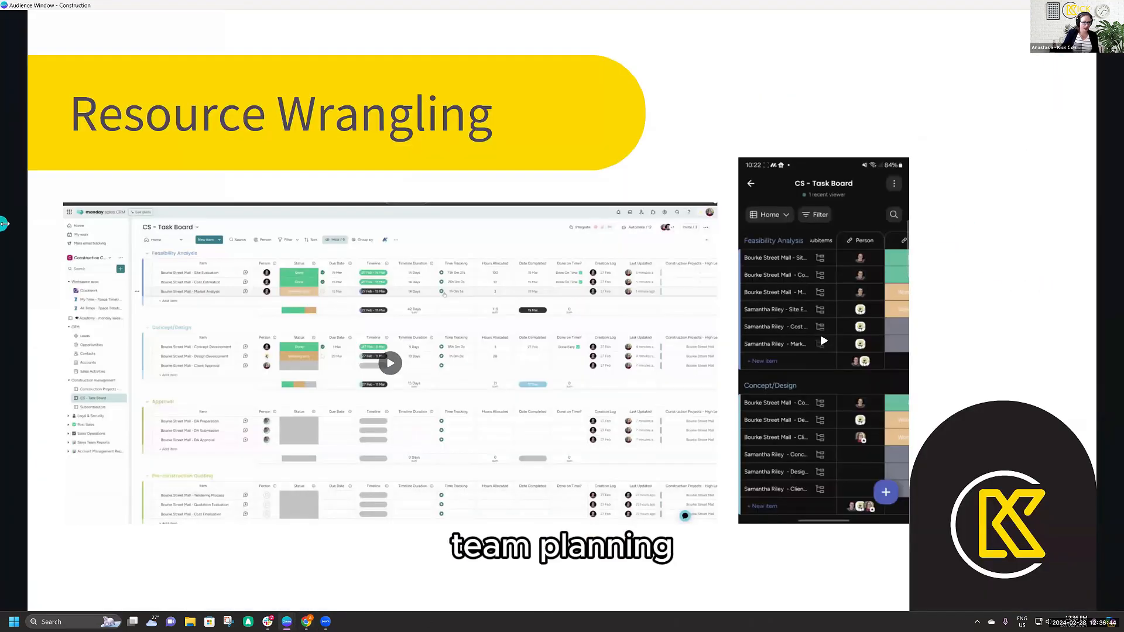
{"action": "left_click", "coordinate": [354, 143]}
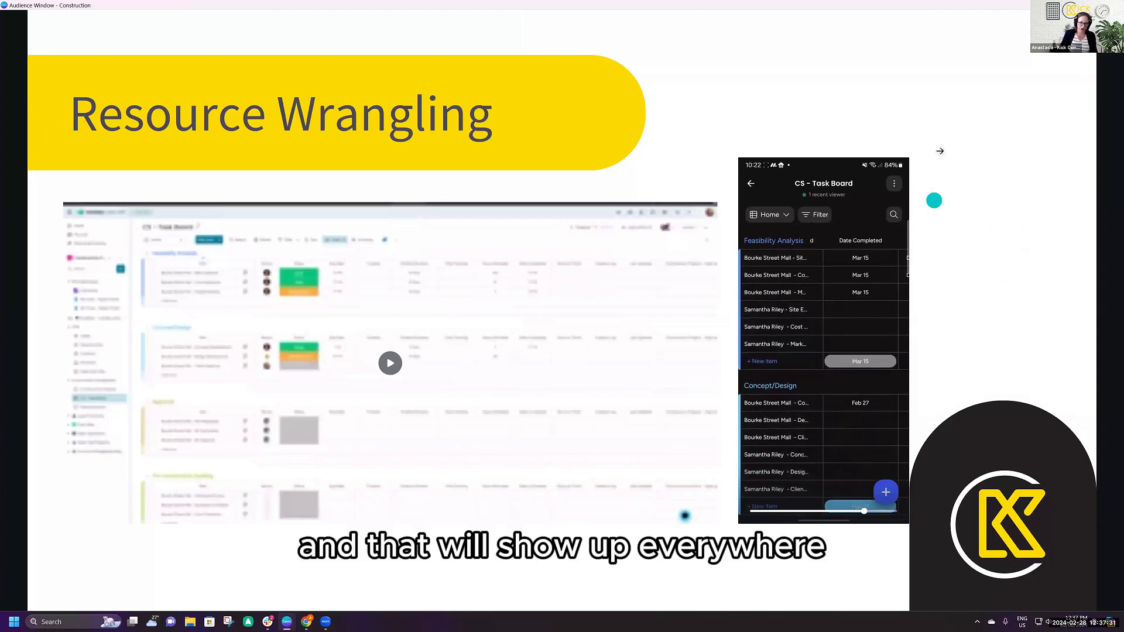
{"action": "left_click", "coordinate": [1016, 292]}
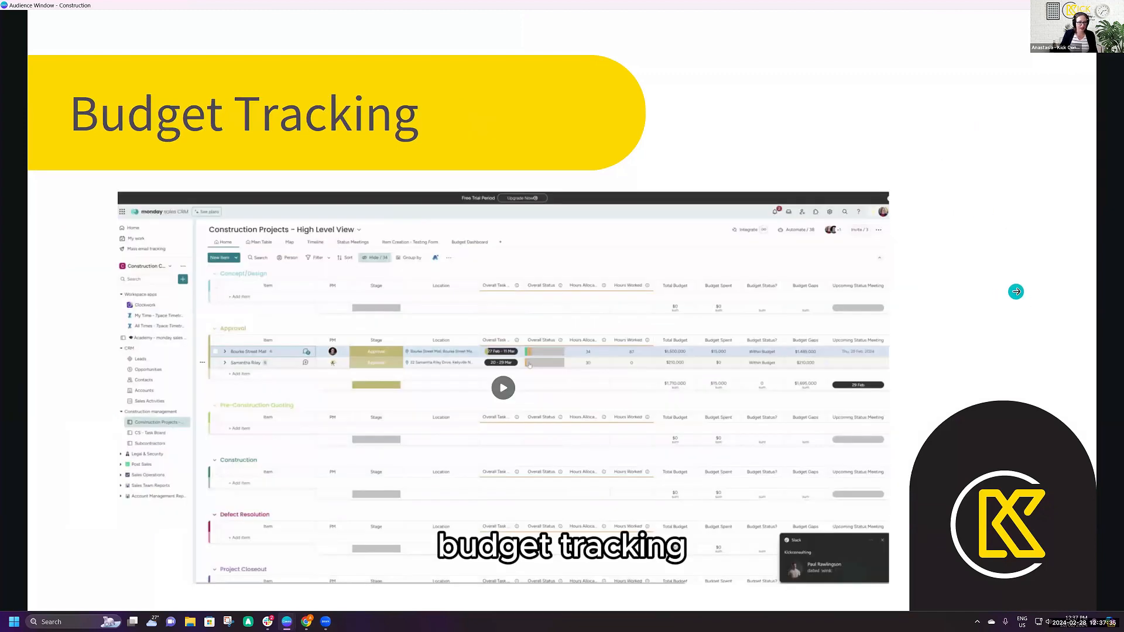
{"action": "left_click", "coordinate": [1016, 291]}
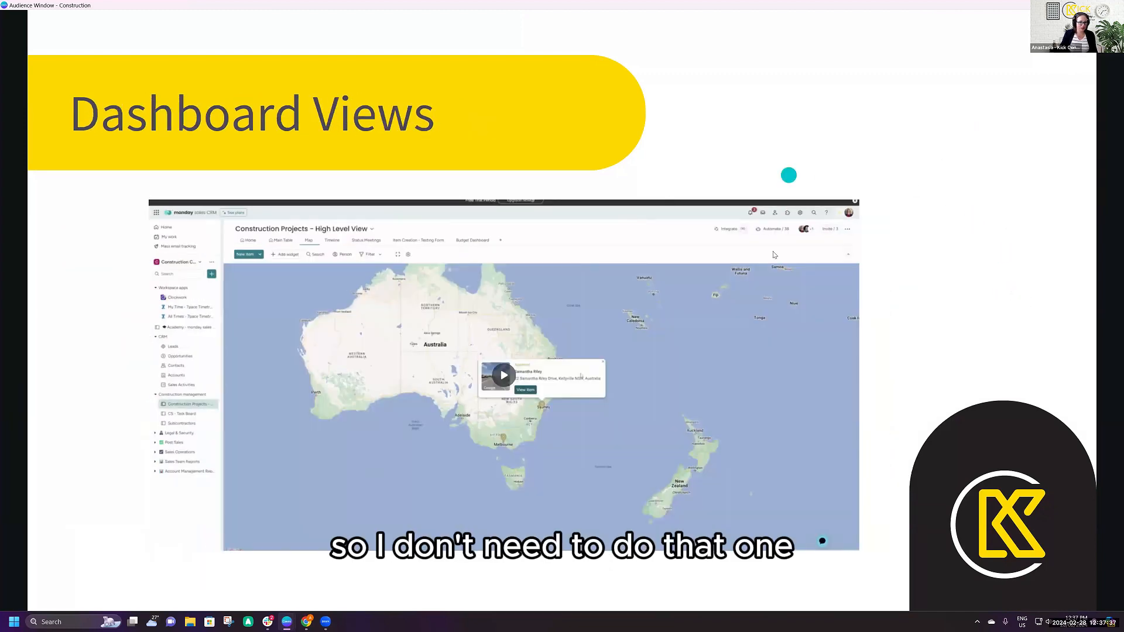
{"action": "left_click", "coordinate": [943, 255]}
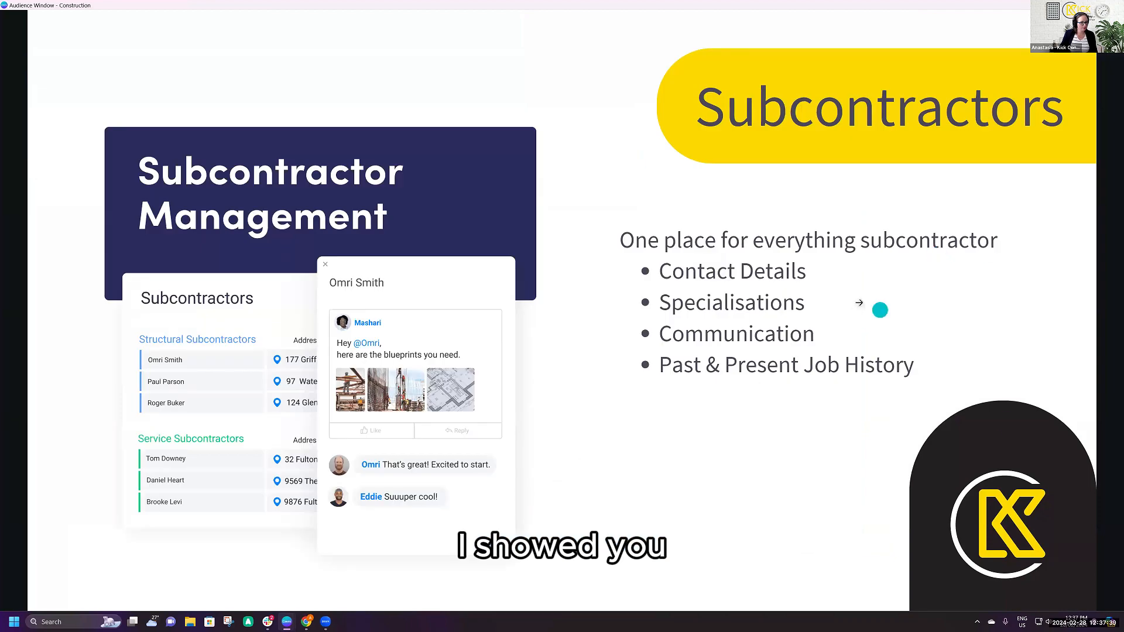
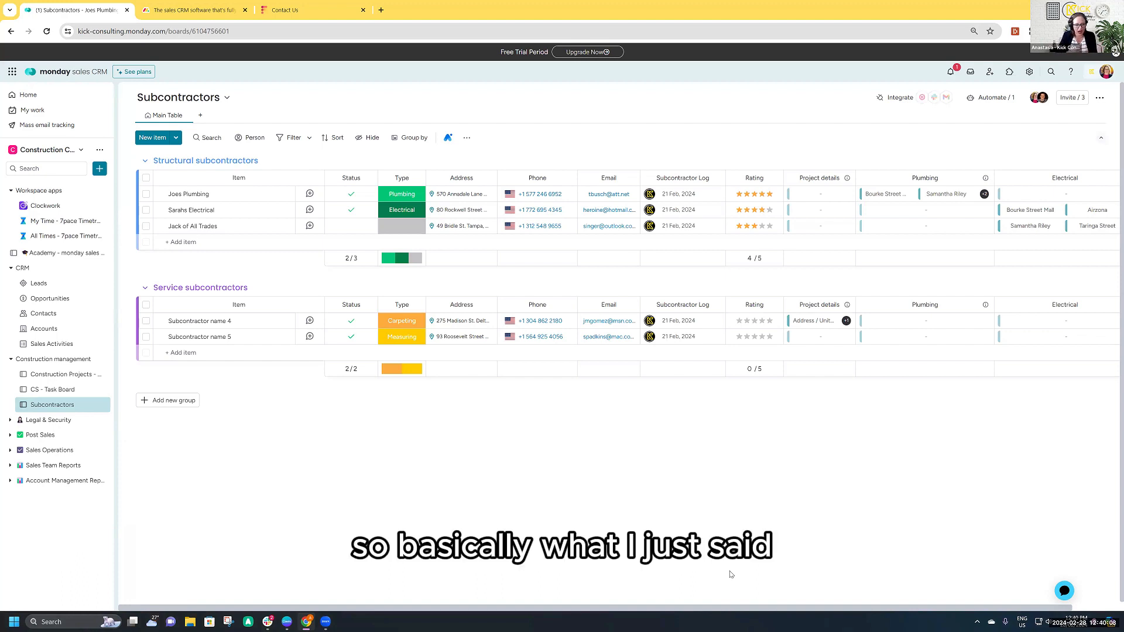
- Review the dependency type and lag on the 10 - 12 Apr Cost Estimation task in the CS - Task Board
{"action": "left_click", "coordinate": [52, 390]}
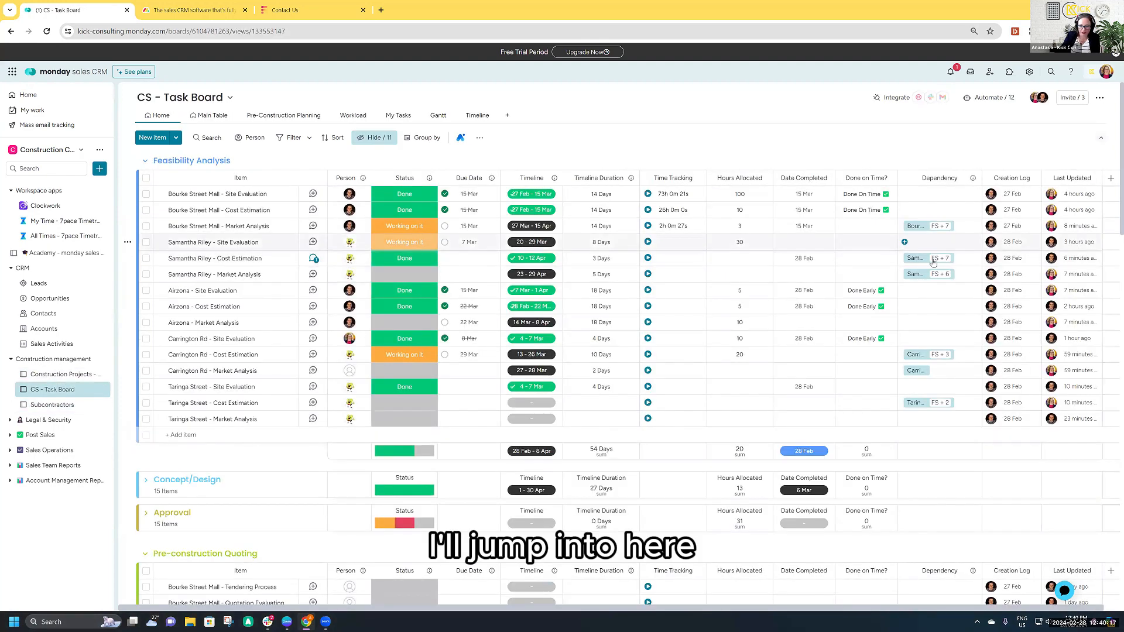
{"action": "left_click", "coordinate": [924, 260]}
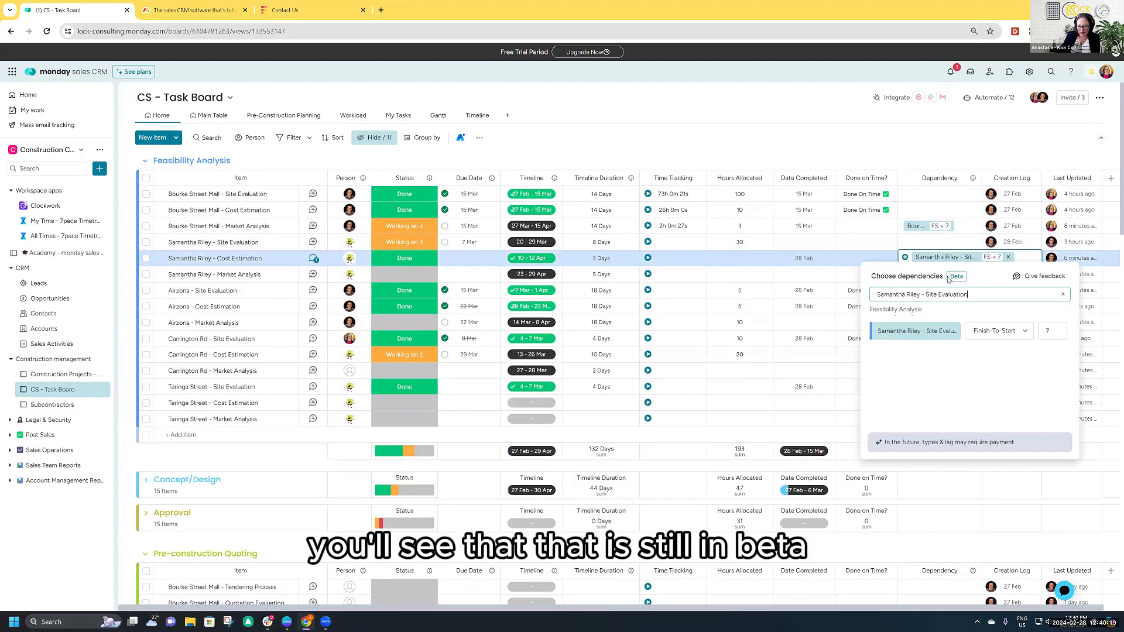
{"action": "double_click", "coordinate": [955, 276]}
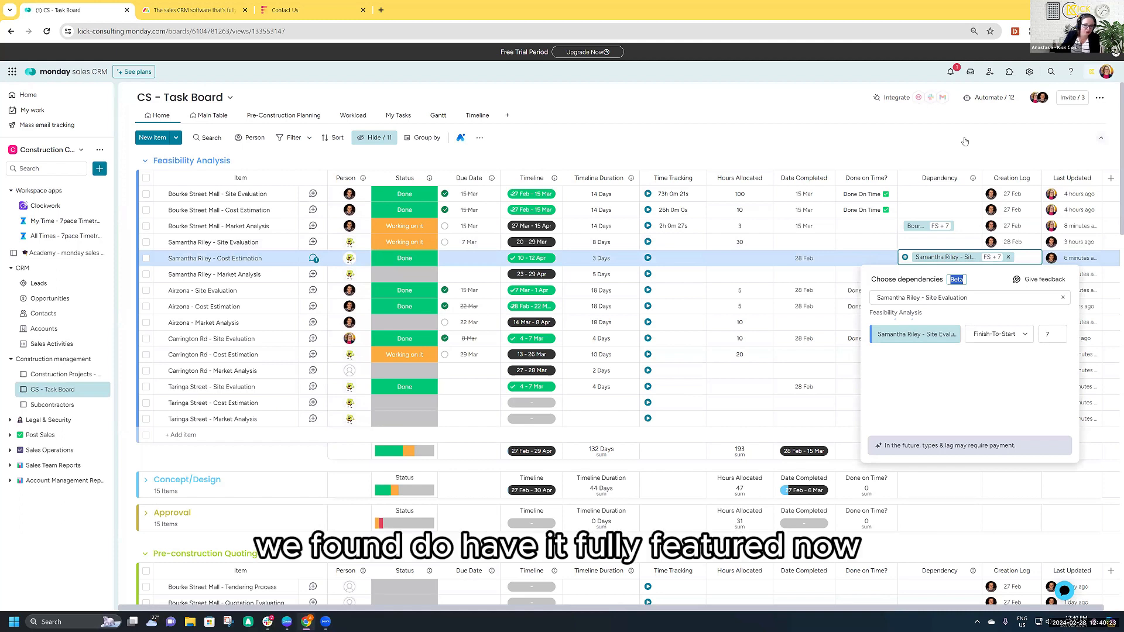
{"action": "left_click", "coordinate": [749, 137]}
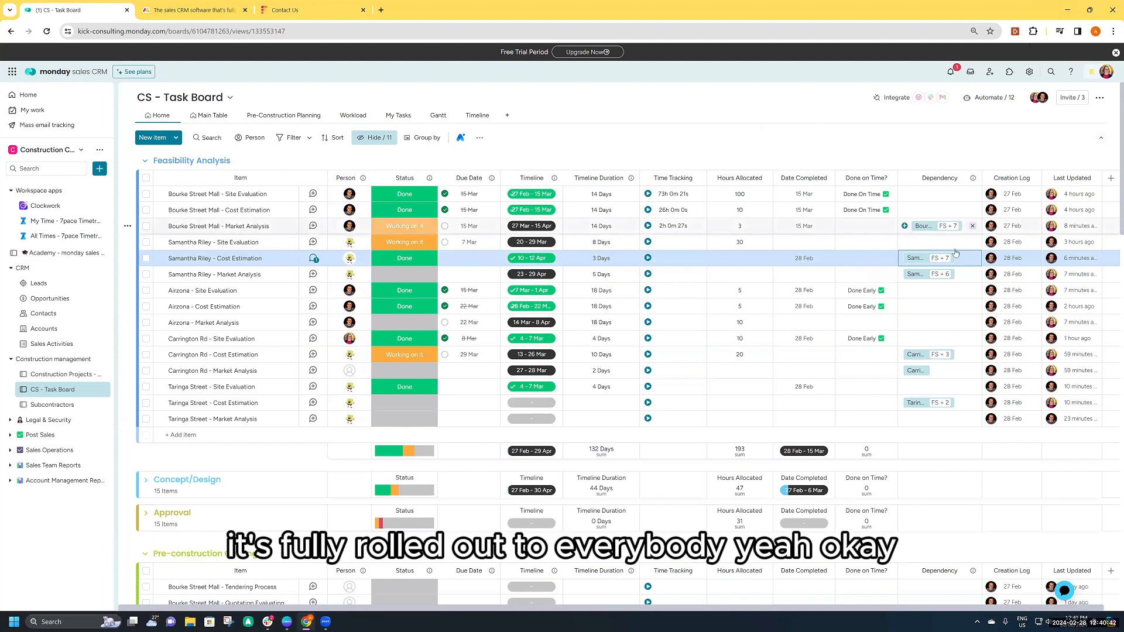
{"action": "left_click", "coordinate": [933, 260]}
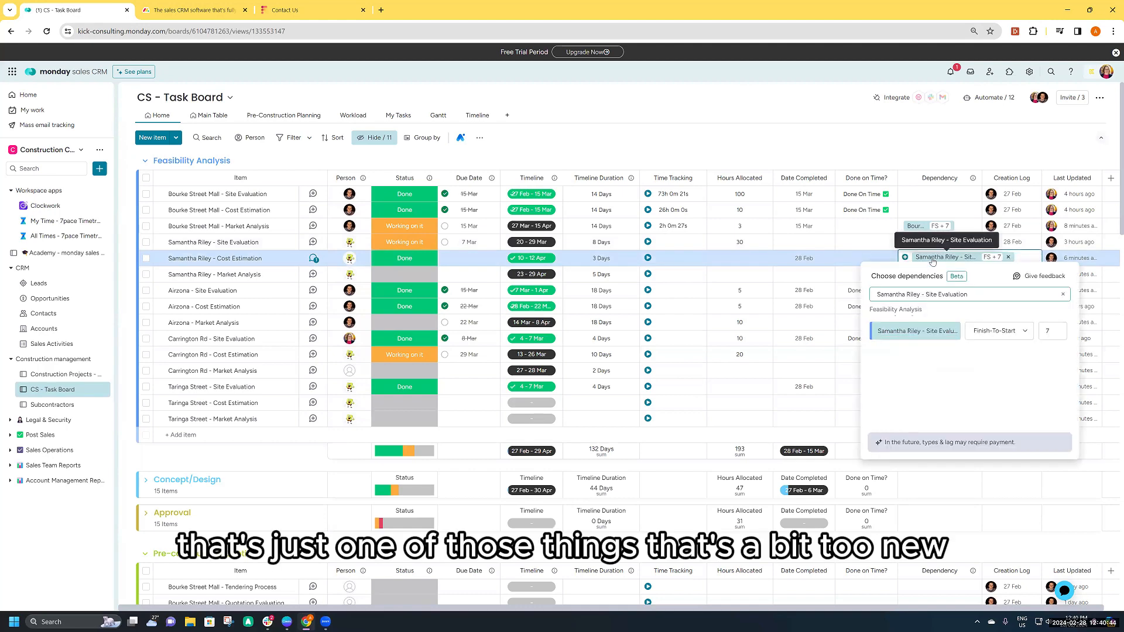
{"action": "left_click", "coordinate": [895, 144]}
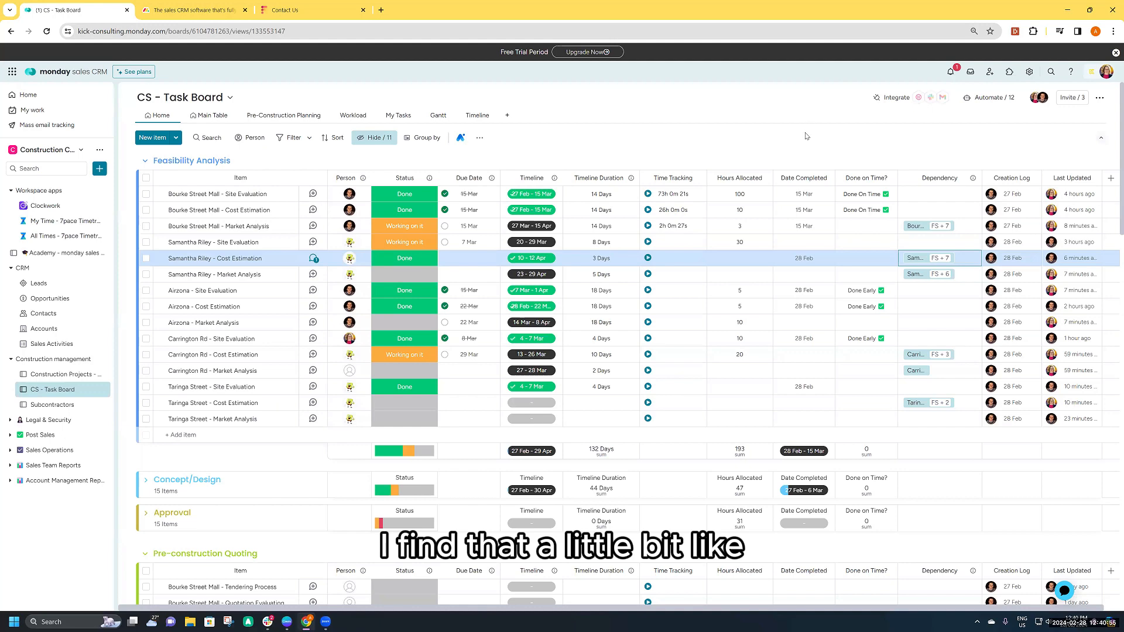
{"action": "left_click", "coordinate": [935, 264]}
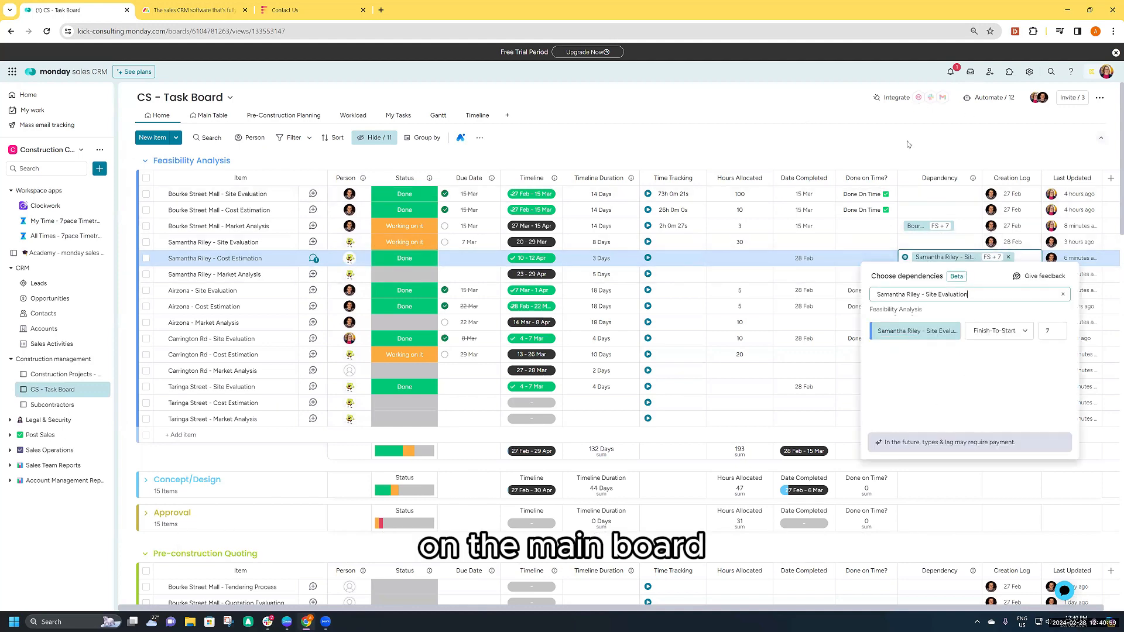
- Search the dependency choices of the Bourke Street Mall - Site Evaluation task by part of a client's surname, and clear the search
{"action": "left_click", "coordinate": [943, 195]}
{"action": "left_click", "coordinate": [943, 195]}
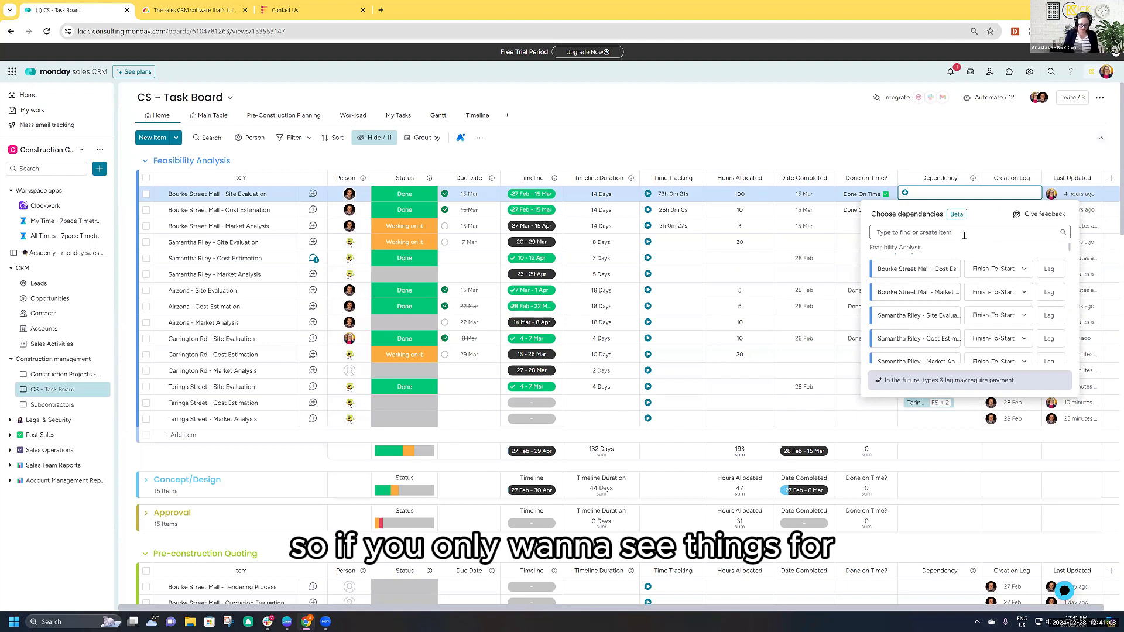
{"action": "type", "text": "rile"}
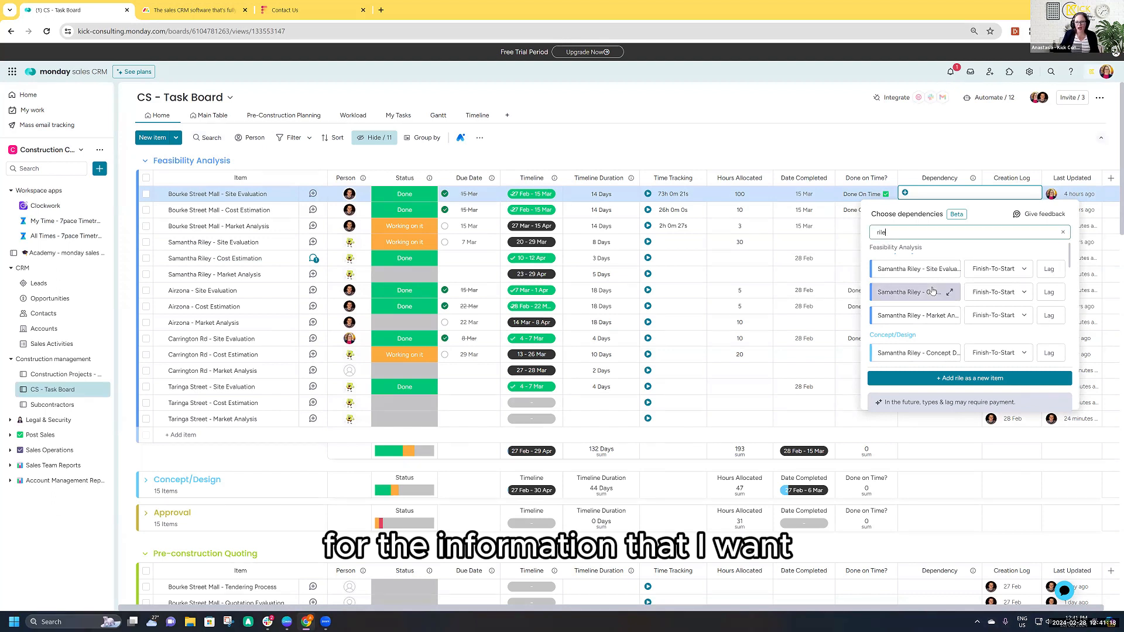
{"action": "scroll", "coordinate": [944, 347], "scroll_direction": "down", "scroll_amount": 3}
{"action": "scroll", "coordinate": [944, 347], "scroll_direction": "up", "scroll_amount": 3}
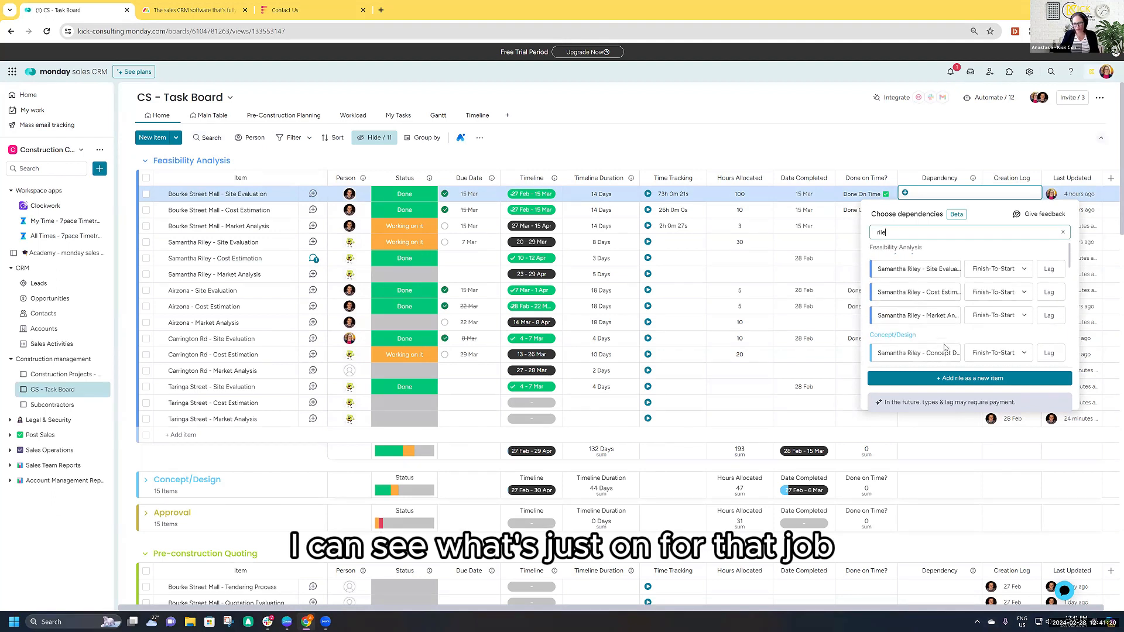
{"action": "key", "text": "BackSpace"}
{"action": "key", "text": "BackSpace"}
{"action": "key", "text": "BackSpace"}
{"action": "key", "text": "BackSpace"}
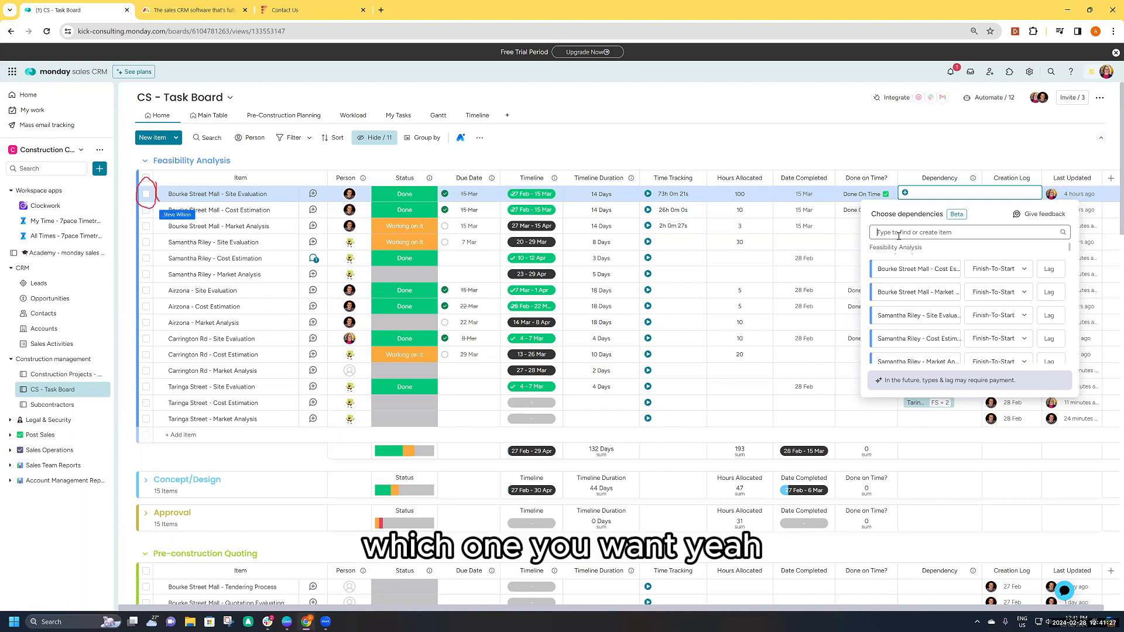
- Check the dependency choices offered for Bourke Street Mall - Site Evaluation with its three Feasibility Analysis tasks selected and with the selection cleared
{"action": "left_click", "coordinate": [145, 194]}
{"action": "left_click", "coordinate": [146, 210]}
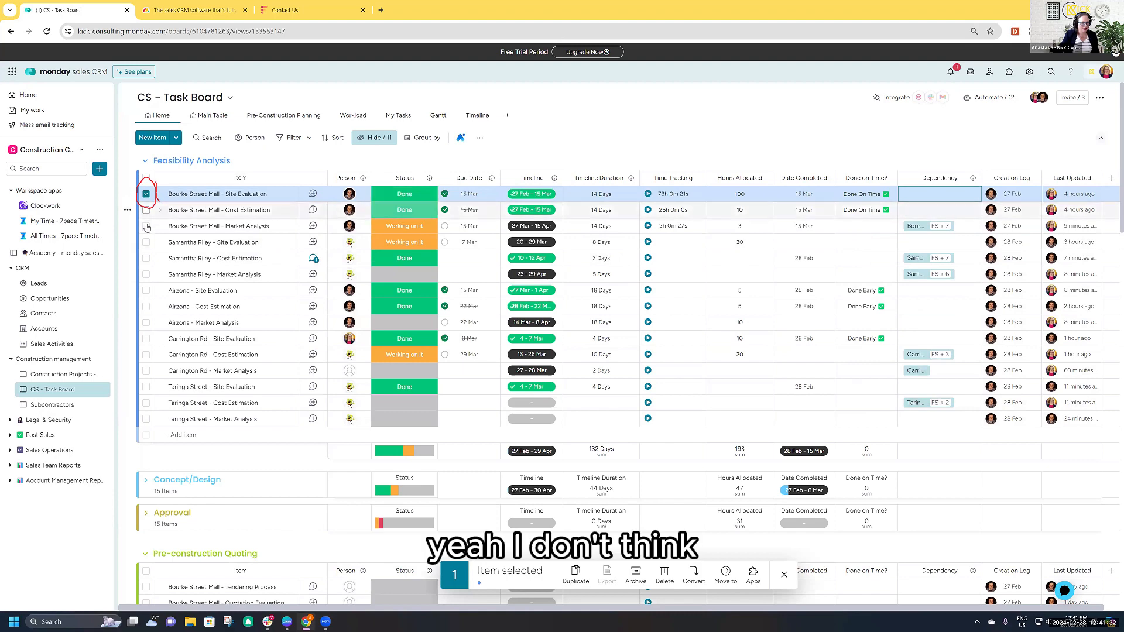
{"action": "left_click", "coordinate": [146, 226]}
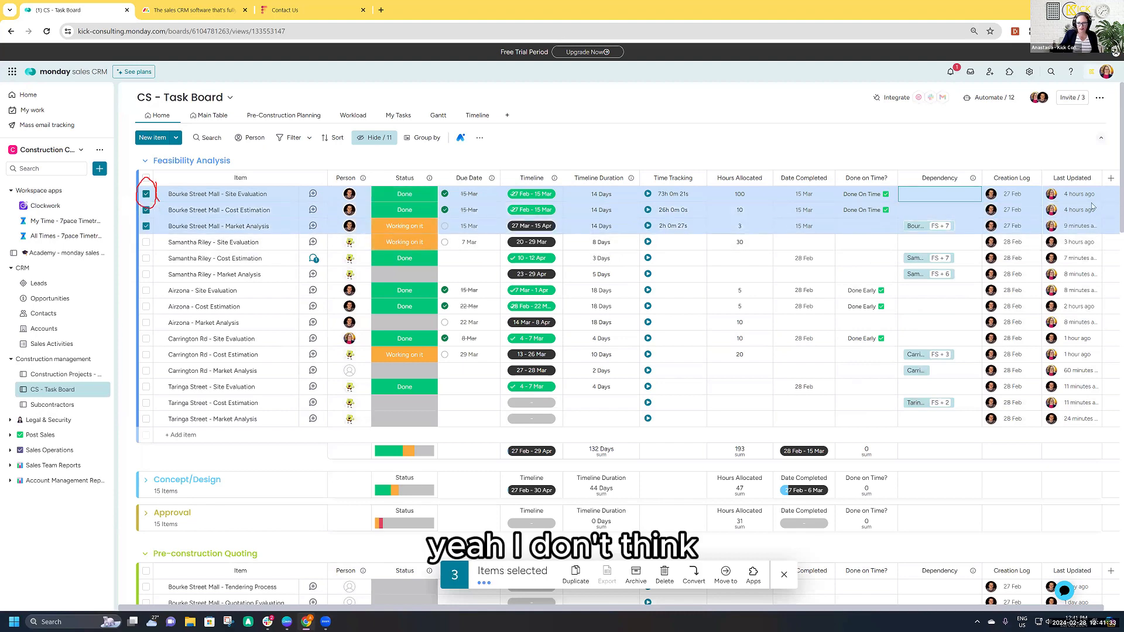
{"action": "left_click", "coordinate": [937, 193]}
{"action": "left_click", "coordinate": [729, 126]}
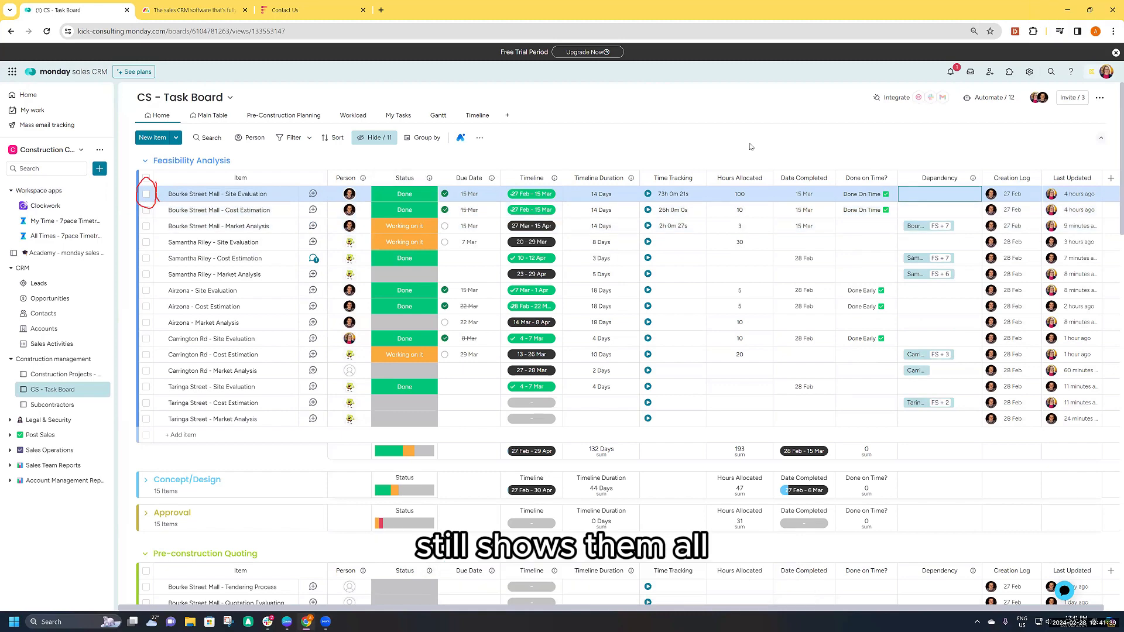
{"action": "left_click", "coordinate": [751, 146]}
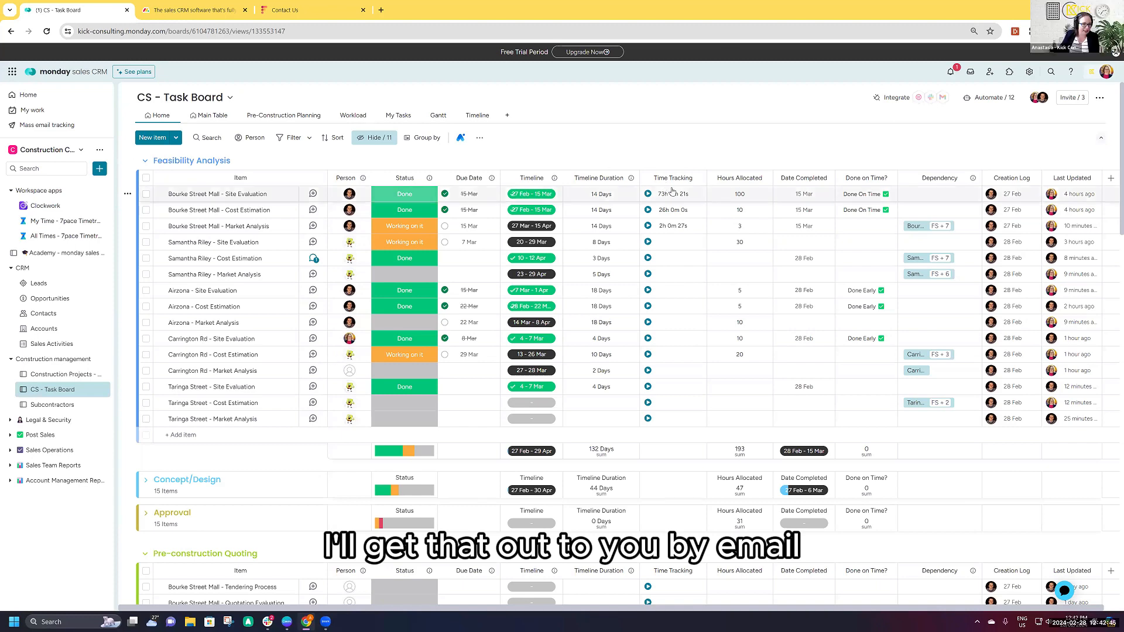
{"action": "left_click", "coordinate": [907, 197]}
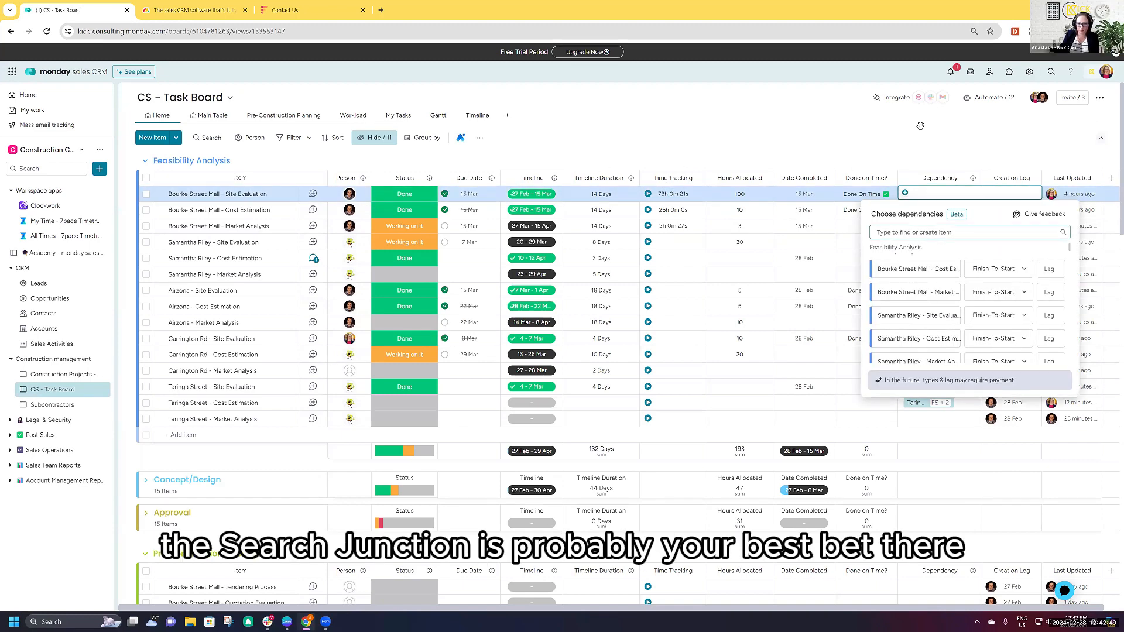
{"action": "left_click", "coordinate": [397, 171]}
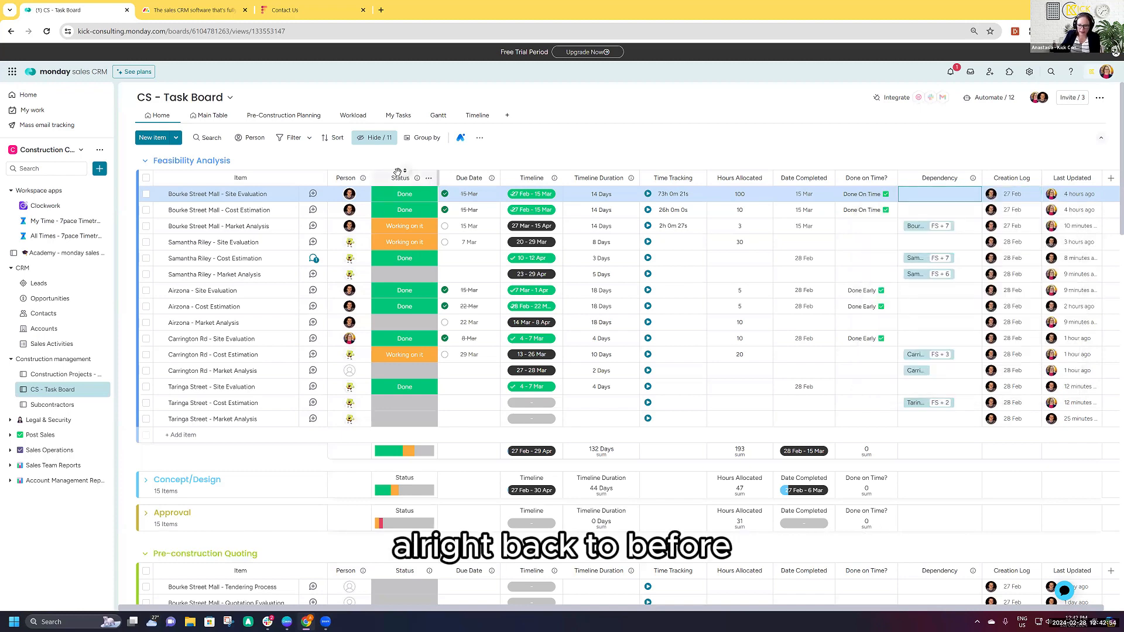
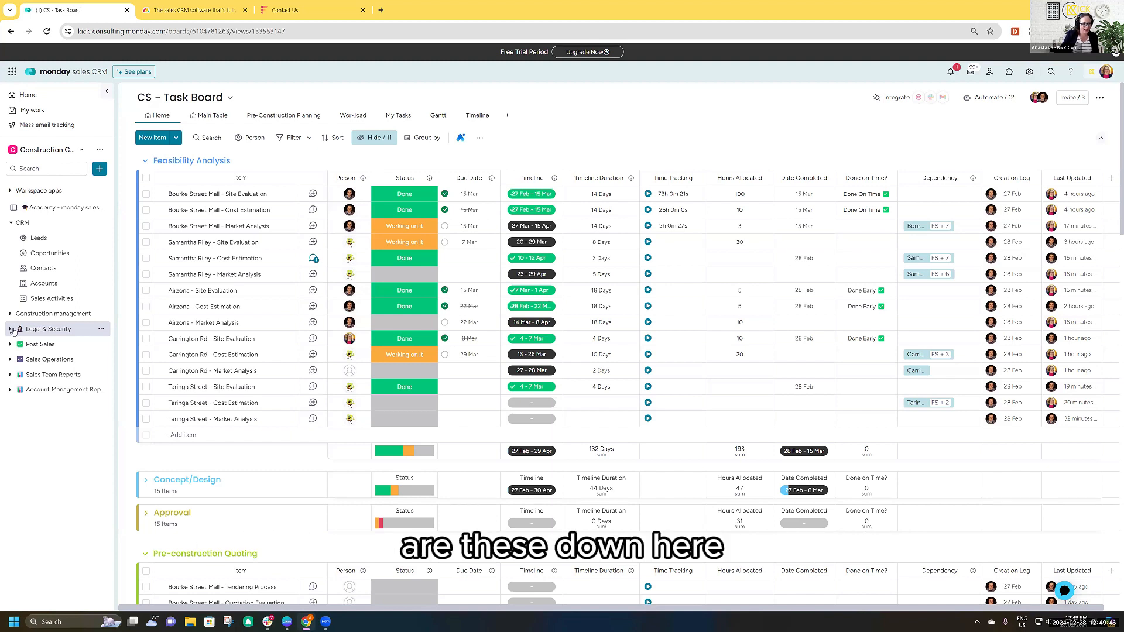
- Review the Legal Requests and Security Requests boards in the Legal & Security folder, and collapse the folder
{"action": "left_click", "coordinate": [10, 329]}
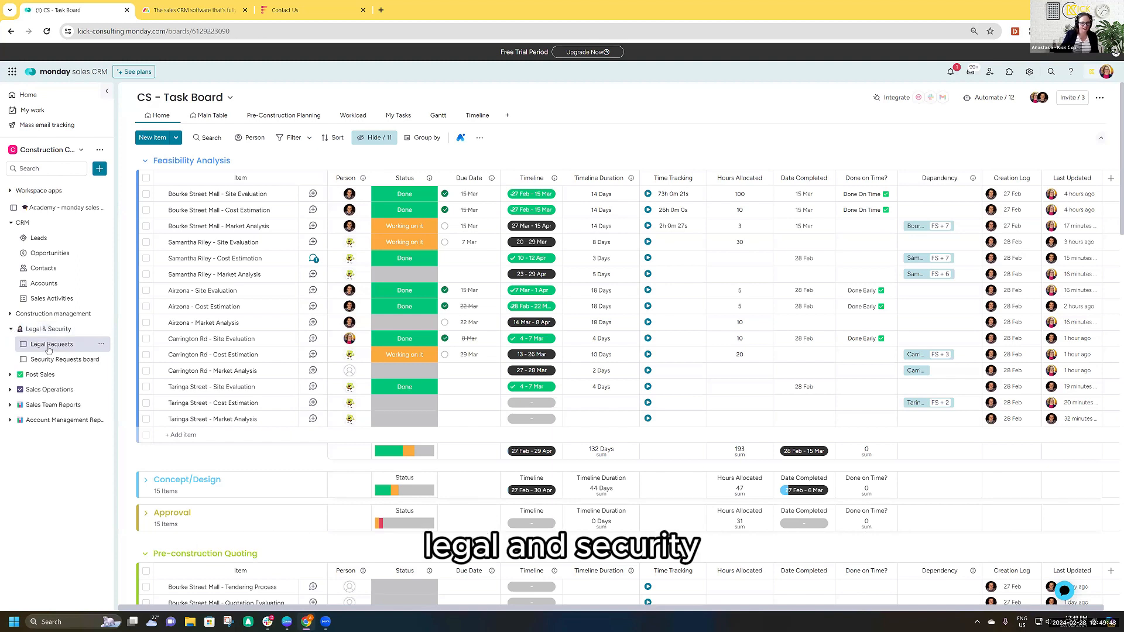
{"action": "left_click", "coordinate": [49, 349]}
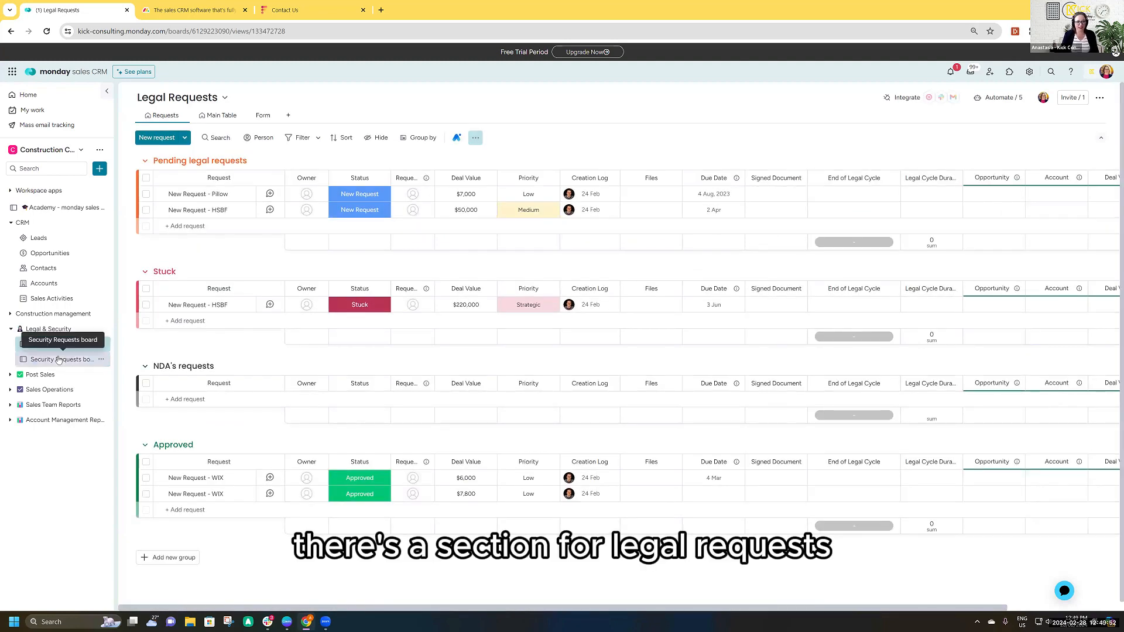
{"action": "left_click", "coordinate": [59, 359]}
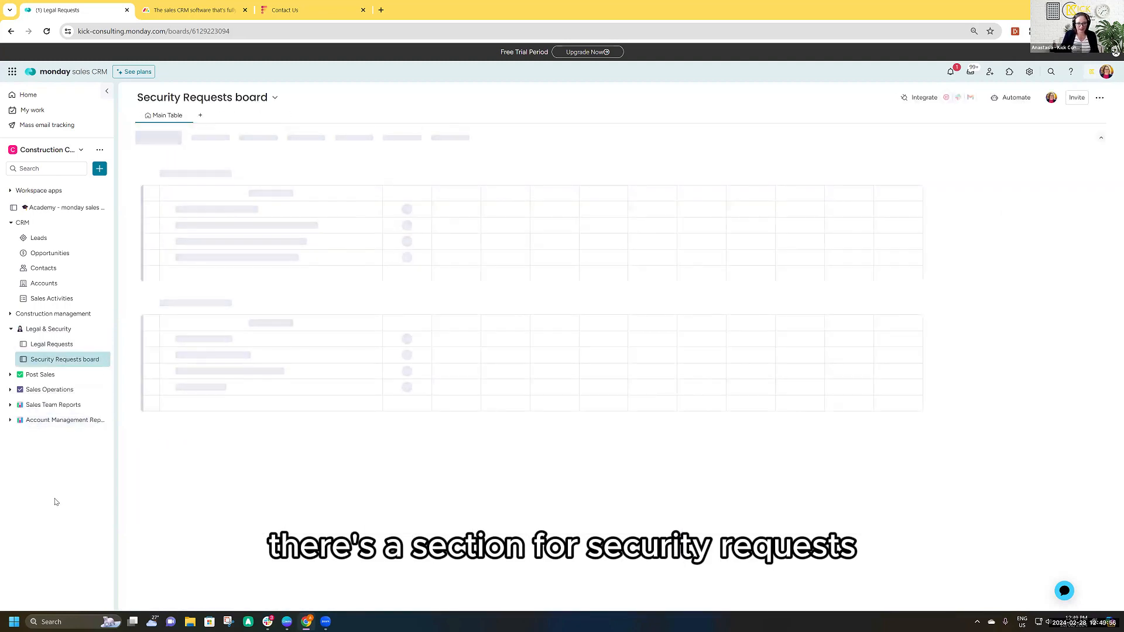
{"action": "left_click", "coordinate": [10, 329]}
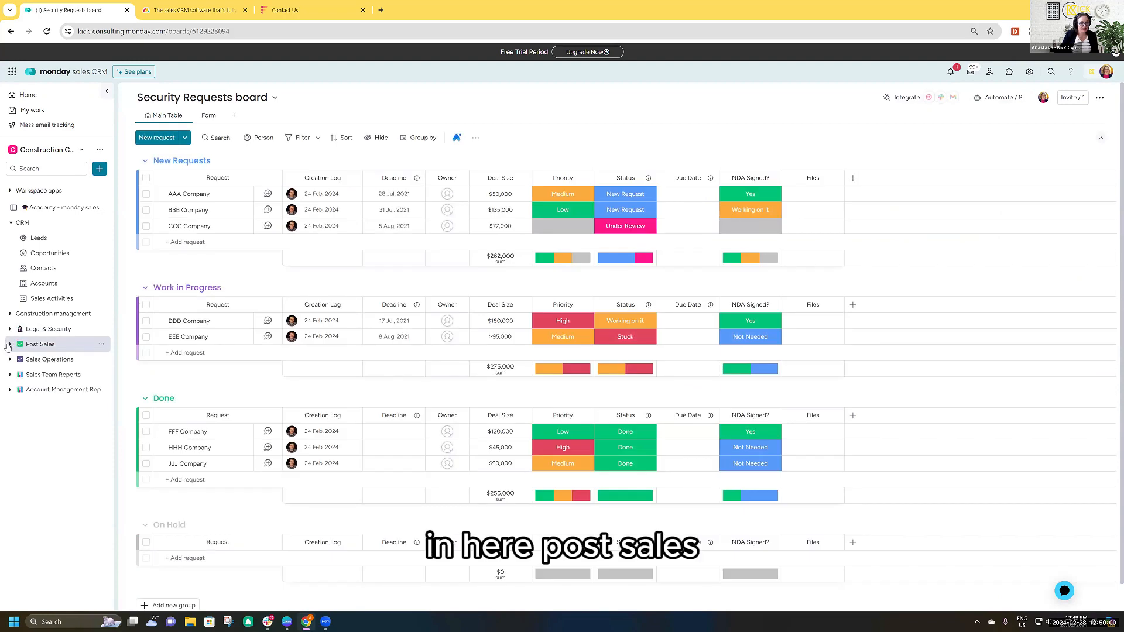
- Look through the Finance & Collections, Account Management / Onboarding and Client Projects boards in the Post Sales folder
{"action": "left_click", "coordinate": [10, 344]}
{"action": "left_click", "coordinate": [69, 361]}
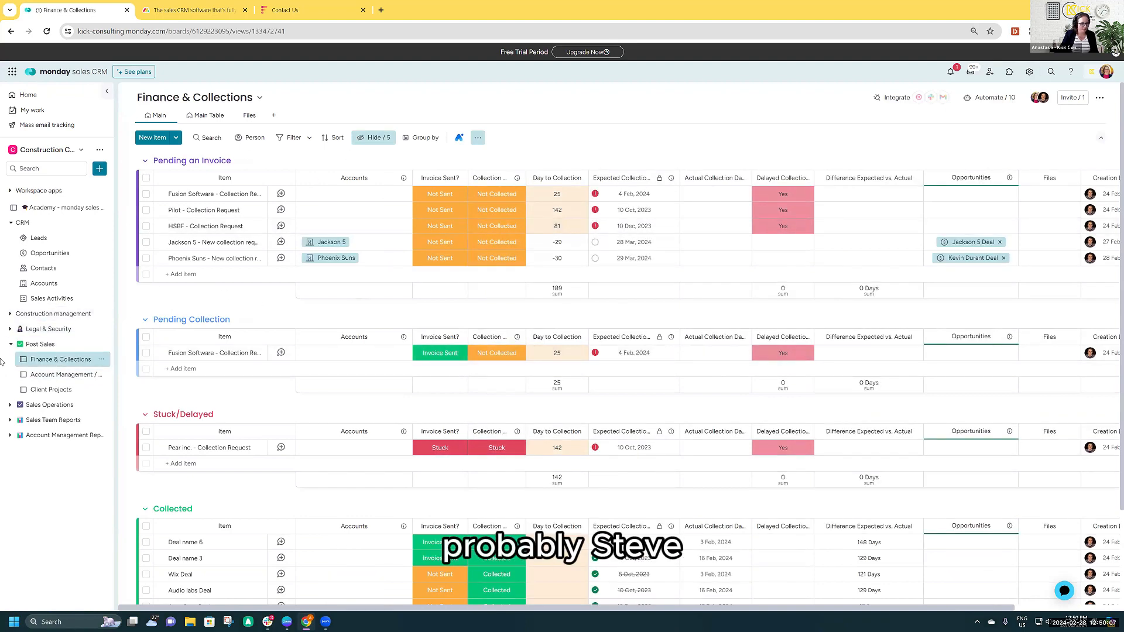
{"action": "left_click", "coordinate": [62, 374]}
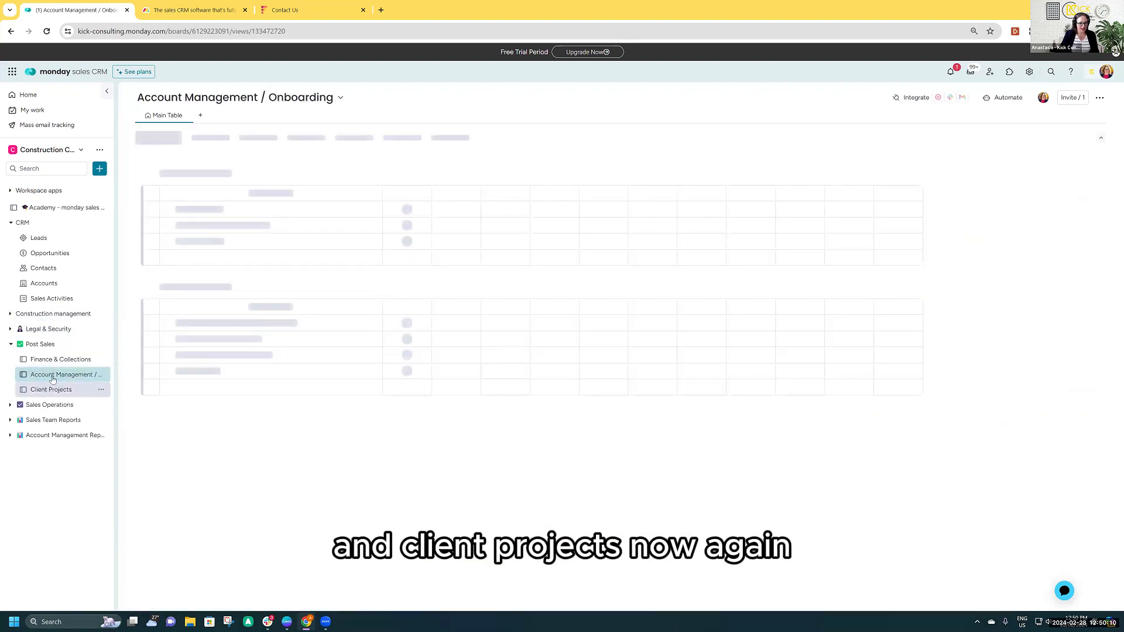
{"action": "left_click", "coordinate": [55, 390]}
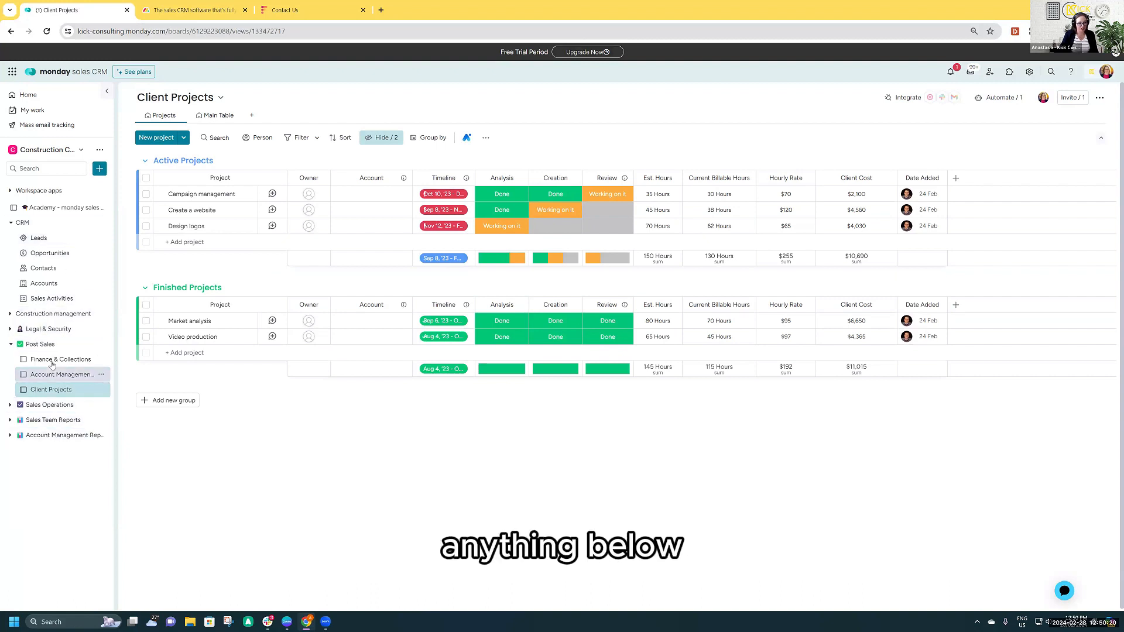
- Look at the Sales Onboarding and Sales Enablement boards in the Sales Operations folder
{"action": "left_click", "coordinate": [57, 409]}
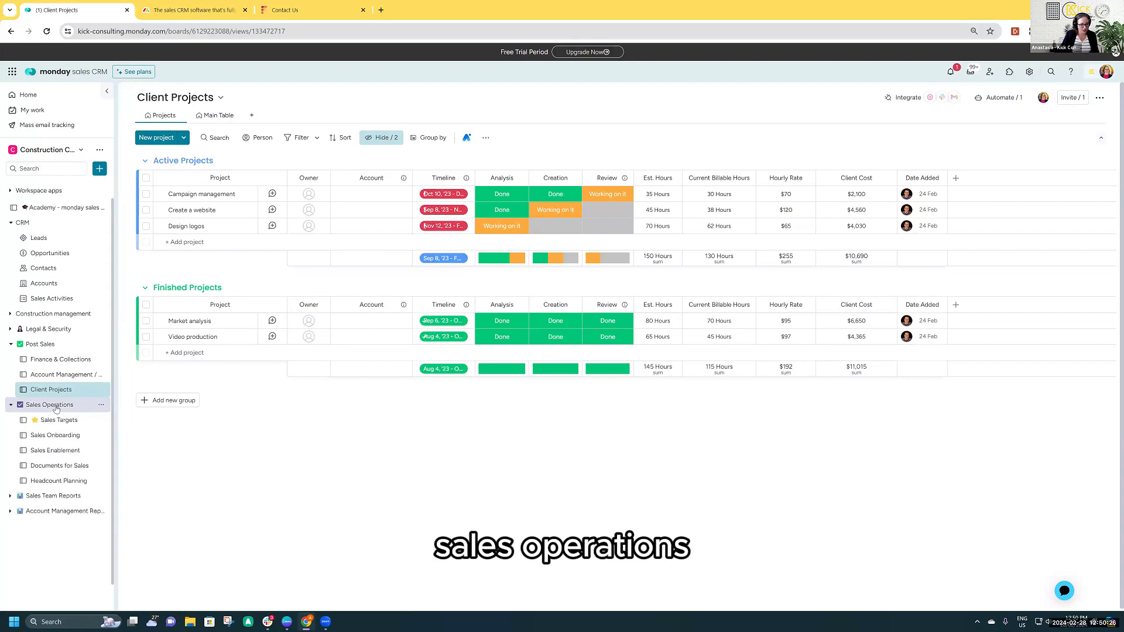
{"action": "left_click", "coordinate": [56, 434]}
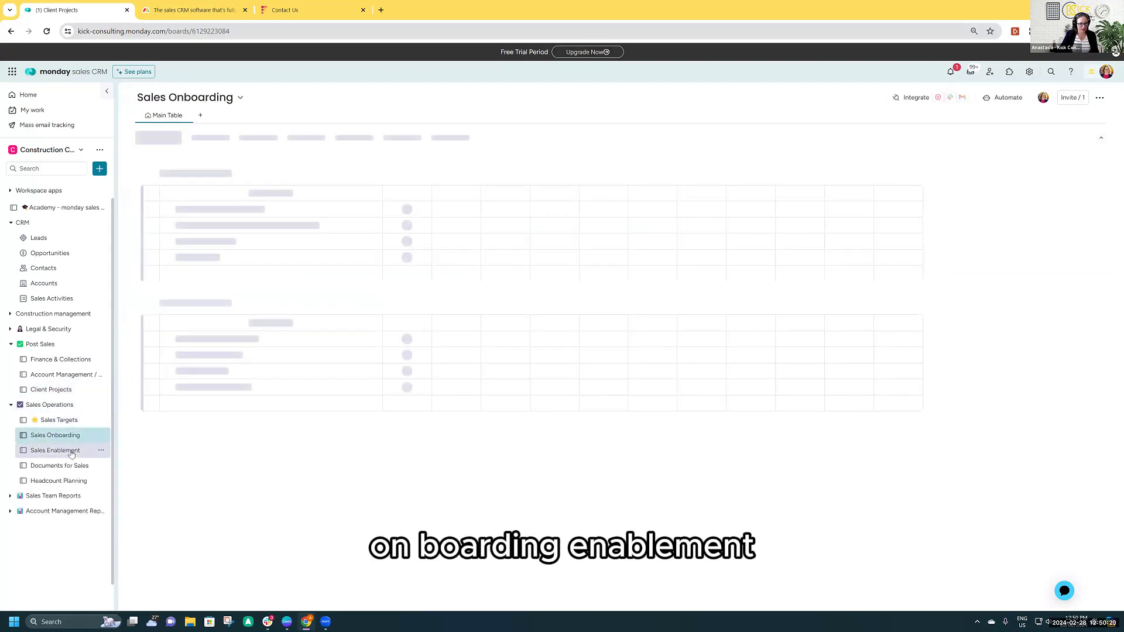
{"action": "left_click", "coordinate": [71, 451]}
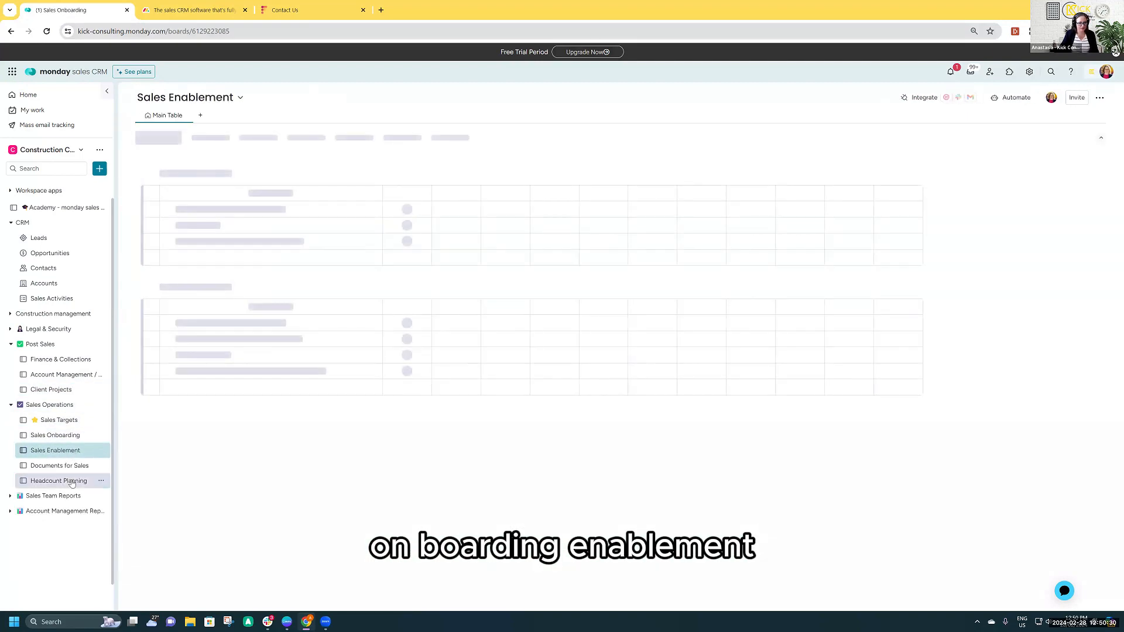
- Examine the leaderboard, target versus actual charts and top open deals on the Sales Team Overview dashboard
{"action": "left_click", "coordinate": [9, 497]}
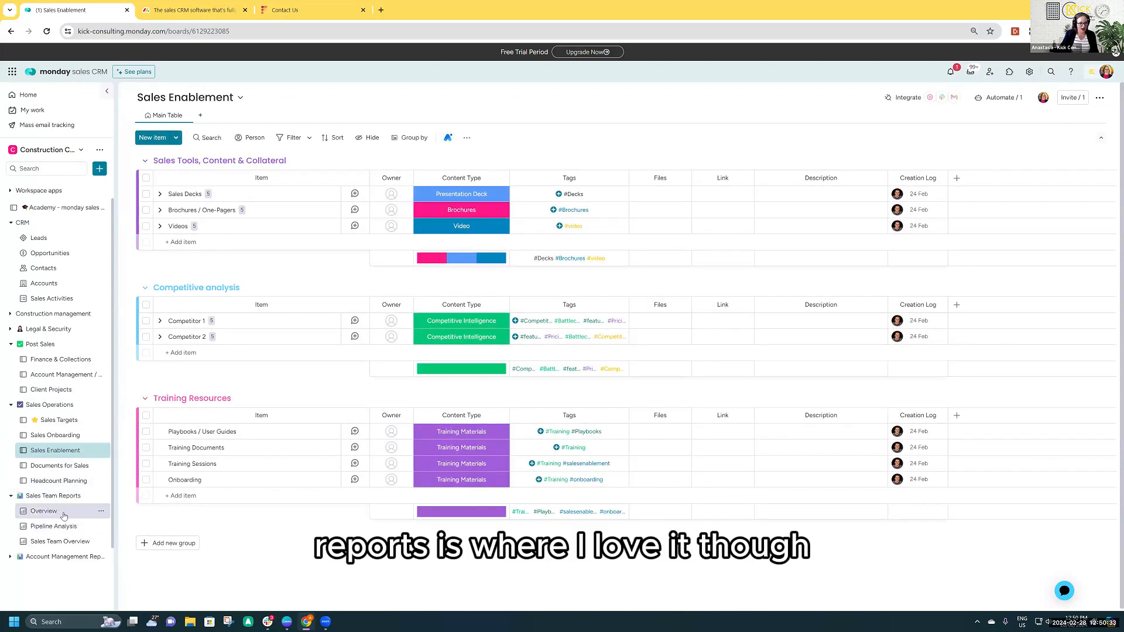
{"action": "left_click", "coordinate": [61, 544]}
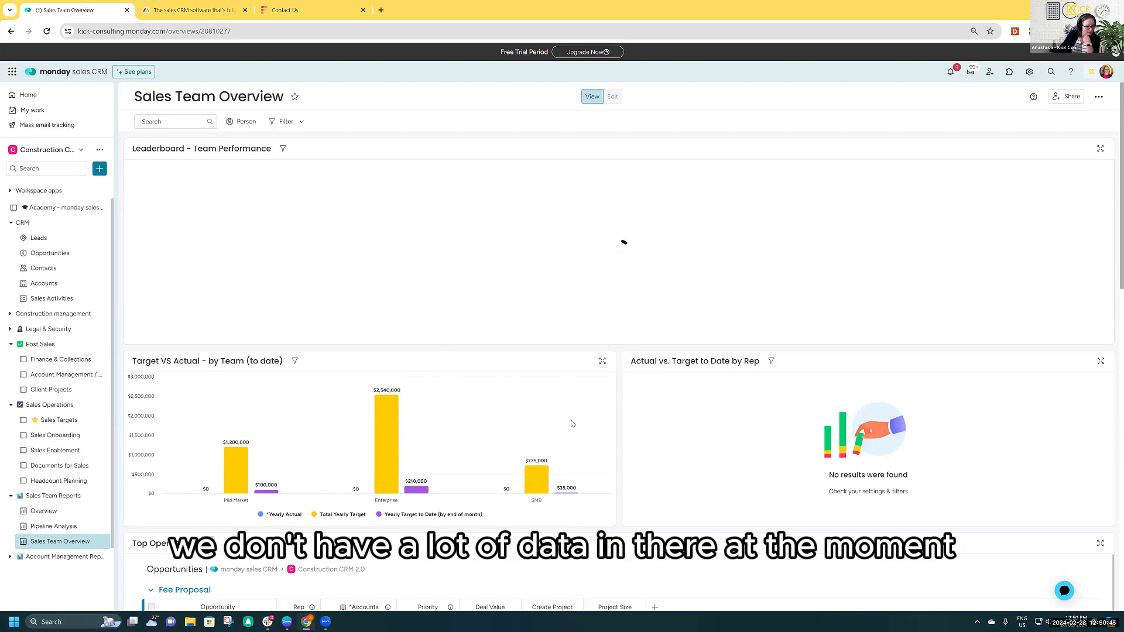
{"action": "scroll", "coordinate": [572, 423], "scroll_direction": "down", "scroll_amount": 5}
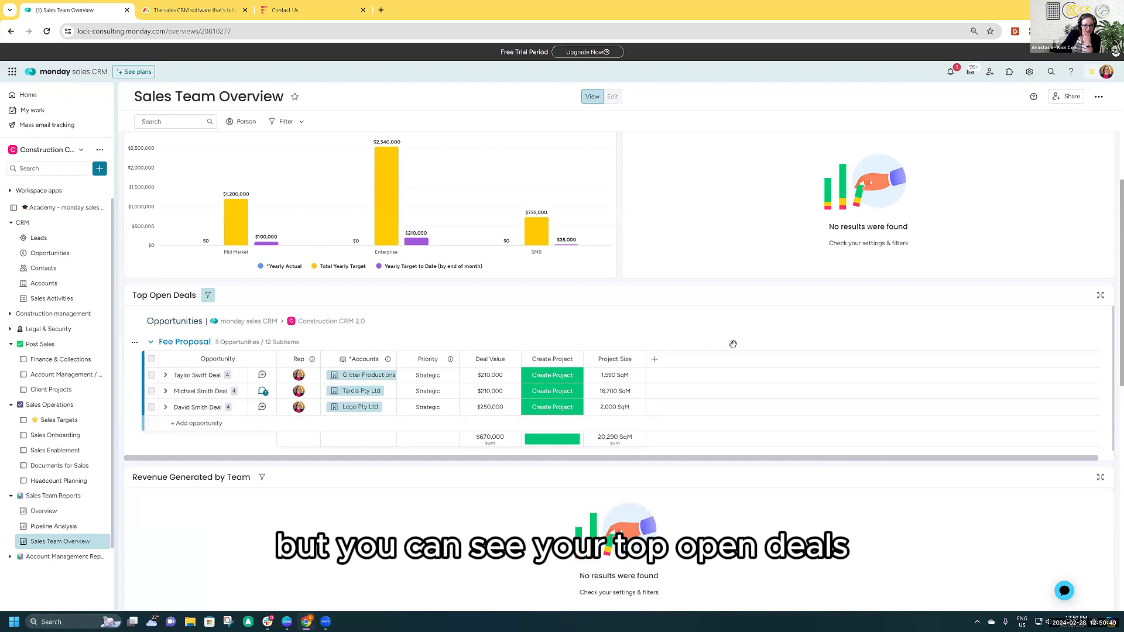
{"action": "scroll", "coordinate": [737, 386], "scroll_direction": "up", "scroll_amount": 2}
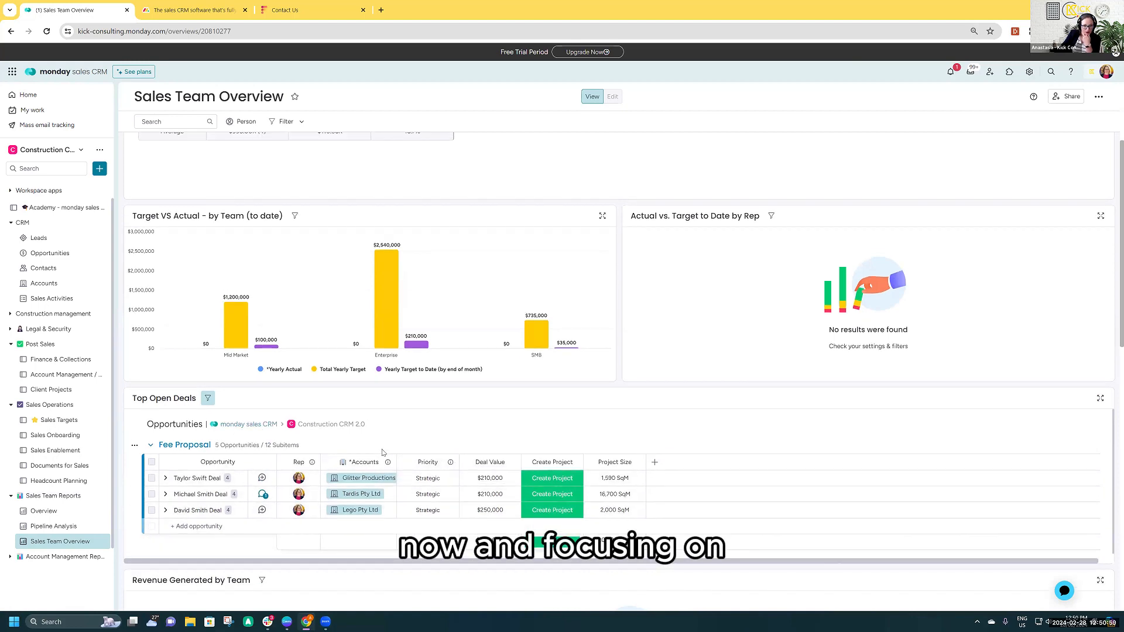
{"action": "scroll", "coordinate": [384, 454], "scroll_direction": "up", "scroll_amount": 3}
{"action": "scroll", "coordinate": [384, 454], "scroll_direction": "down", "scroll_amount": 2}
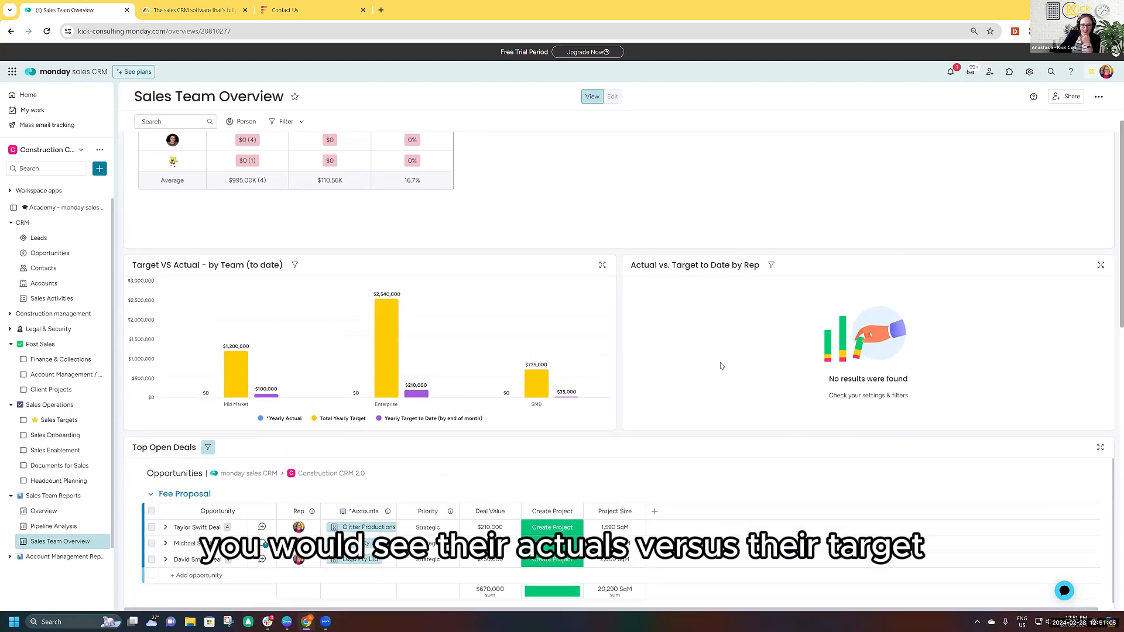
{"action": "scroll", "coordinate": [649, 367], "scroll_direction": "up", "scroll_amount": 2}
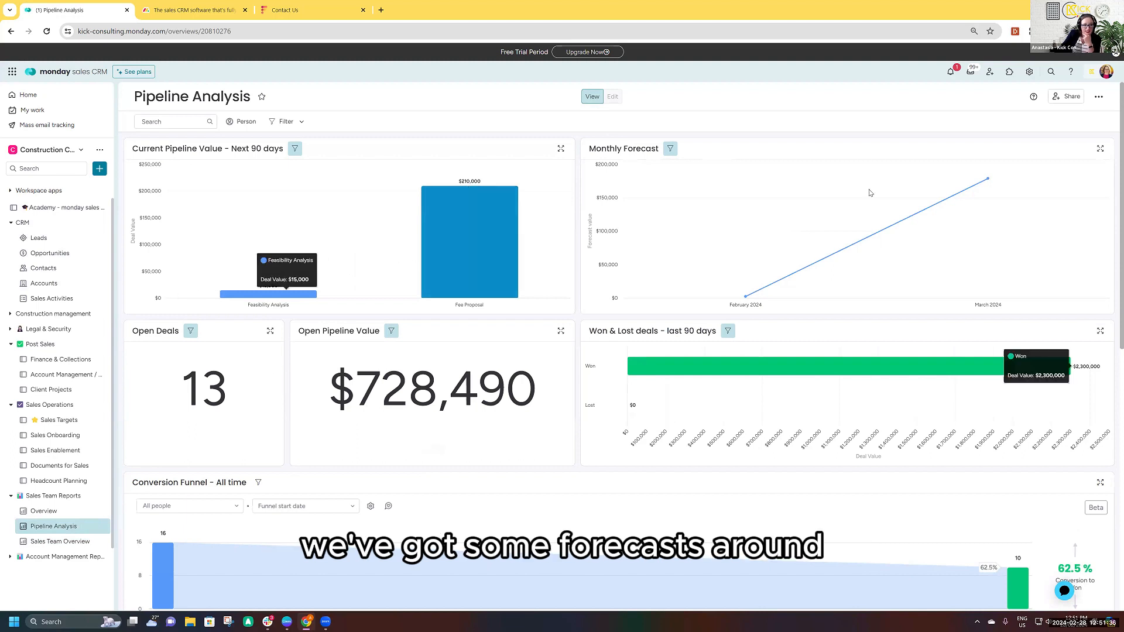
- Examine the March 2024 point of the Monthly Forecast and the all-time Conversion Funnel on the Pipeline Analysis dashboard
{"action": "mouse_move", "coordinate": [981, 179]}
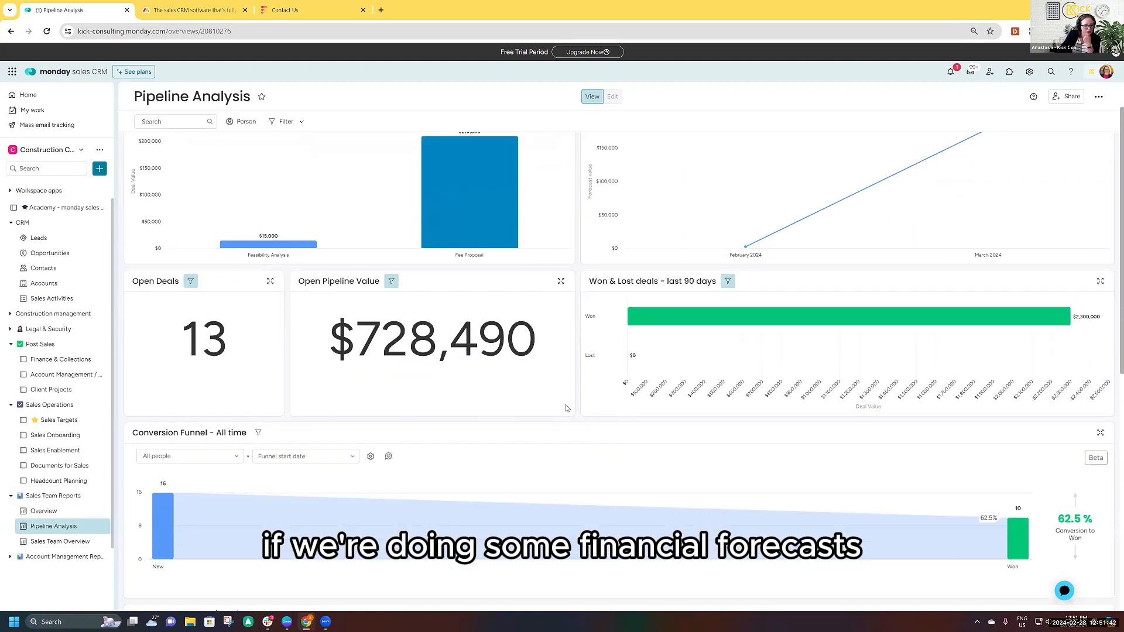
{"action": "scroll", "coordinate": [214, 359], "scroll_direction": "down", "scroll_amount": 3}
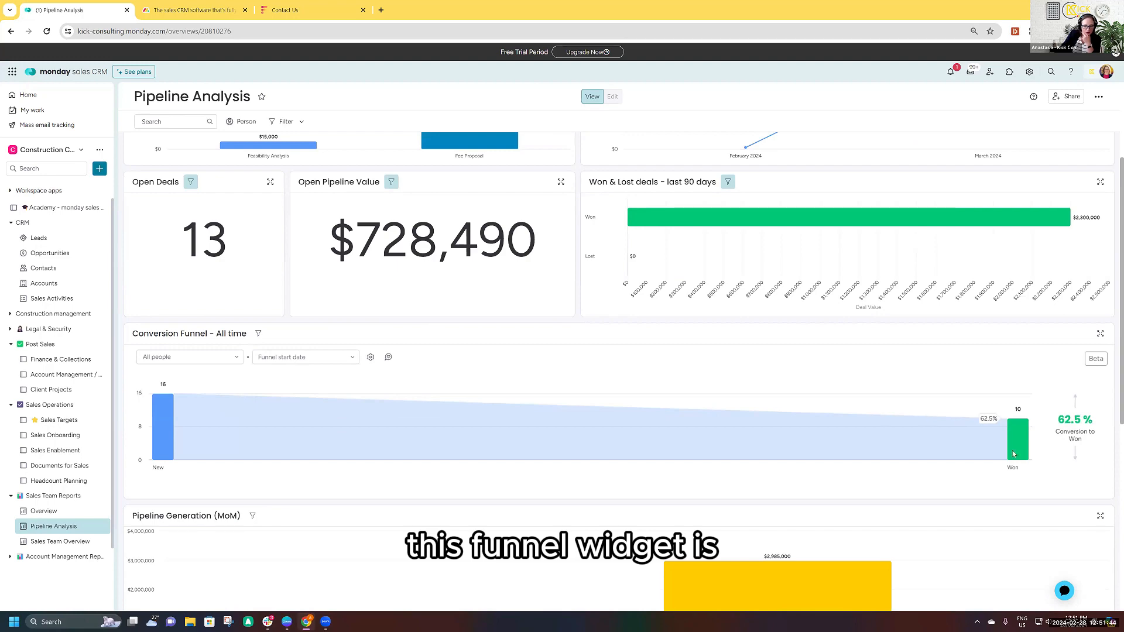
{"action": "scroll", "coordinate": [700, 492], "scroll_direction": "down", "scroll_amount": 1}
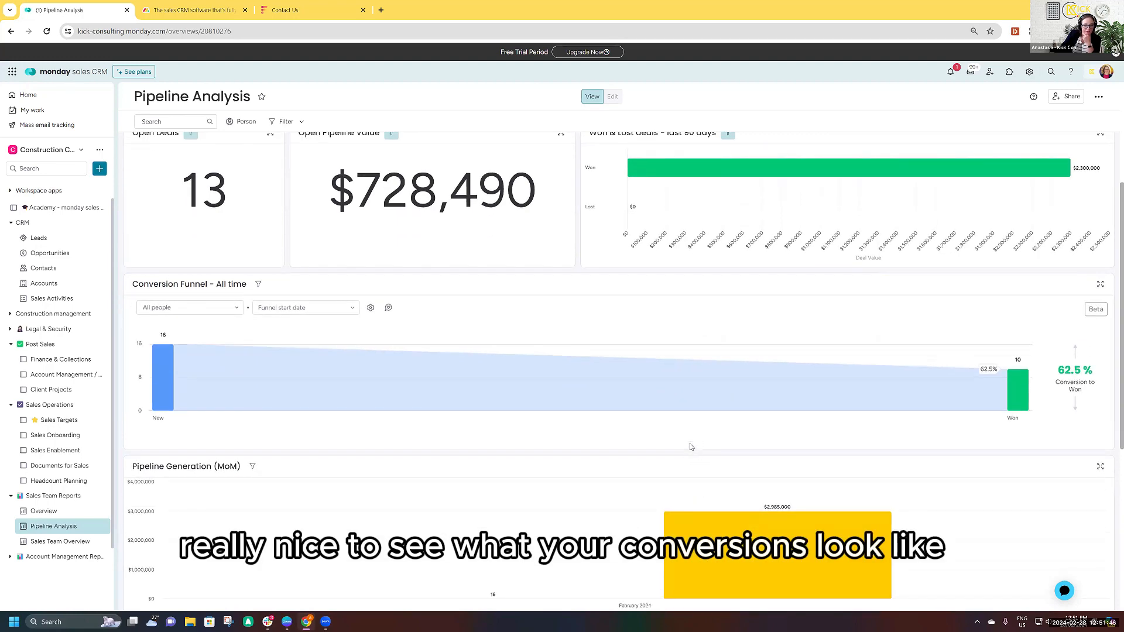
- Check the people choices of the Conversion Funnel on Pipeline Analysis and set its funnel start date to This quarter
{"action": "scroll", "coordinate": [437, 421], "scroll_direction": "down", "scroll_amount": 2}
{"action": "left_click", "coordinate": [302, 209]}
{"action": "left_click", "coordinate": [234, 210]}
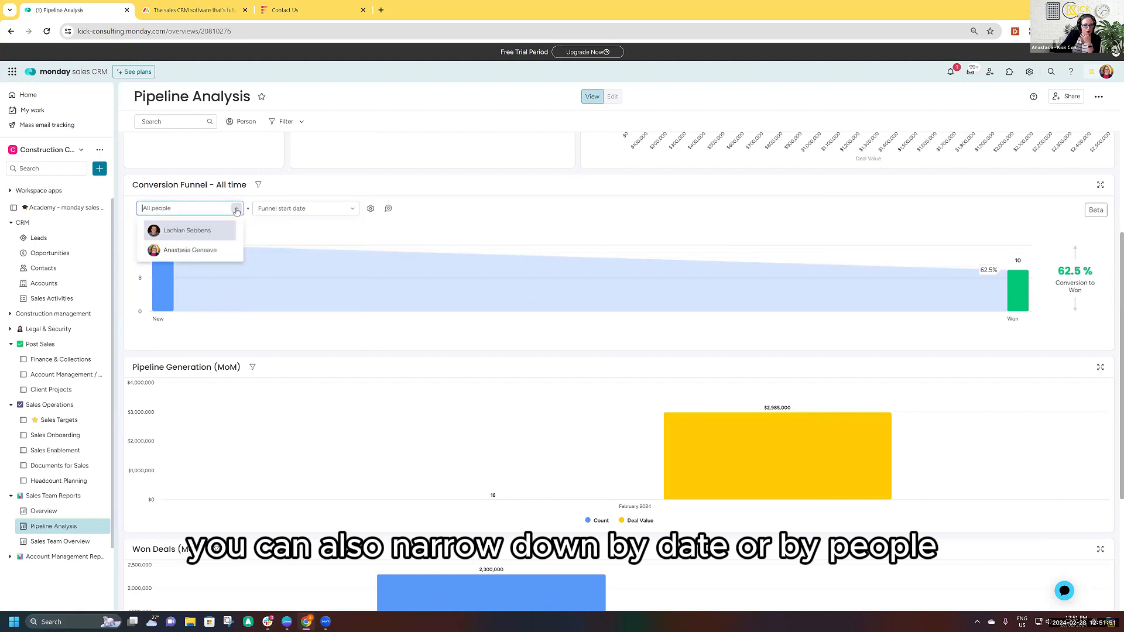
{"action": "left_click", "coordinate": [304, 209]}
{"action": "left_click", "coordinate": [309, 321]}
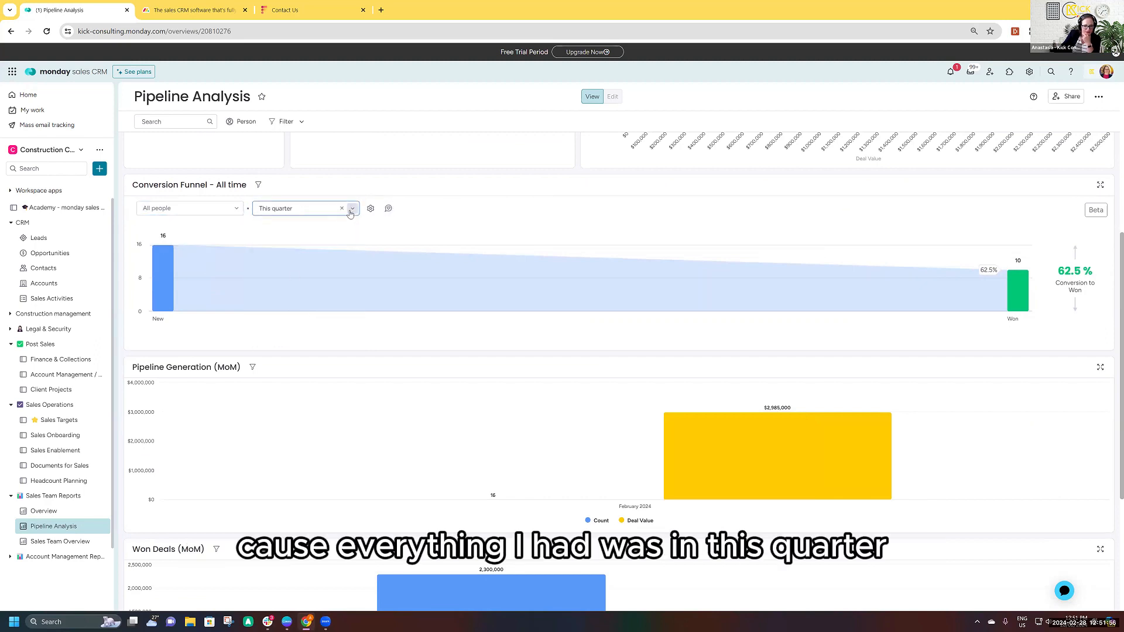
- Examine the month-on-month Pipeline Generation and Won Deals charts on the Pipeline Analysis dashboard
{"action": "scroll", "coordinate": [391, 264], "scroll_direction": "down", "scroll_amount": 3}
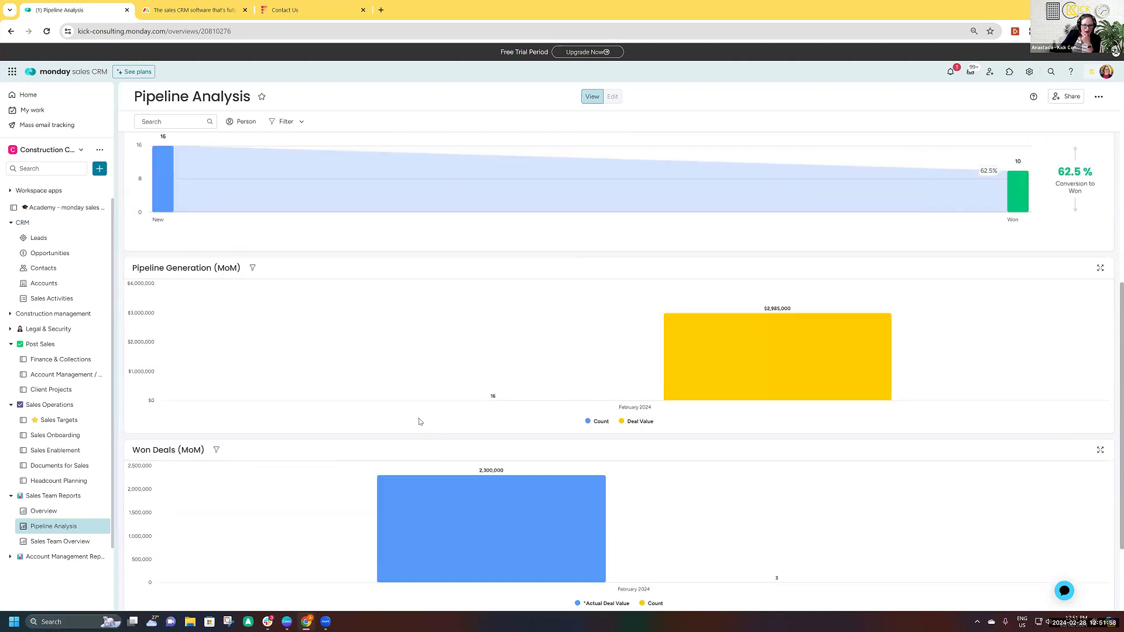
{"action": "mouse_move", "coordinate": [748, 307]}
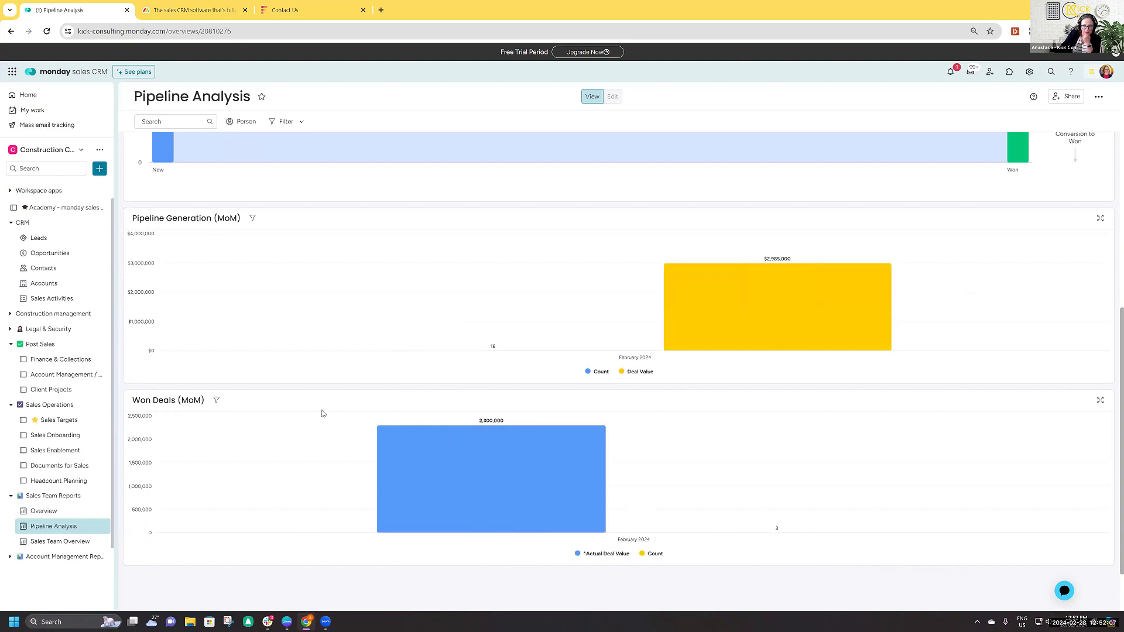
{"action": "scroll", "coordinate": [351, 381], "scroll_direction": "down", "scroll_amount": 1}
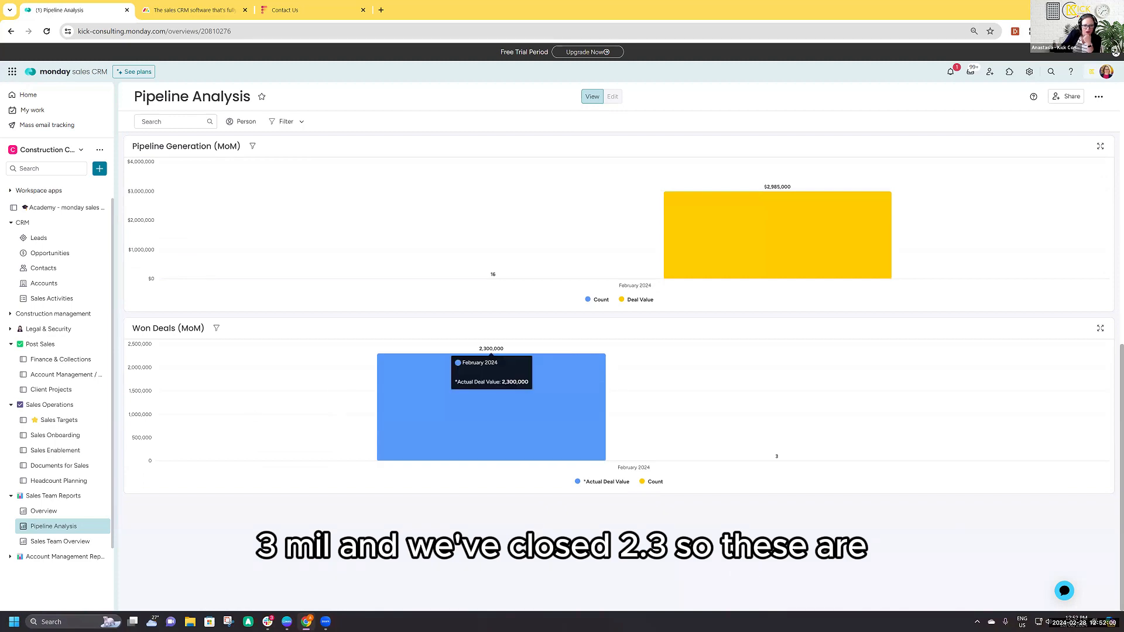
{"action": "scroll", "coordinate": [583, 457], "scroll_direction": "up", "scroll_amount": 10}
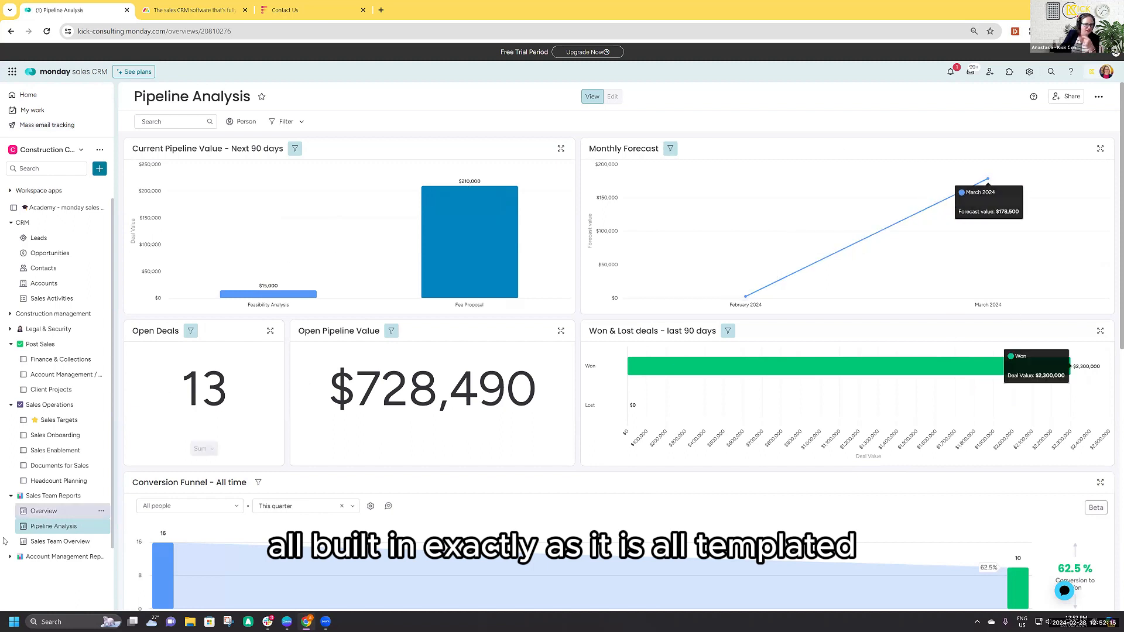
- Review the sales Overview dashboard's targets, revenue generation, actual versus target by team, conversion funnel and leaderboard widgets
{"action": "left_click", "coordinate": [59, 512]}
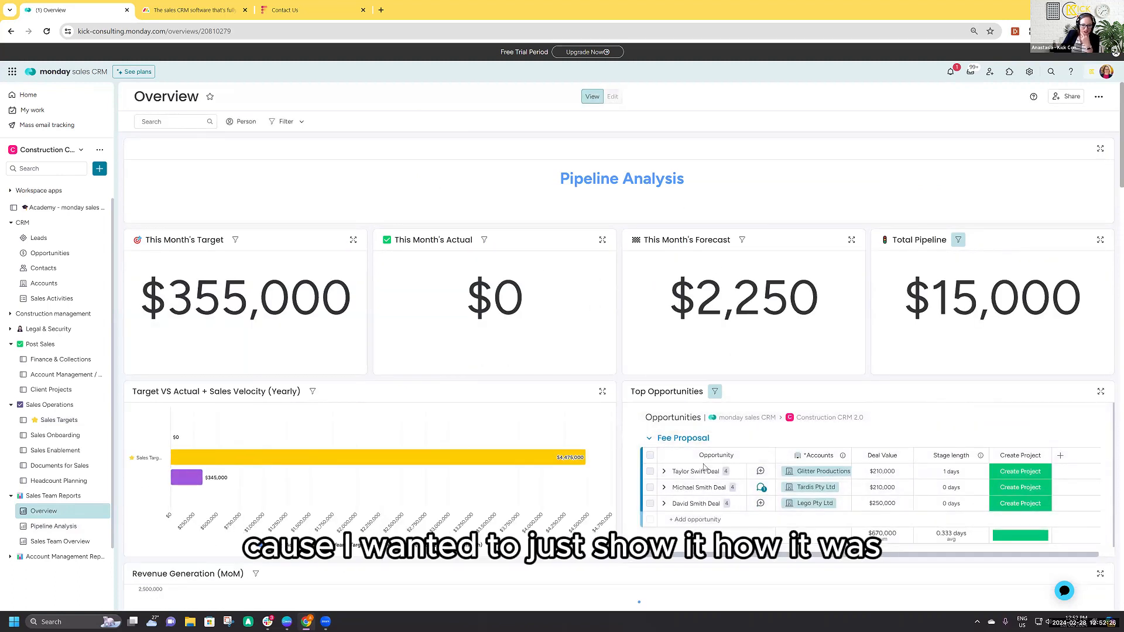
{"action": "scroll", "coordinate": [616, 519], "scroll_direction": "down", "scroll_amount": 1}
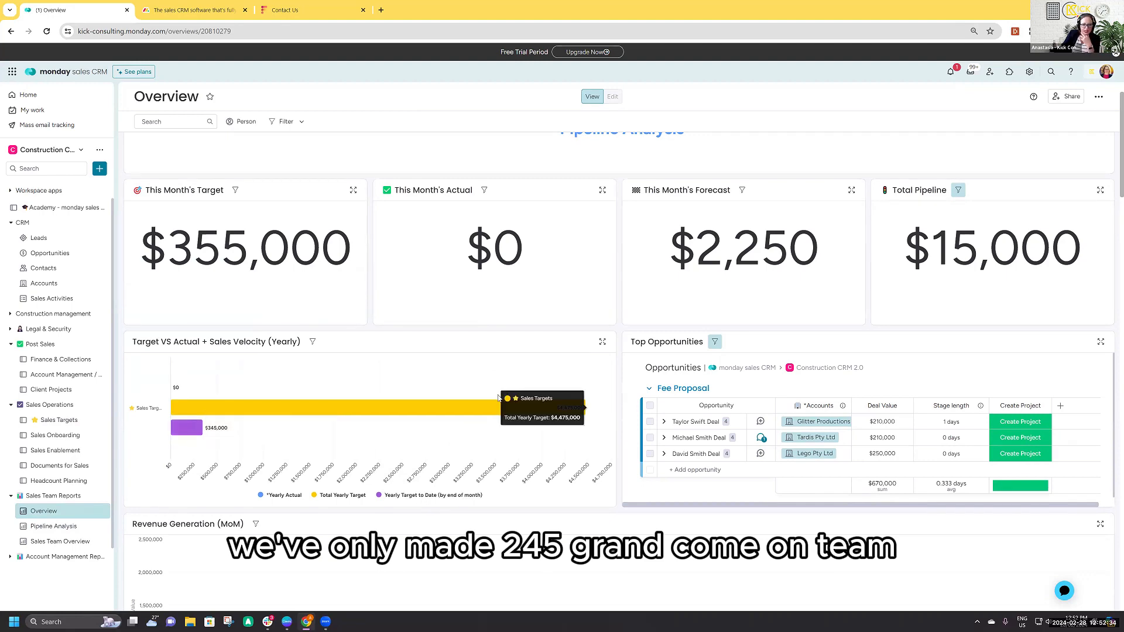
{"action": "scroll", "coordinate": [624, 479], "scroll_direction": "up", "scroll_amount": 1}
{"action": "scroll", "coordinate": [624, 480], "scroll_direction": "down", "scroll_amount": 5}
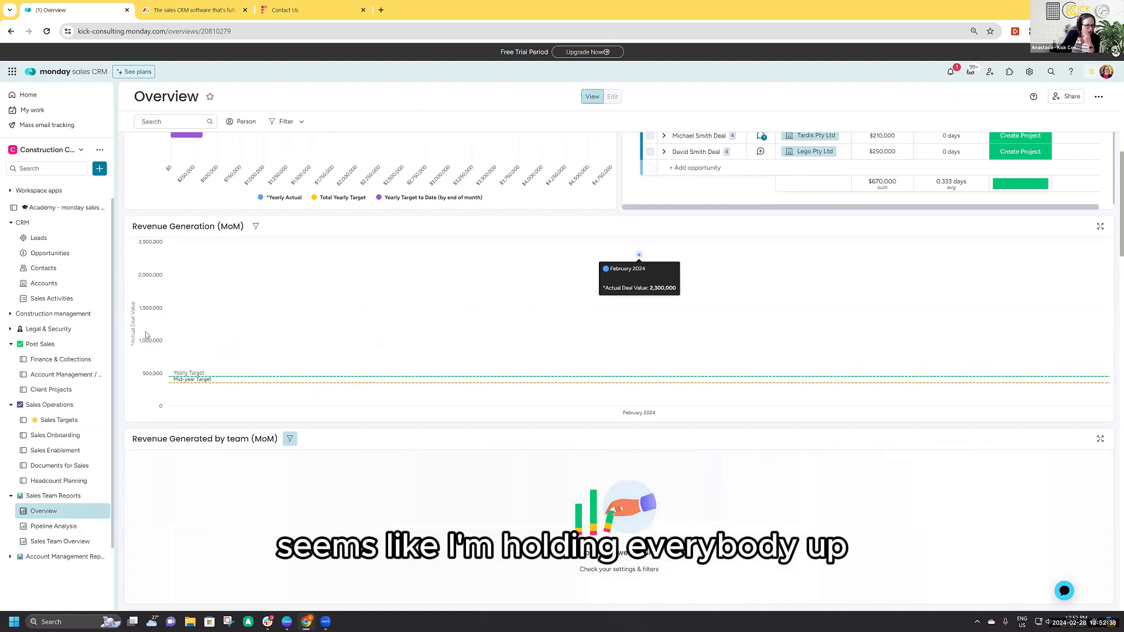
{"action": "scroll", "coordinate": [585, 366], "scroll_direction": "down", "scroll_amount": 8}
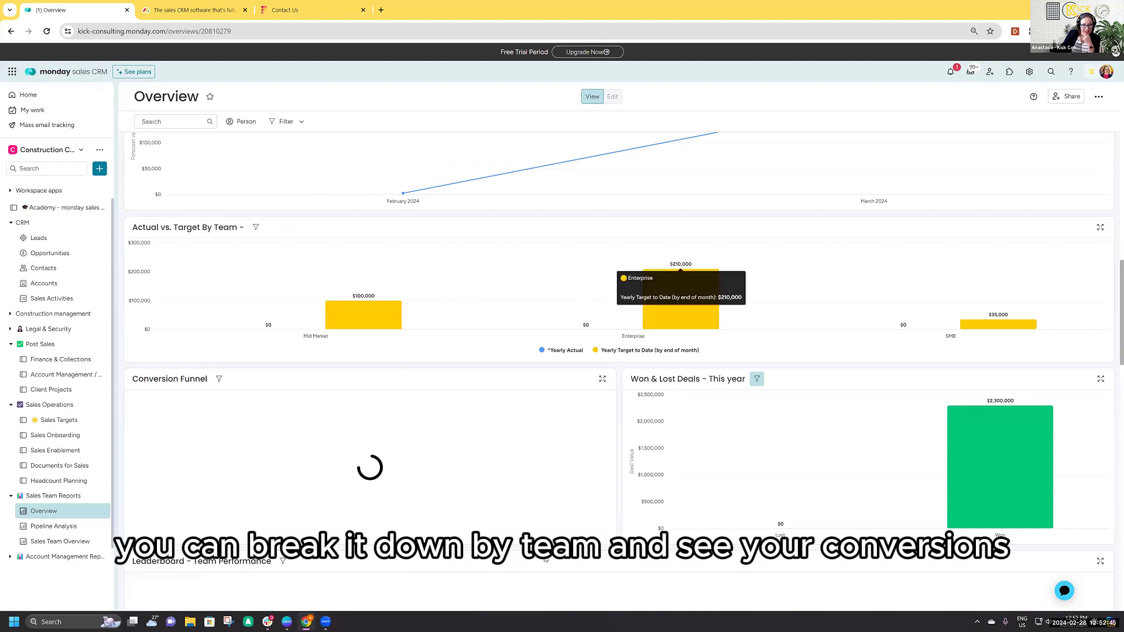
{"action": "scroll", "coordinate": [545, 560], "scroll_direction": "down", "scroll_amount": 3}
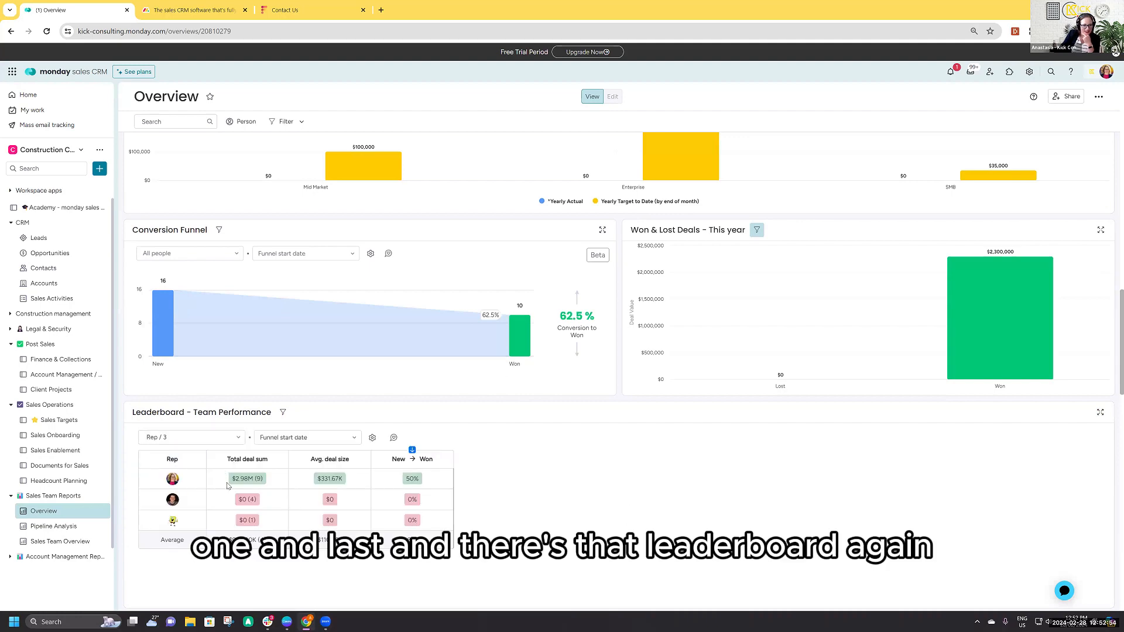
{"action": "scroll", "coordinate": [600, 468], "scroll_direction": "up", "scroll_amount": 5}
- Review the Sales Targets board in its Manager Setup View, Targets by Q and Reports views
{"action": "left_click", "coordinate": [46, 421]}
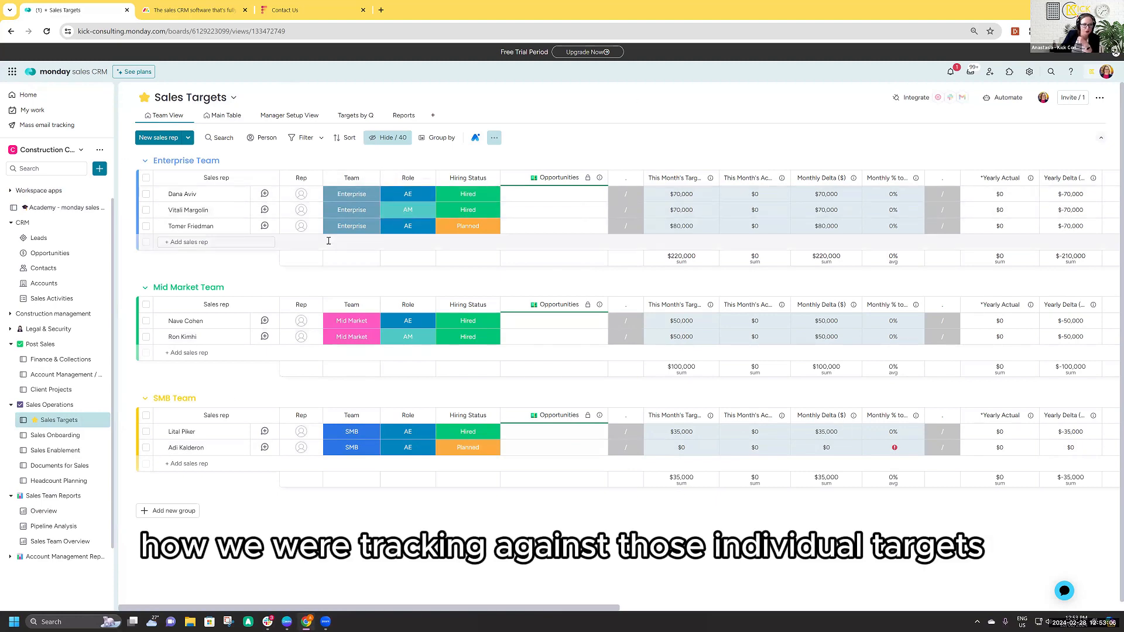
{"action": "left_click", "coordinate": [289, 115]}
{"action": "left_click", "coordinate": [351, 116]}
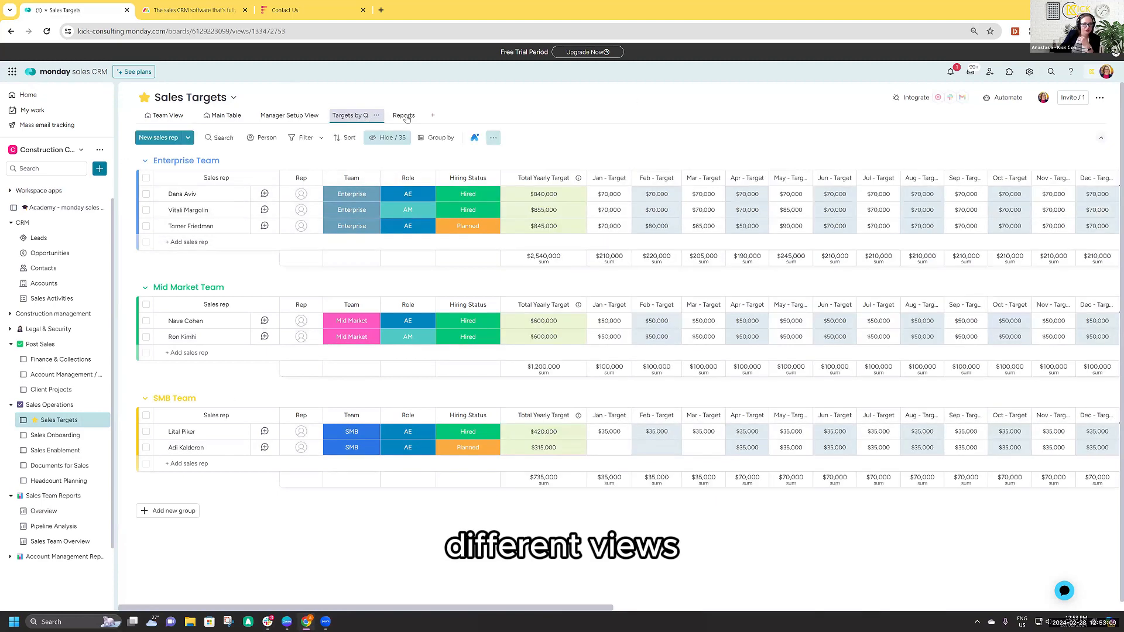
{"action": "left_click", "coordinate": [403, 115]}
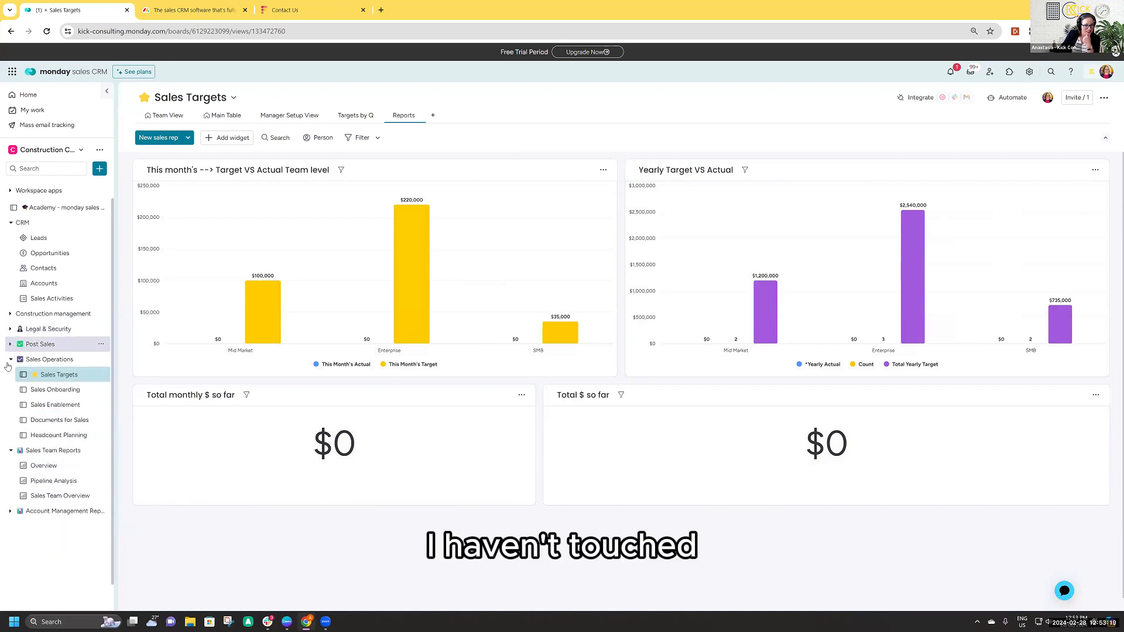
- Collapse the Post Sales, Sales Operations and Sales Team Reports folders, and open the Construction Projects - High Level View board under Construction management
{"action": "left_click", "coordinate": [11, 344]}
{"action": "left_click", "coordinate": [10, 358]}
{"action": "left_click", "coordinate": [10, 374]}
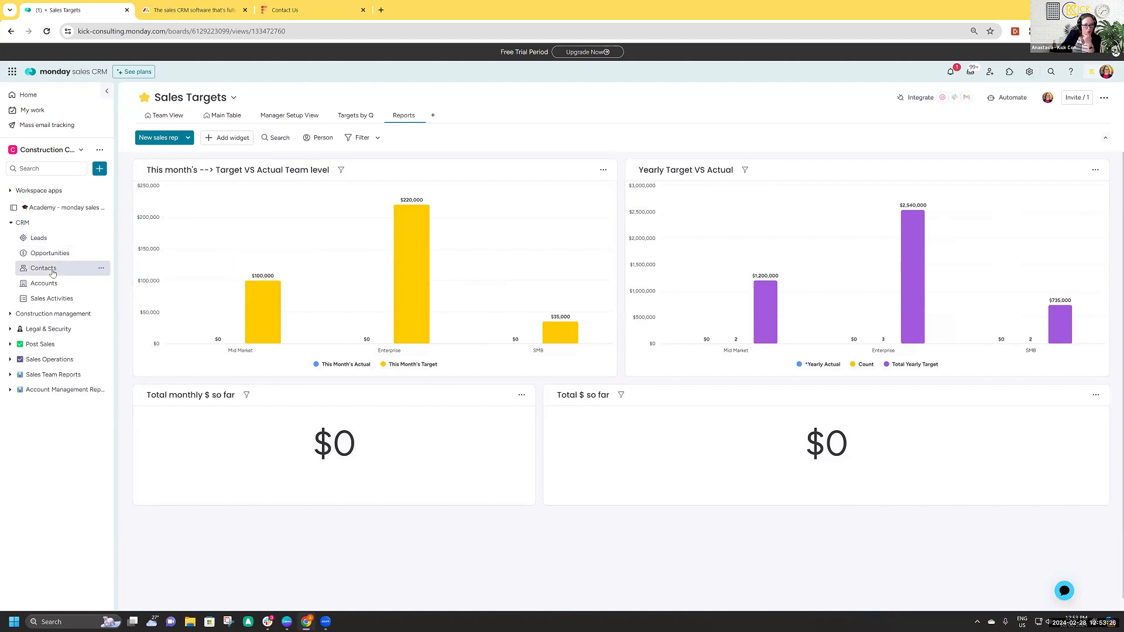
{"action": "left_click", "coordinate": [9, 314]}
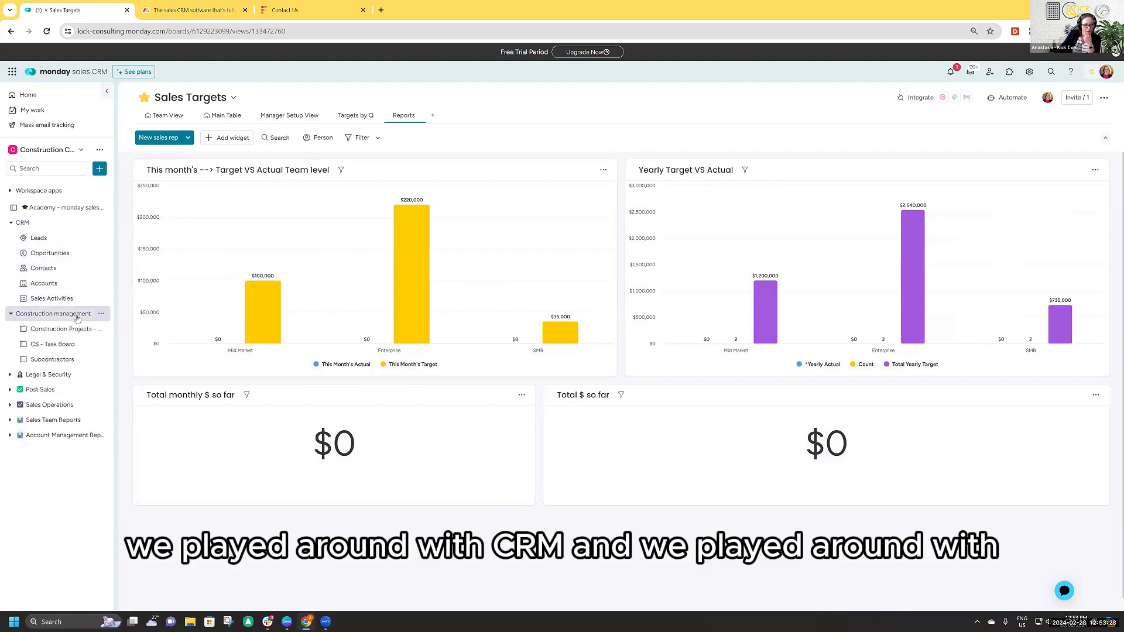
{"action": "left_click", "coordinate": [59, 329]}
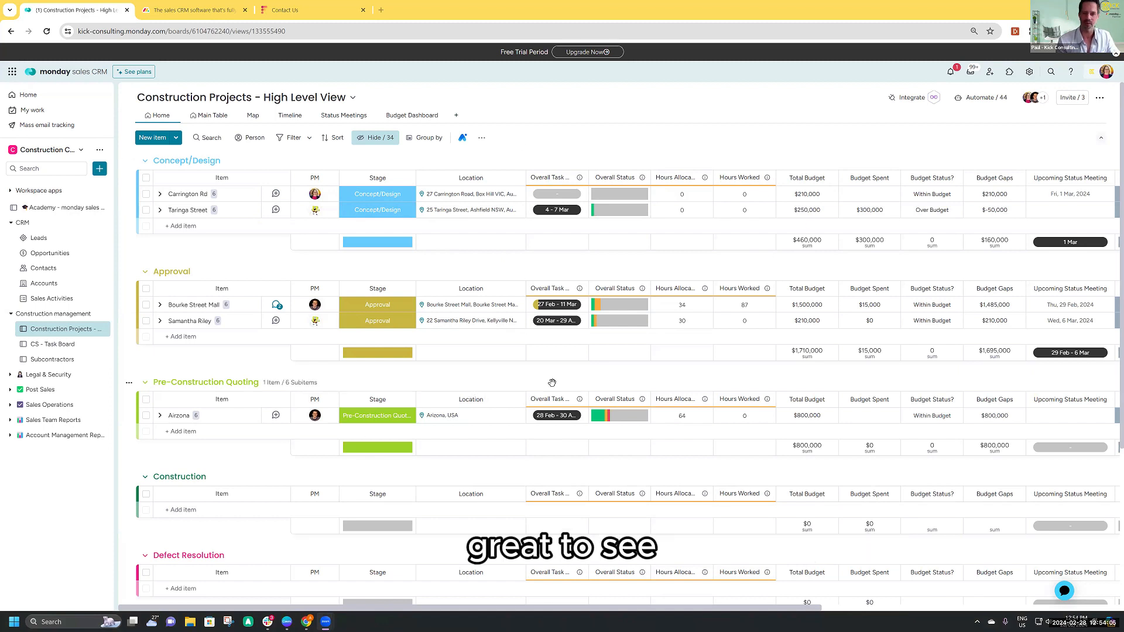
- Switch to the Construction presentation's audience window and advance to the monday.com Enterprise with Kick slide
{"action": "mouse_move", "coordinate": [286, 621]}
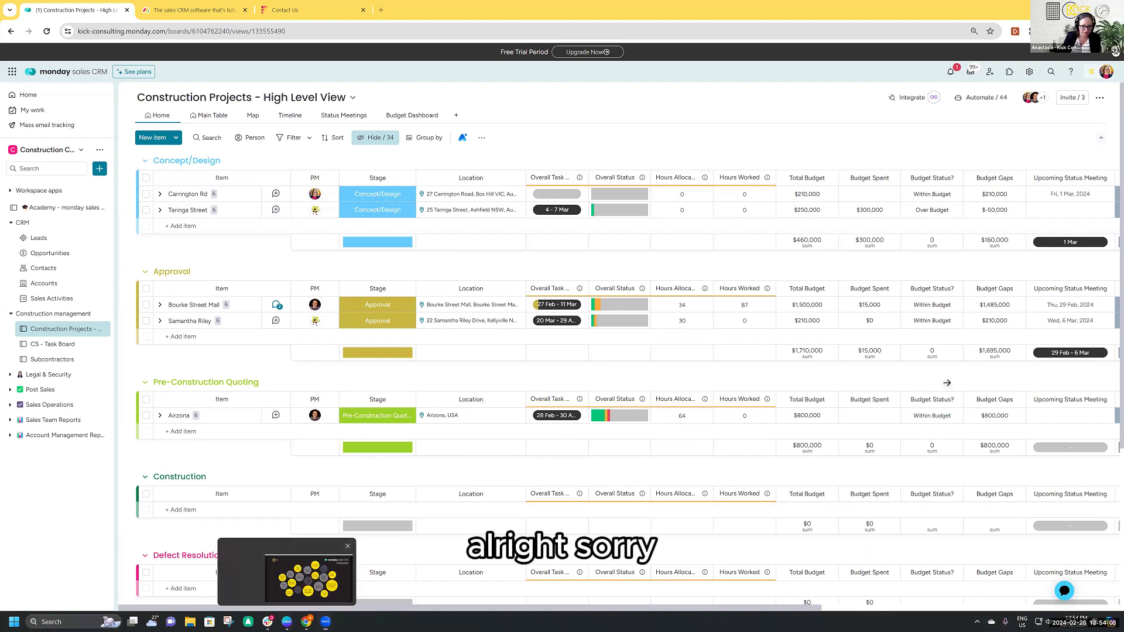
{"action": "left_click", "coordinate": [308, 579]}
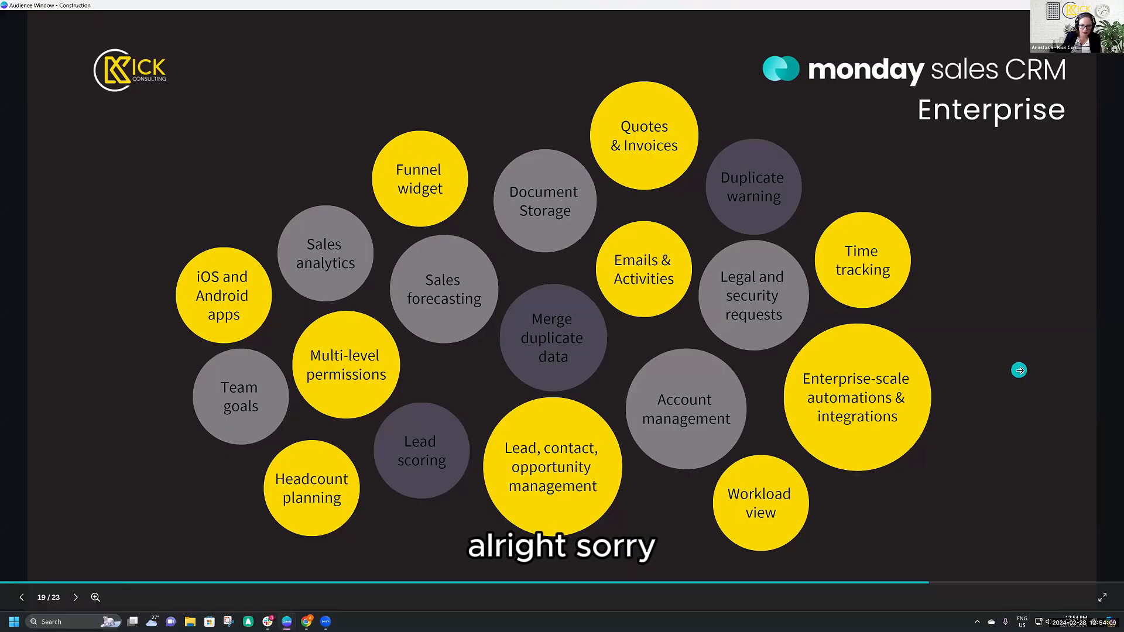
{"action": "left_click", "coordinate": [1019, 369]}
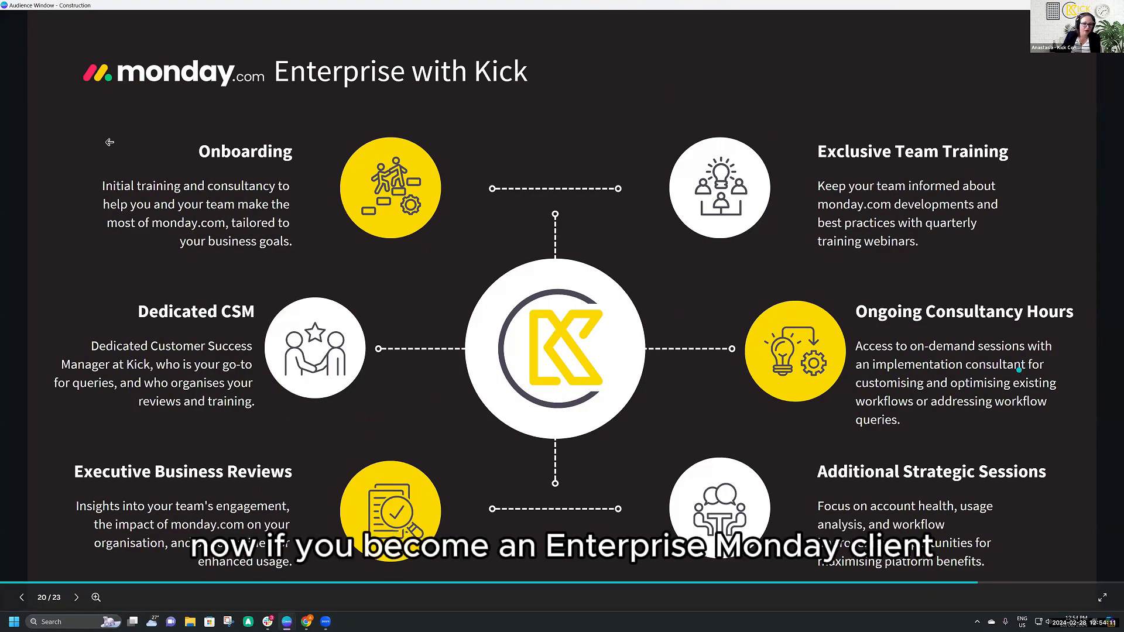